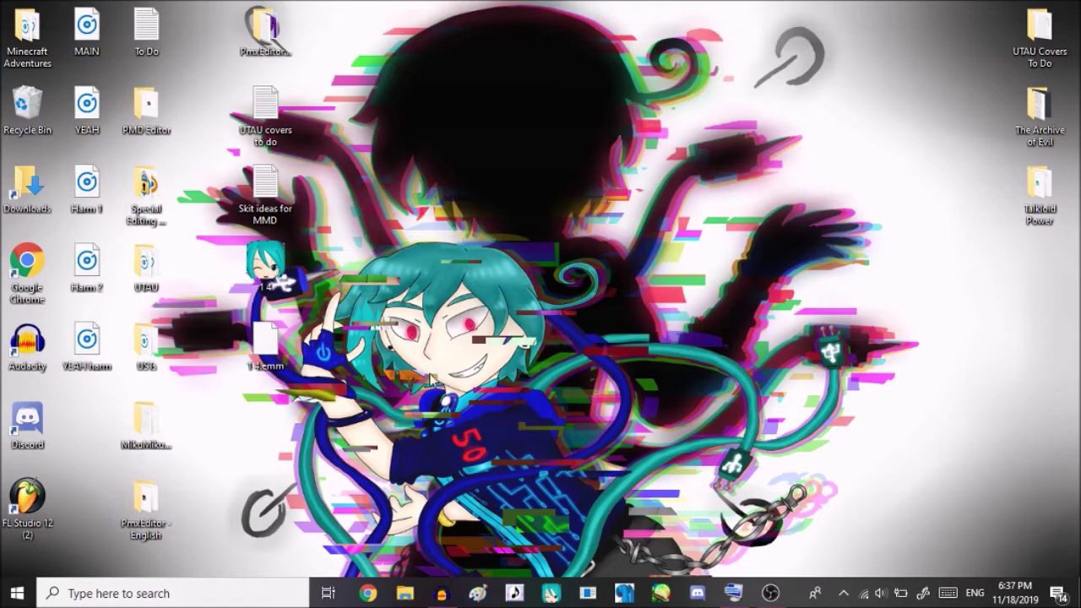
Restore the Reversible Campaign project window from the taskbar
left_click(440, 594)
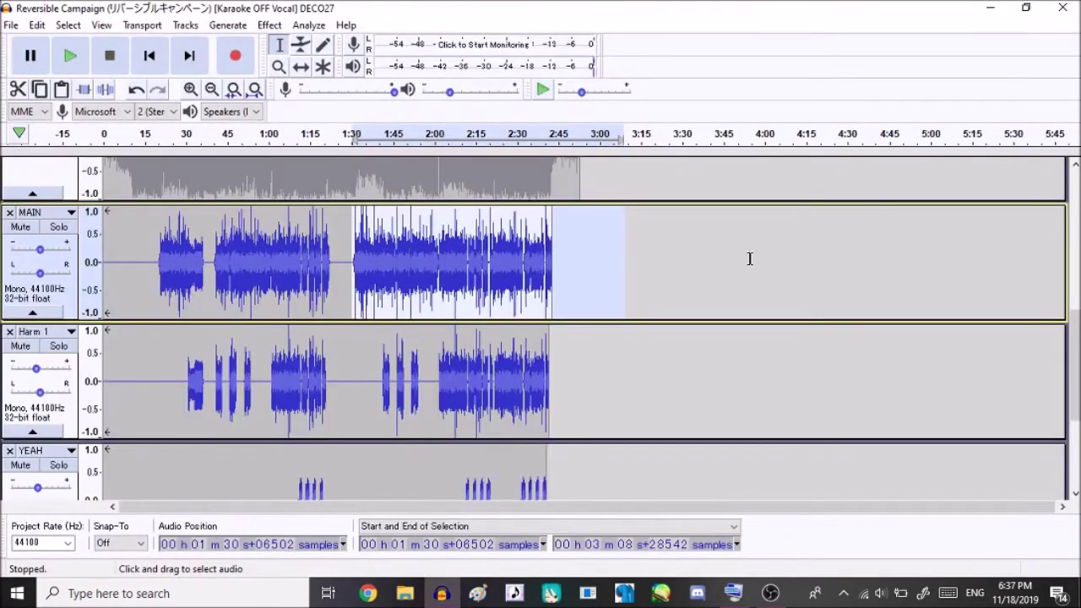
Import Harm 2.wav from the desktop as a new track below YEAH harm
scroll(541, 329, "down", 1)
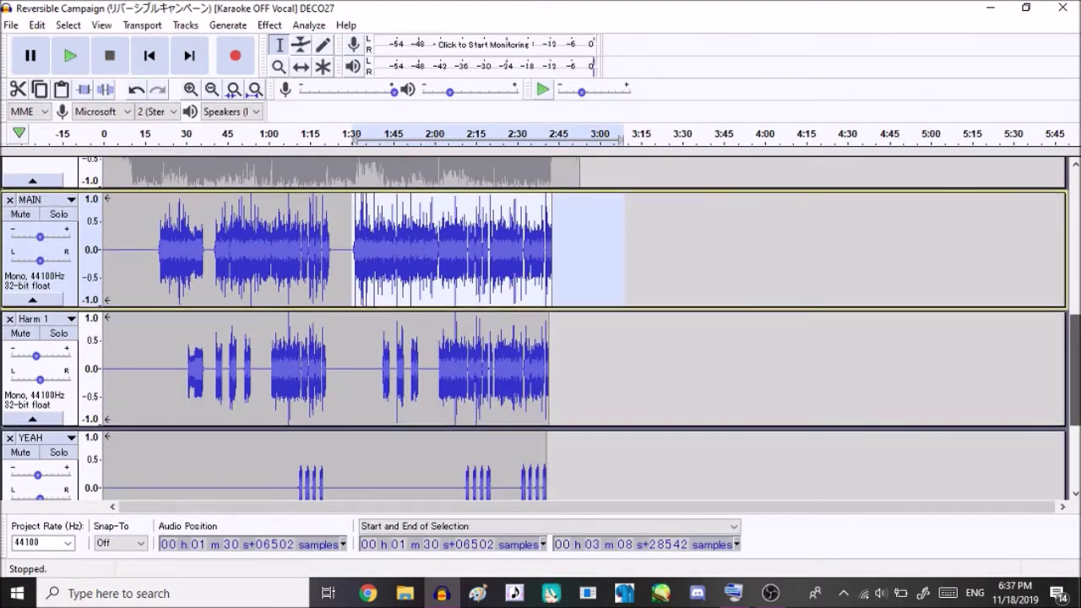
scroll(540, 330, "down", 3)
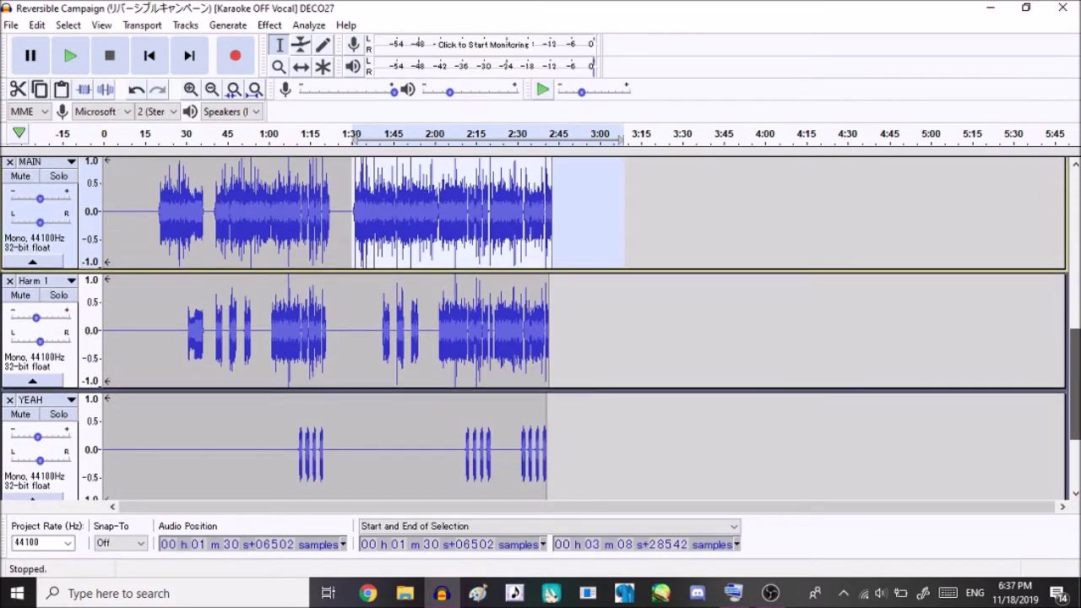
scroll(740, 160, "down", 10)
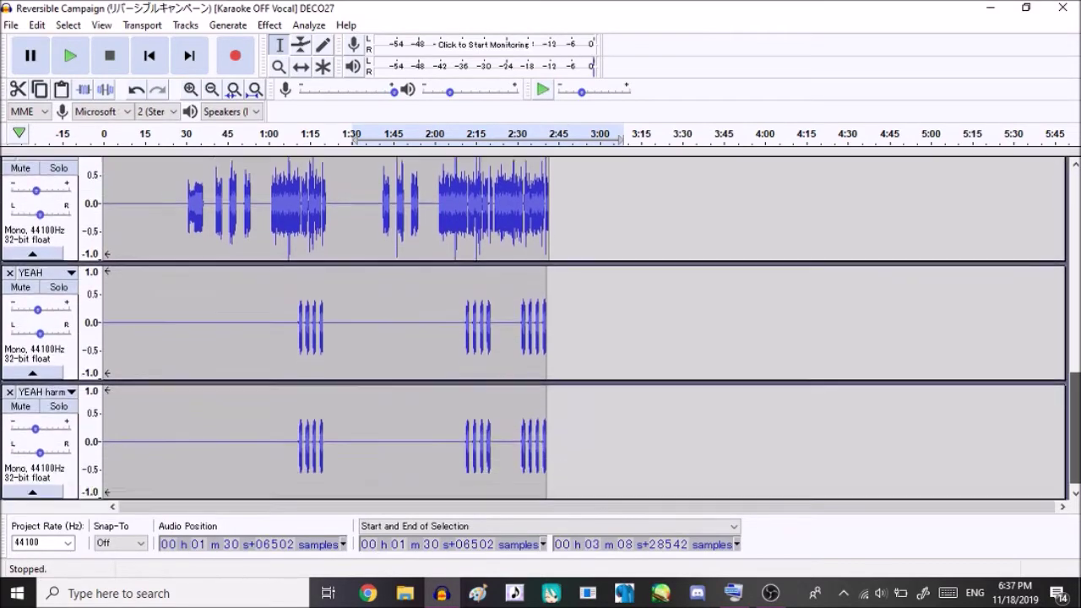
left_click(13, 26)
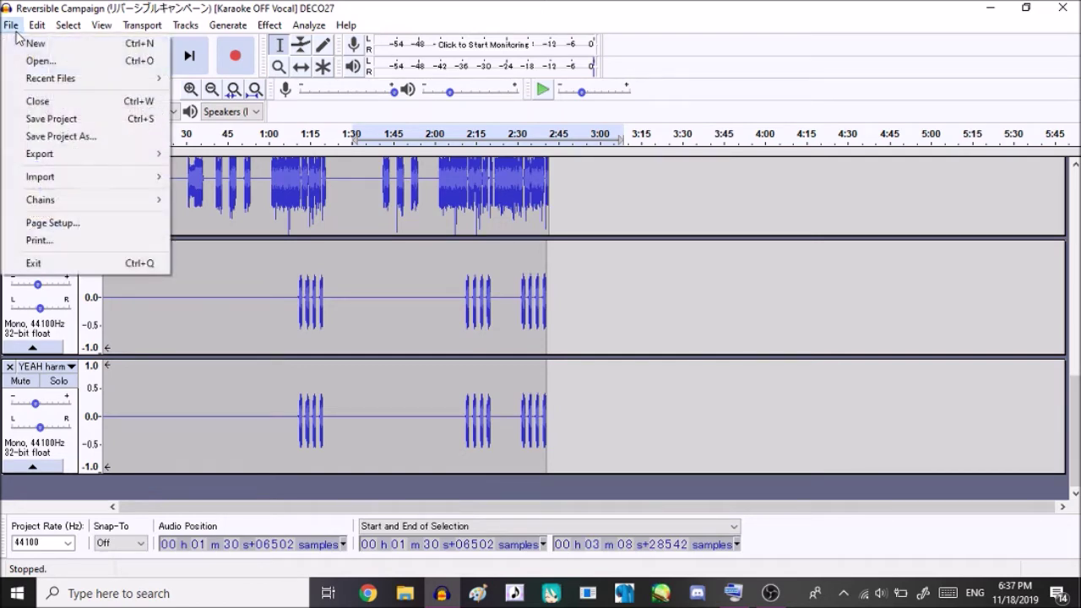
mouse_move(87, 177)
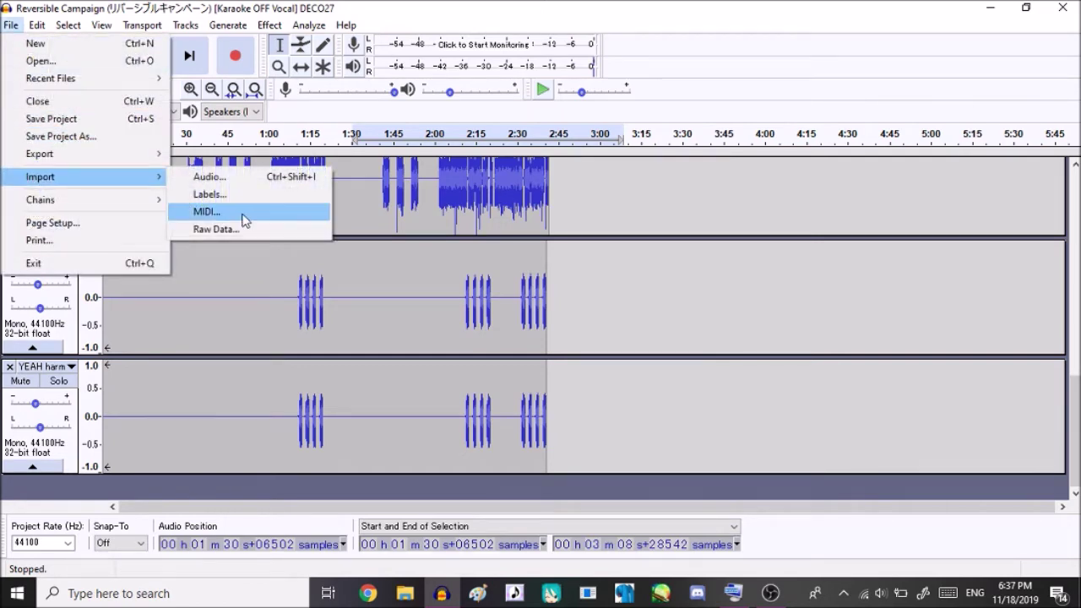
left_click(224, 176)
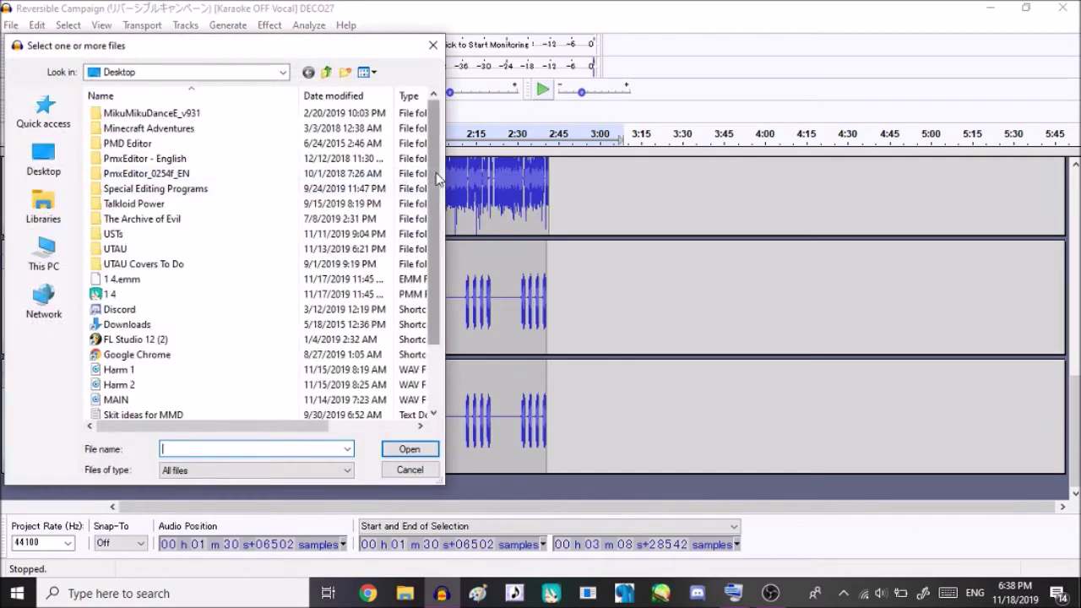
left_click_drag(436, 180, 431, 286)
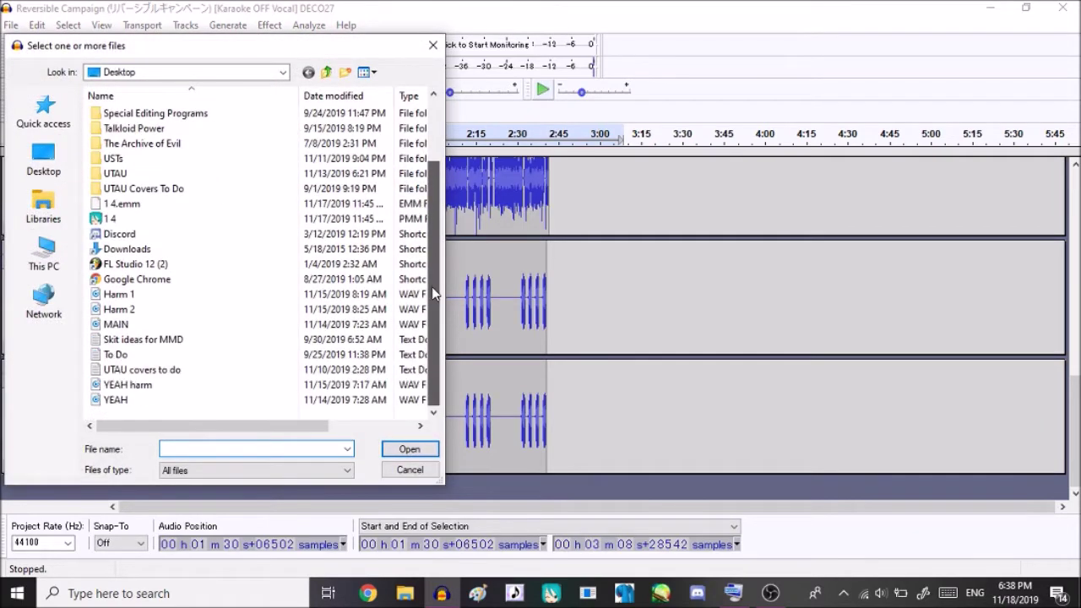
double_click(140, 311)
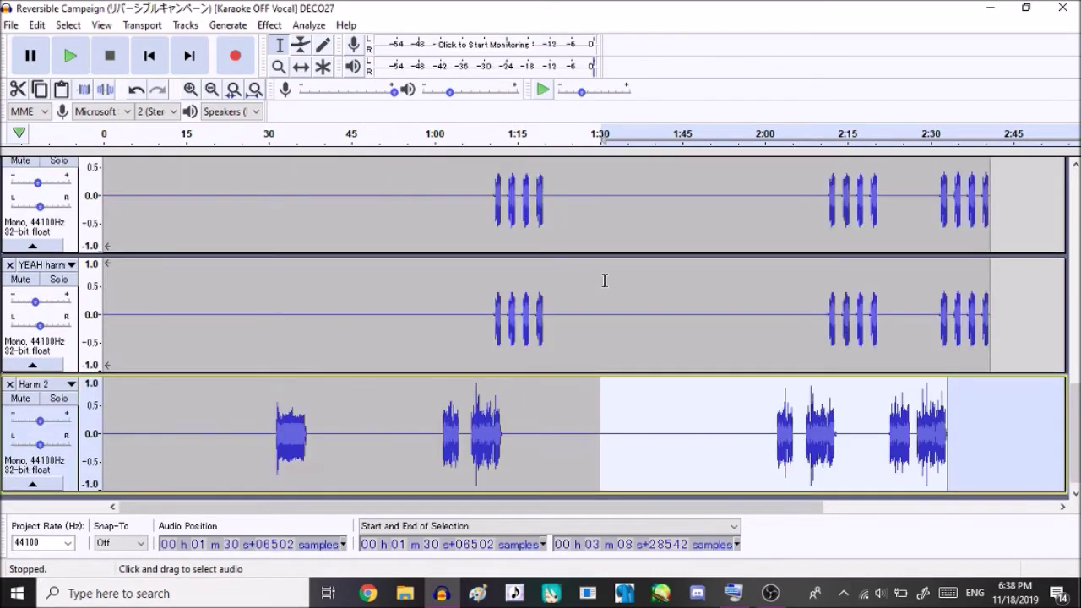
Move Harm 2 up under Harm 1 and solo-play its passage around 2:10.7–2:14.3
left_click(50, 384)
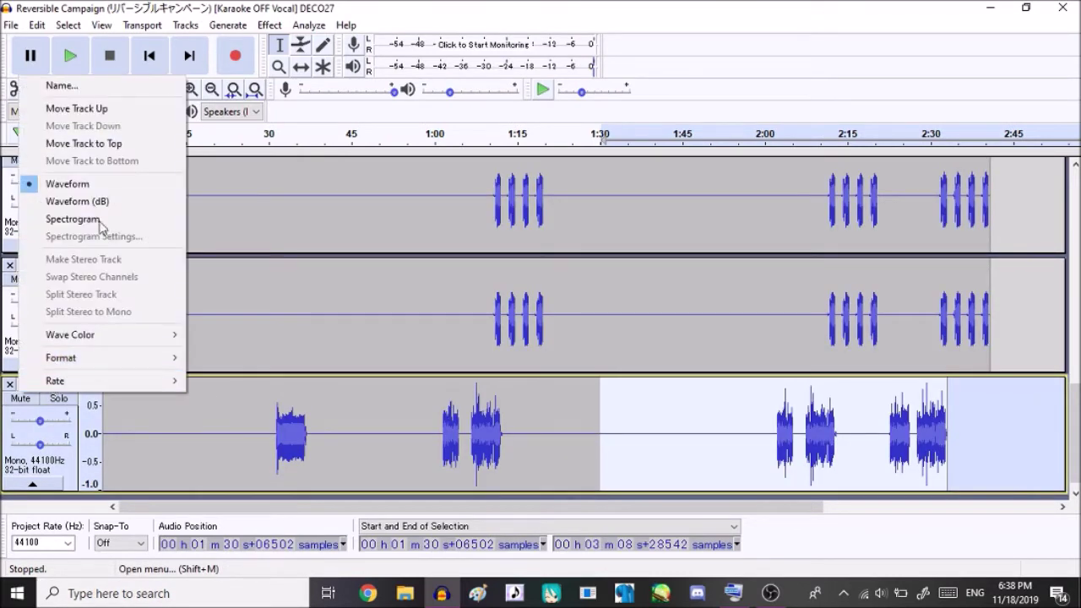
left_click(83, 110)
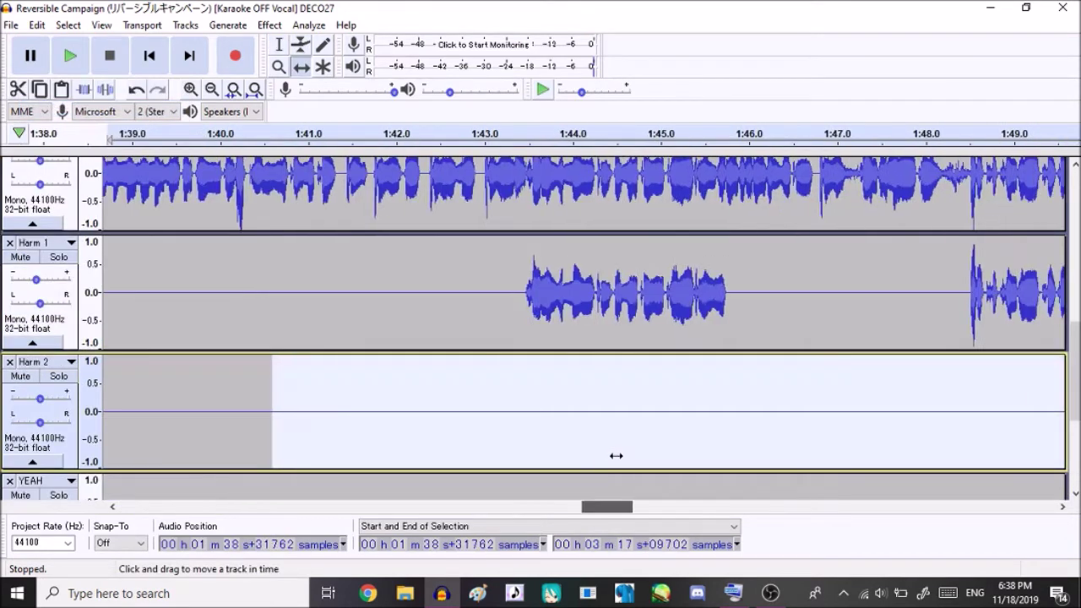
left_click_drag(615, 453, 725, 477)
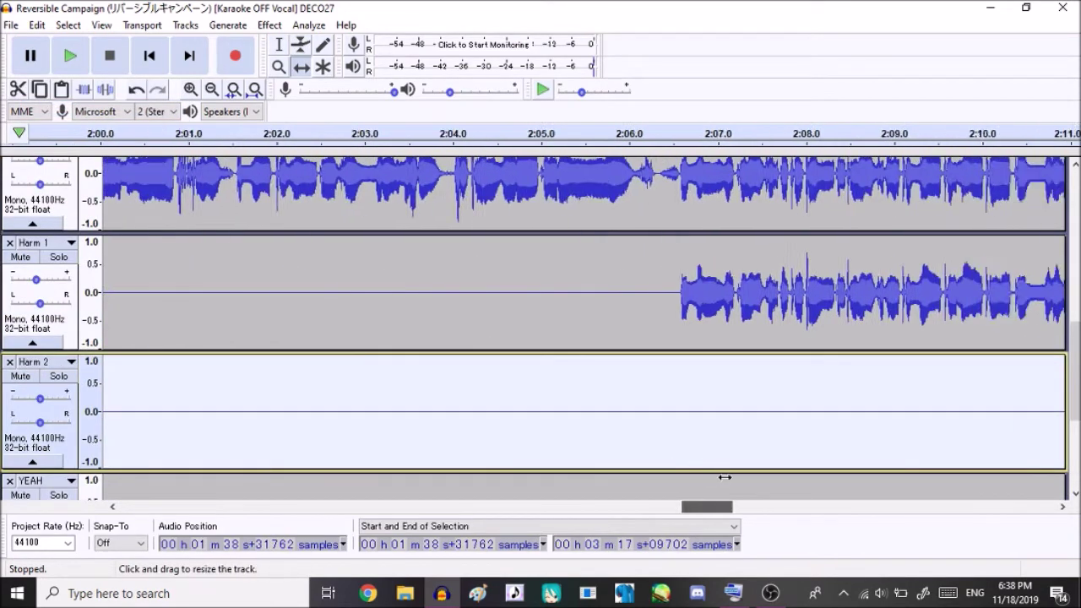
scroll(725, 477, "right", 5)
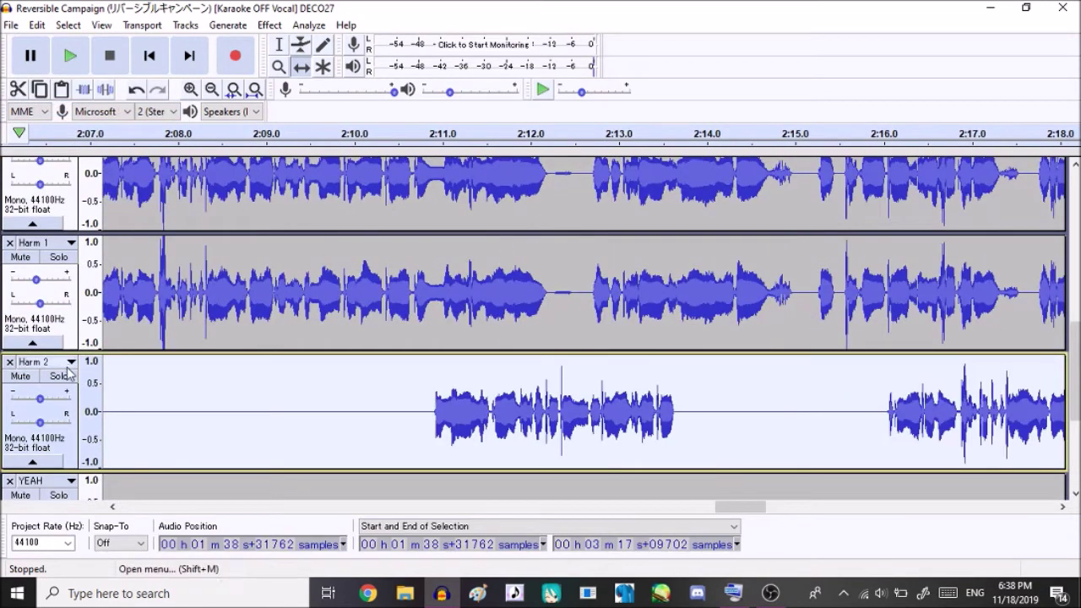
left_click(58, 376)
left_click(281, 46)
left_click_drag(416, 413, 736, 425)
key("space")
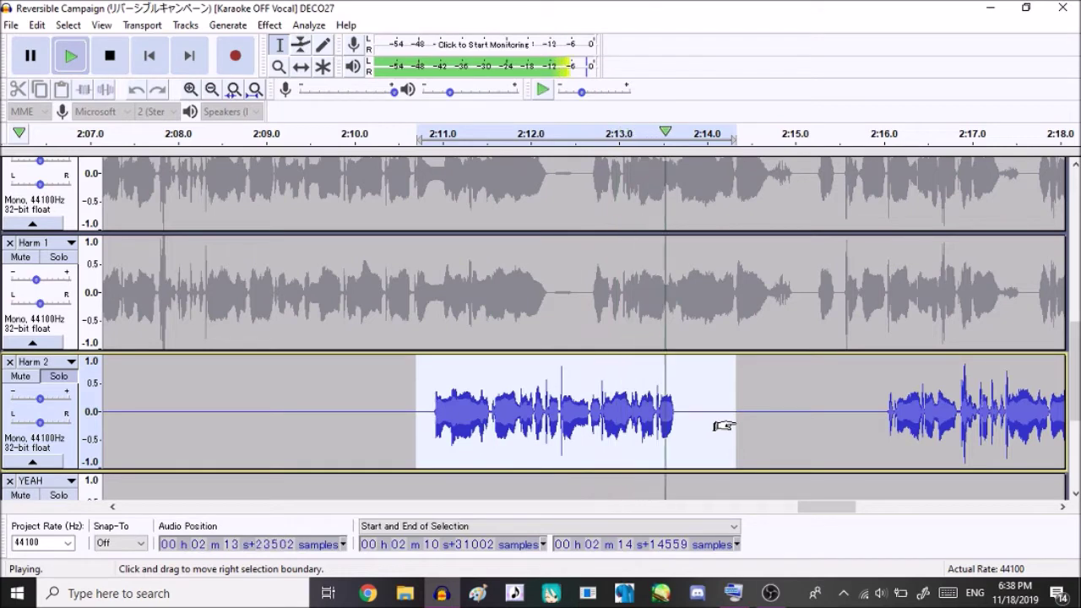
key("space")
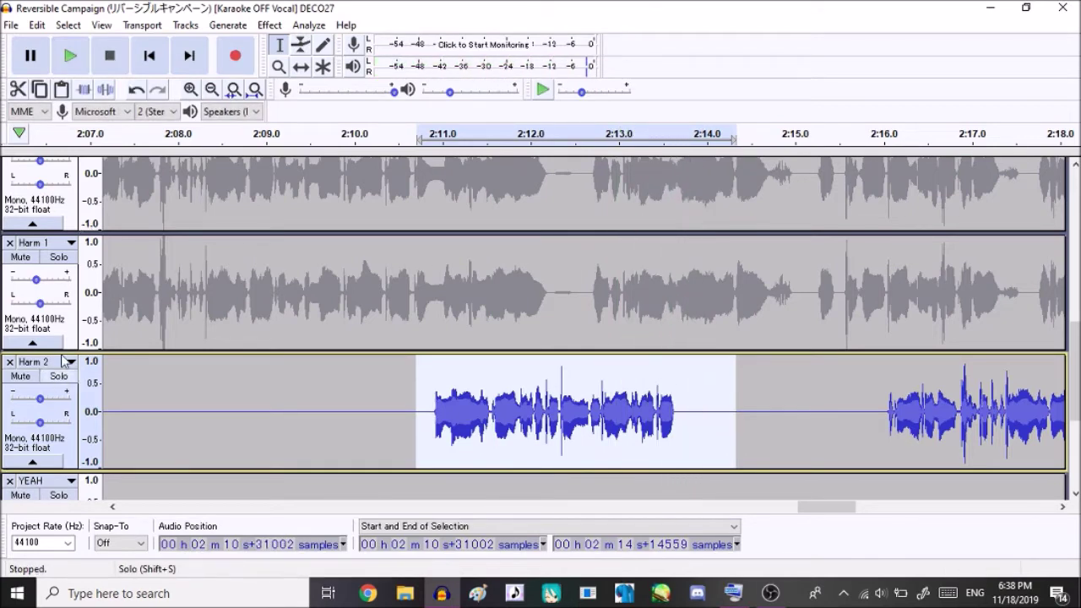
left_click(58, 376)
Slide the Harm 2 clips earlier so they roughly match Harm 1
left_click(212, 90)
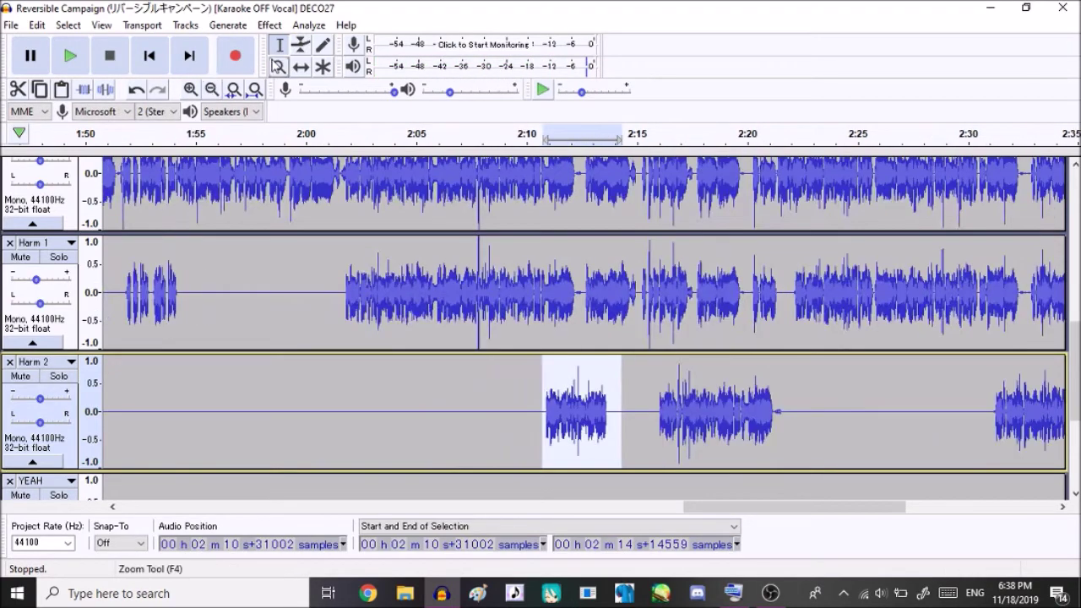
left_click_drag(569, 447, 372, 417)
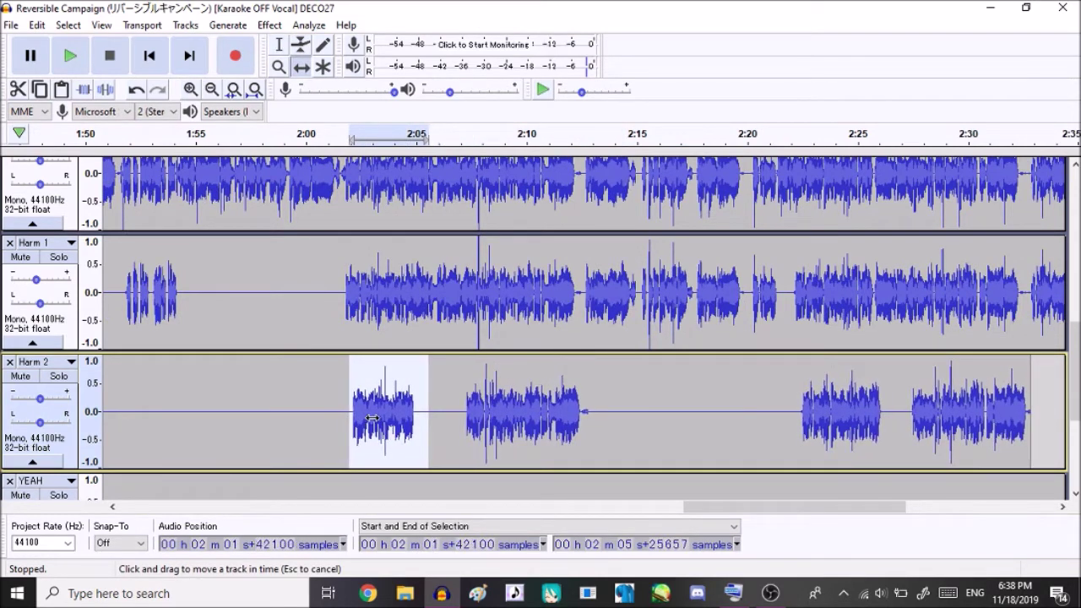
left_click(193, 89)
left_click(193, 90)
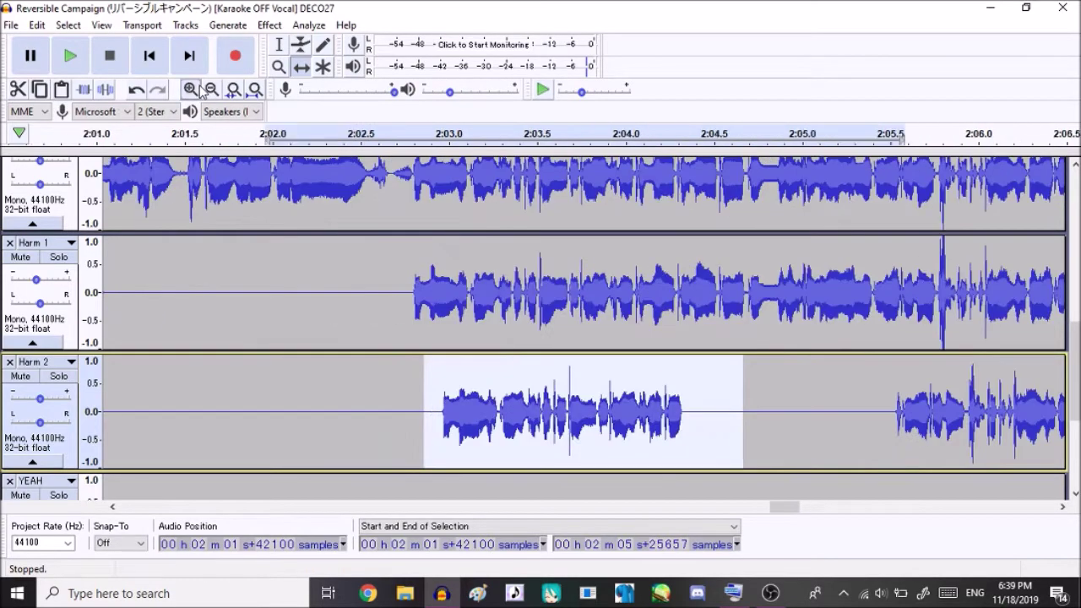
left_click(193, 89)
left_click(199, 90)
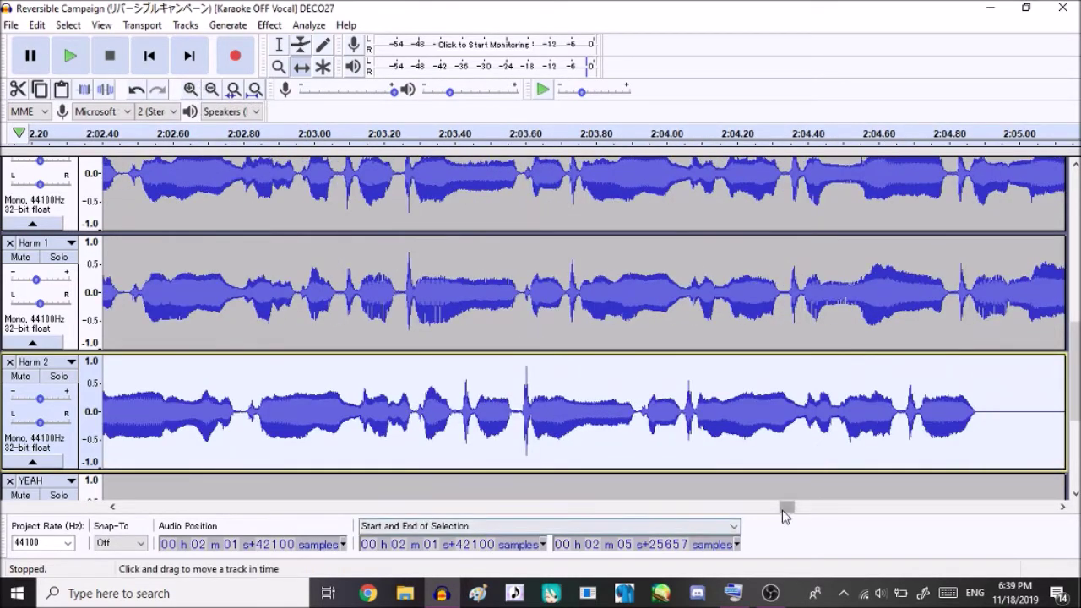
left_click_drag(785, 506, 777, 507)
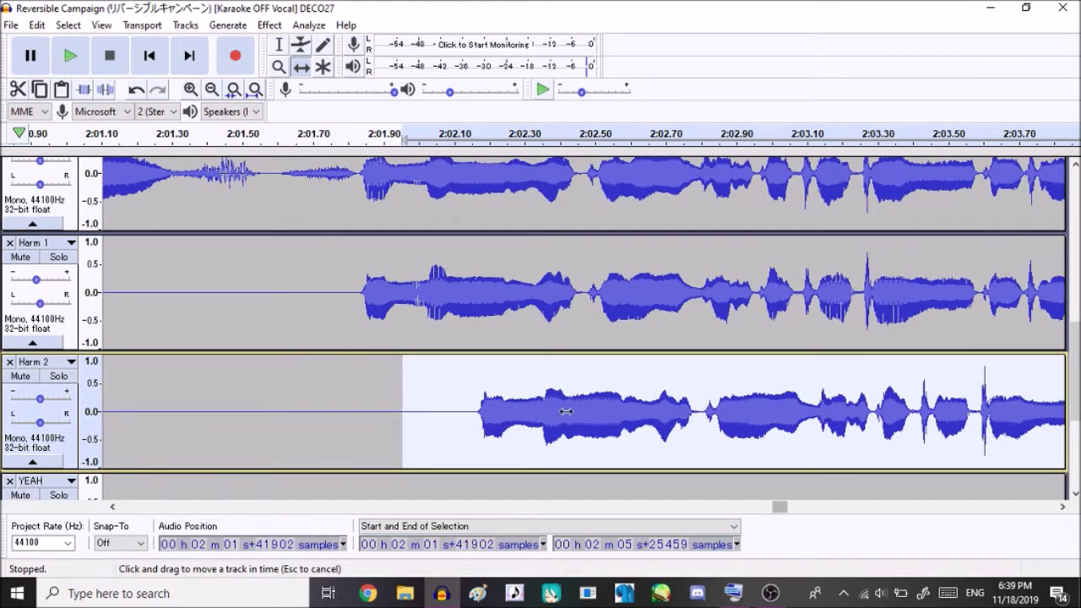
left_click_drag(566, 411, 496, 395)
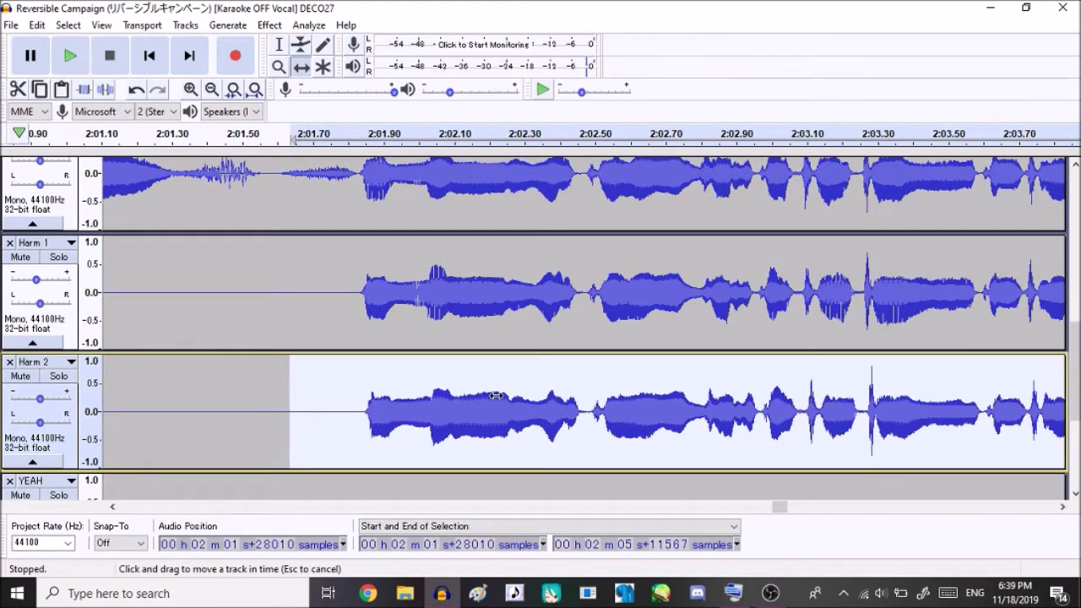
Nudge Harm 2 slightly earlier and play back to check its alignment
left_click(193, 90)
left_click(195, 91)
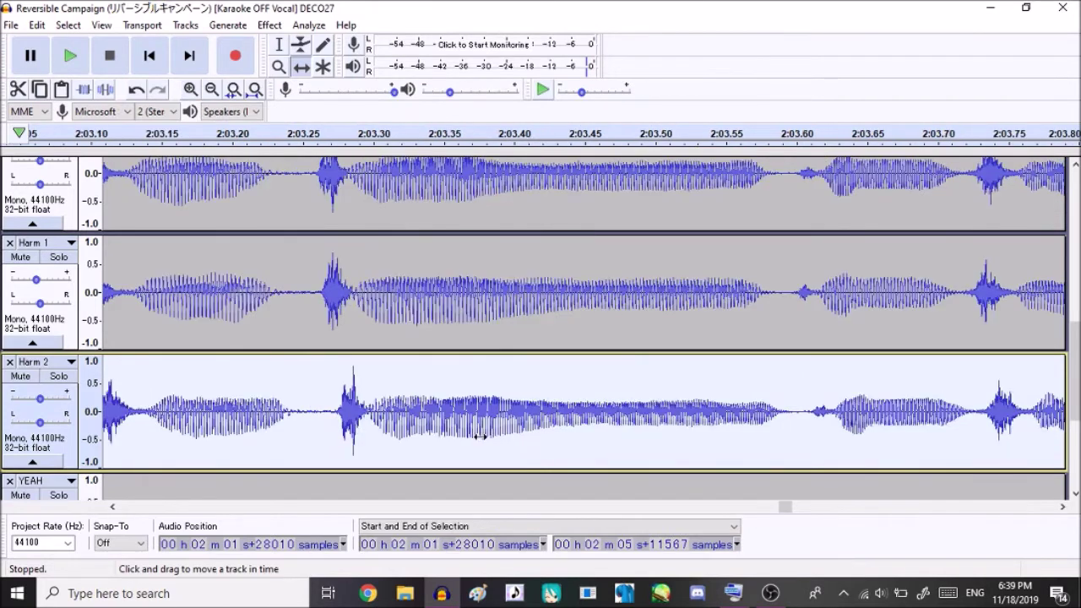
left_click_drag(479, 436, 454, 432)
key("space")
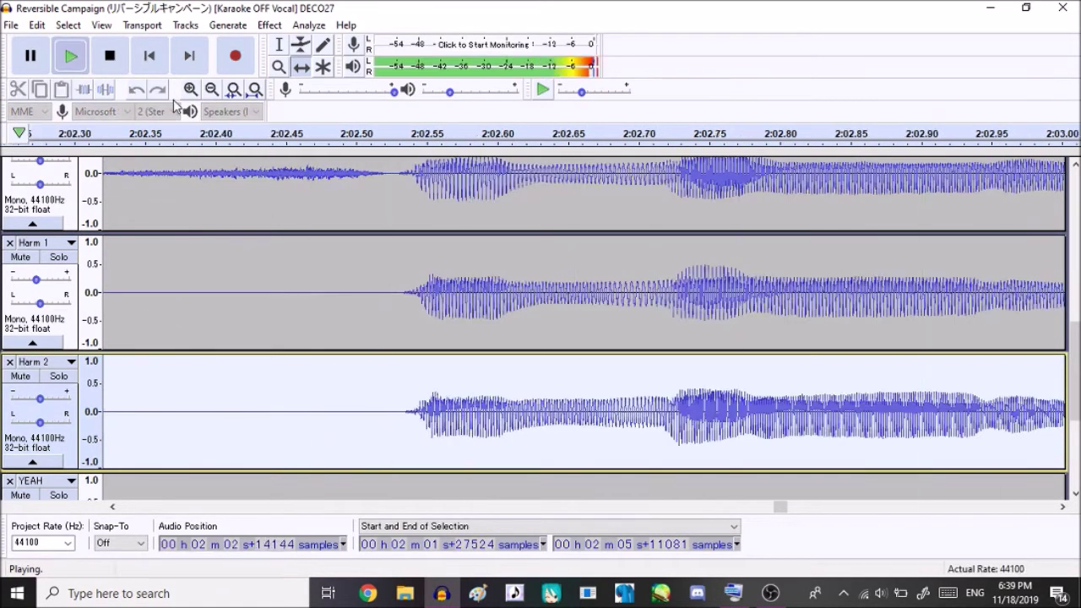
left_click(211, 90)
left_click(211, 89)
left_click(211, 90)
left_click(211, 89)
left_click(211, 89)
left_click(211, 90)
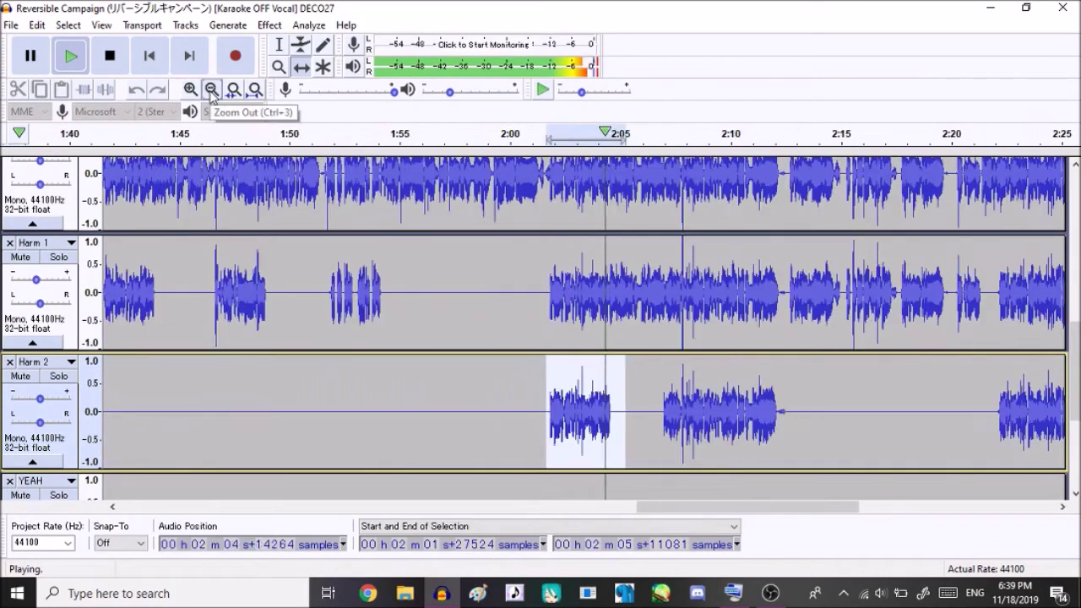
left_click(211, 90)
key("space")
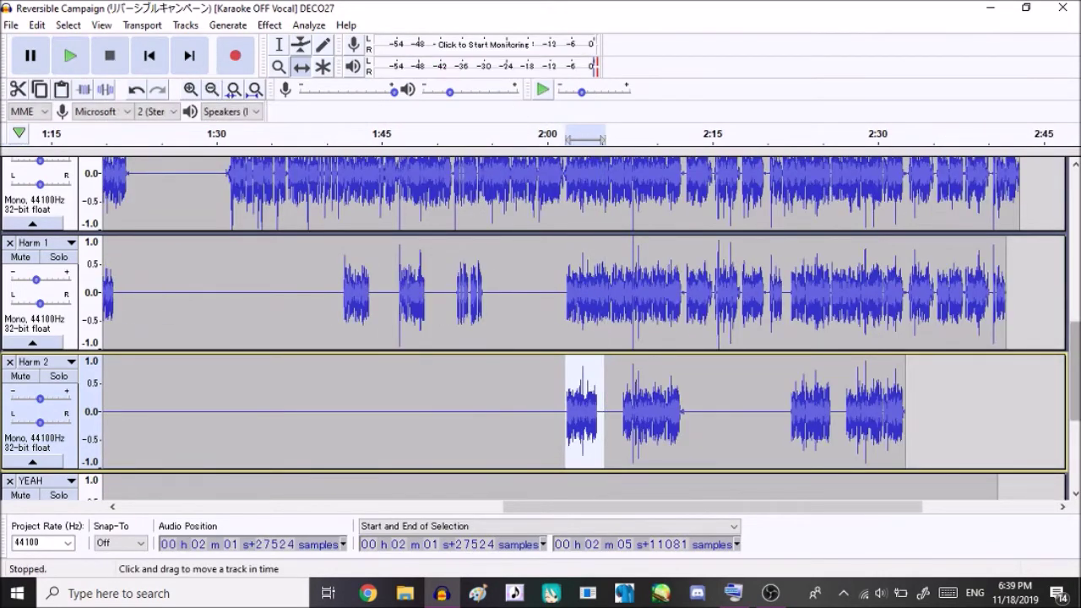
Audition Harm 2 from 2:06 to 2:13 and lower its gain to -2.0 dB
left_click_drag(1075, 345, 1073, 371)
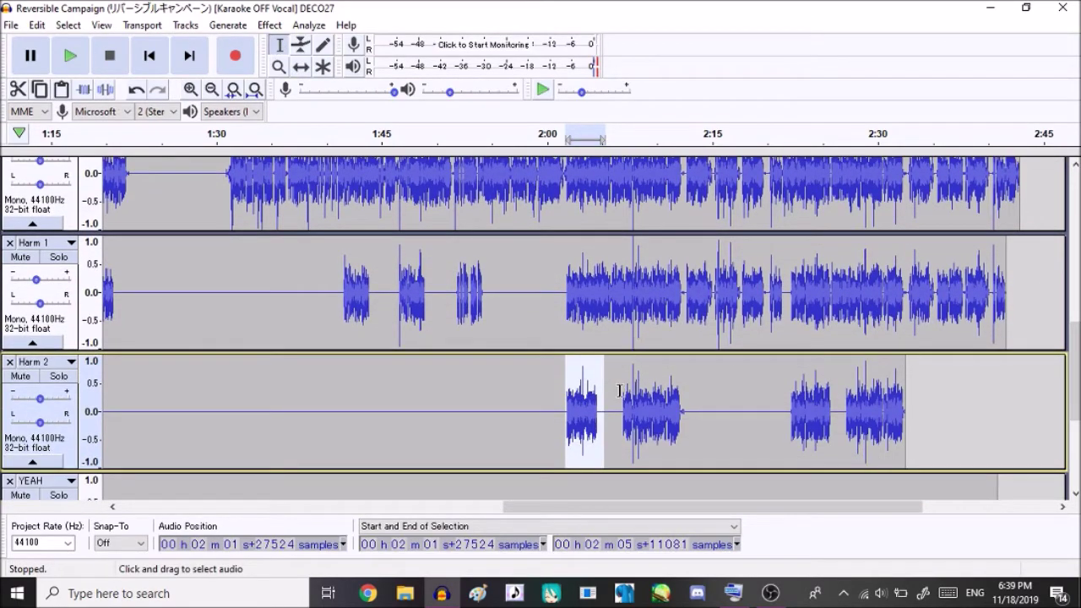
left_click_drag(621, 396, 690, 404)
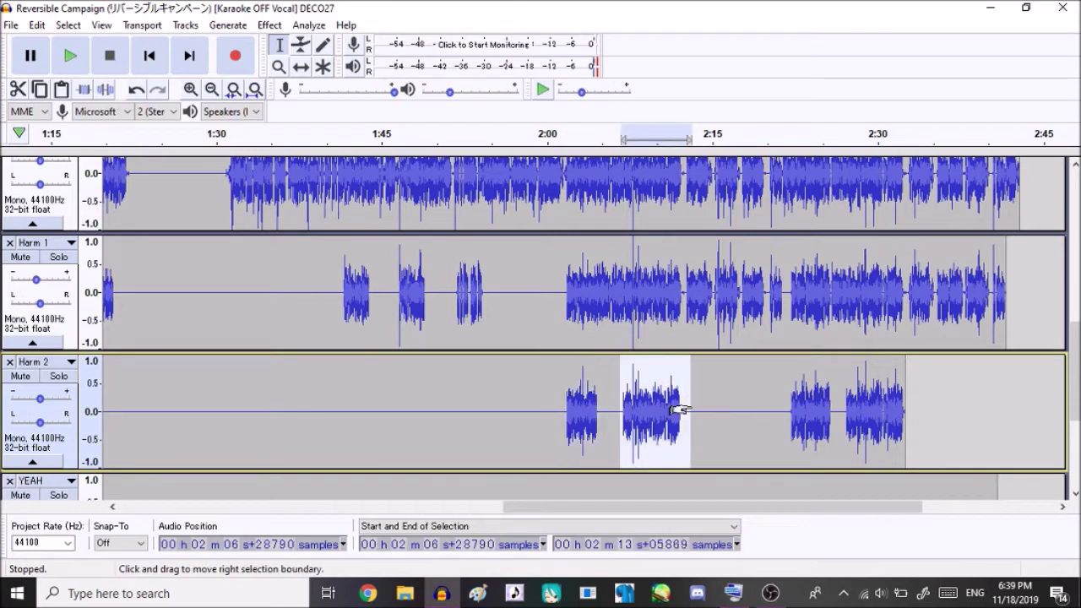
key("space")
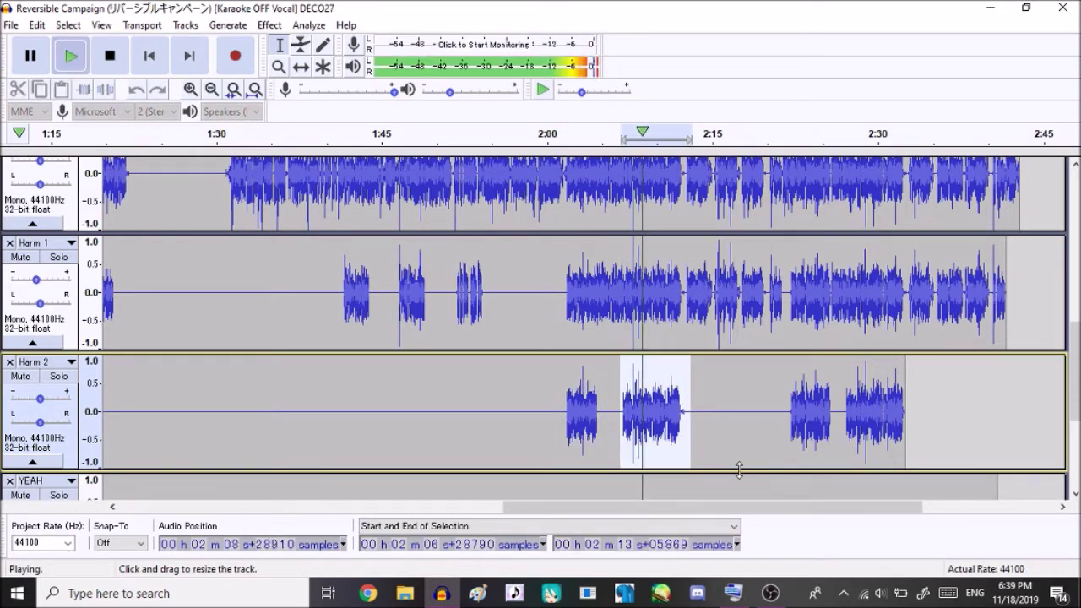
key("space")
left_click_drag(43, 405, 32, 405)
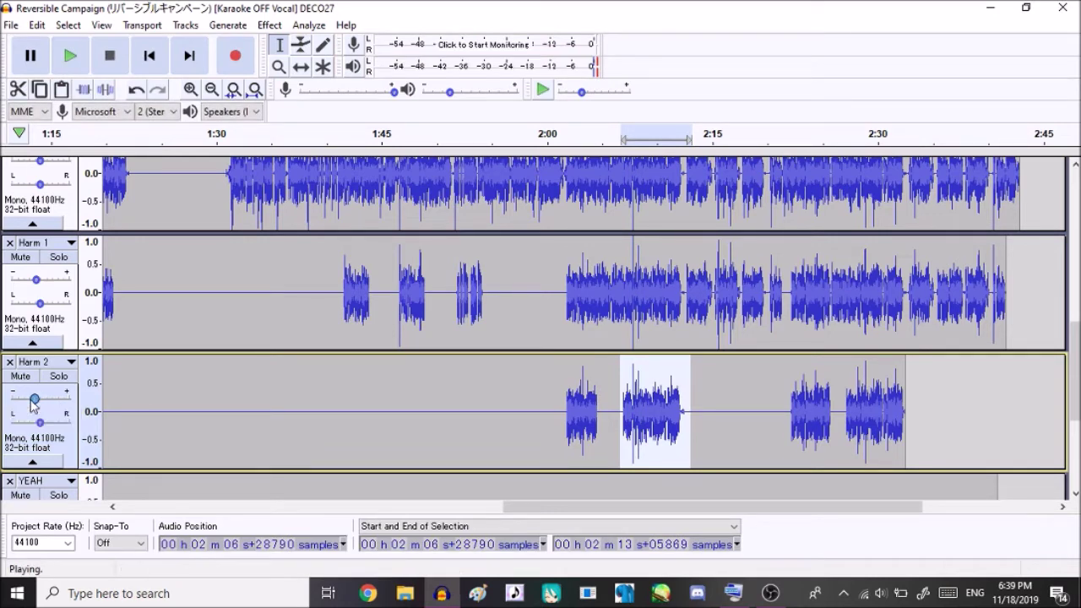
key("space")
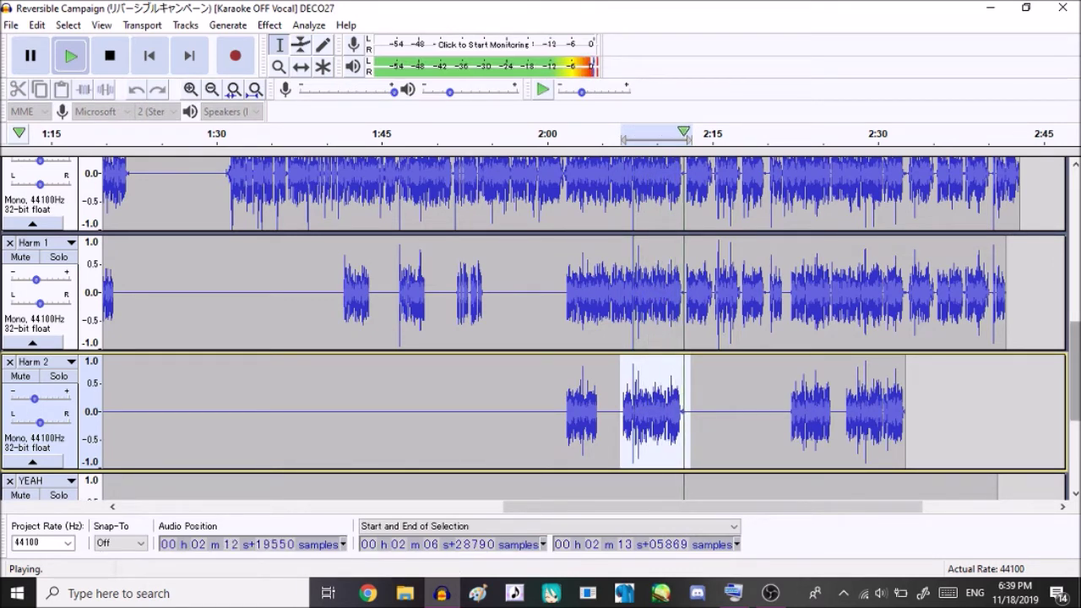
key("space")
scroll(541, 330, "up", 5)
Mute the first Reversible track
scroll(1075, 165, "up", 5)
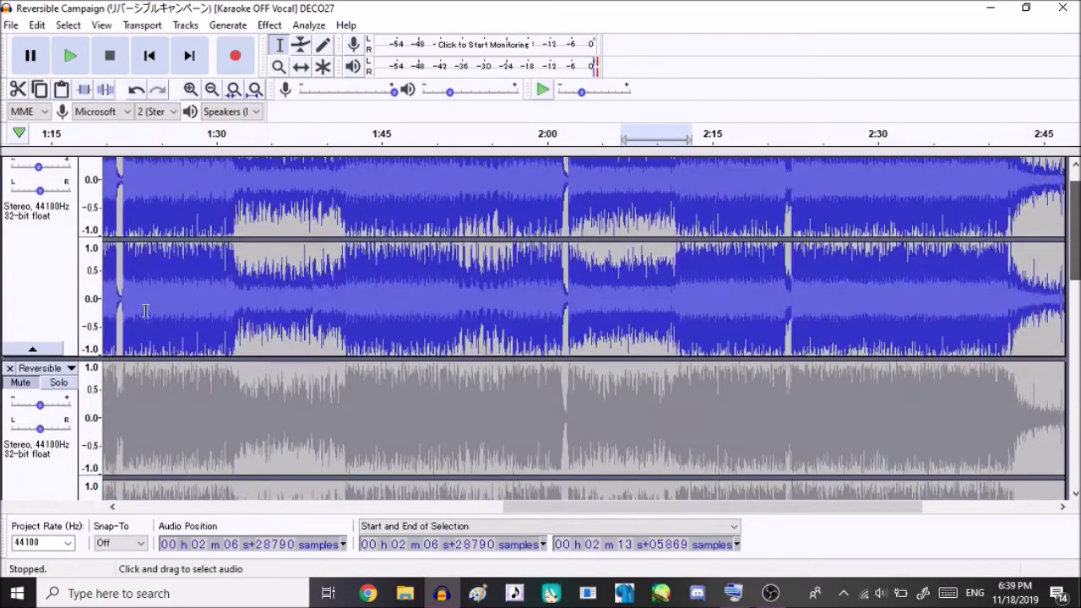
scroll(1075, 166, "up", 1)
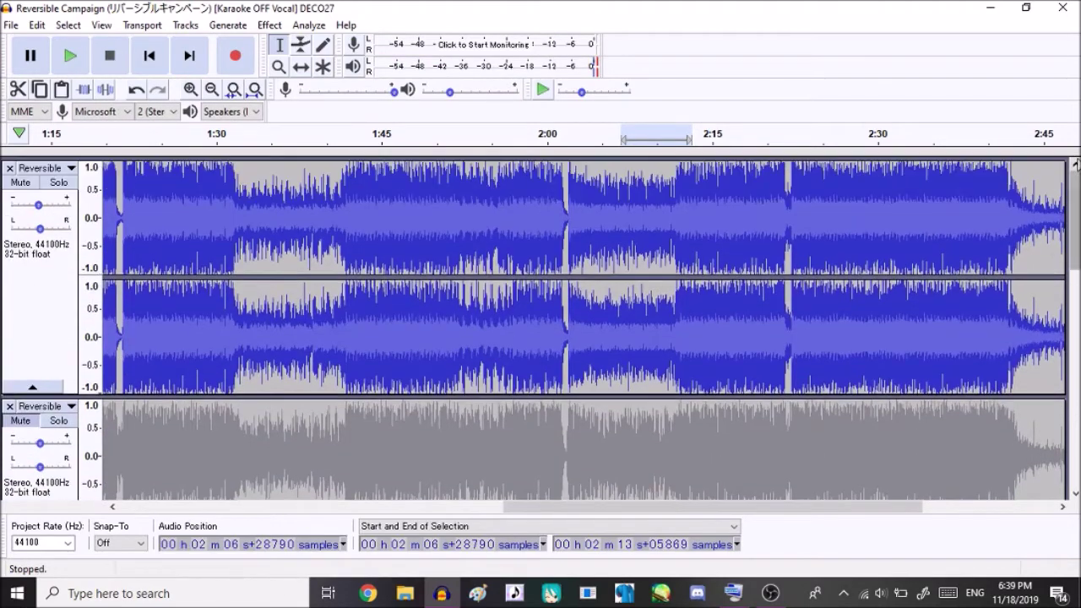
left_click(20, 183)
Play the Harm 2 section from 2:01 to 2:36 to check the harmonies
scroll(34, 275, "down", 10)
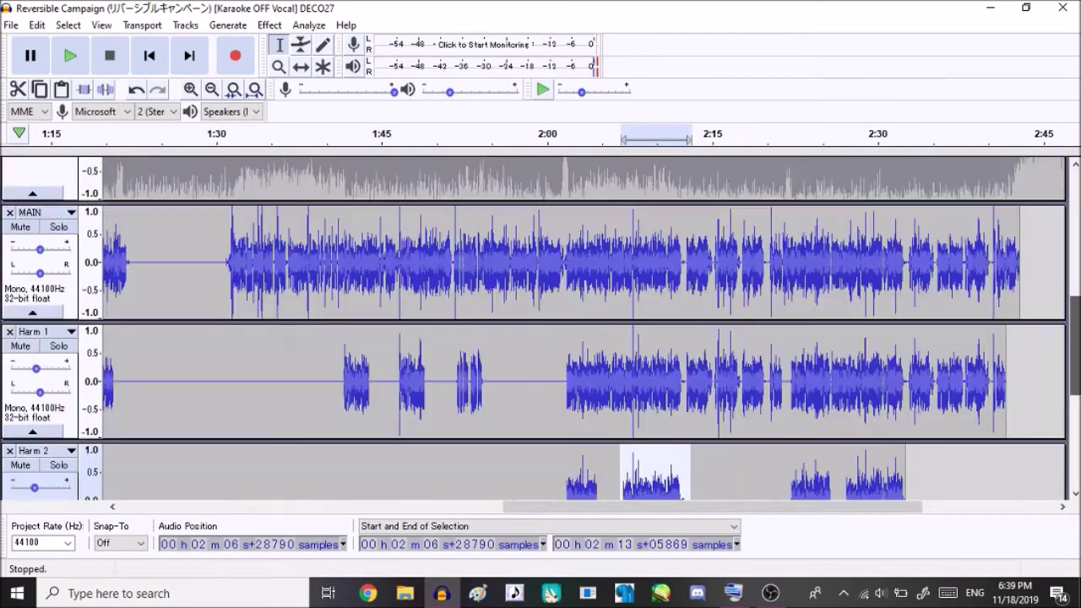
left_click_drag(562, 386, 950, 413)
key("space")
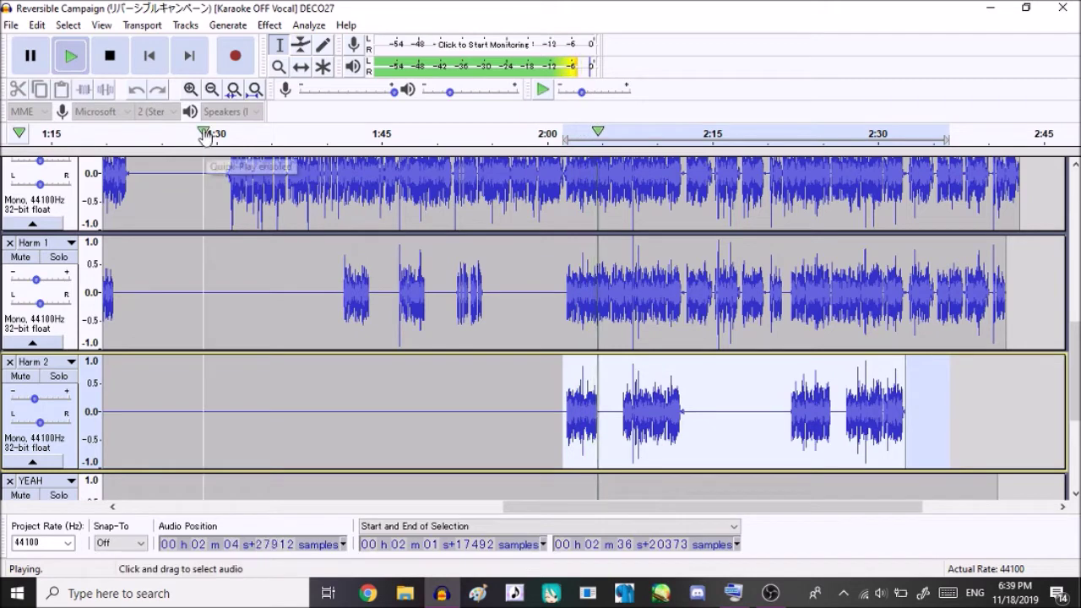
left_click(192, 97)
left_click(192, 97)
left_click(191, 97)
left_click(191, 97)
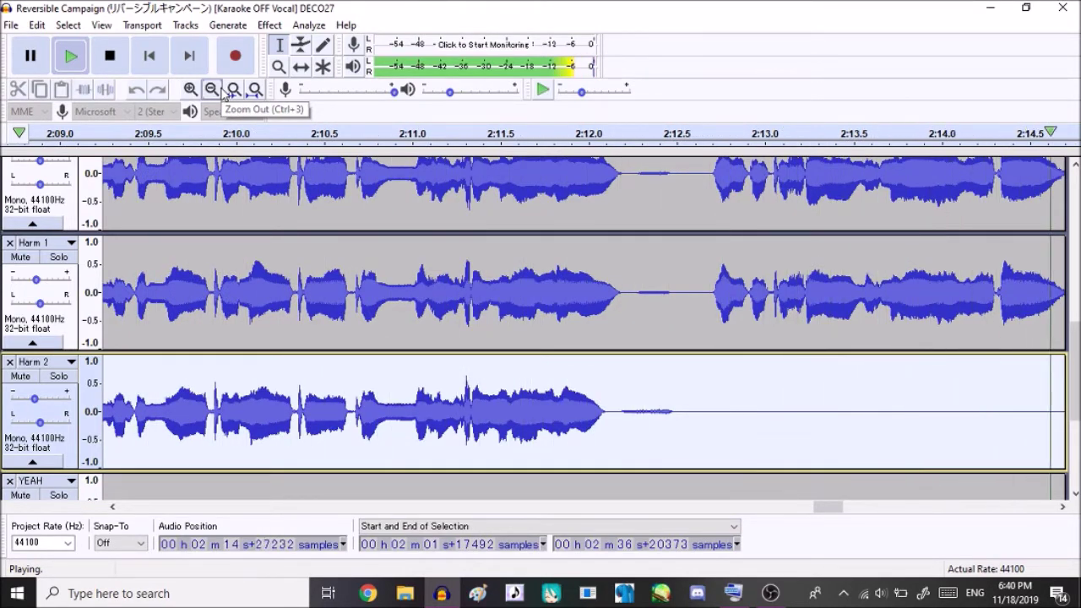
left_click(212, 89)
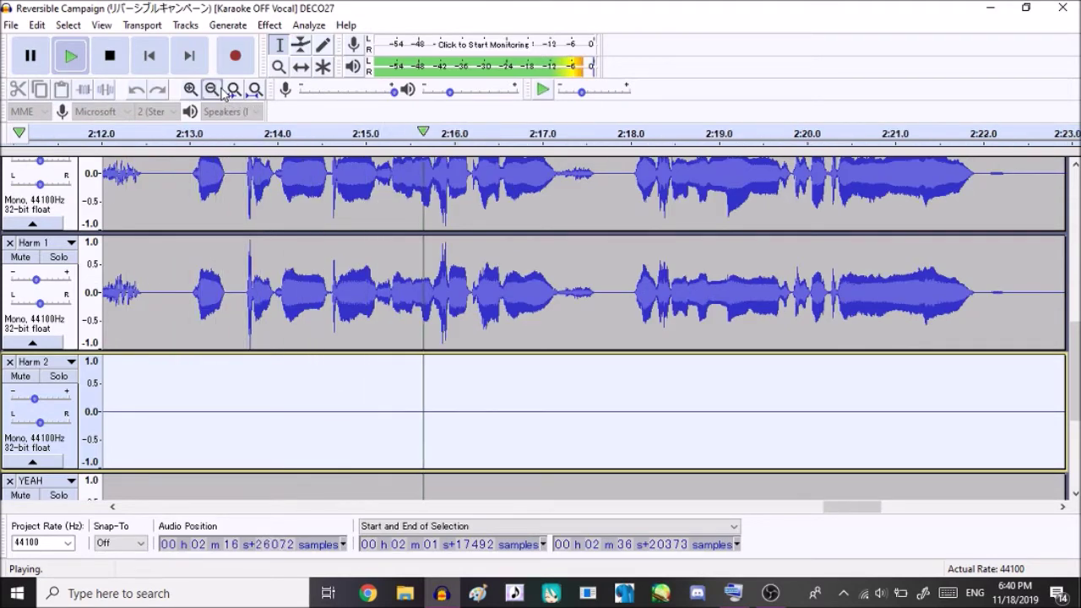
left_click(214, 90)
left_click(214, 90)
left_click(213, 90)
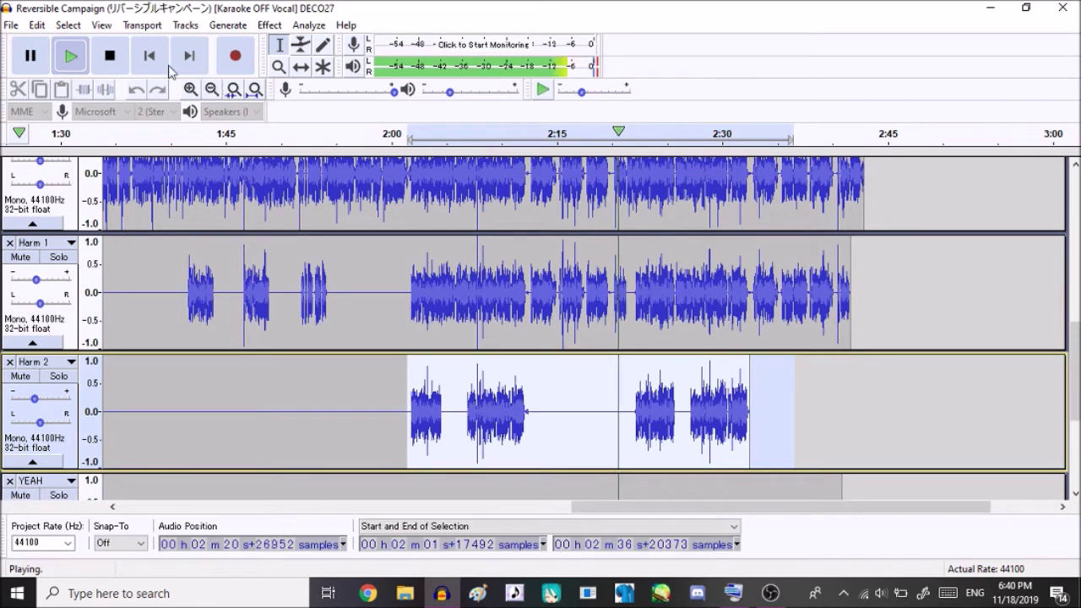
left_click(113, 59)
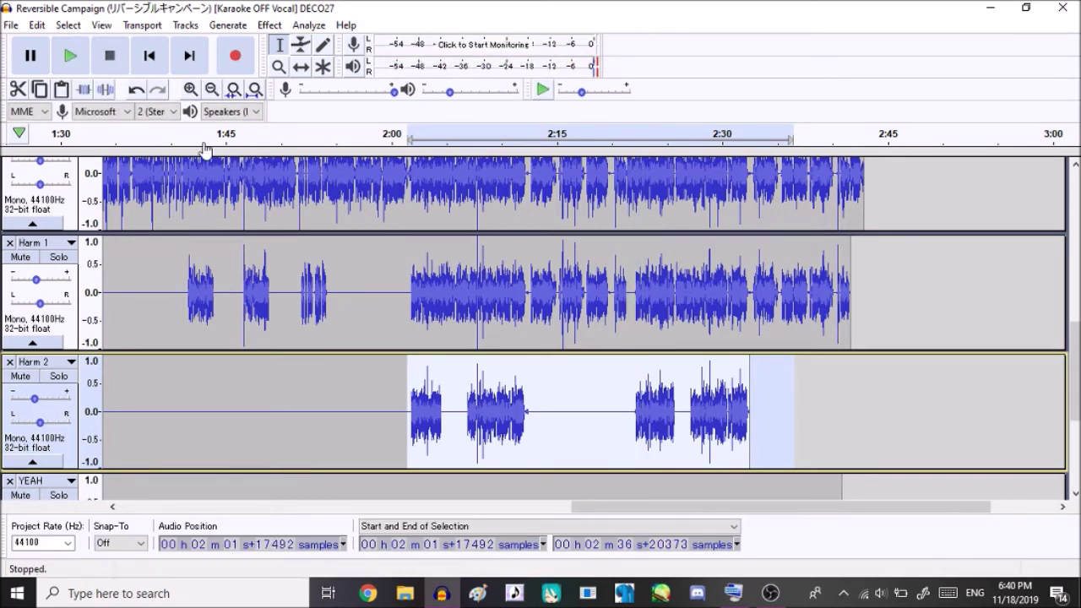
Nudge Harm 2 a few samples later so its onsets match Harm 1
left_click(191, 89)
left_click(191, 88)
left_click(191, 89)
left_click(191, 88)
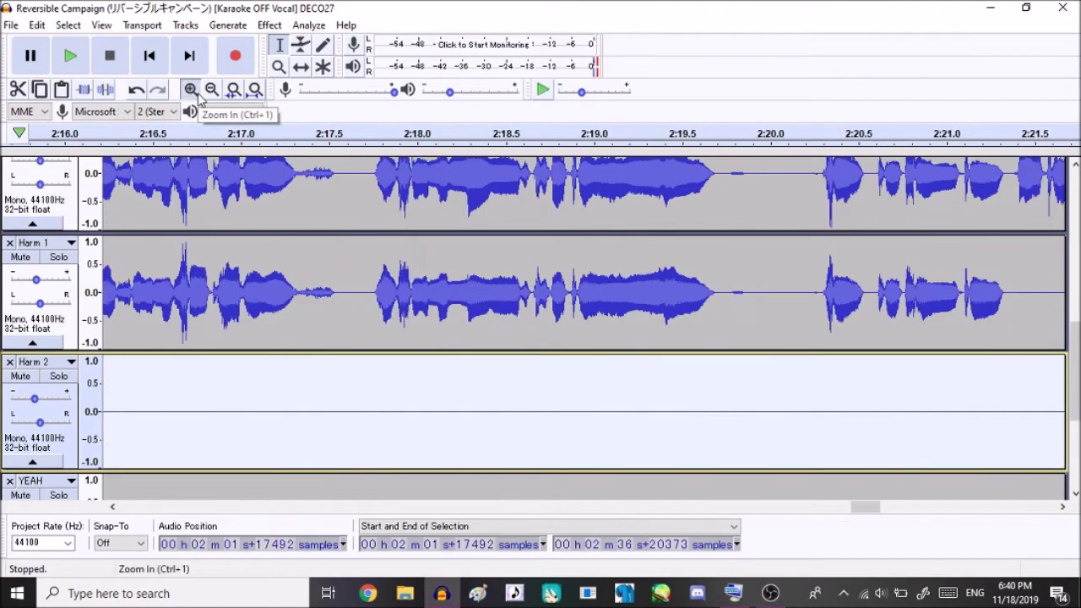
left_click(191, 88)
left_click_drag(868, 509, 894, 510)
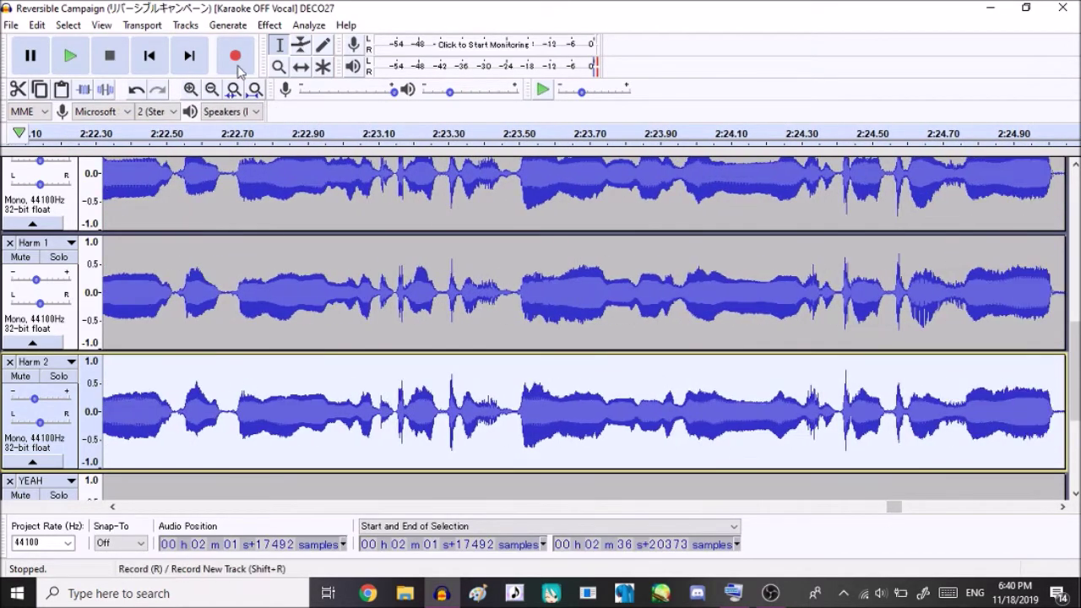
left_click(301, 66)
scroll(403, 415, "up", 4)
left_click_drag(403, 415, 406, 421)
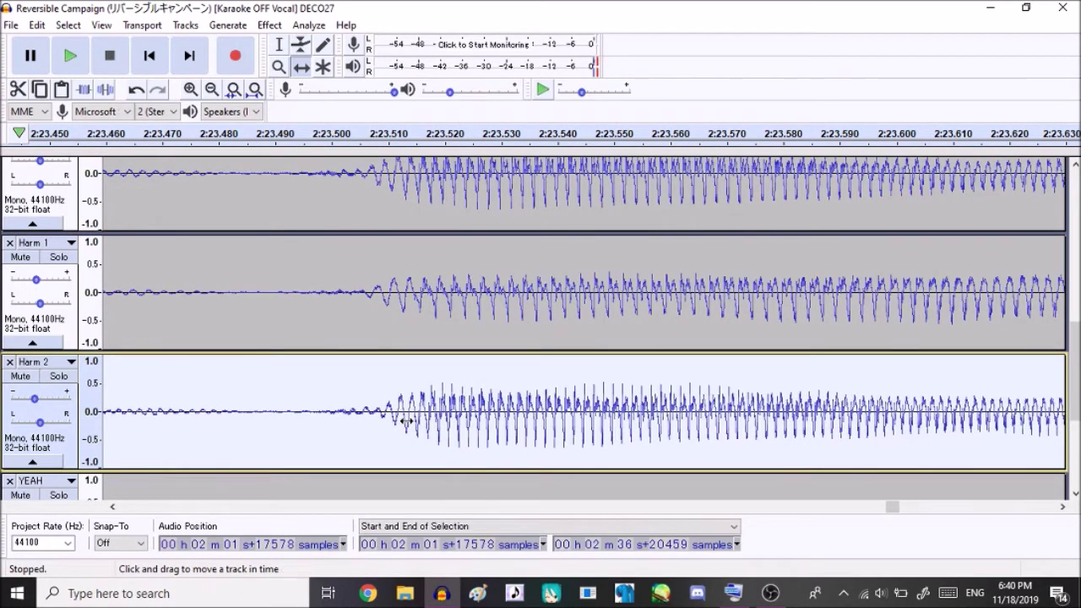
Play back around 2:23.5 to confirm the Harm 2 alignment
key("space")
left_click(213, 91)
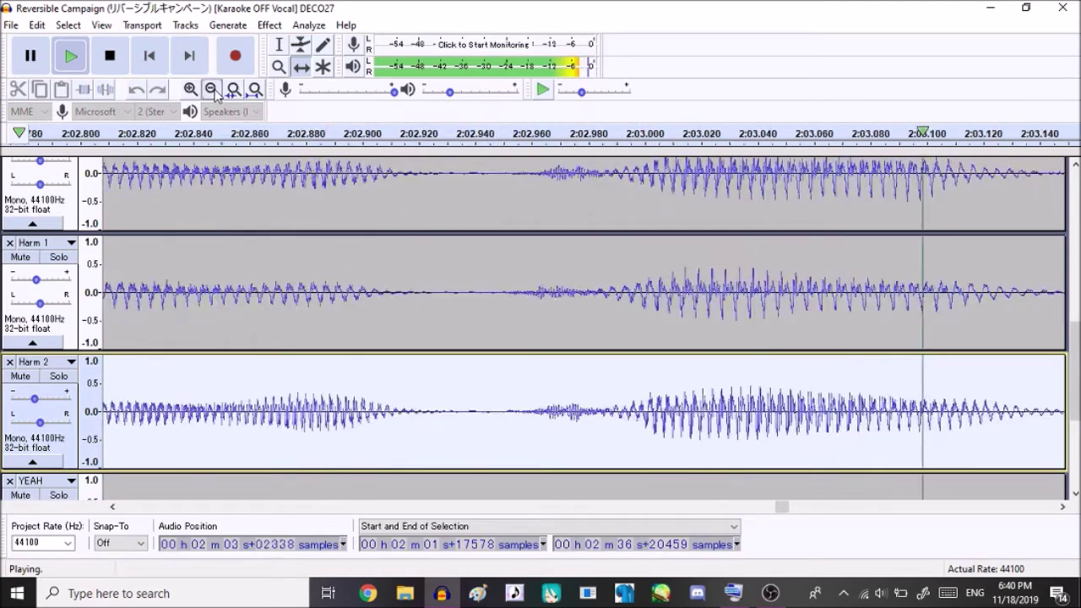
left_click(213, 90)
left_click(213, 90)
left_click(213, 91)
left_click(213, 91)
left_click(213, 91)
left_click(213, 90)
left_click(213, 91)
left_click(213, 90)
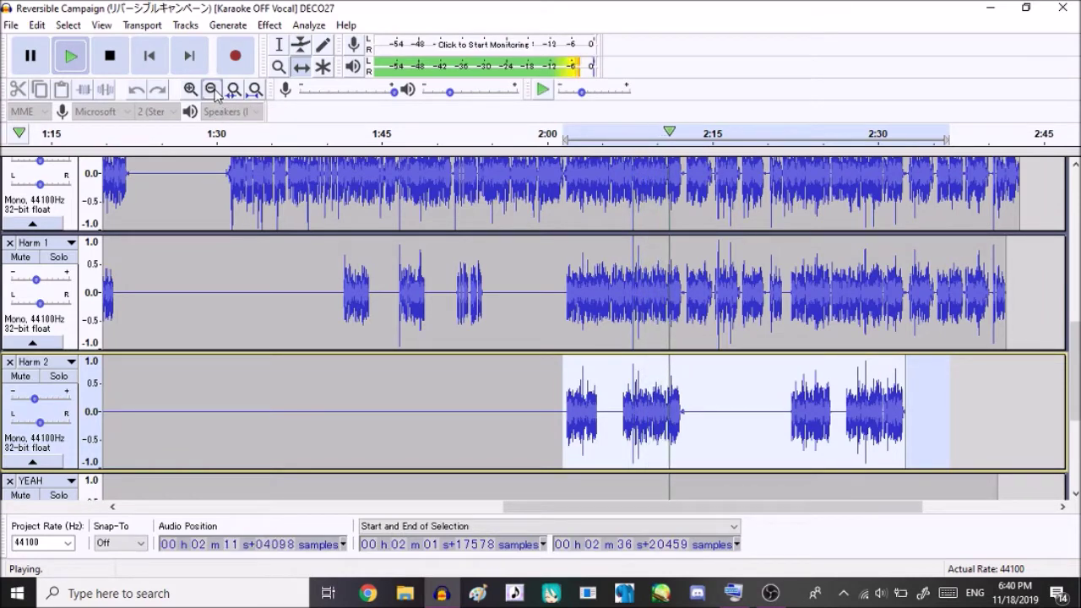
key("space")
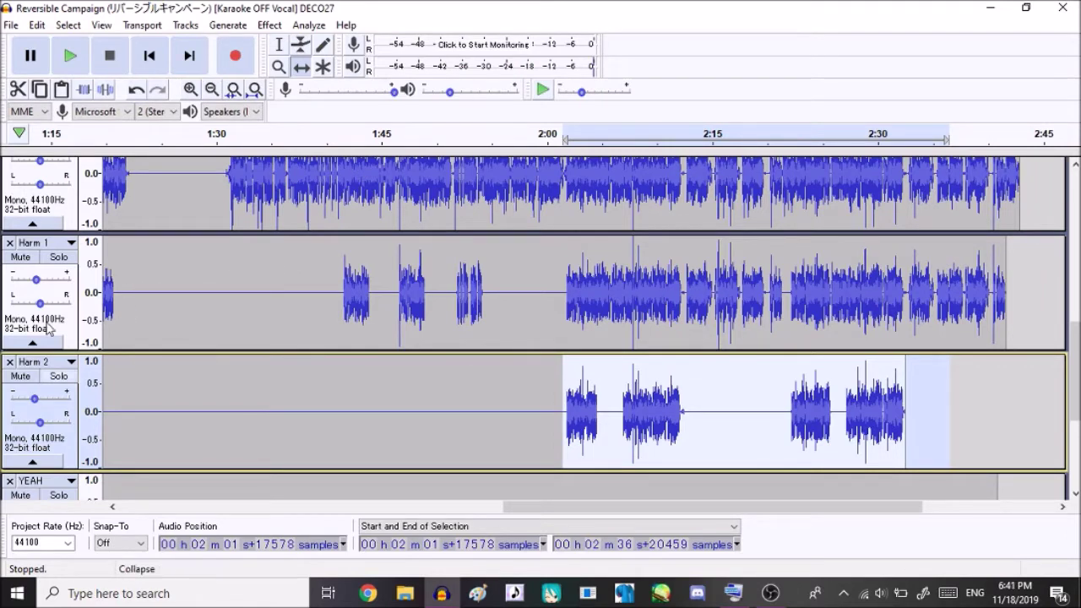
Save the project to the Desktop as 'Reversible Campaign'
left_click(13, 26)
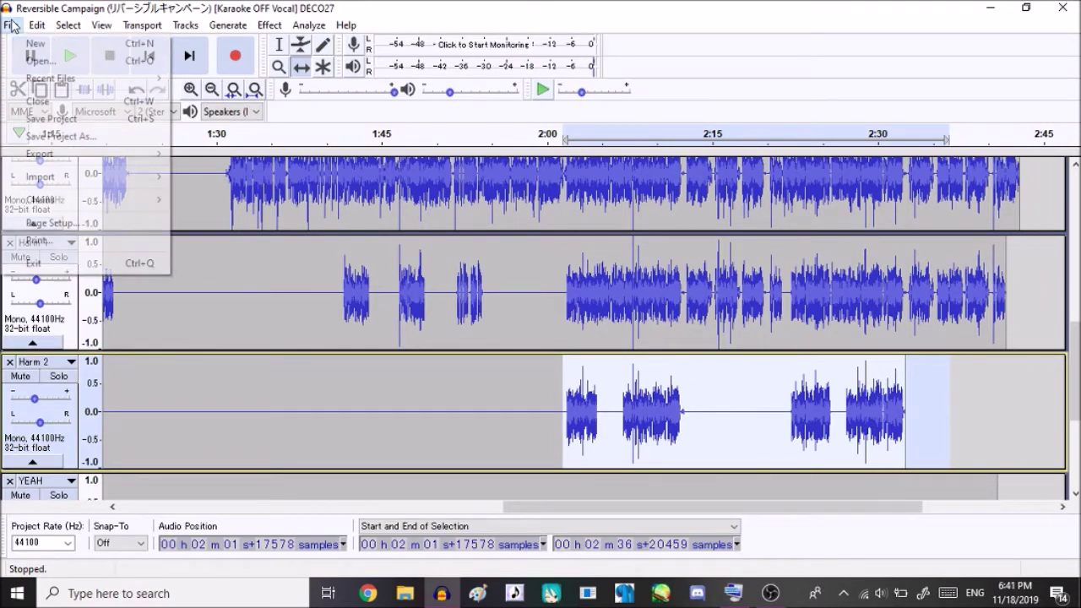
left_click(67, 118)
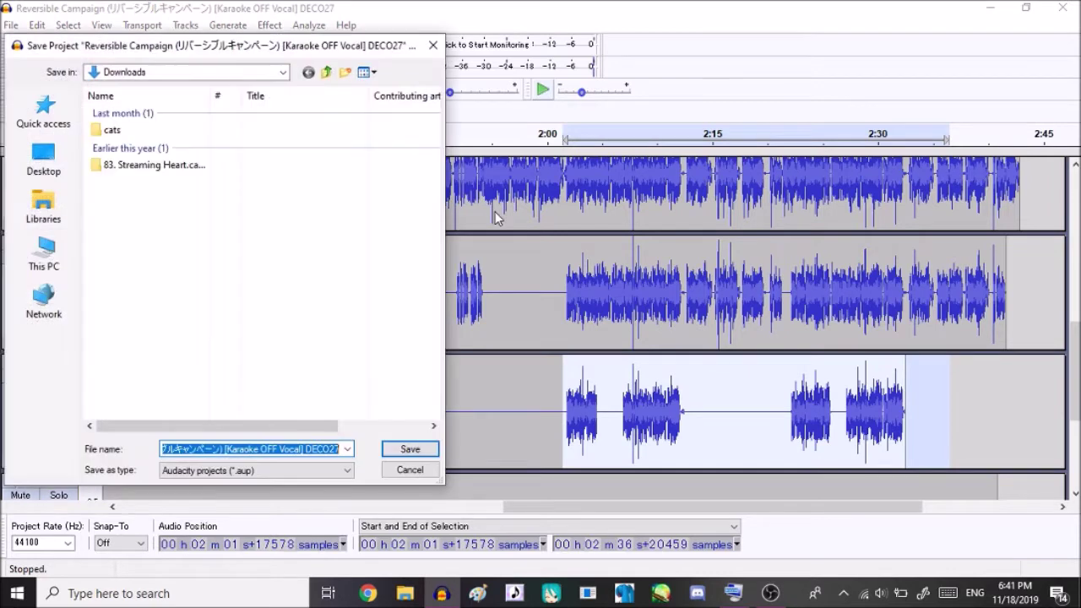
left_click(44, 168)
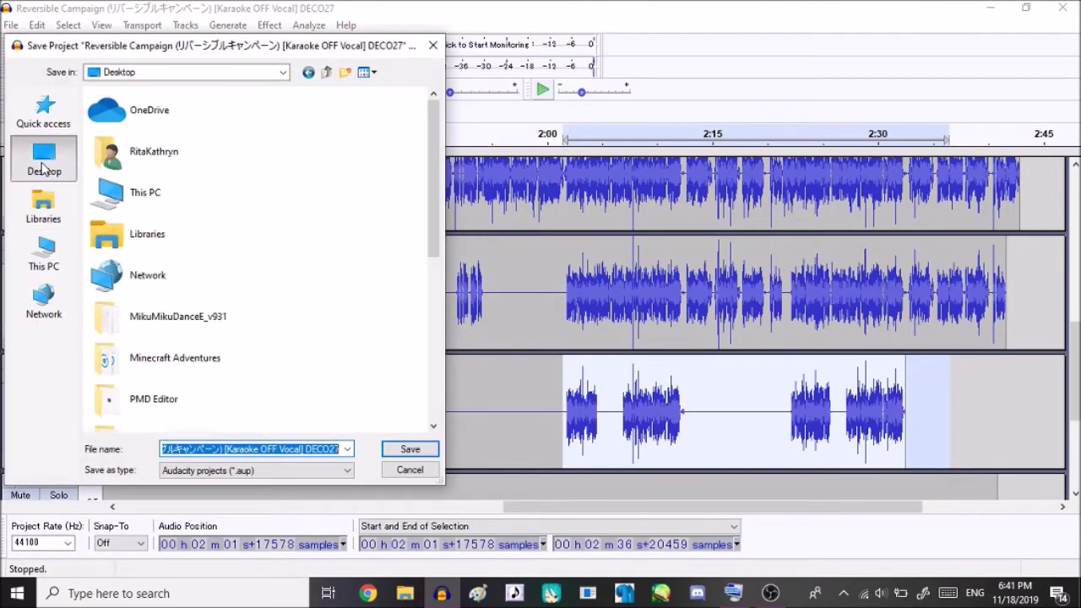
left_click_drag(434, 168, 460, 353)
key("BackSpace")
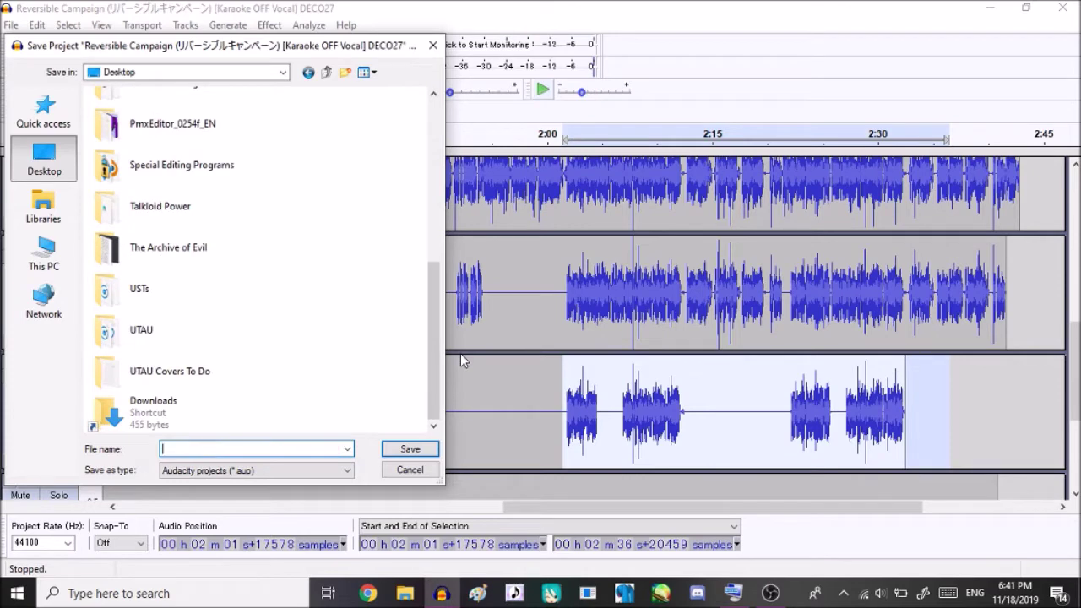
type("Reversible Campaign")
key("Return")
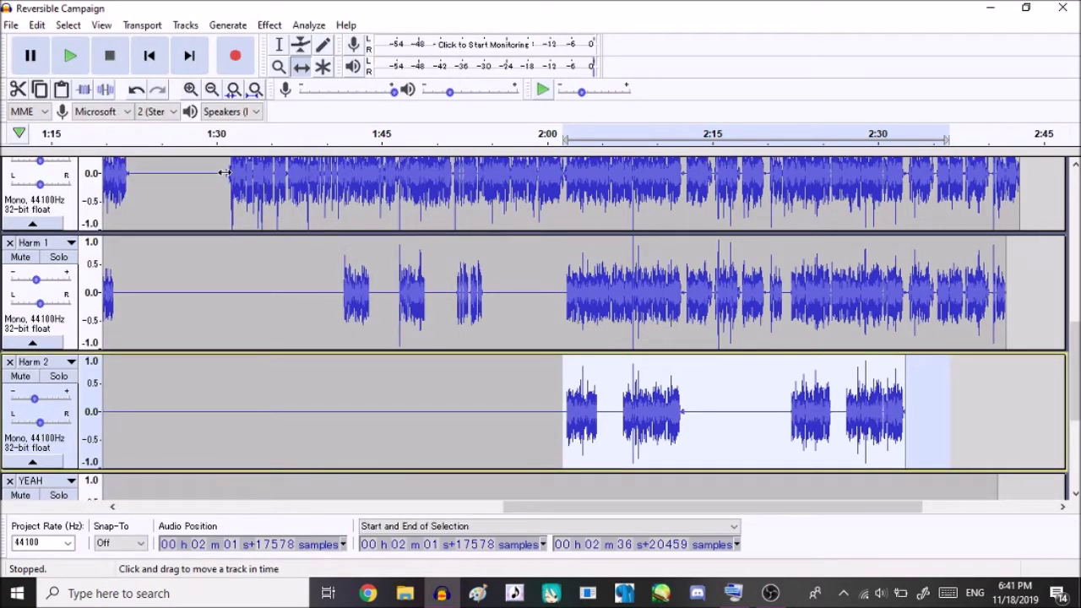
Launch FL Studio 12 and toggle Track 1's mute off and back on
left_click(989, 10)
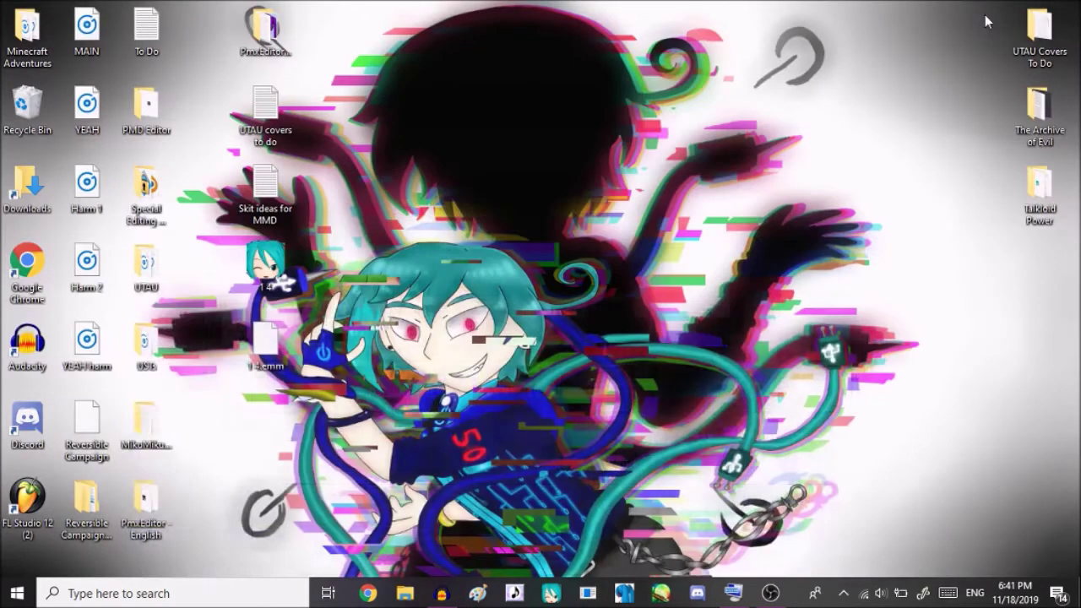
double_click(20, 498)
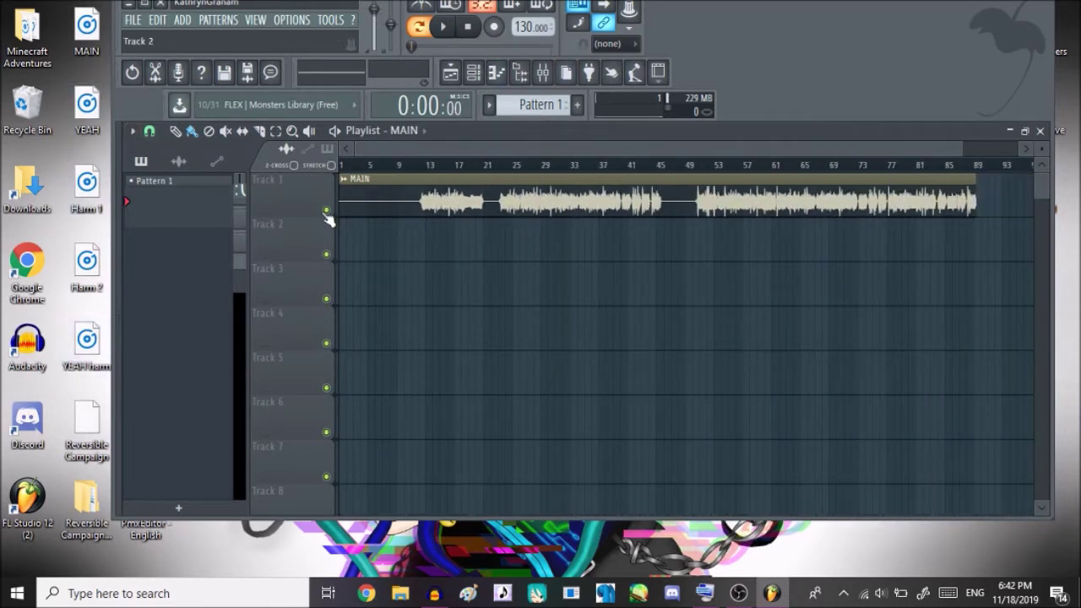
left_click(326, 211)
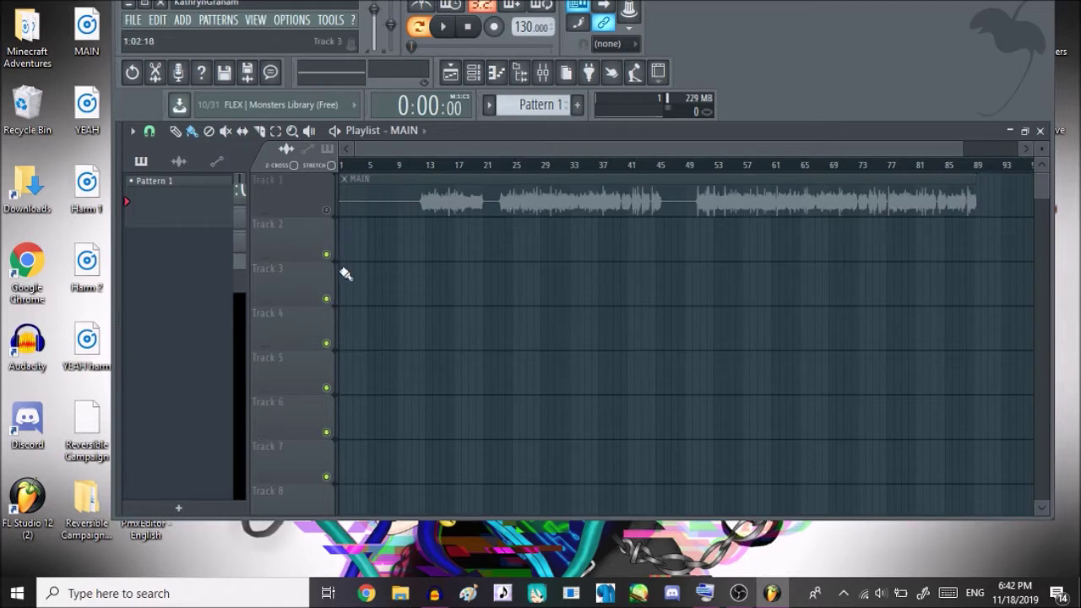
left_click(327, 210)
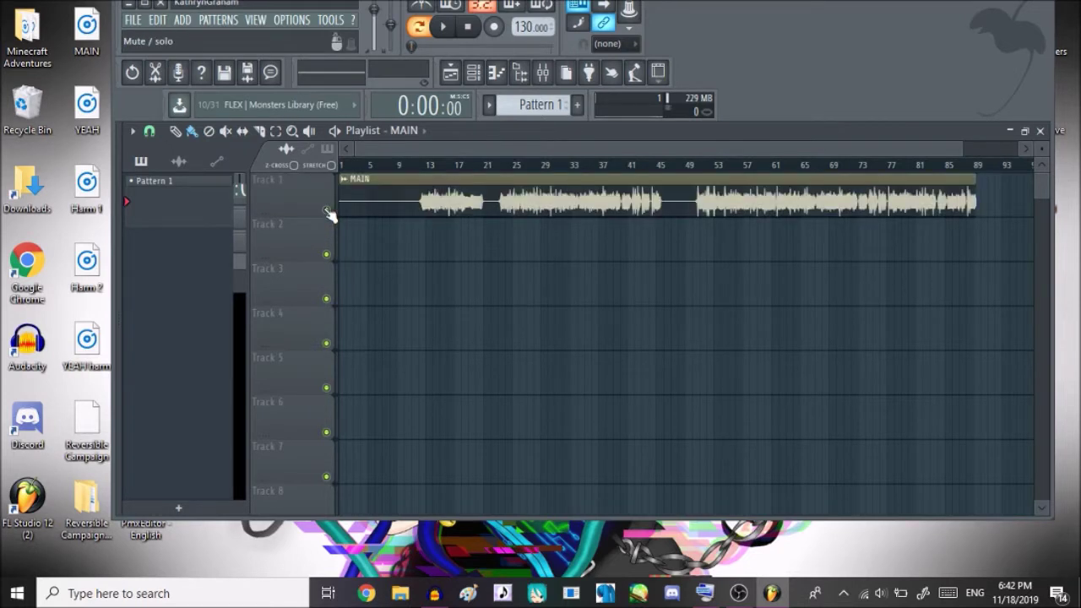
Load Fruity Reeverb 2 onto the master channel and preview it
left_click(542, 74)
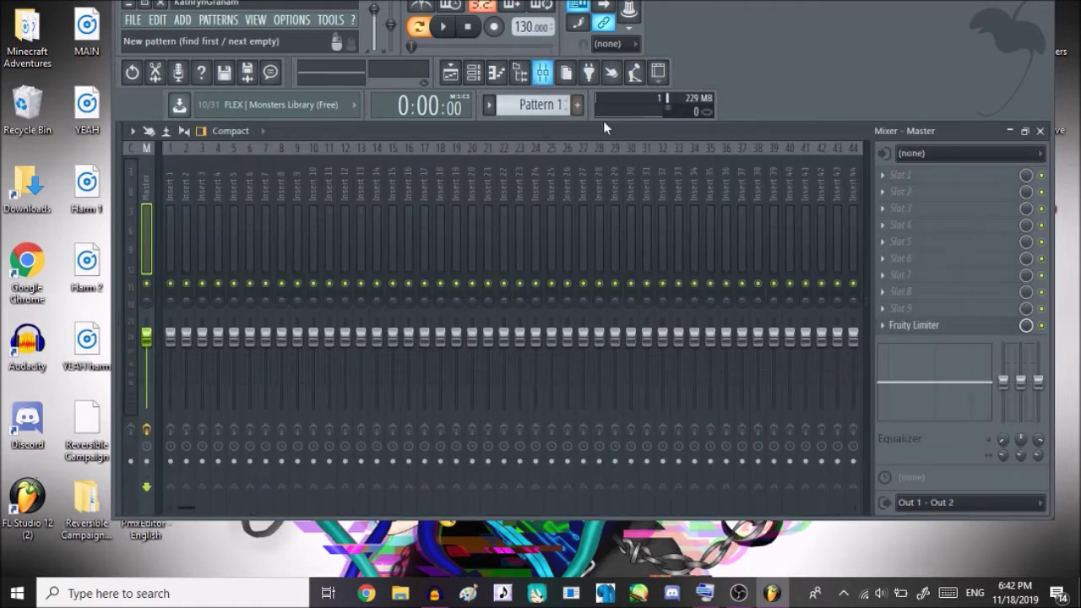
left_click(908, 184)
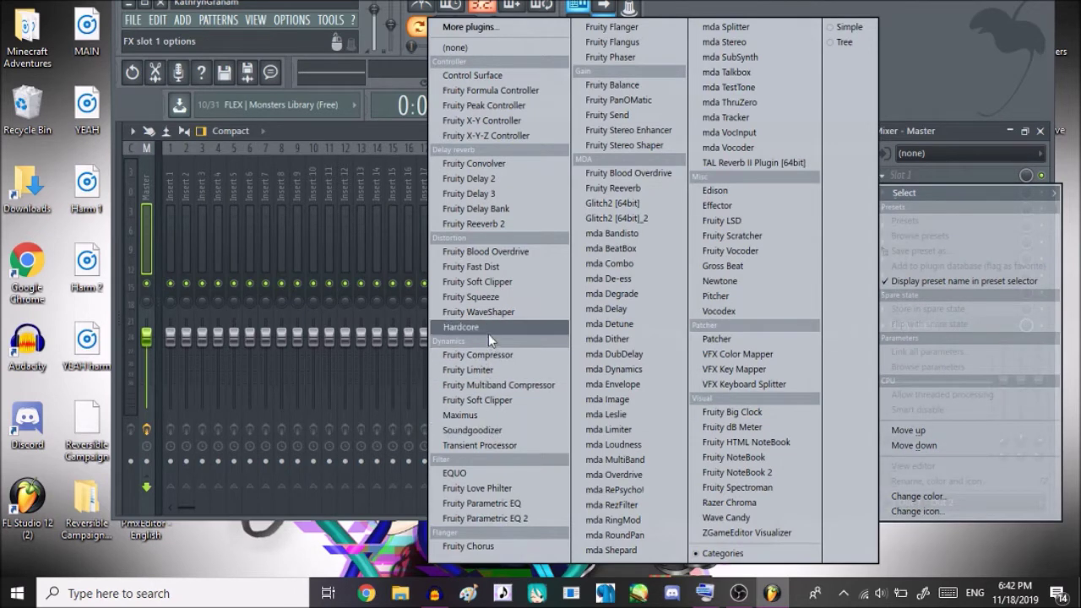
left_click(485, 224)
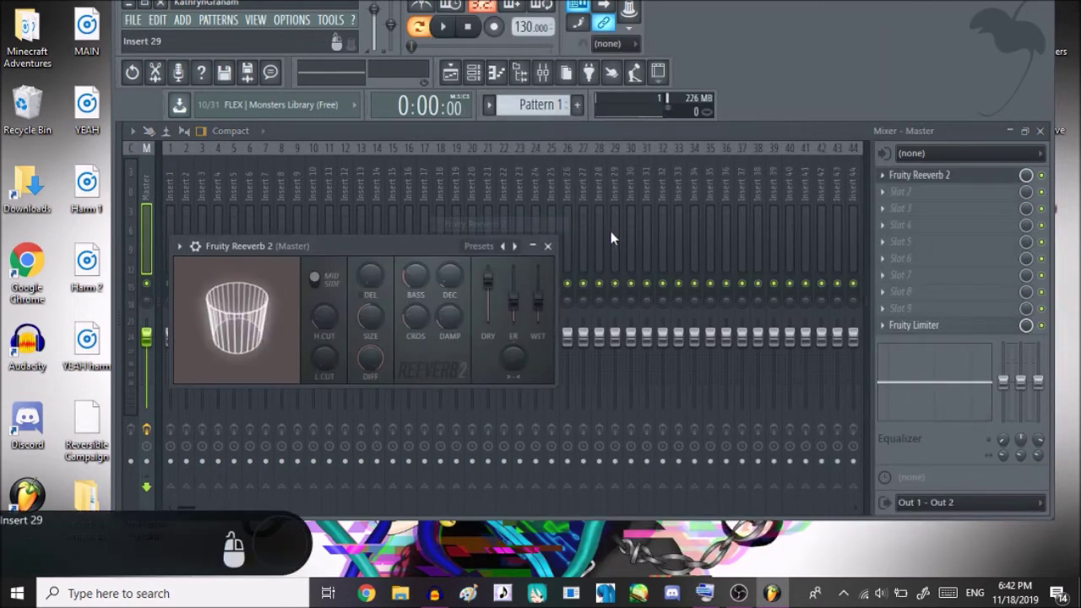
left_click(442, 26)
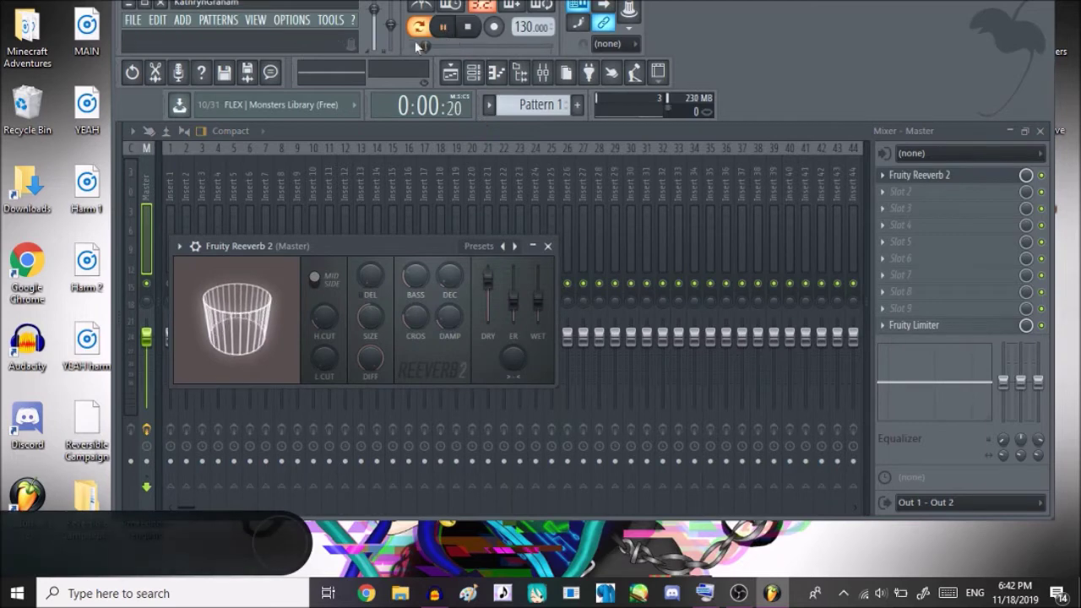
left_click(443, 26)
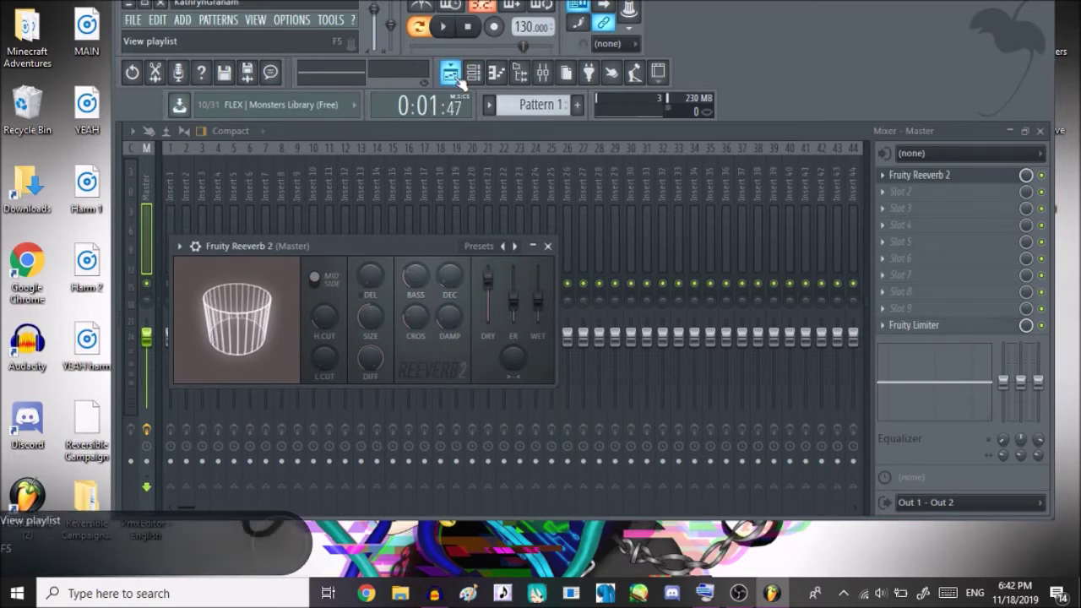
Play the song from bar 12 to hear the reverb
left_click(473, 73)
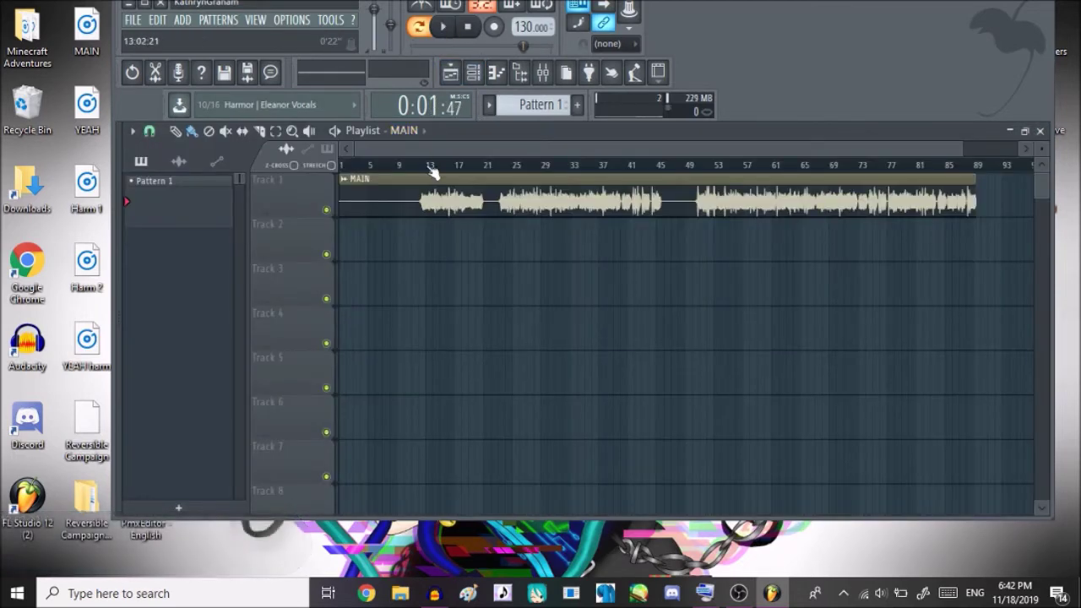
left_click_drag(433, 168, 429, 169)
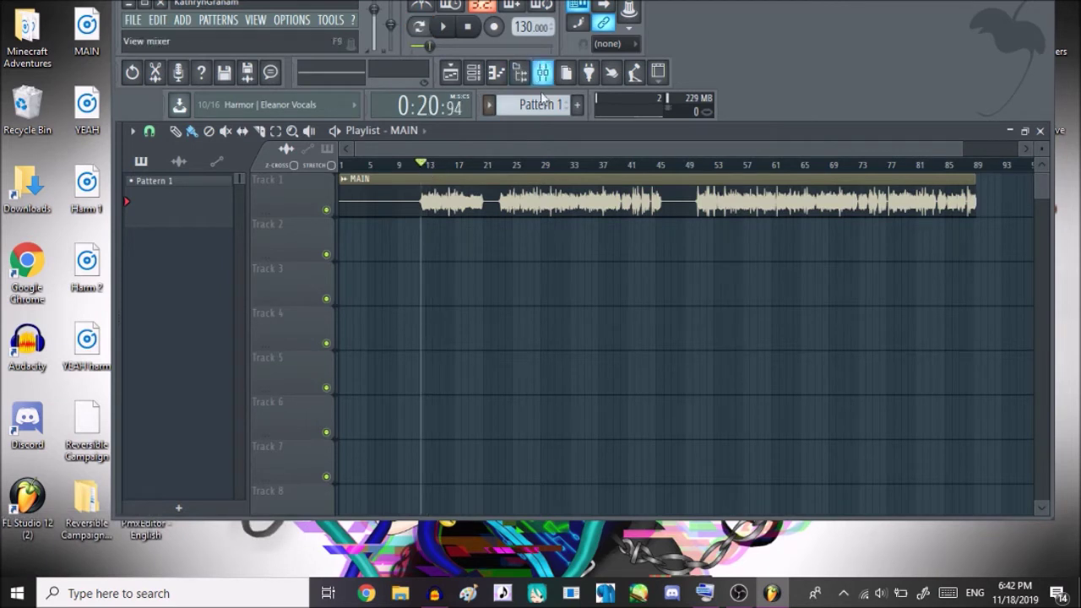
key("space")
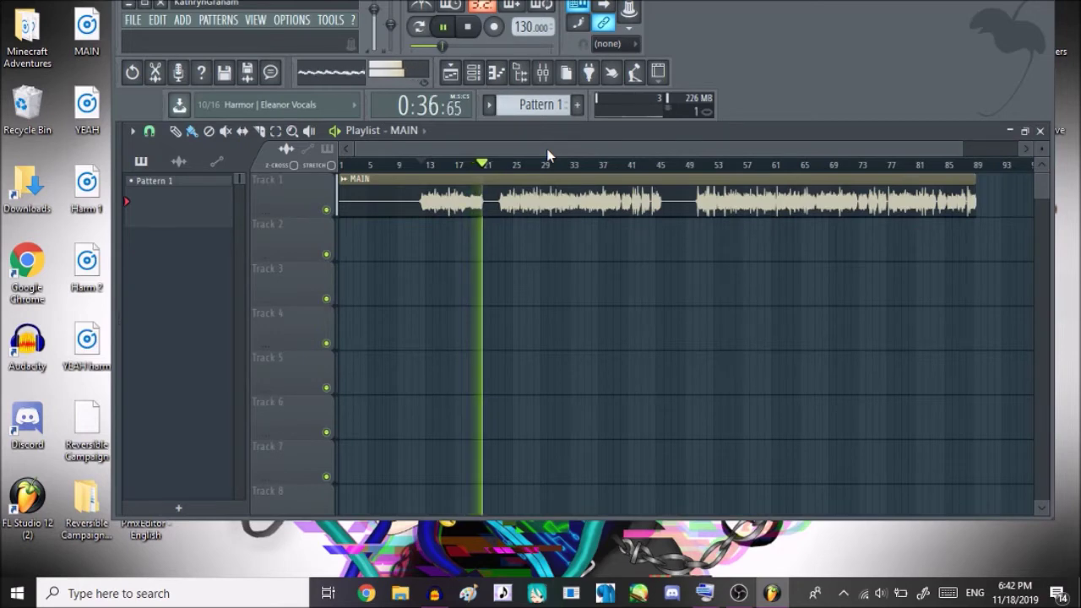
key("space")
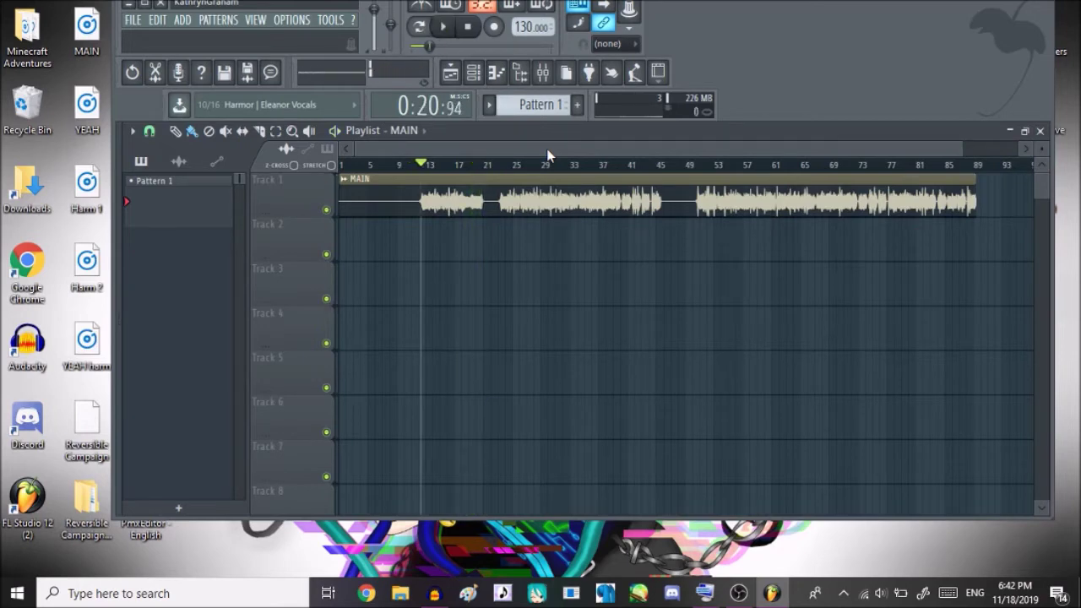
left_click(543, 74)
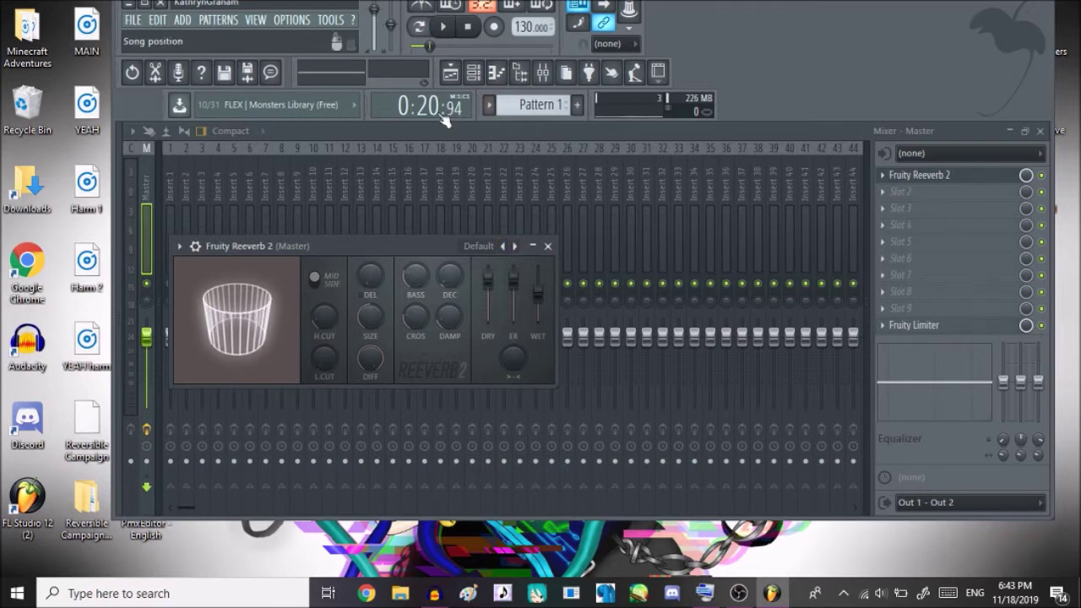
Play back the MAIN arrangement in the playlist and save the project
left_click(461, 79)
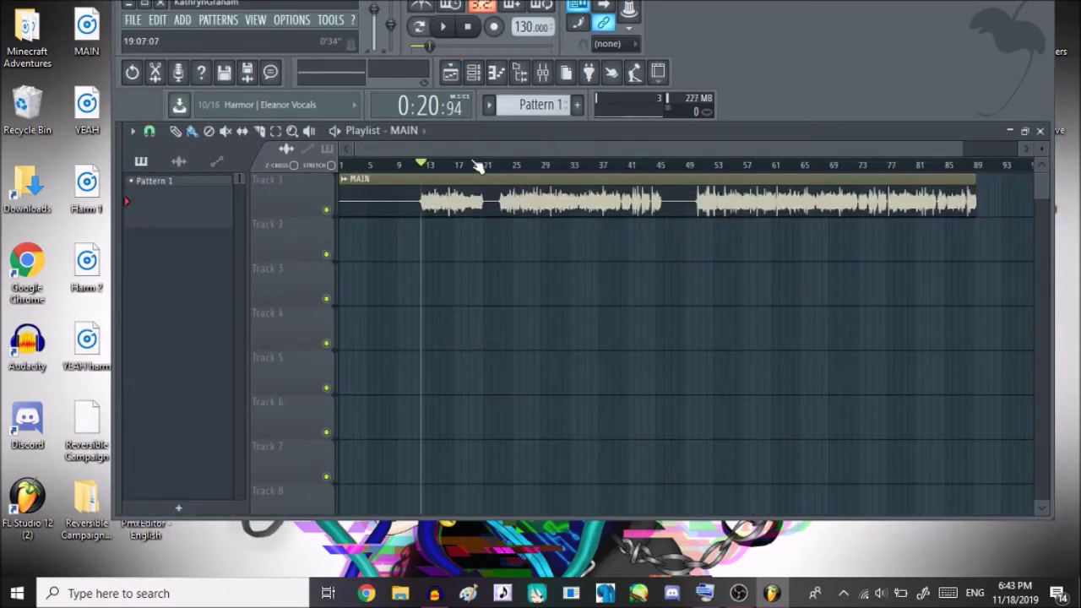
key("space")
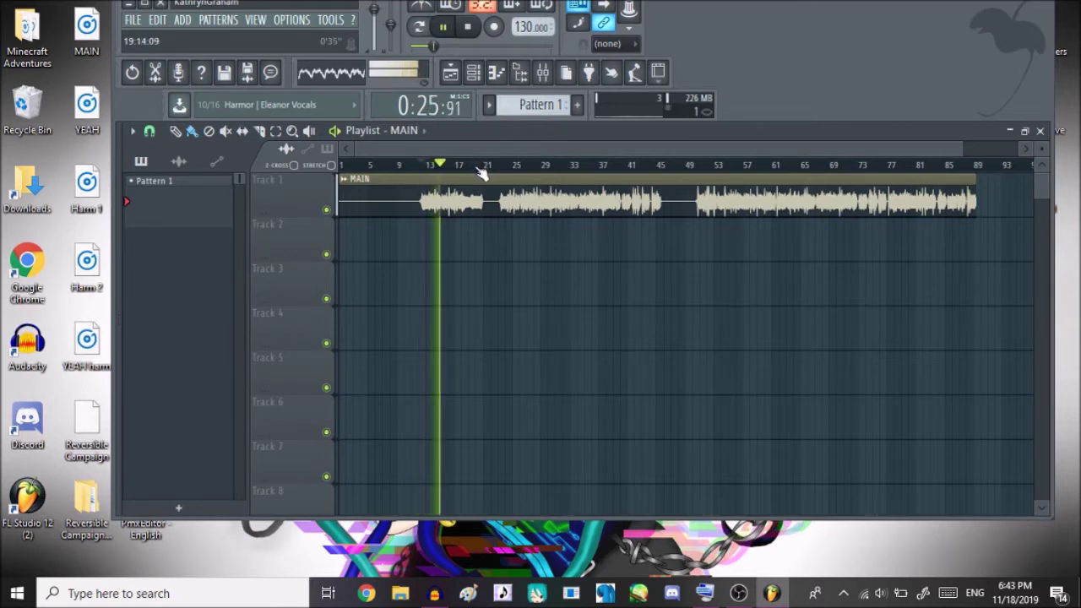
key("space")
left_click(495, 165)
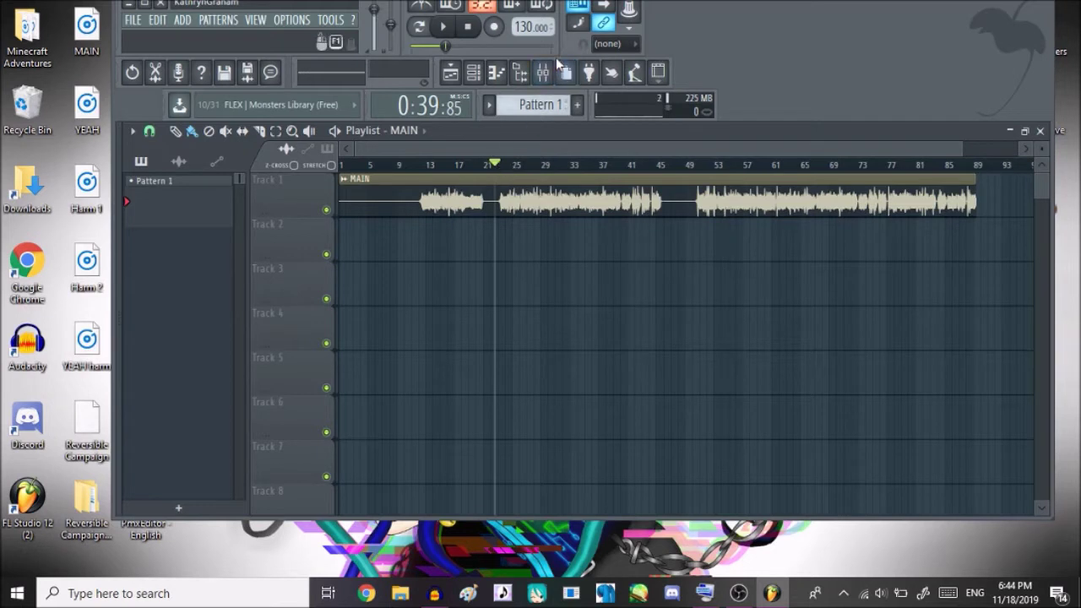
key("ctrl+s")
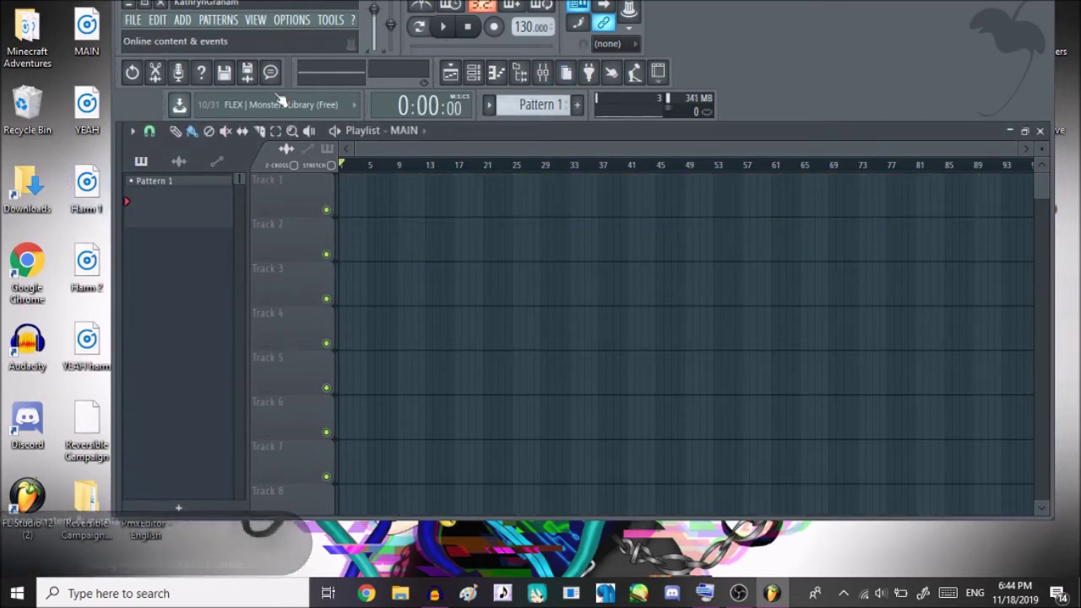
Place the YEAH clip on Track 1 at bar 1, then return to Audacity
left_click_drag(672, 42, 700, 42)
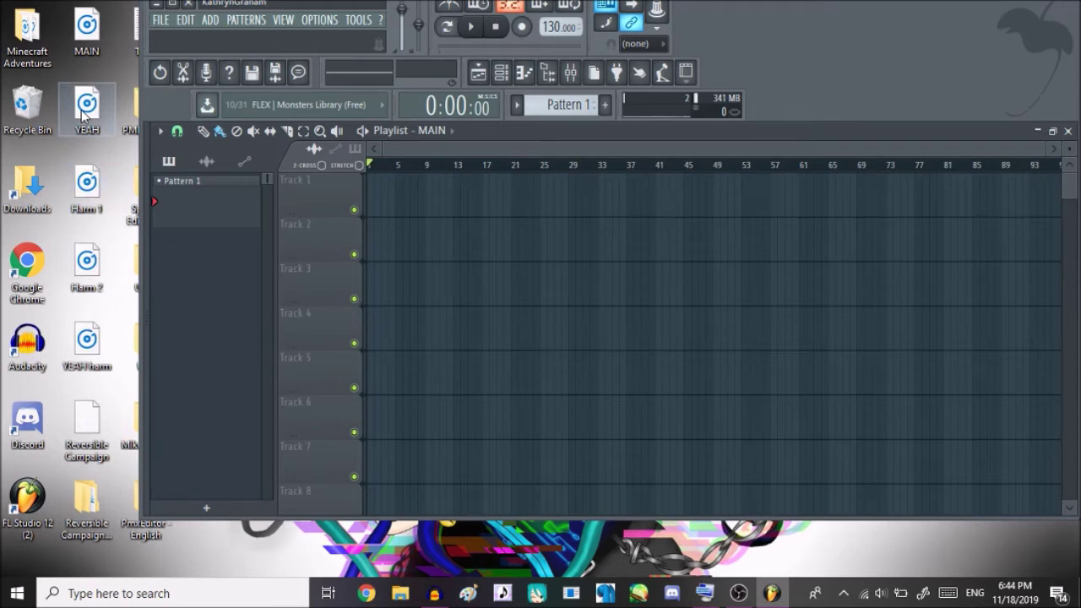
left_click_drag(83, 114, 400, 200)
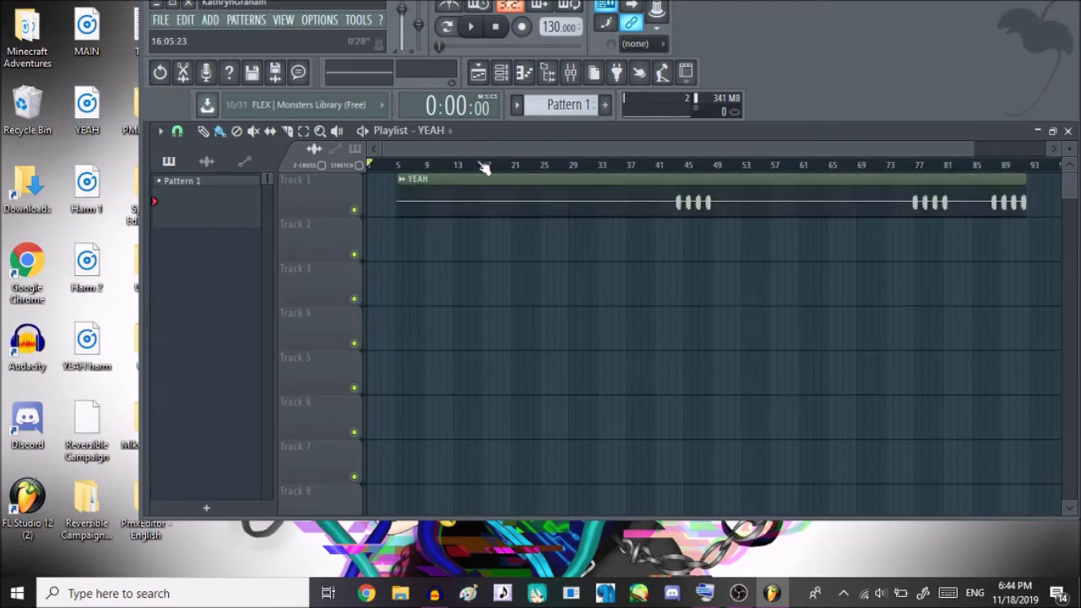
left_click_drag(469, 174, 422, 171)
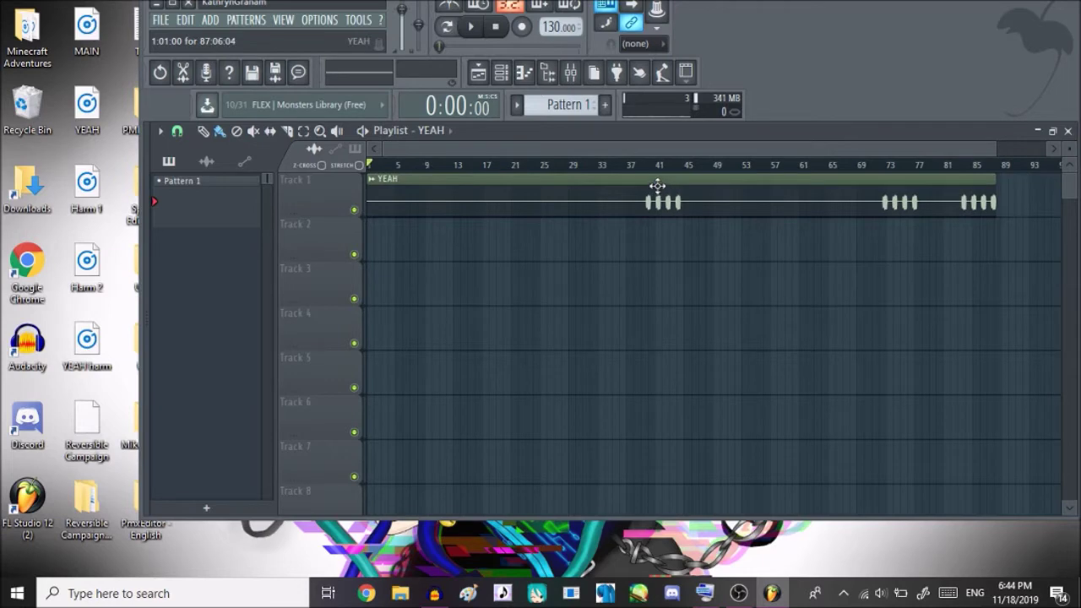
left_click(435, 593)
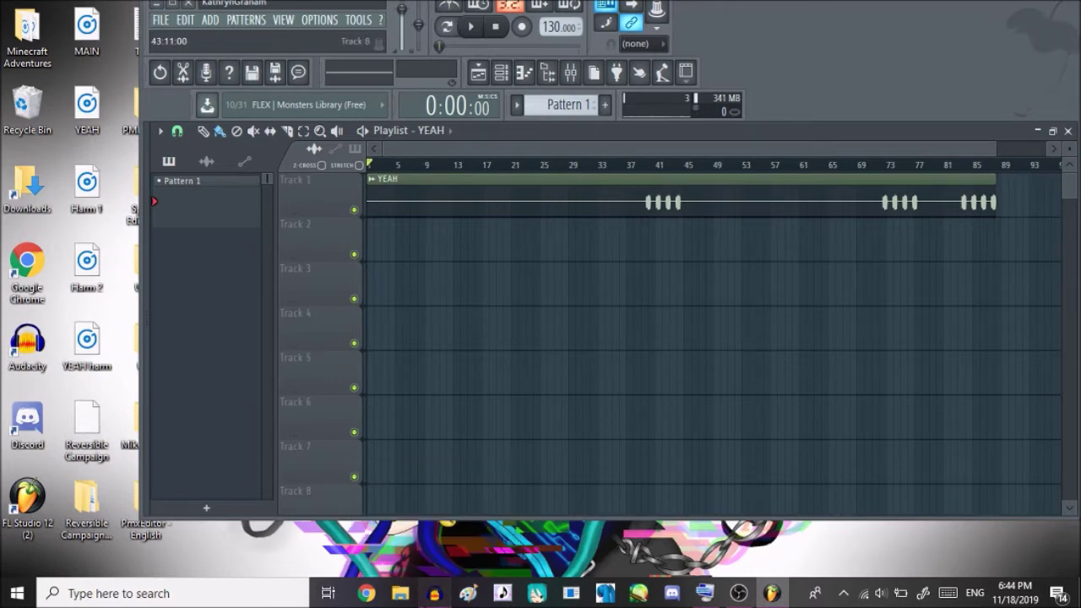
scroll(541, 321, "down", 5)
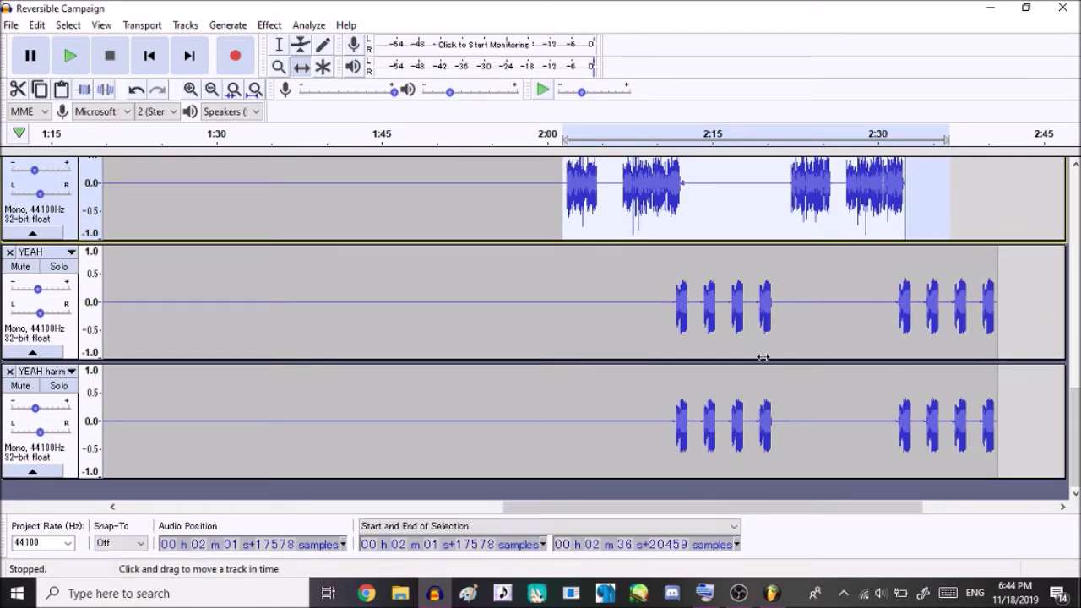
left_click(275, 42)
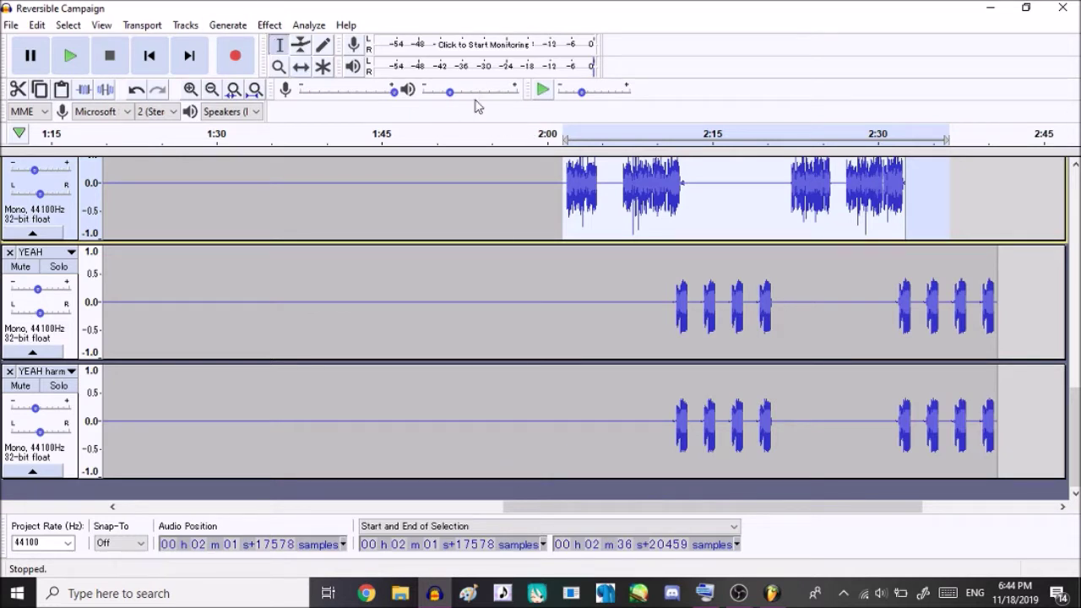
left_click_drag(664, 284, 816, 297)
key("space")
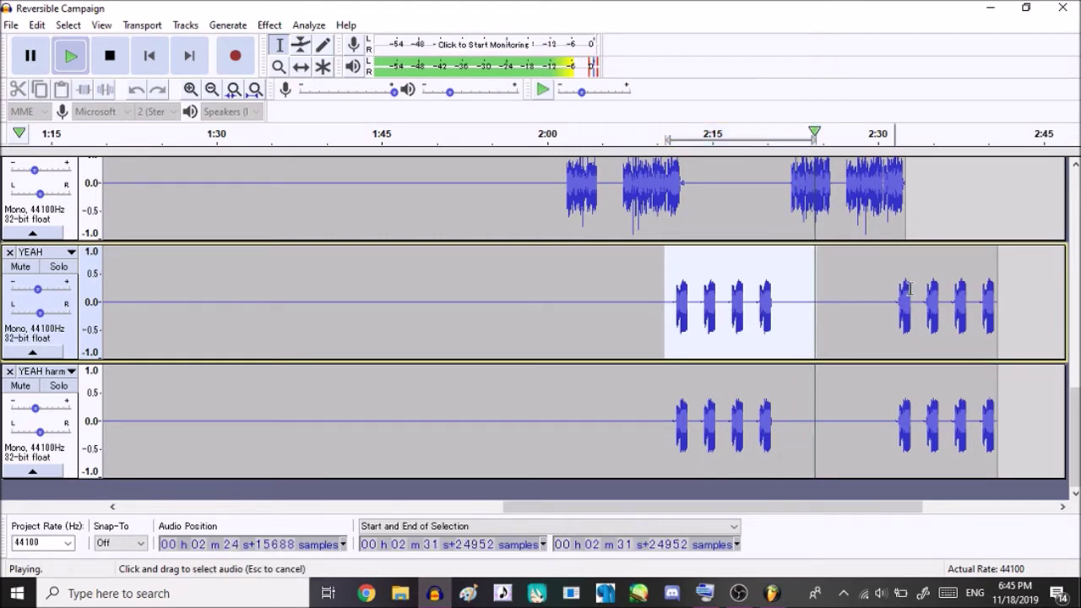
left_click_drag(895, 287, 1010, 305)
key("space")
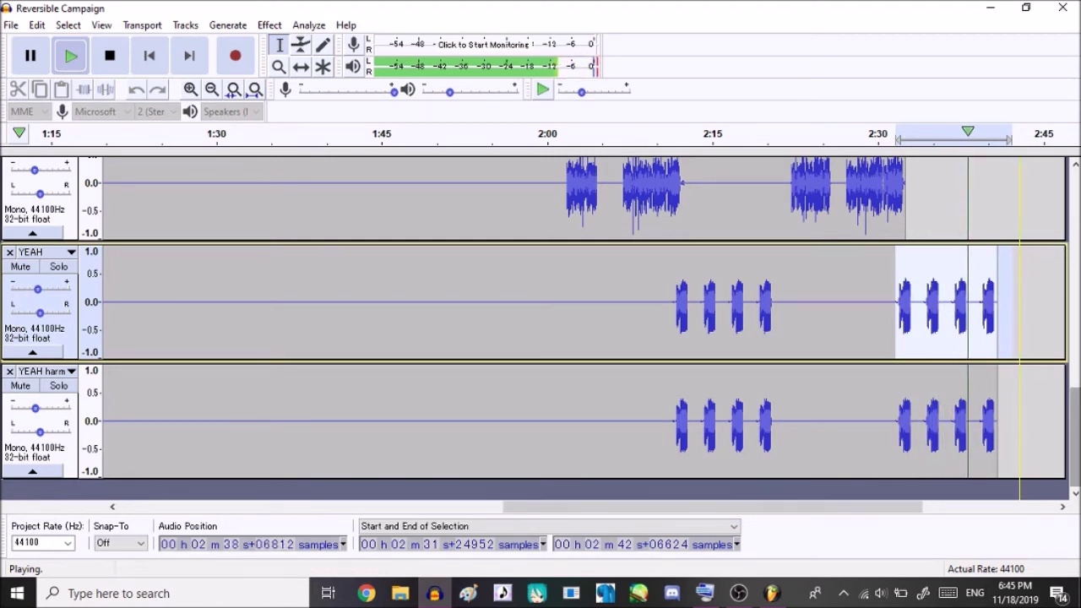
key("space")
scroll(637, 205, "up", 2)
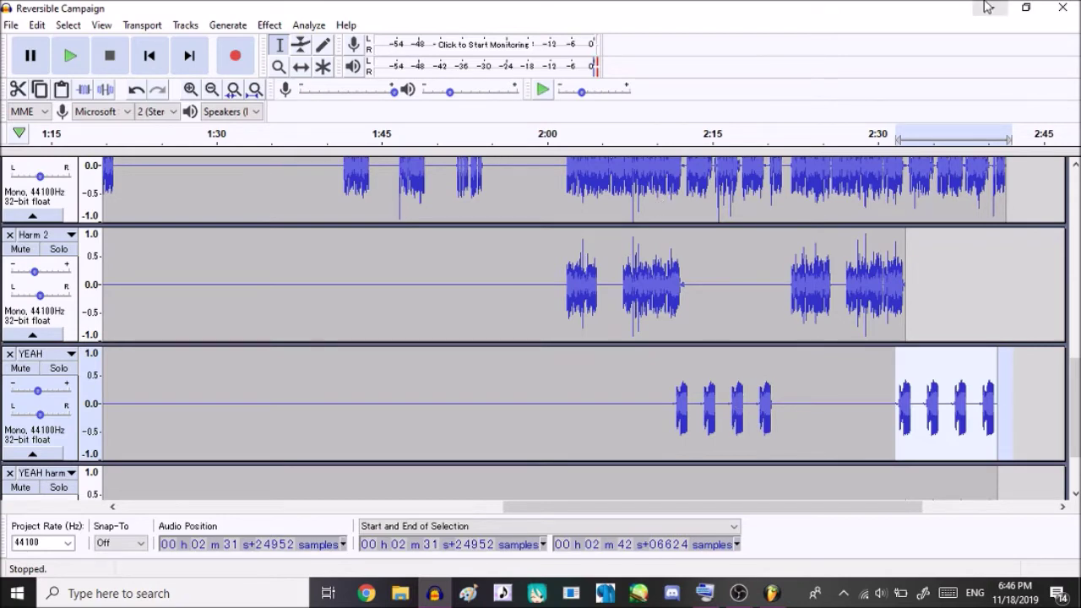
mouse_move(1075, 408)
left_mouse_down()
mouse_move(1076, 355)
mouse_move(1075, 405)
left_mouse_up()
Fit the whole song into view and scroll down to the untitled Main track
left_click(7, 23)
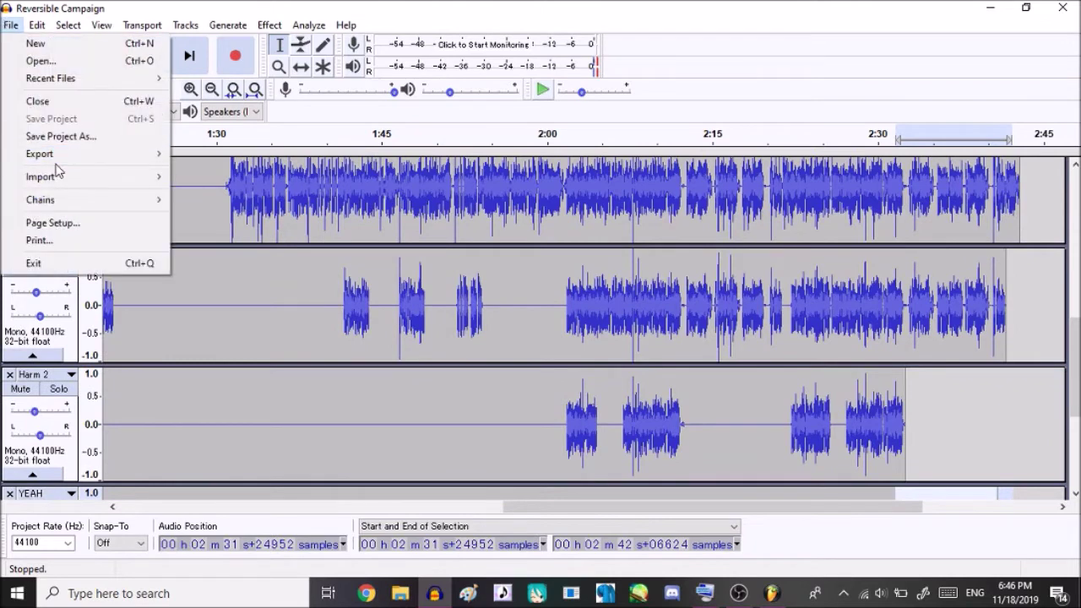
mouse_move(58, 179)
left_click(777, 411)
key("ctrl+3")
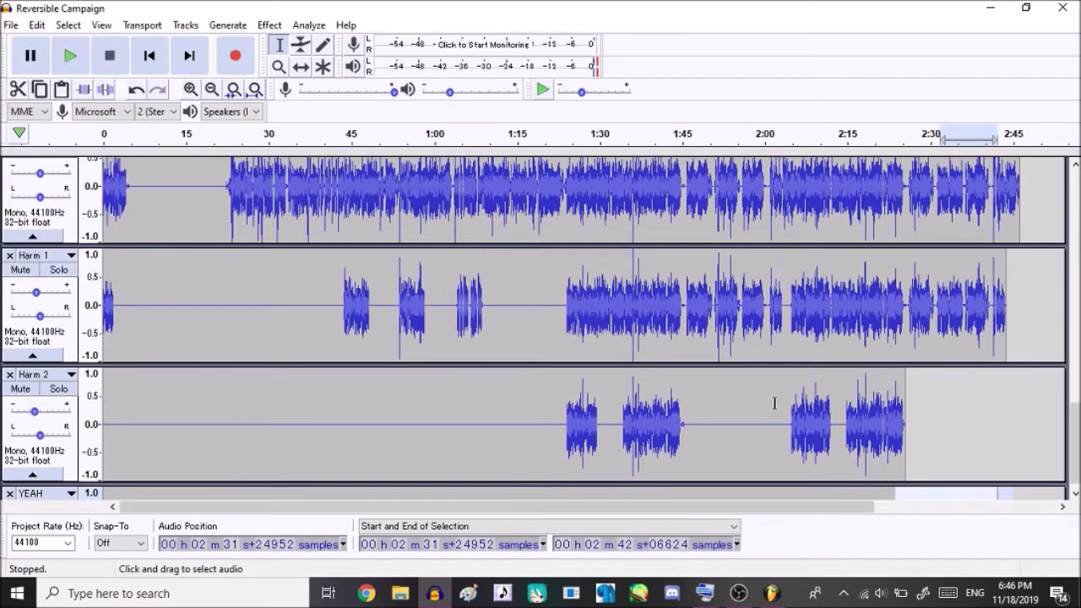
scroll(769, 401, "up", 3)
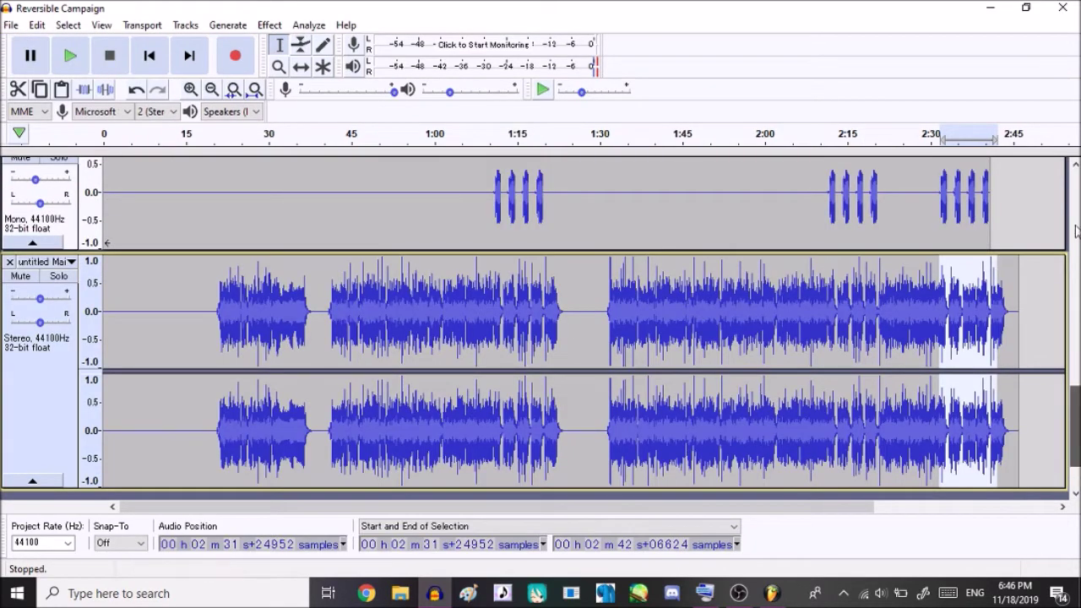
left_click(1074, 191)
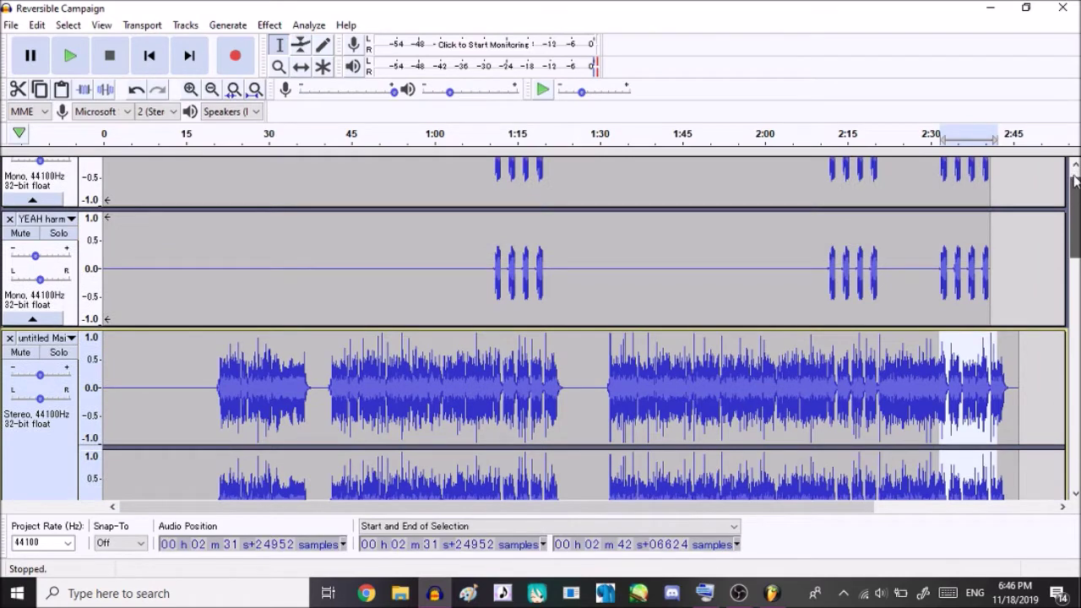
scroll(574, 330, "down", 10)
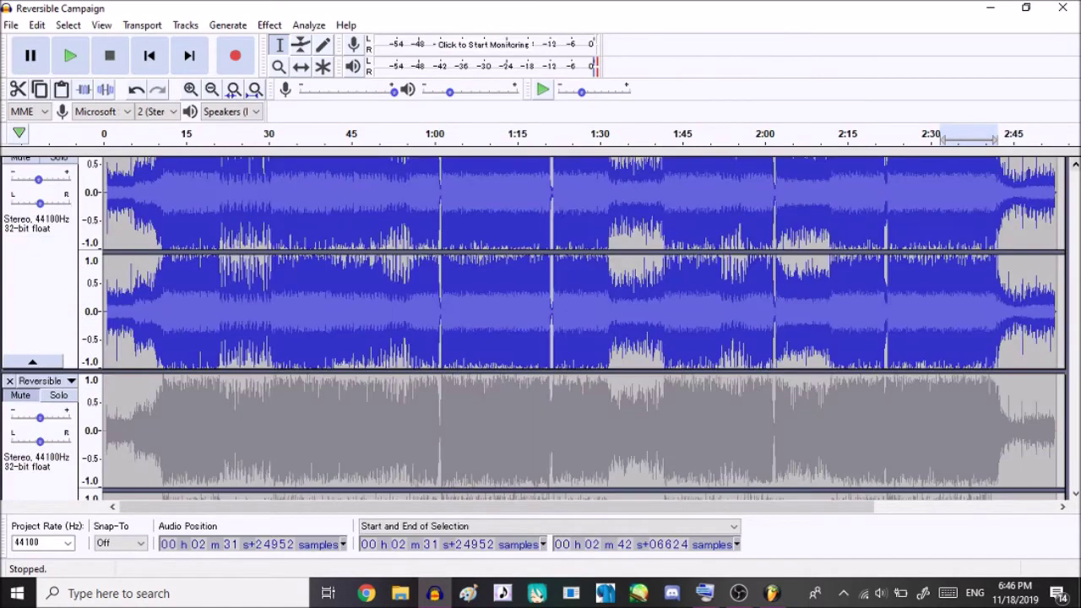
scroll(1078, 324, "down", 10)
scroll(1077, 377, "down", 5)
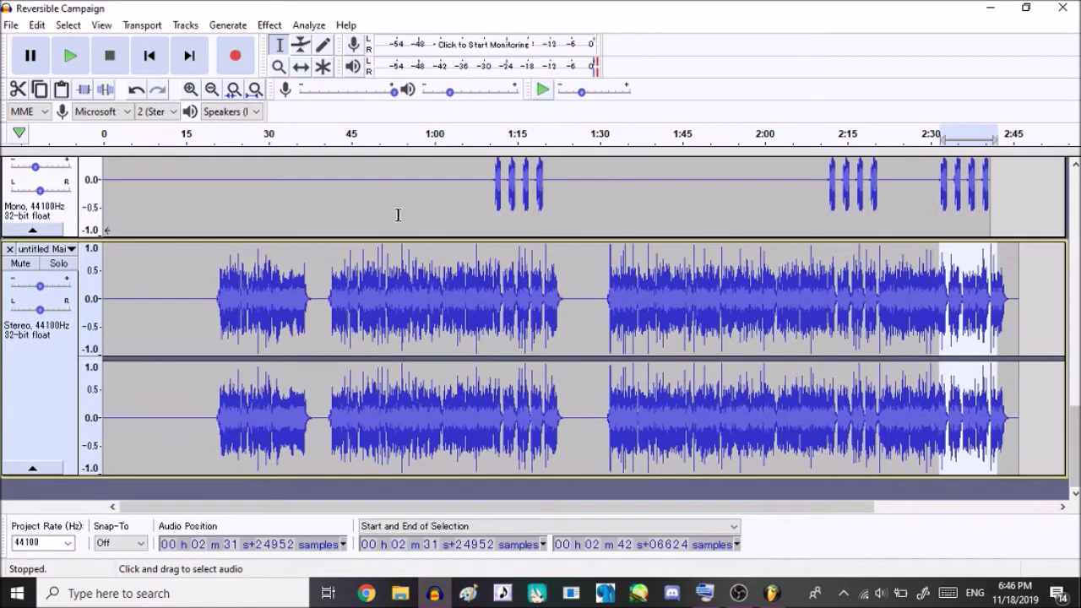
Move the untitled Main track up three places, past YEAH harm, YEAH and Harm 2
left_click(55, 250)
left_click(76, 290)
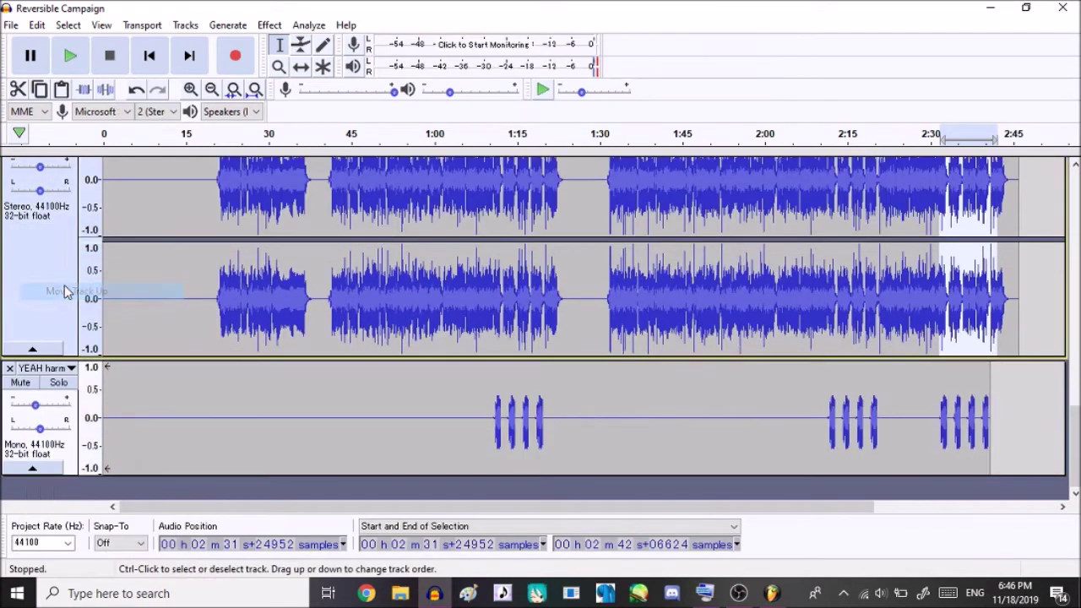
scroll(215, 333, "up", 5)
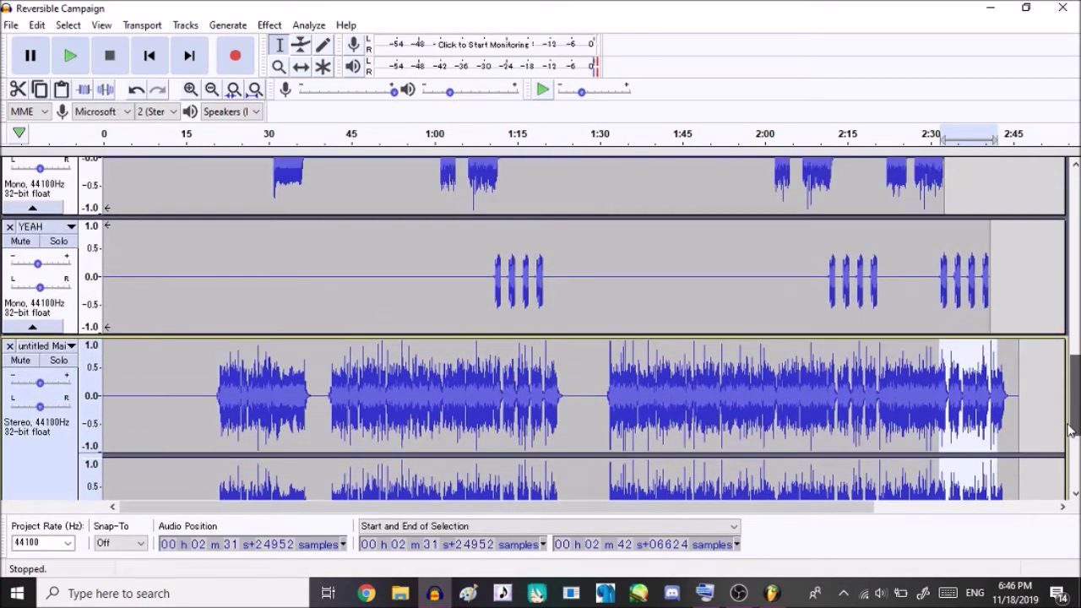
left_click(67, 351)
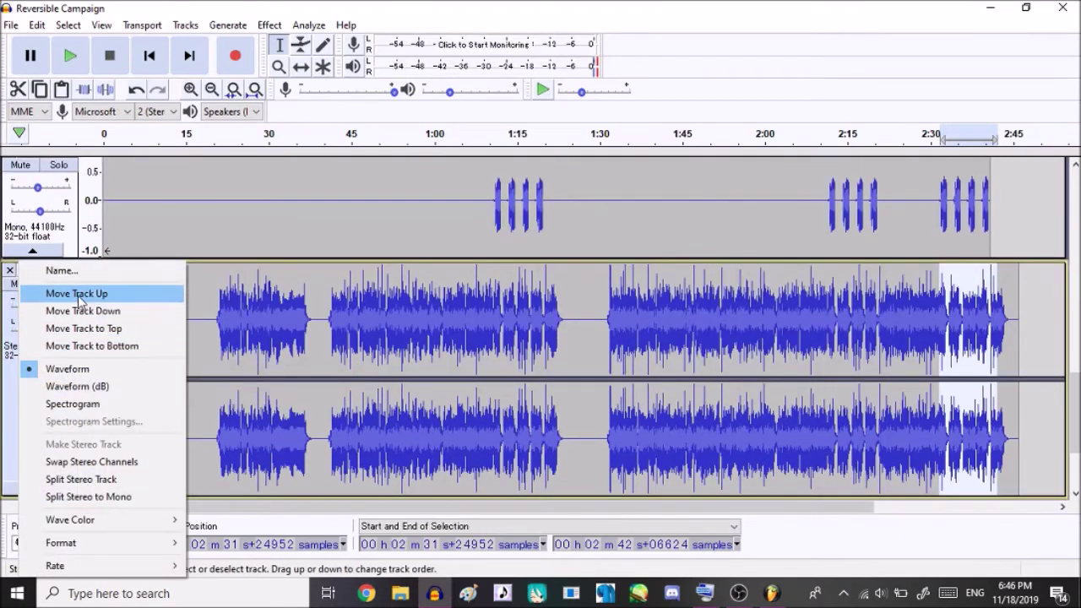
left_click(76, 292)
scroll(24, 359, "up", 4)
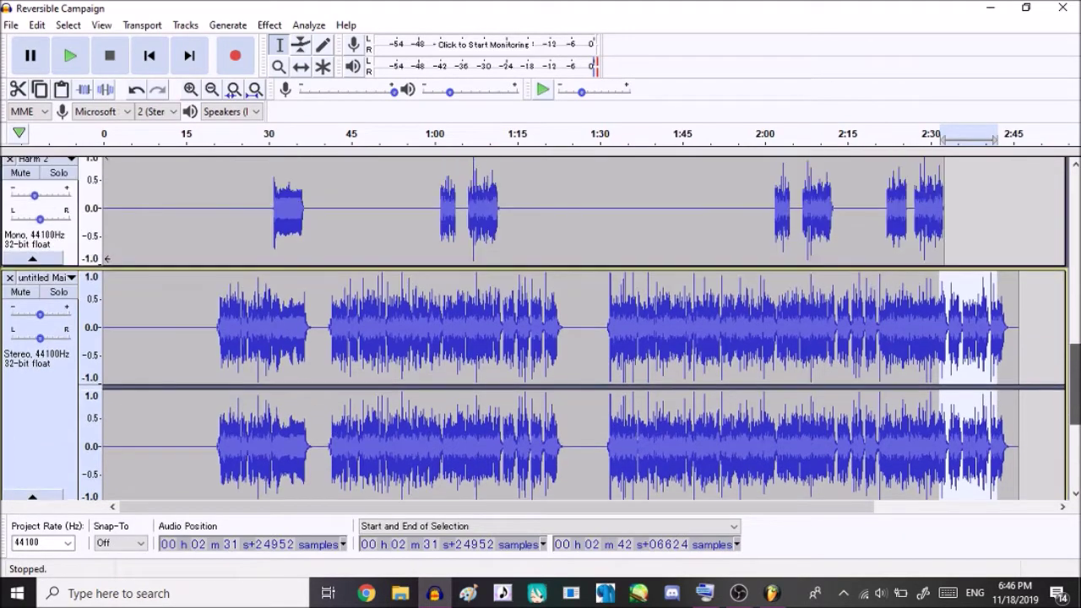
left_click(25, 355)
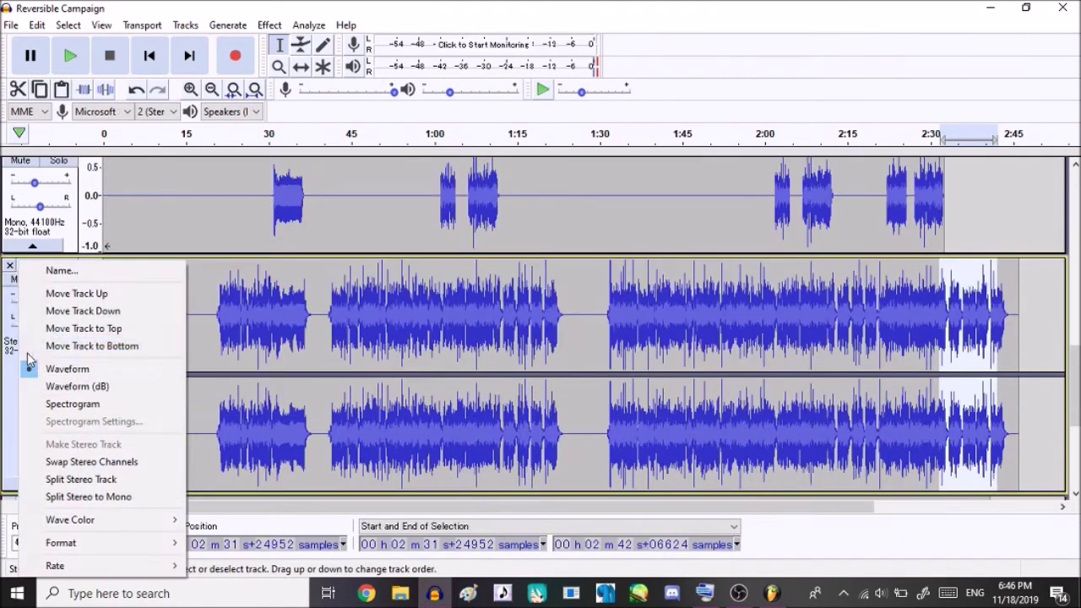
left_click(68, 292)
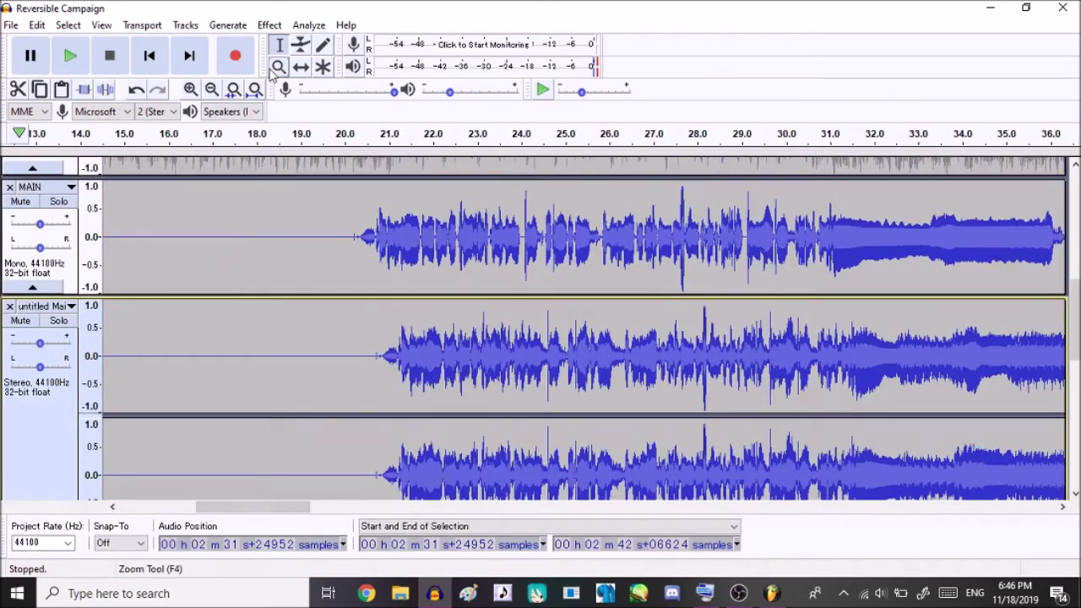
Zoom in on the vocal onset near 20 seconds
left_click(276, 70)
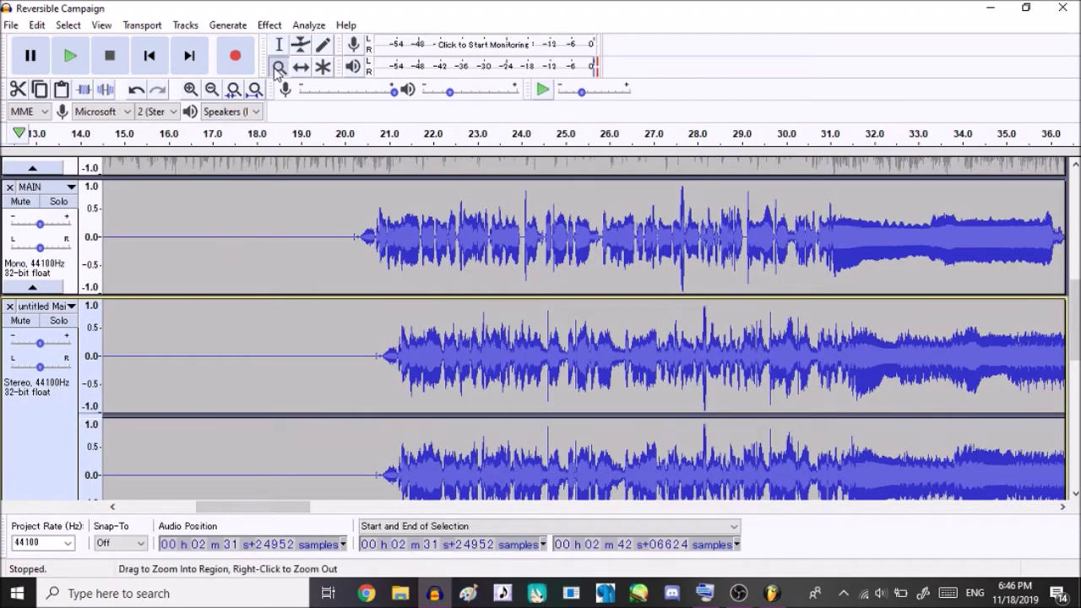
left_click(382, 397)
left_click(383, 396)
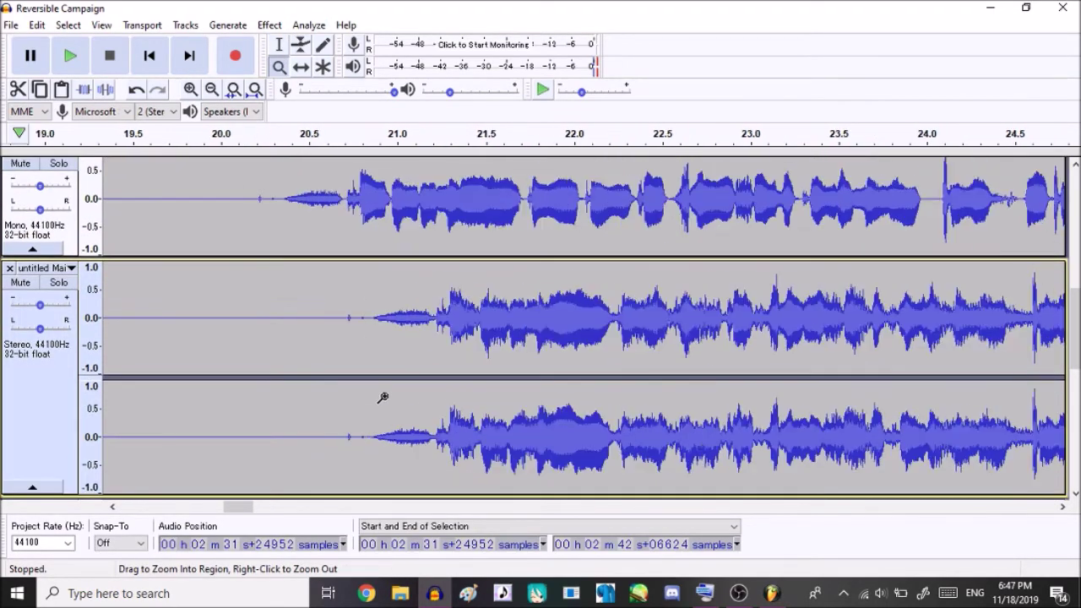
left_click(370, 340)
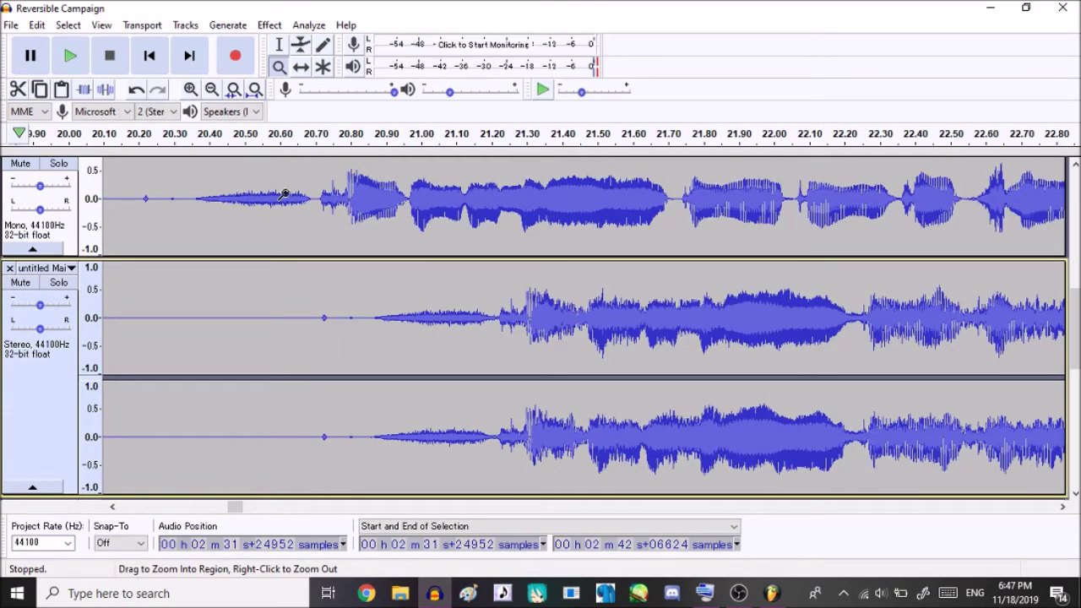
Slide the untitled Main track earlier to match MAIN, check the alignment, then zoom back out
left_click(299, 69)
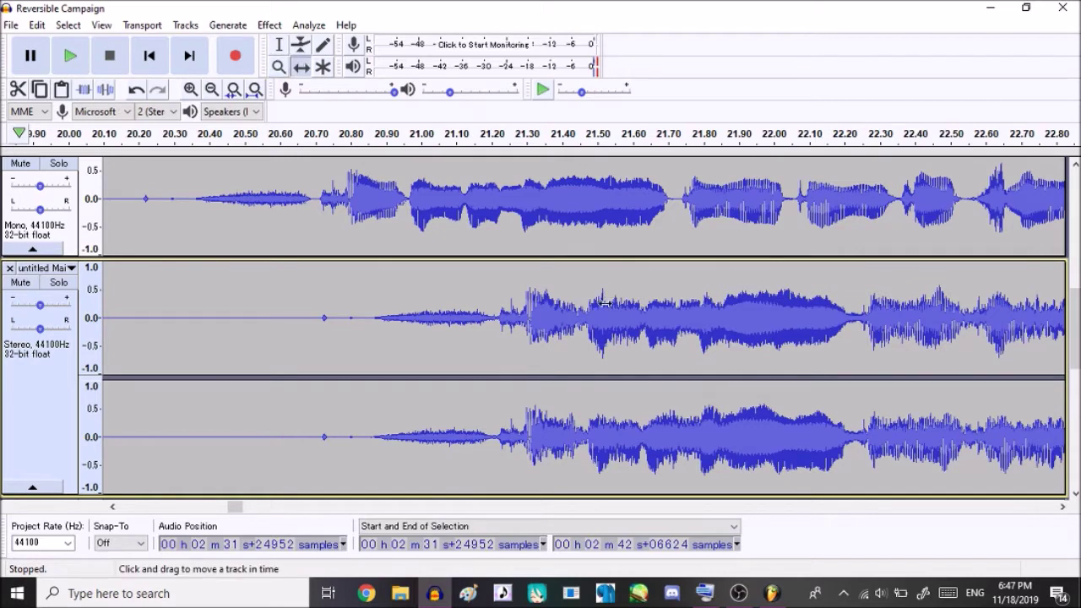
left_click_drag(595, 295, 429, 262)
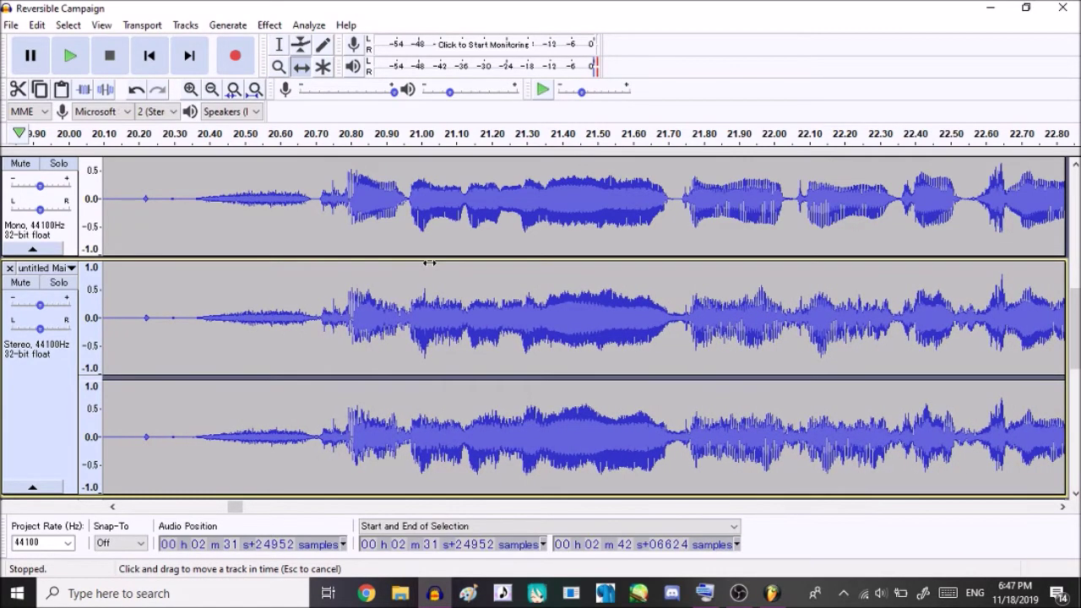
left_click(191, 90)
left_click(191, 91)
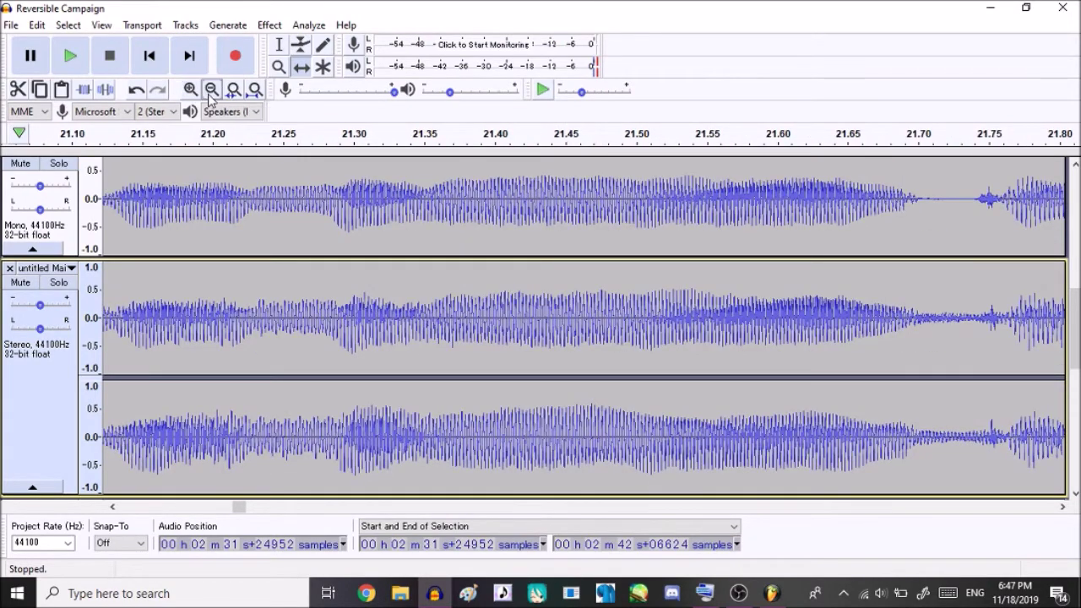
left_click(212, 89)
left_click(212, 90)
left_click(212, 89)
left_click(212, 90)
left_click(212, 89)
left_click(279, 45)
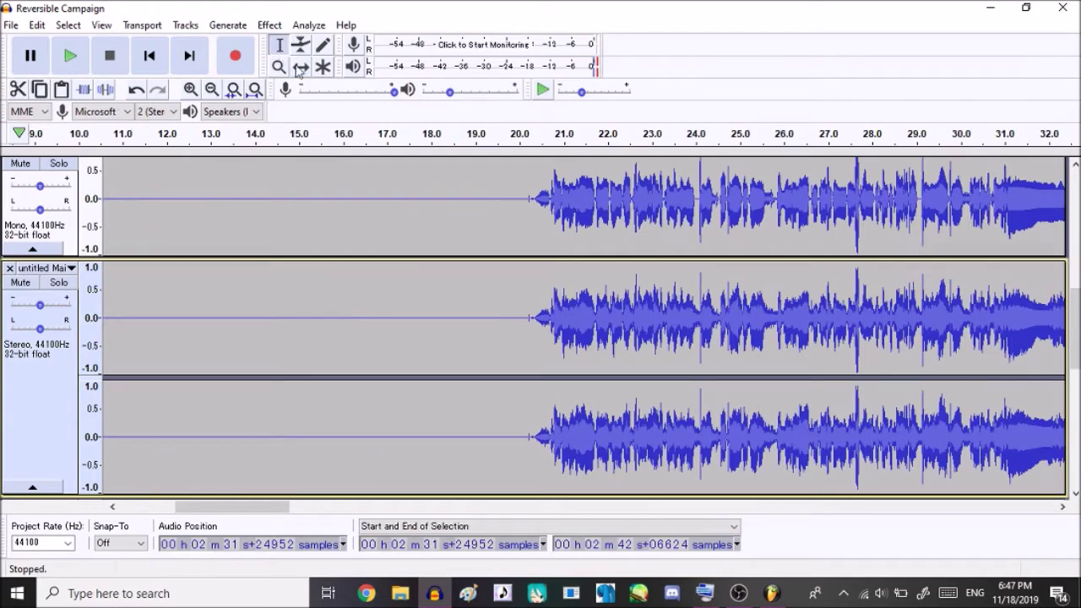
left_click_drag(515, 317, 1001, 302)
Mute the first Reversible track and play MAIN against untitled Main from about 20 s
scroll(1047, 199, "up", 5)
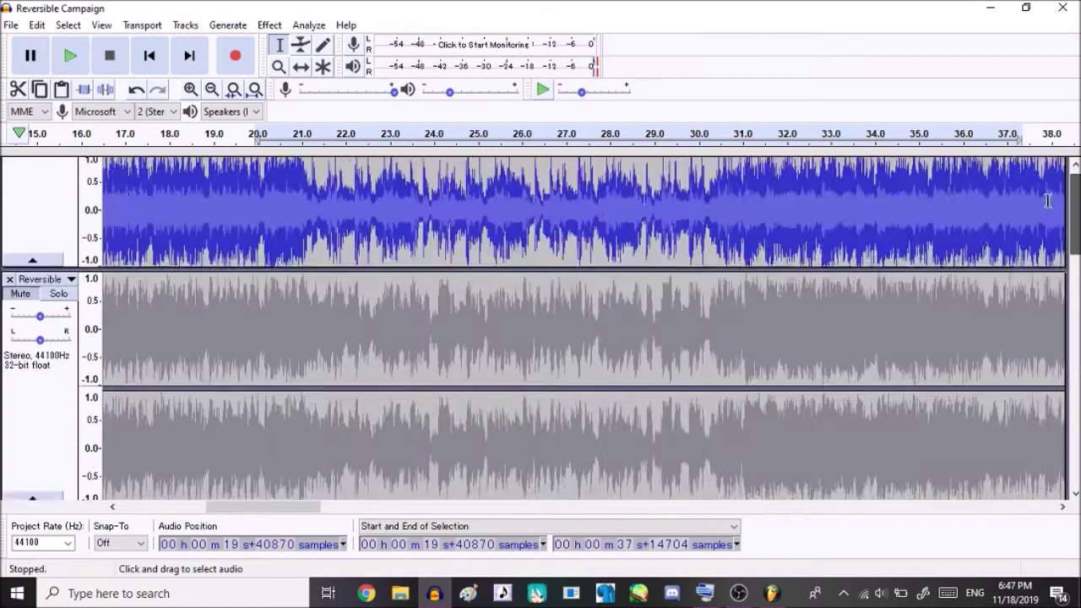
left_click(37, 183)
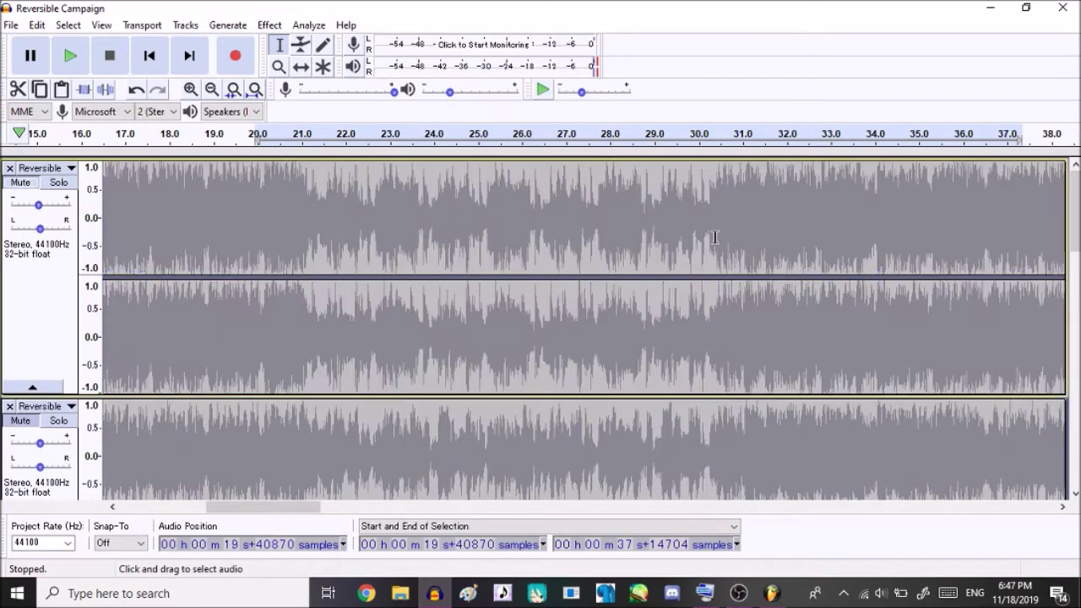
left_click_drag(1075, 211, 1075, 337)
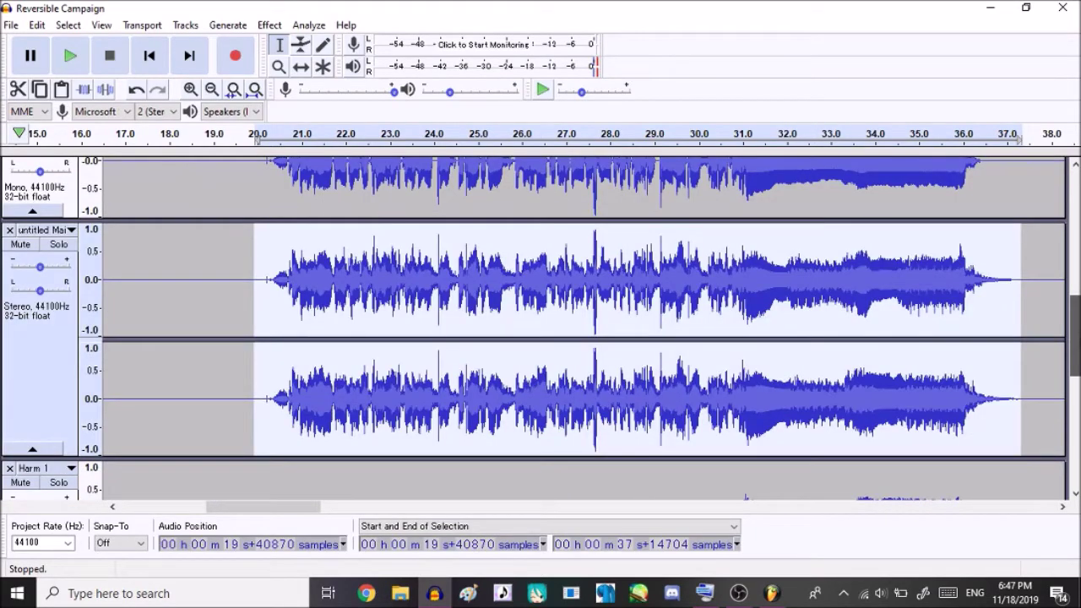
scroll(541, 330, "up", 1)
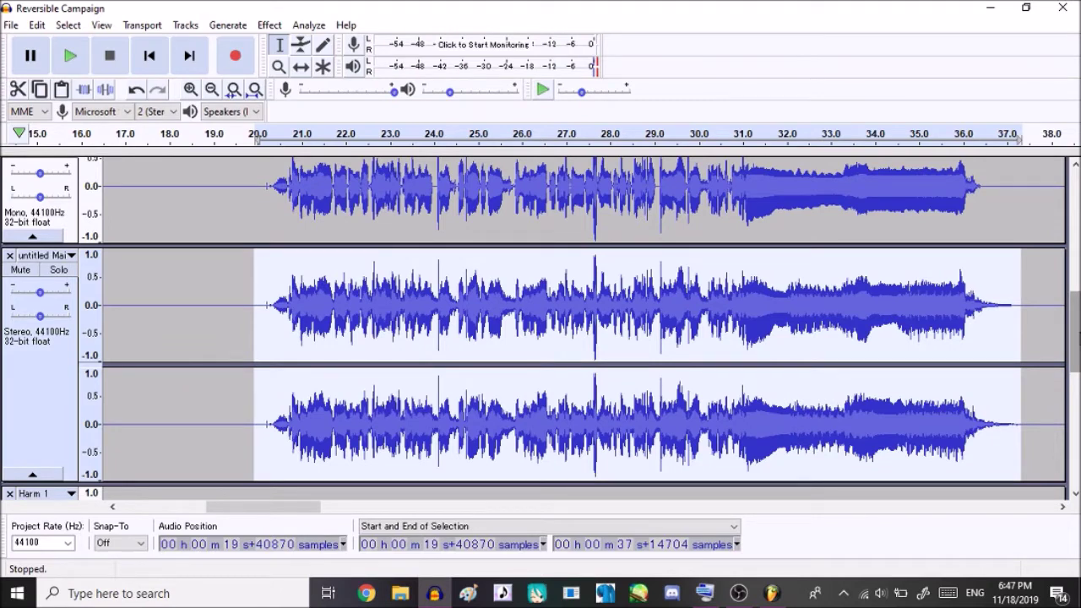
key("space")
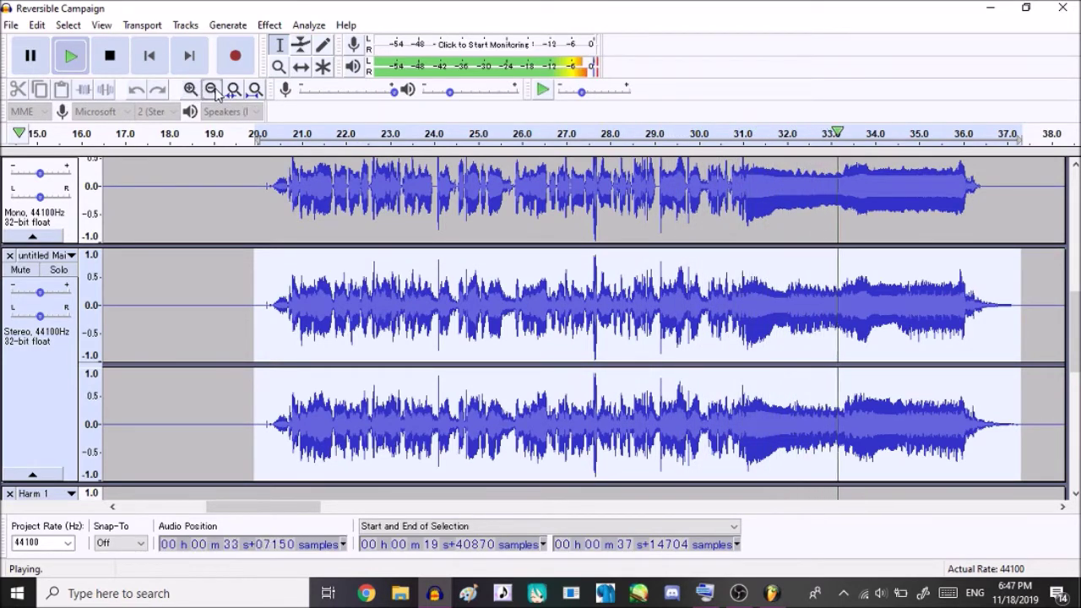
left_click(115, 61)
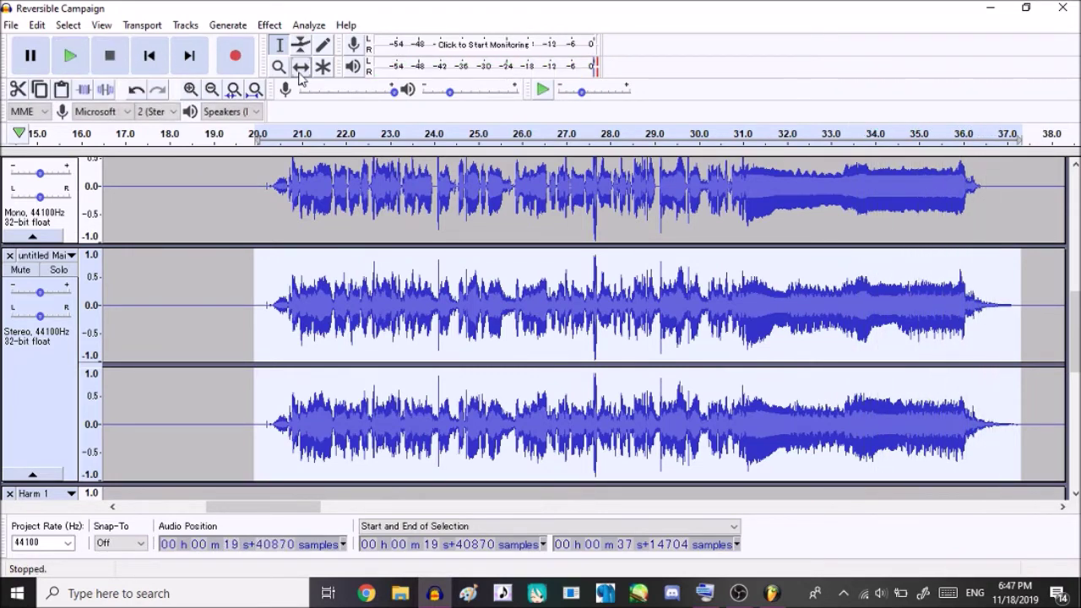
Zoom to sample level near 28 s and shift the stereo track 86 samples earlier
left_click(191, 90)
left_click(191, 89)
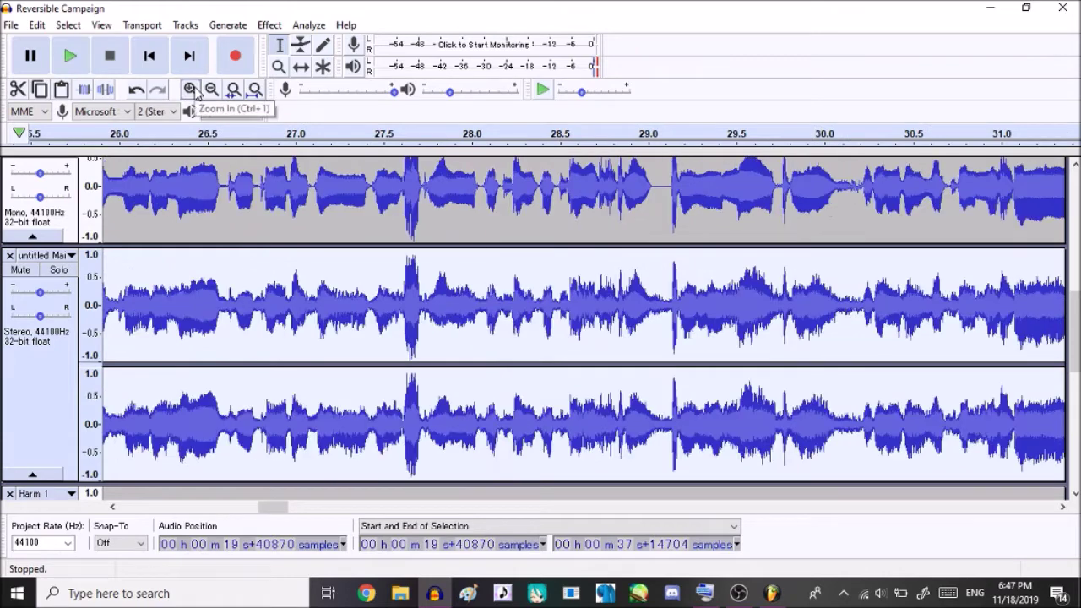
left_click(191, 90)
left_click(190, 90)
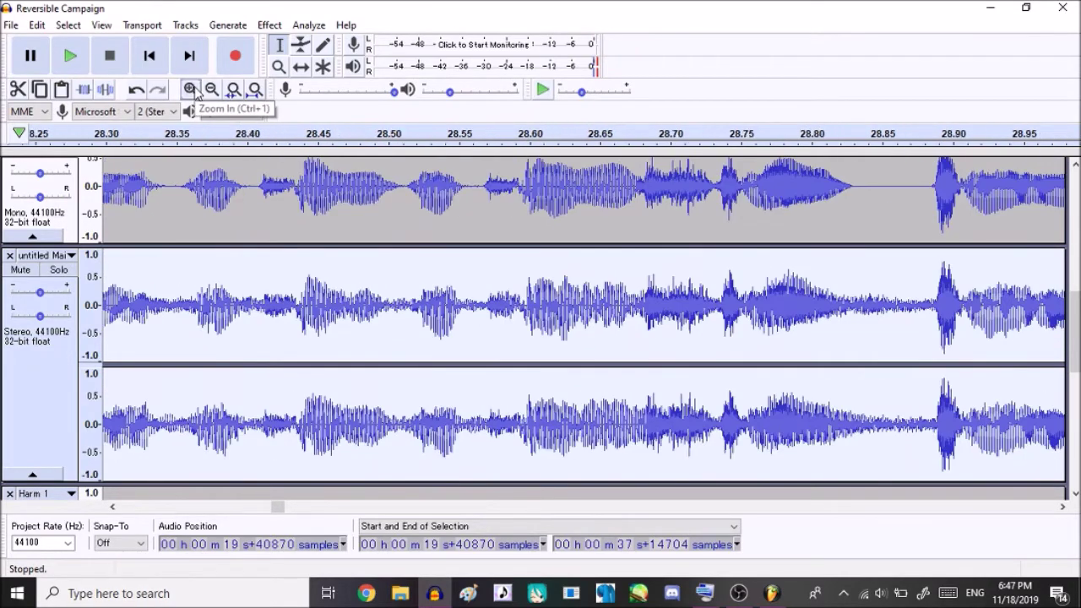
left_click(191, 90)
left_click(190, 90)
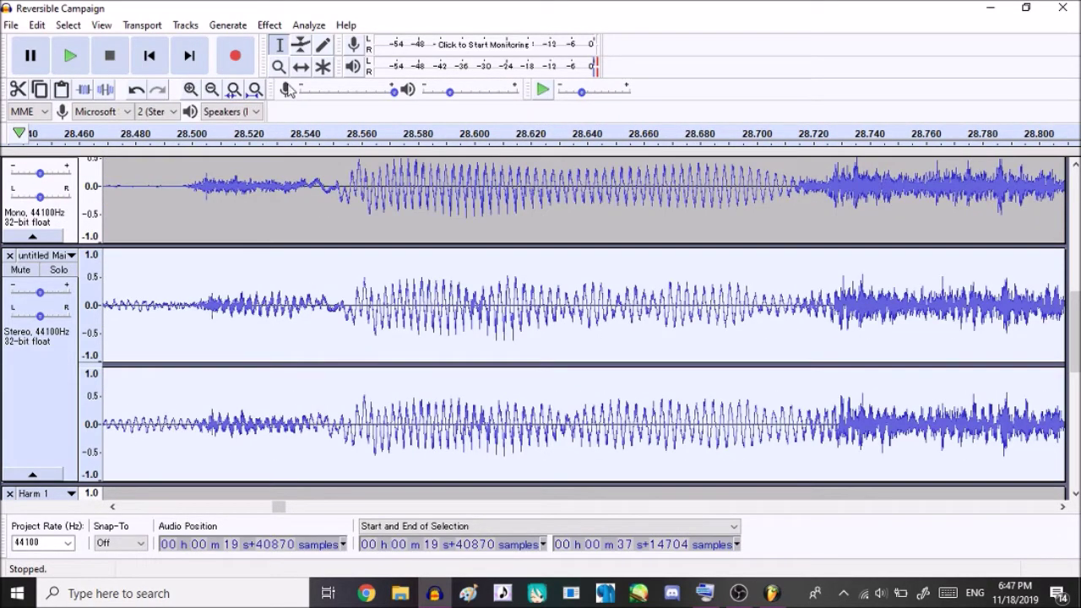
left_click_drag(278, 510, 268, 512)
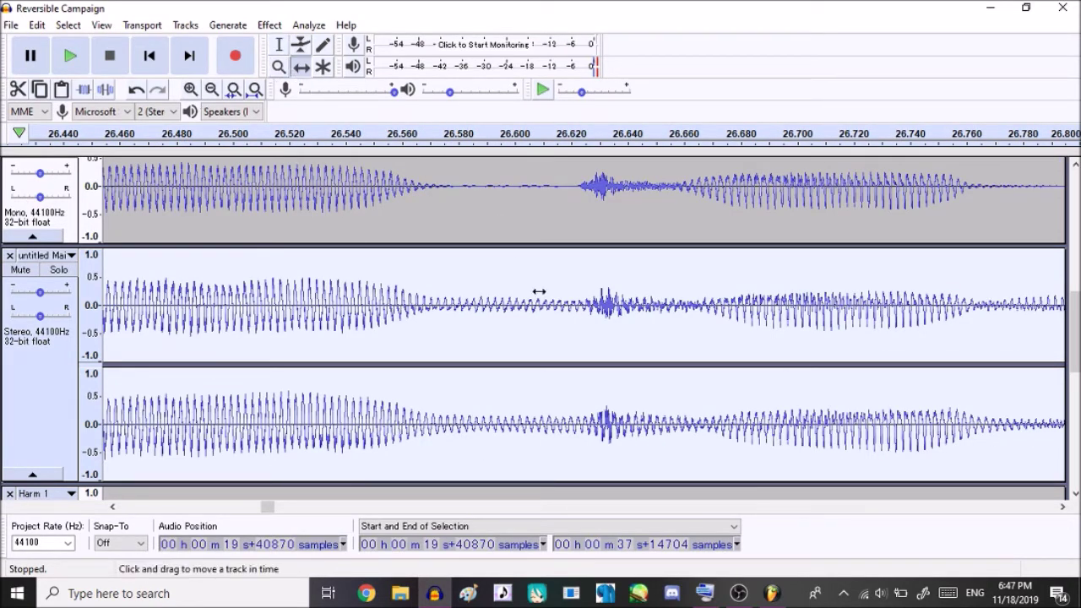
left_click_drag(538, 289, 534, 290)
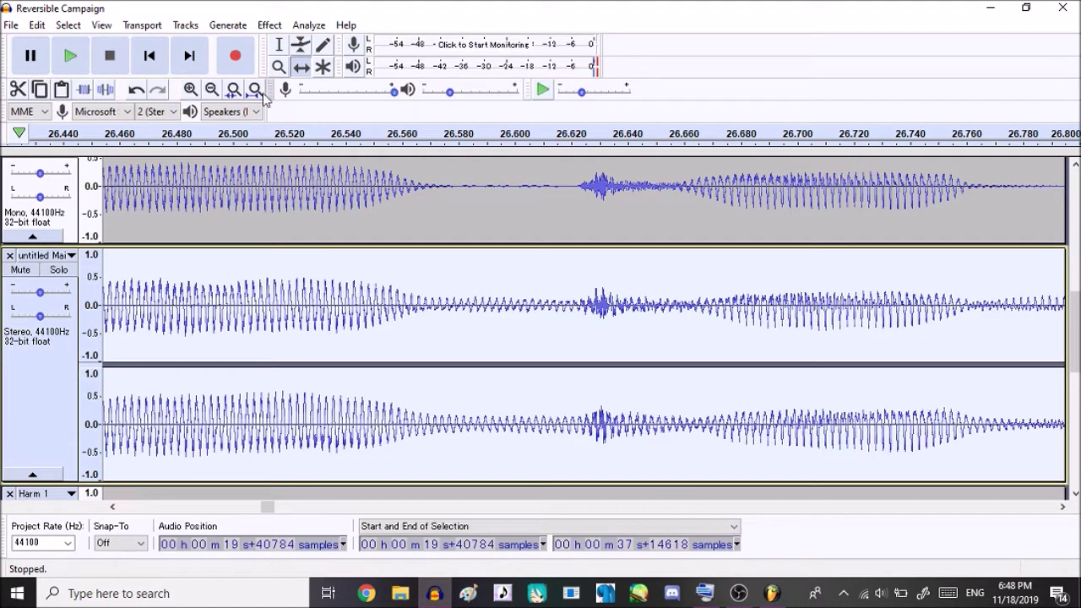
Zoom back out to the 15–37 s view and play the aligned section
left_click(210, 90)
left_click(211, 90)
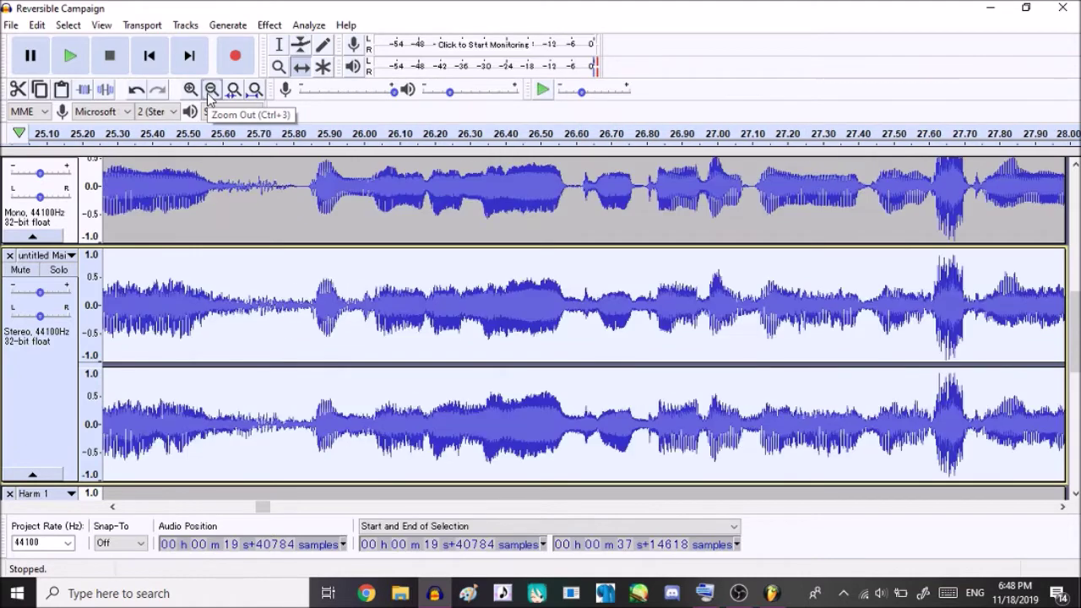
left_click(211, 90)
left_click(211, 90)
left_click(210, 89)
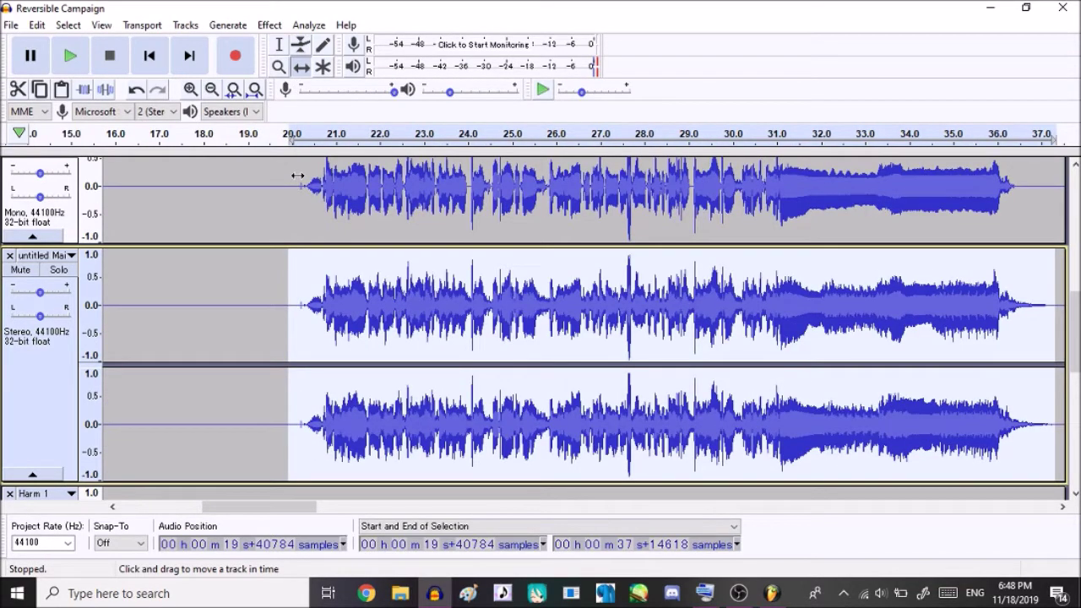
key("space")
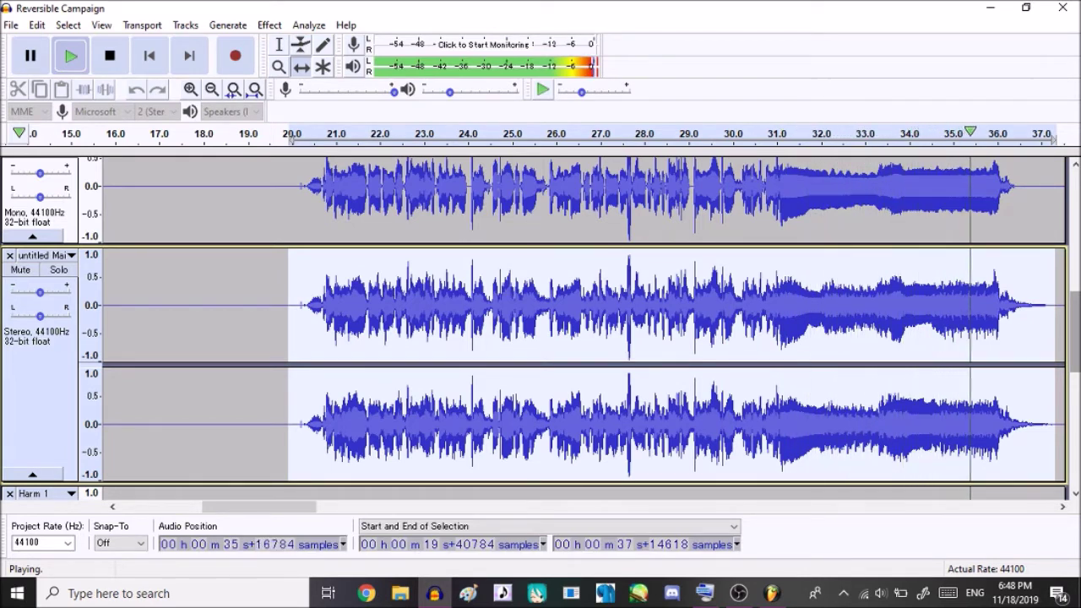
Stop playback, mute the MAIN vocal, and replay the section with untitled Main alone
key("space")
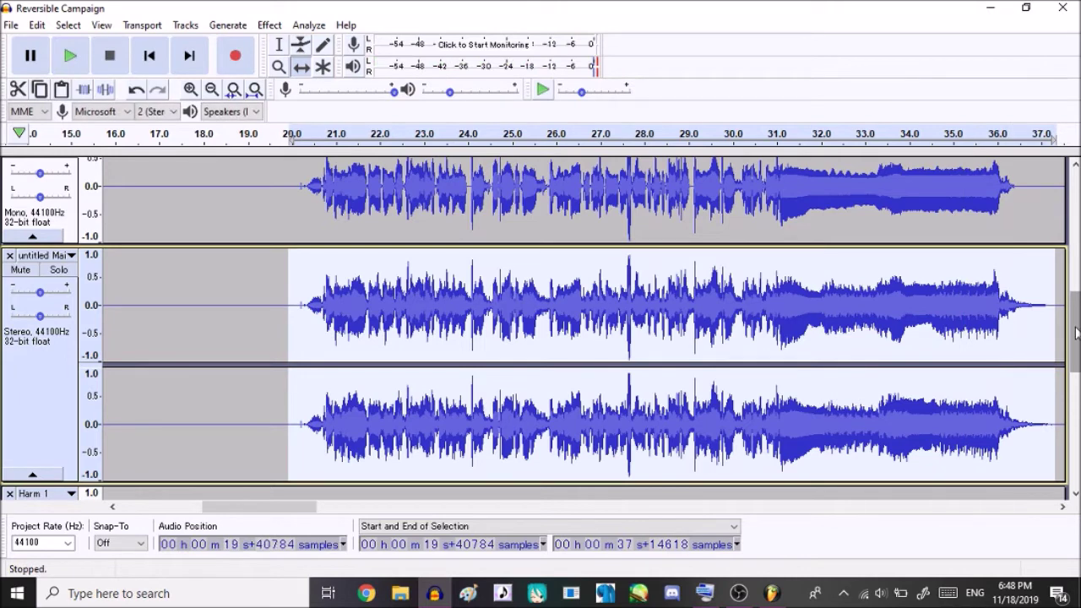
left_click_drag(1074, 313, 1075, 291)
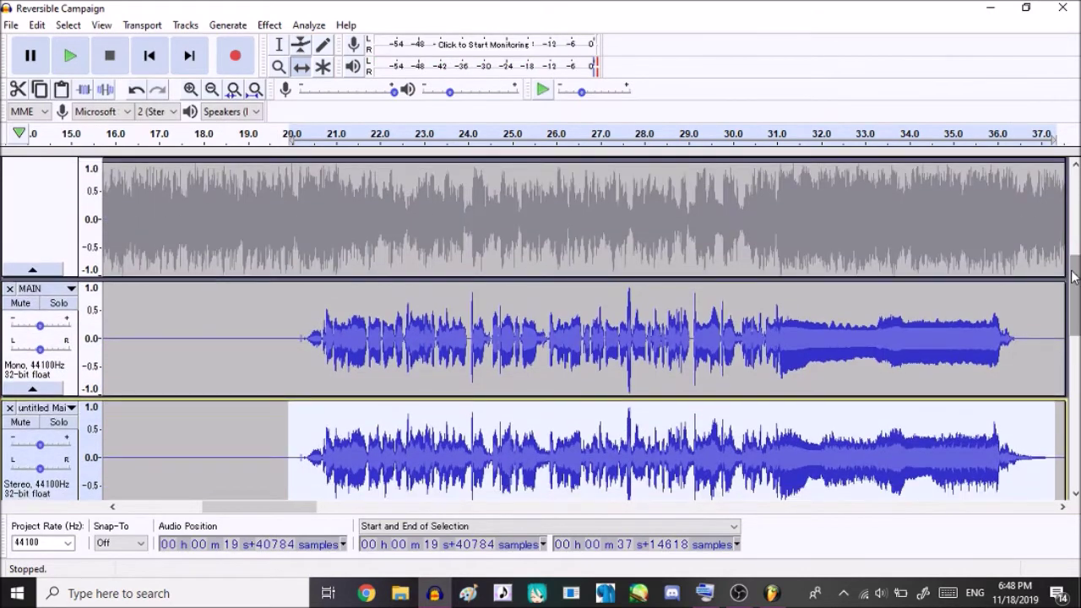
left_click(17, 304)
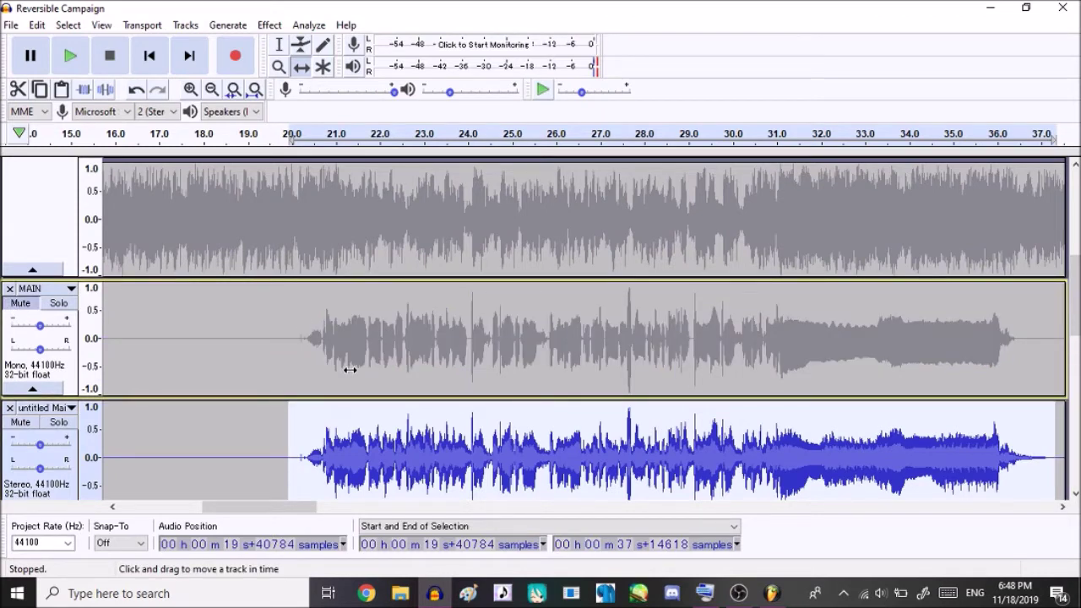
key("space")
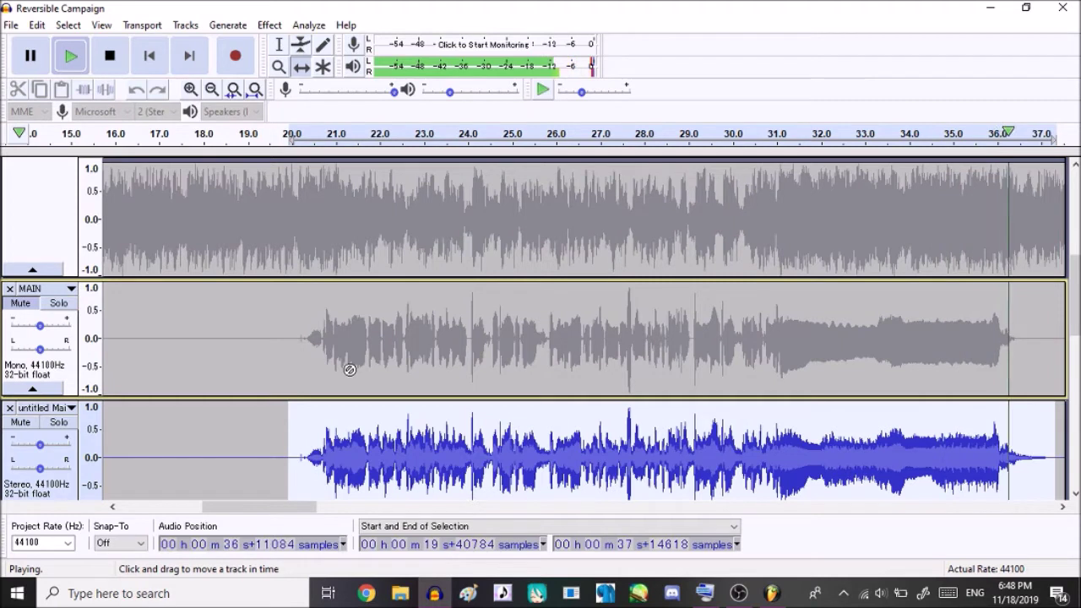
Select the top Reversible track and start playback from about 19.9 s
left_click(36, 310)
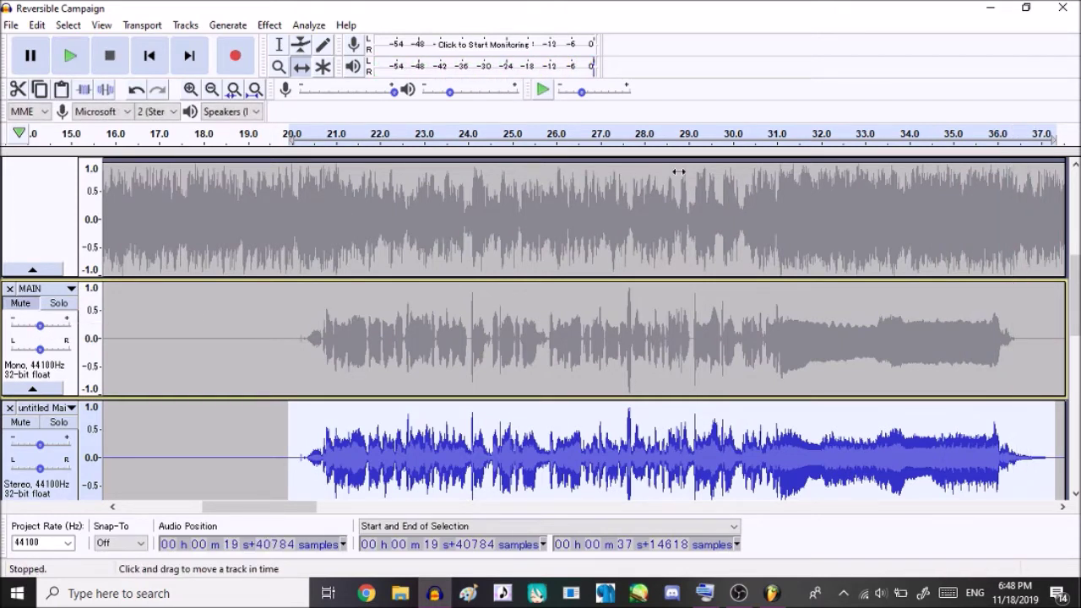
scroll(234, 217, "up", 5)
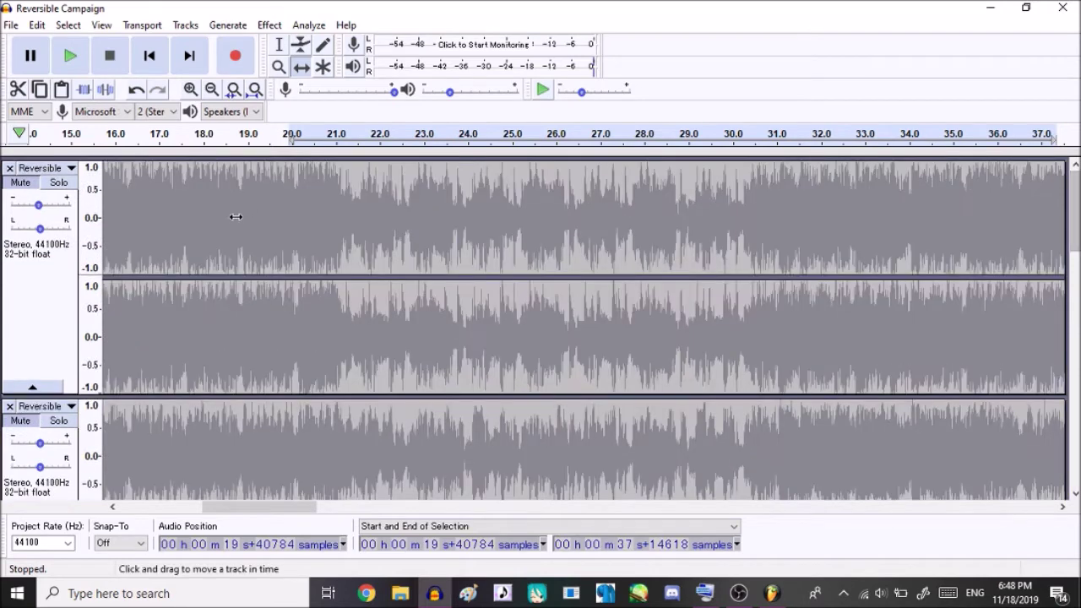
left_click(508, 309)
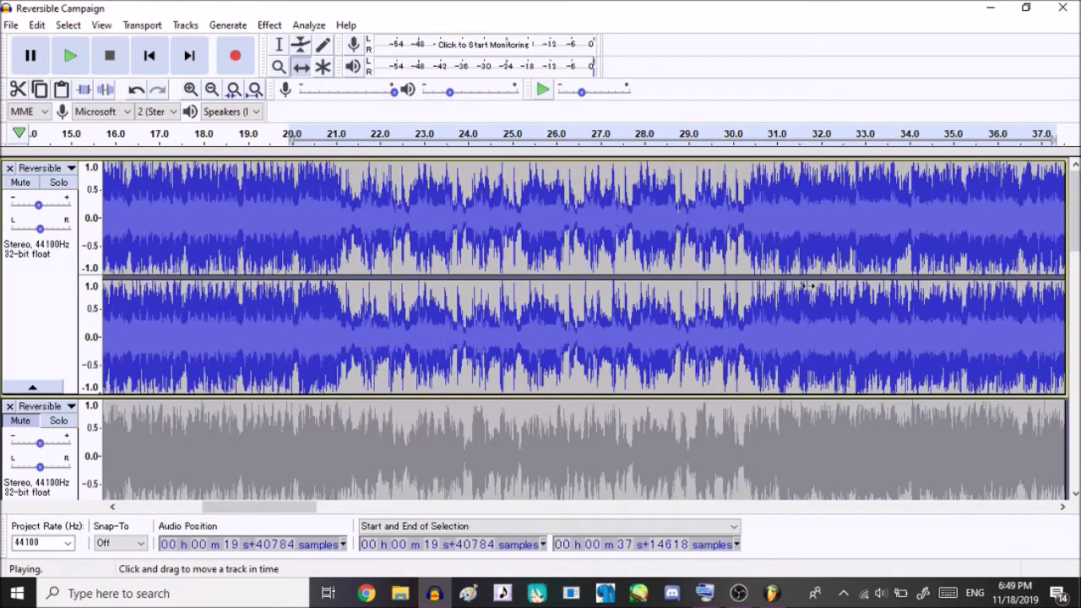
key("space")
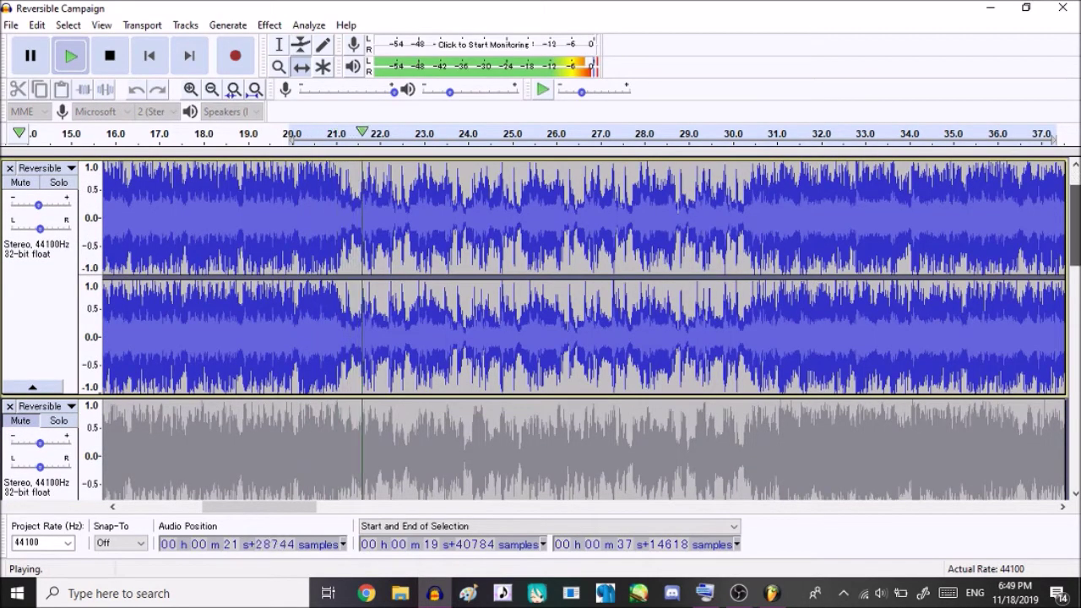
key("Down")
key("Down")
key("Down")
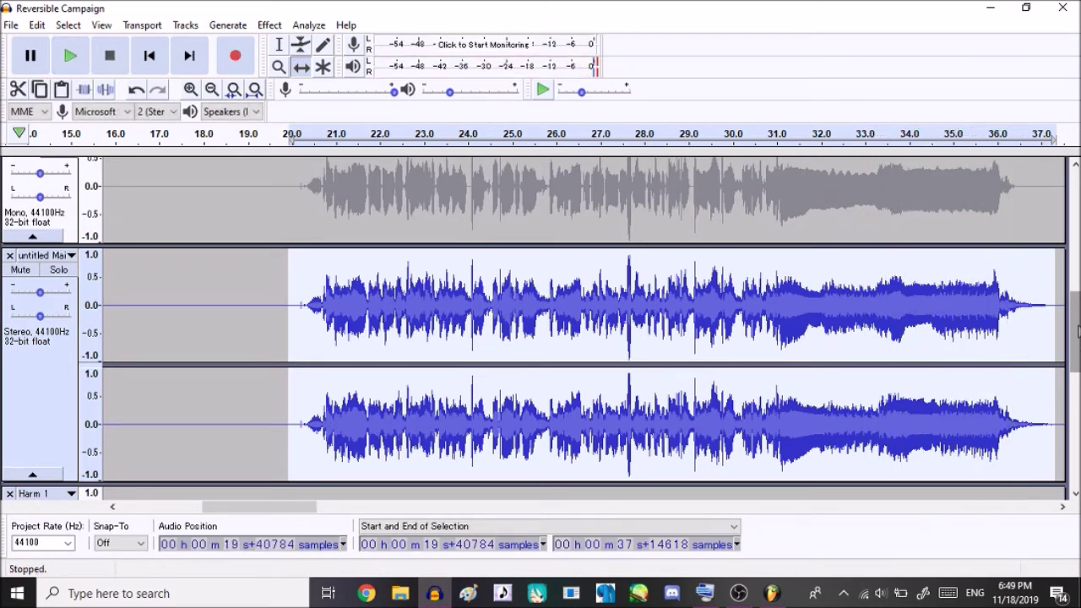
left_click_drag(1077, 331, 1079, 302)
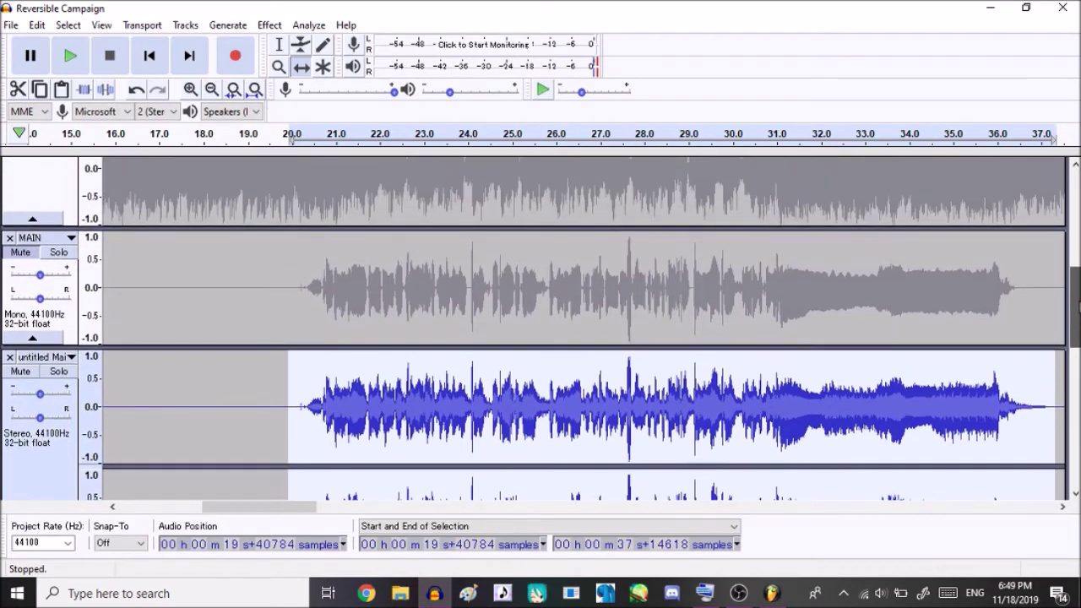
Unmute MAIN, lower its gain to -6 dB, and zoom out to 0–1:15 before stopping
left_click(24, 253)
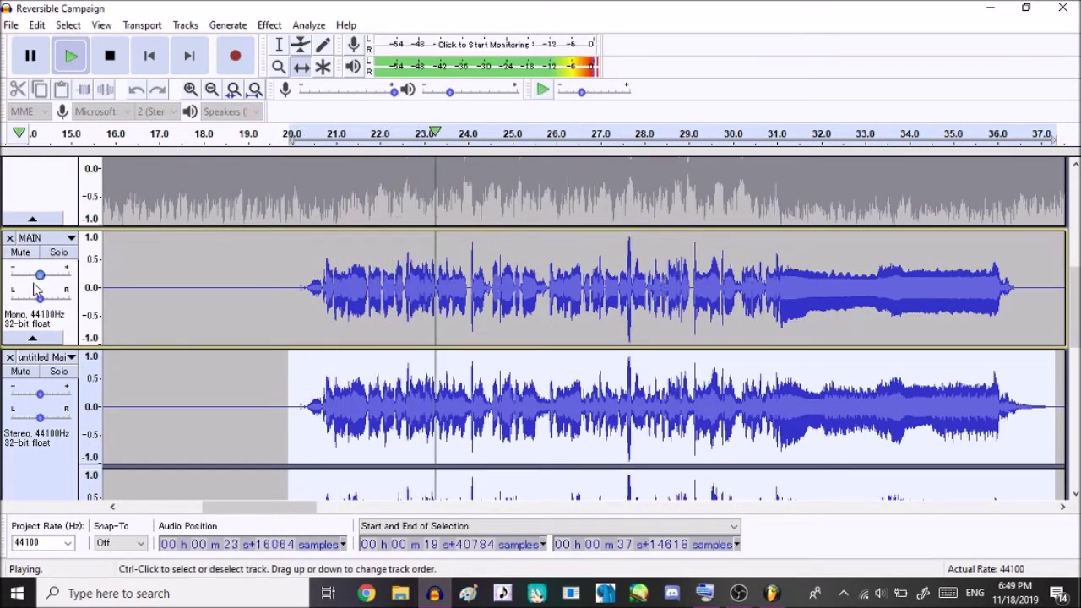
left_click_drag(39, 279, 30, 282)
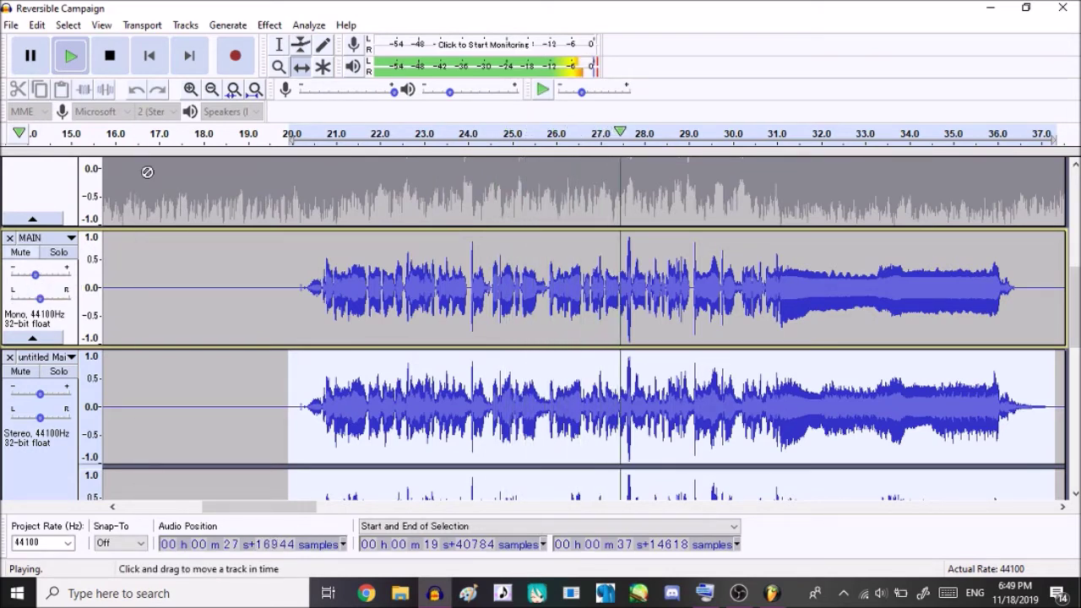
left_click(68, 255)
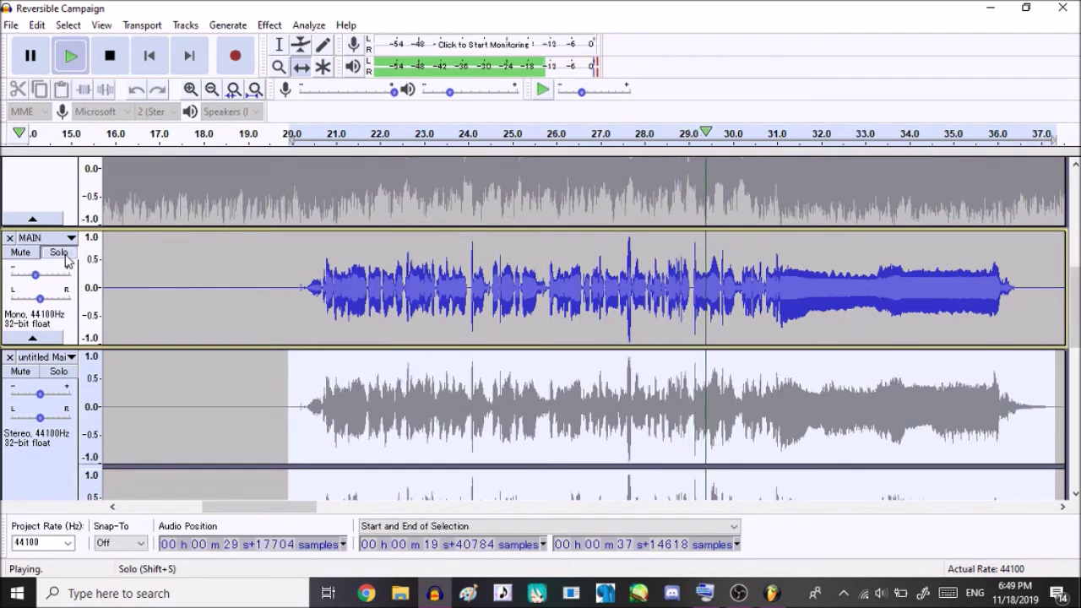
left_click(69, 254)
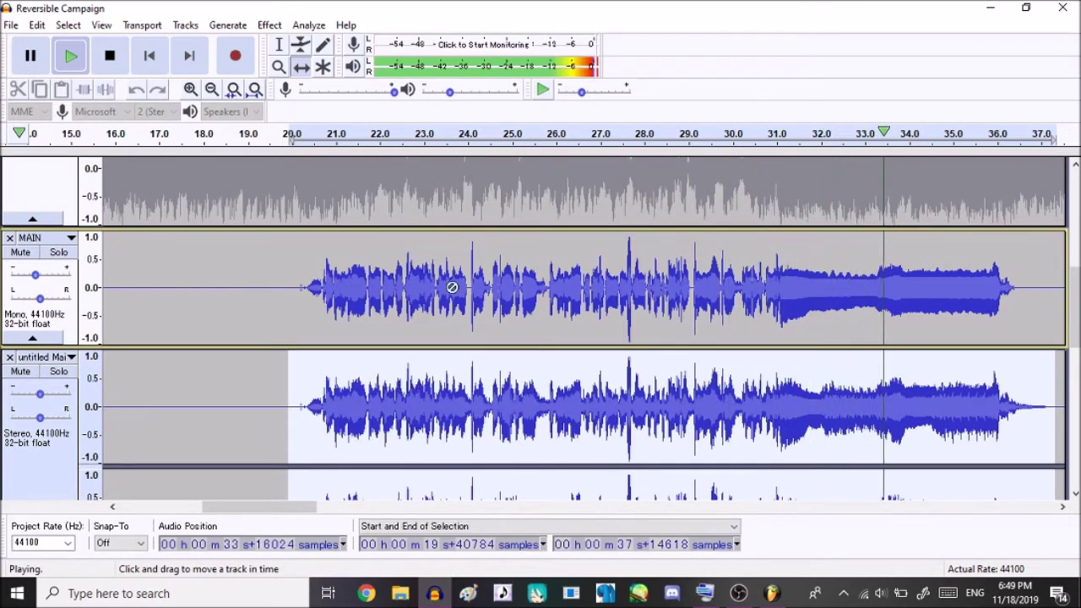
left_click(212, 88)
left_click(212, 89)
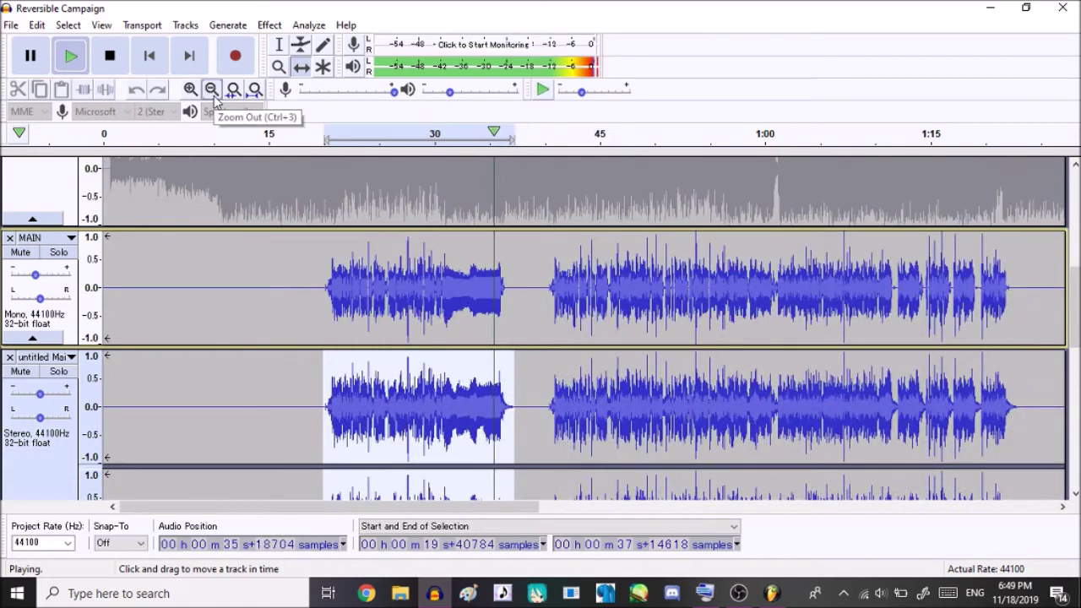
key("space")
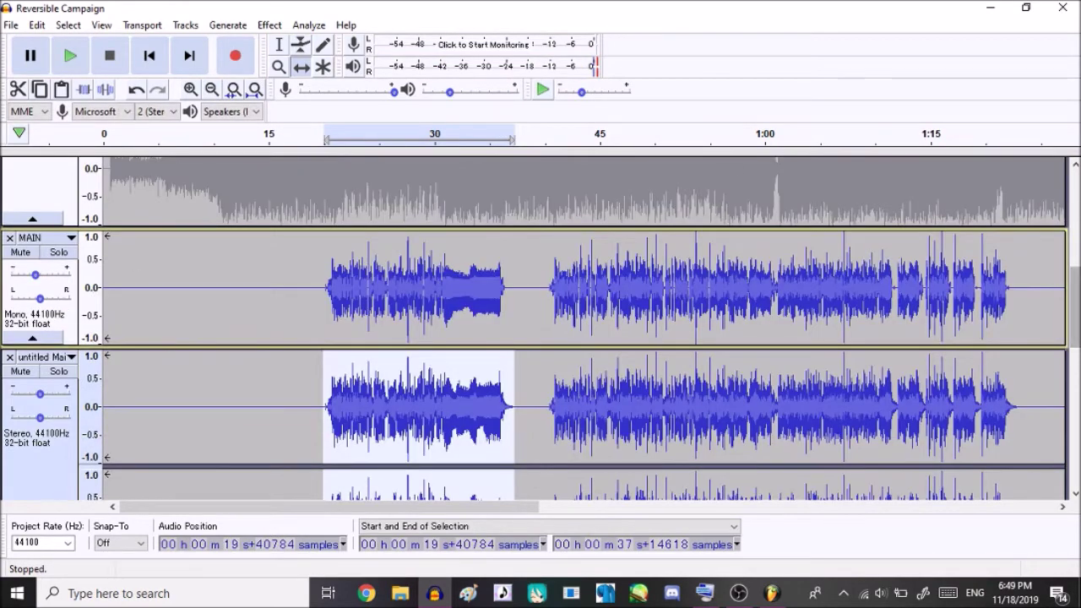
Set the top Reversible track's gain from -2.0 to 0 dB and preview the selection
scroll(138, 273, "up", 3)
scroll(11, 223, "up", 10)
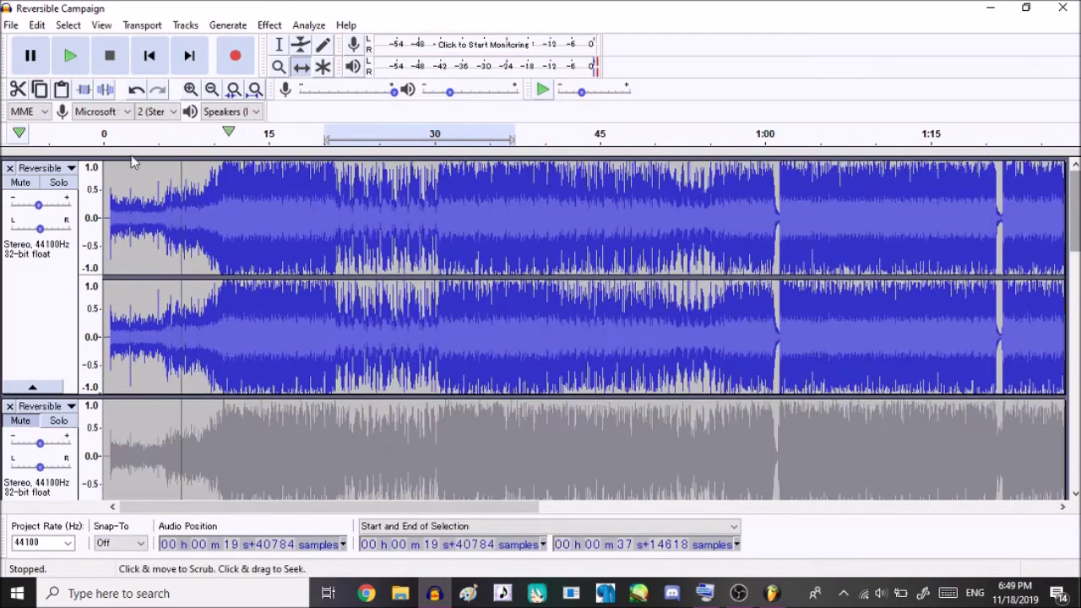
left_click(38, 208)
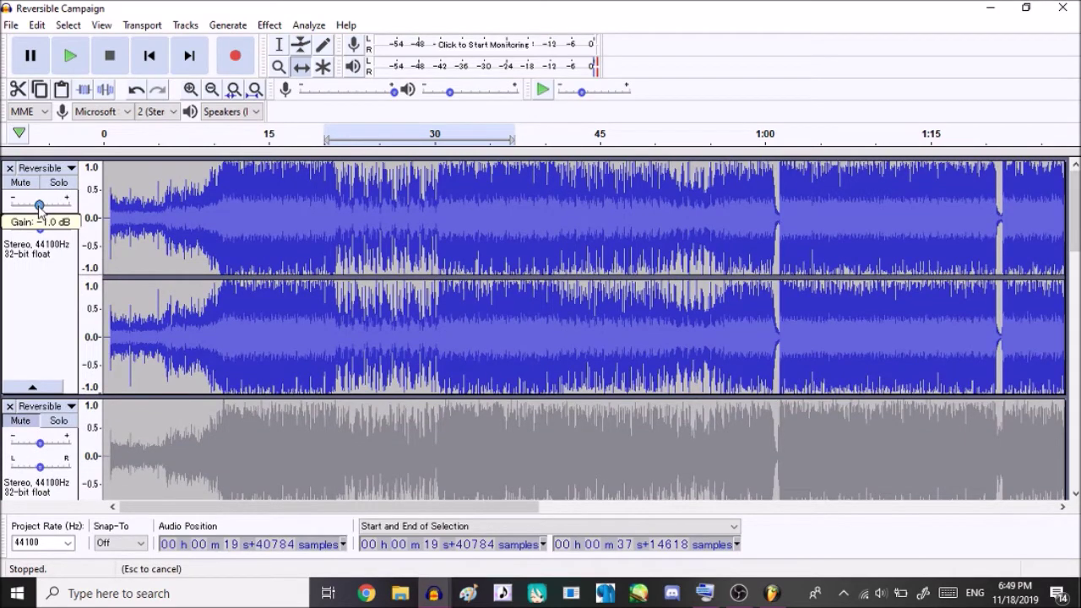
left_click_drag(39, 208, 40, 208)
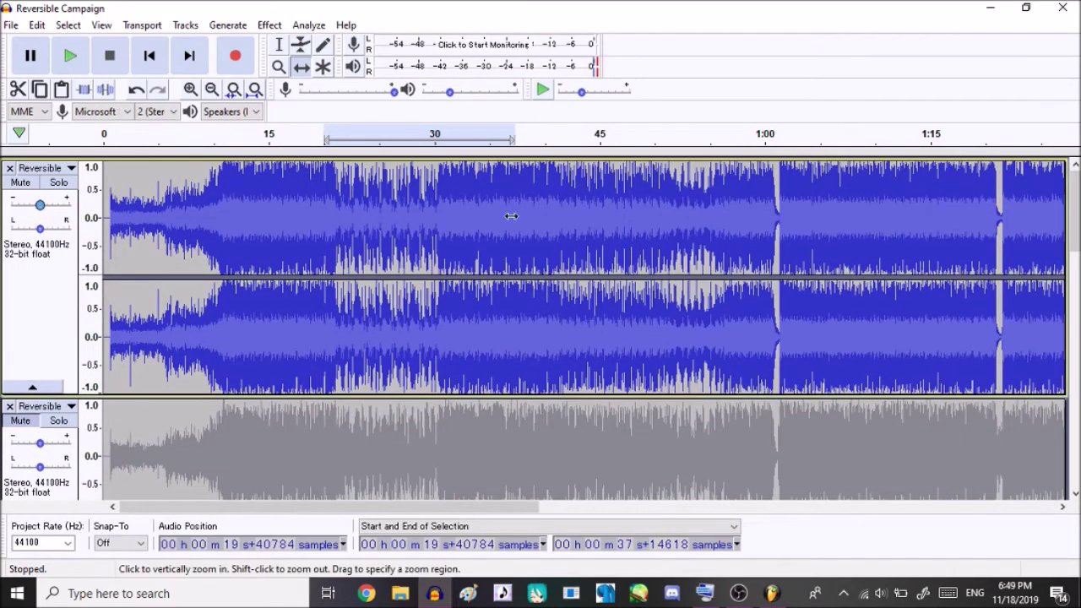
key("space")
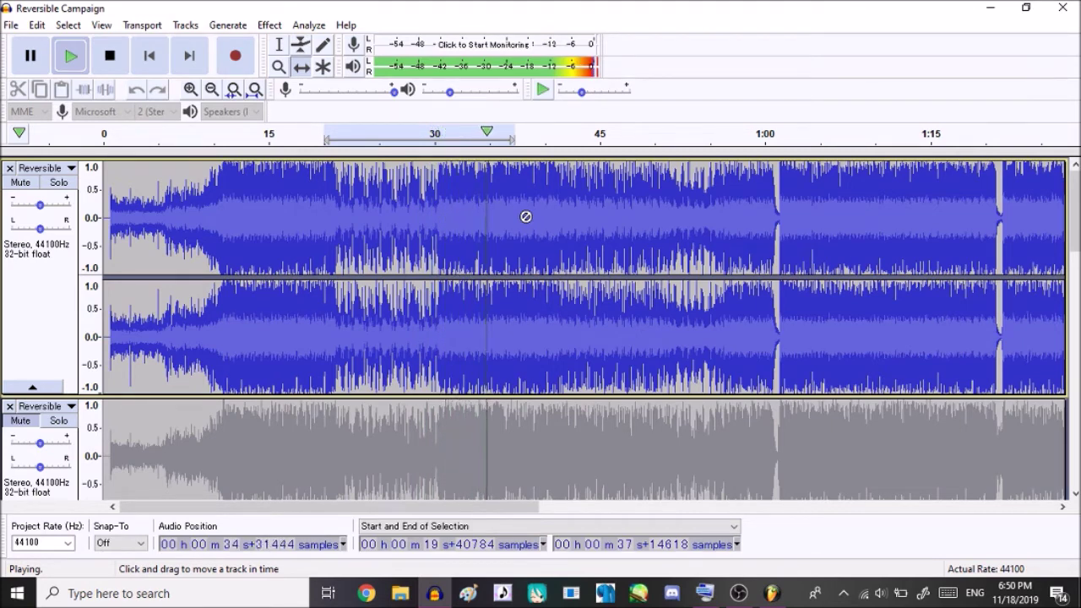
key("space")
Mute the MAIN vocal track and play the selection without it
scroll(525, 216, "down", 5)
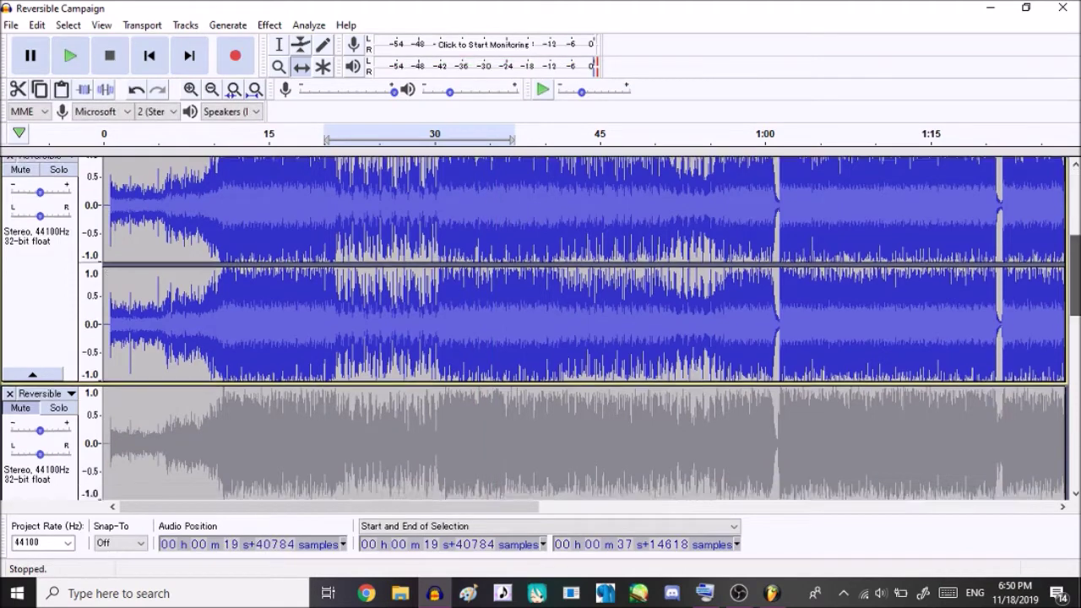
scroll(541, 329, "down", 3)
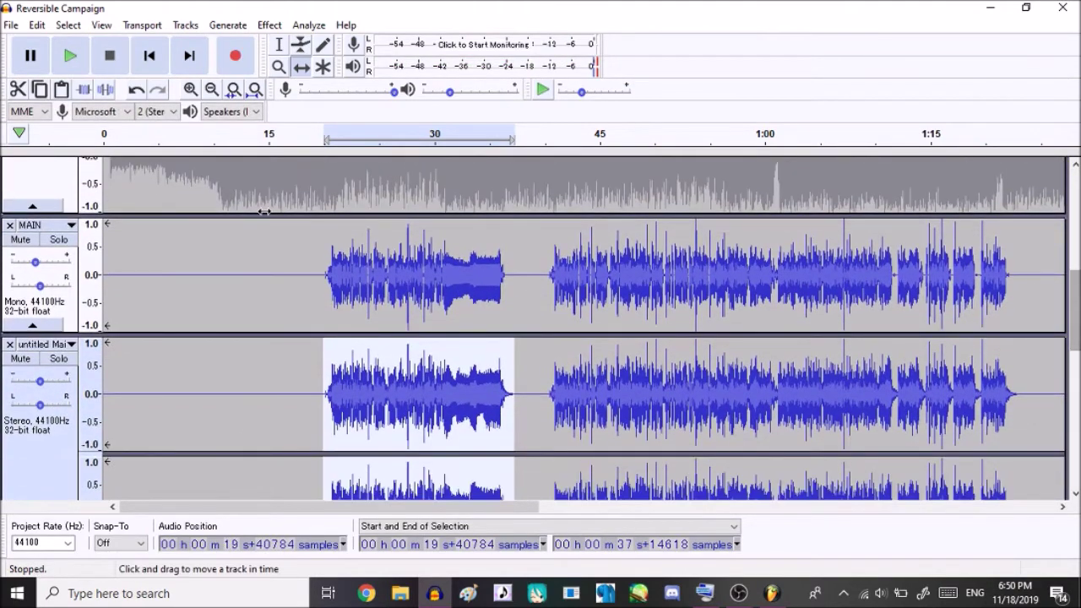
left_click(19, 239)
key("space")
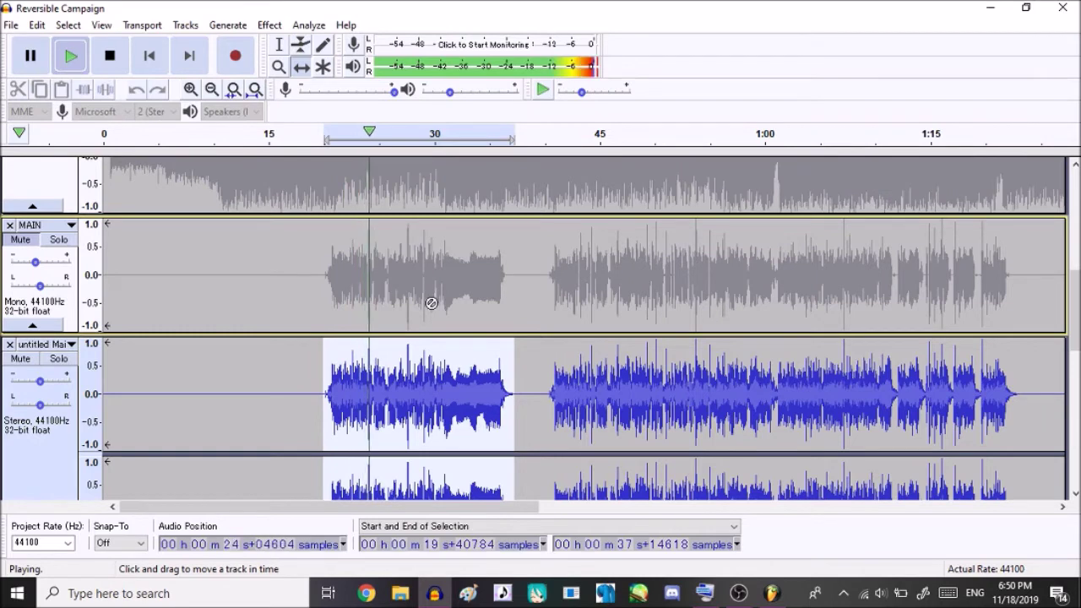
key("space")
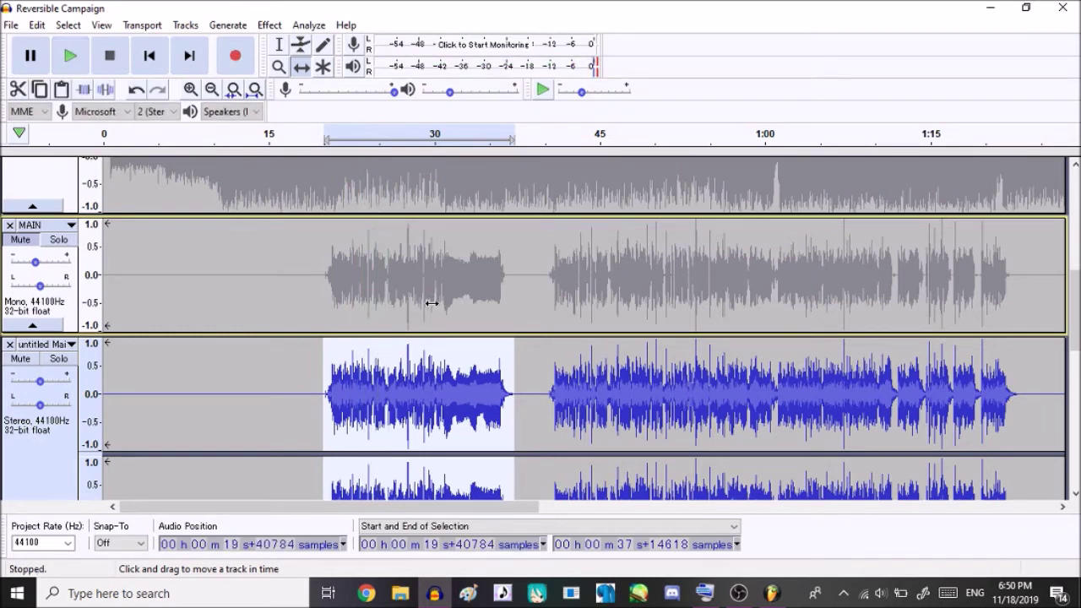
Lower the top Reversible track's gain to -4.0 dB and preview at the new level
scroll(431, 302, "up", 5)
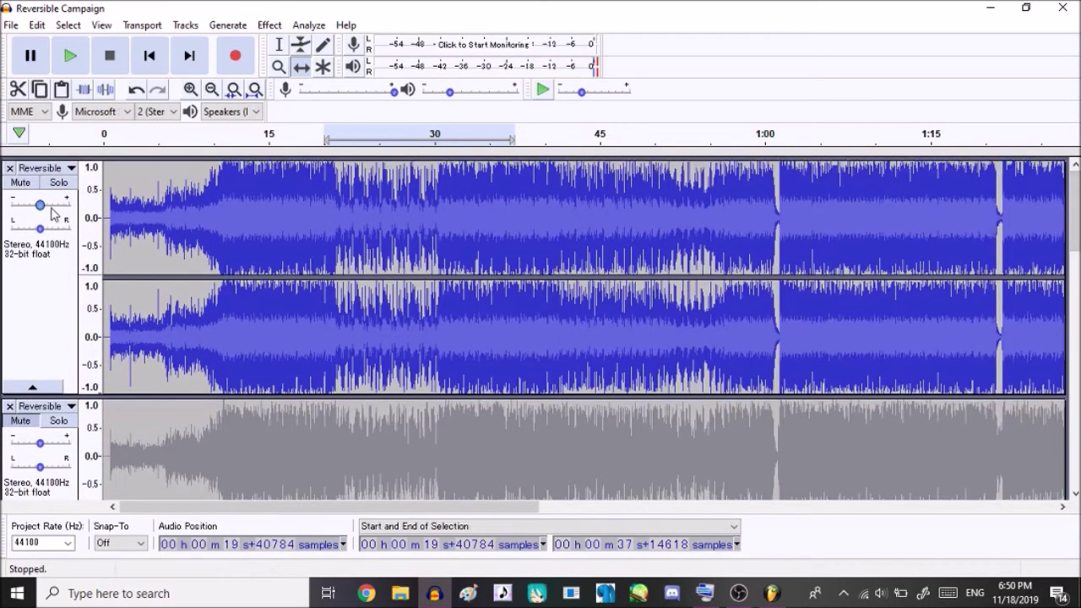
left_click(40, 205)
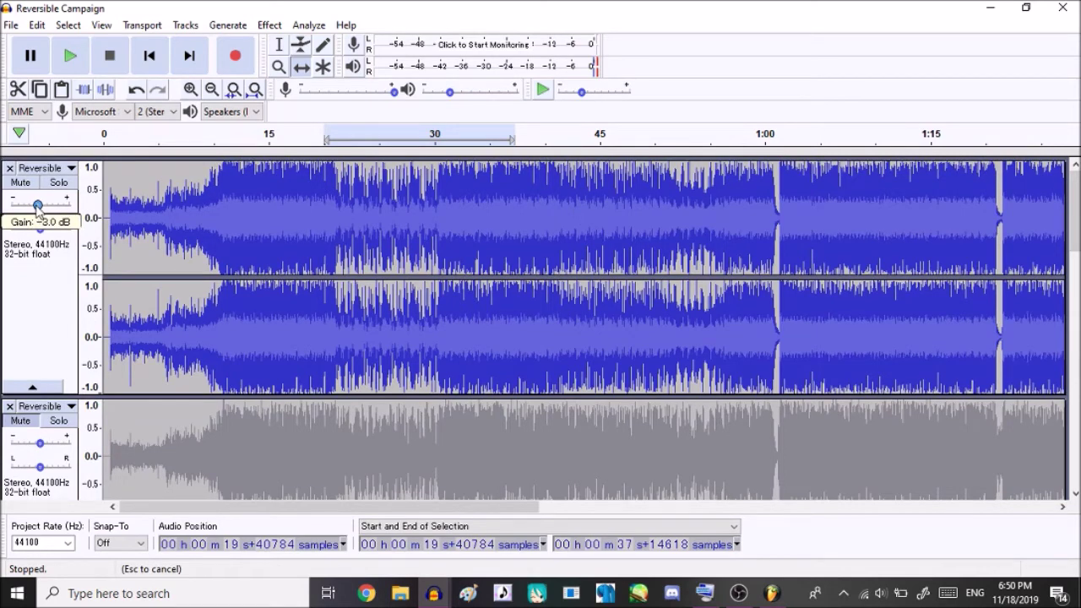
left_click_drag(36, 208, 37, 208)
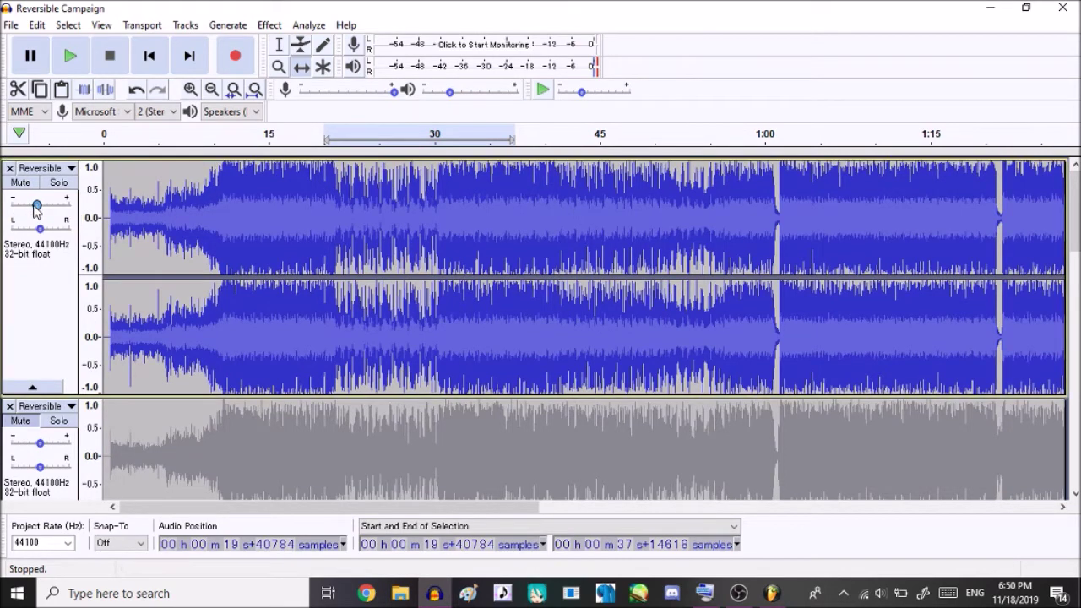
key("space")
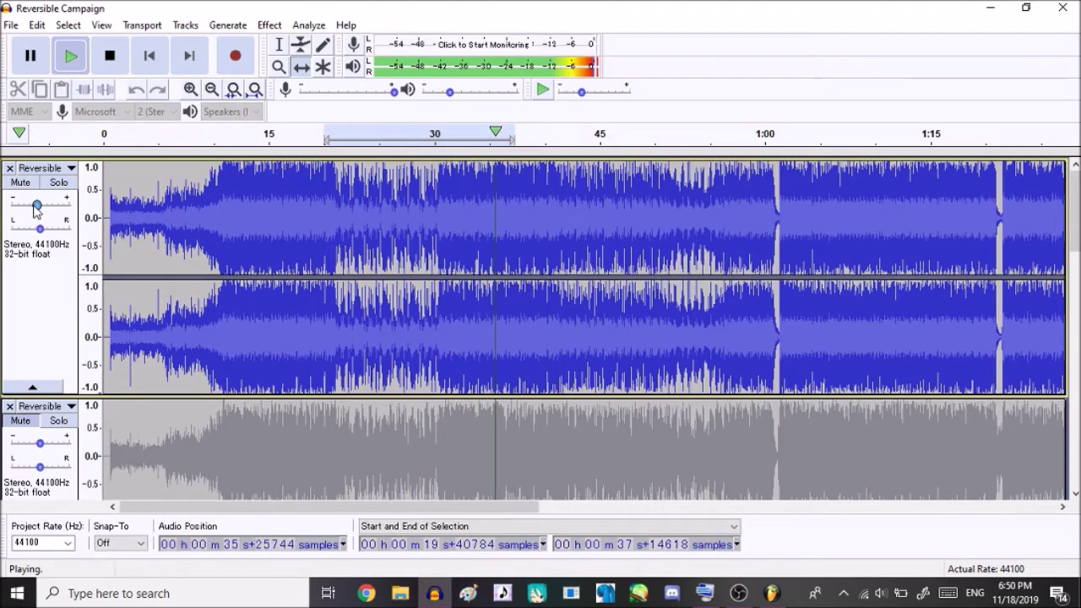
key("space")
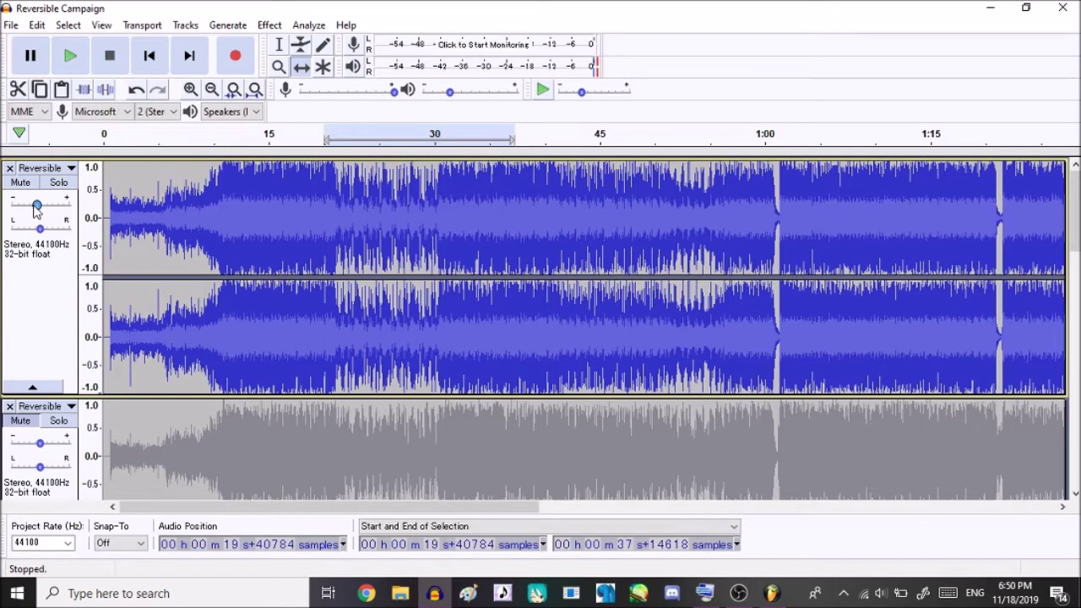
left_click(37, 210)
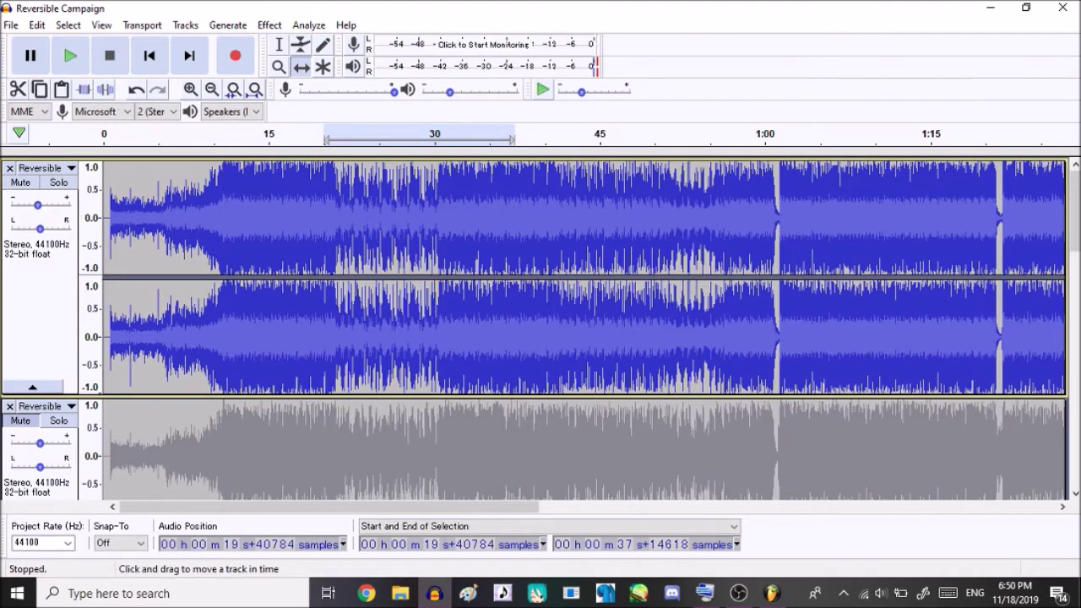
scroll(540, 329, "down", 7)
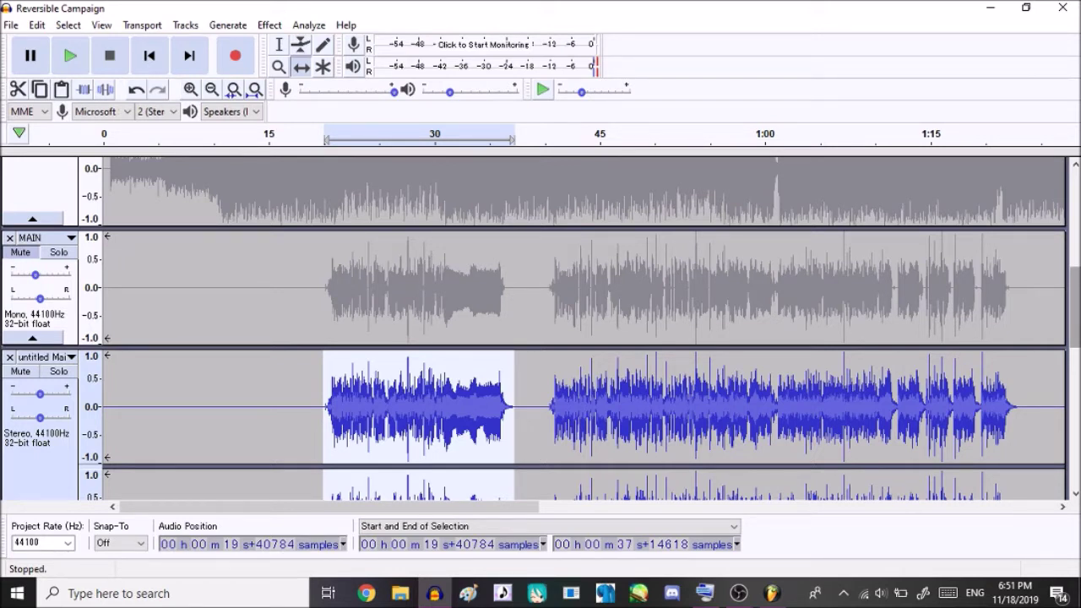
Play the vocal tracks against the music, then return to the Selection Tool
key("space")
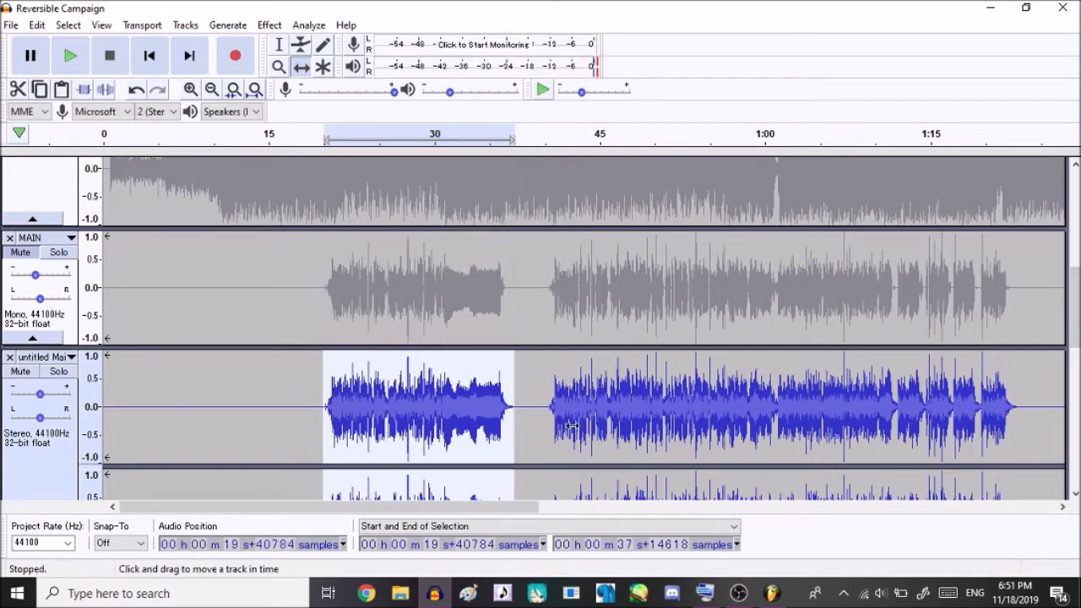
left_click(285, 49)
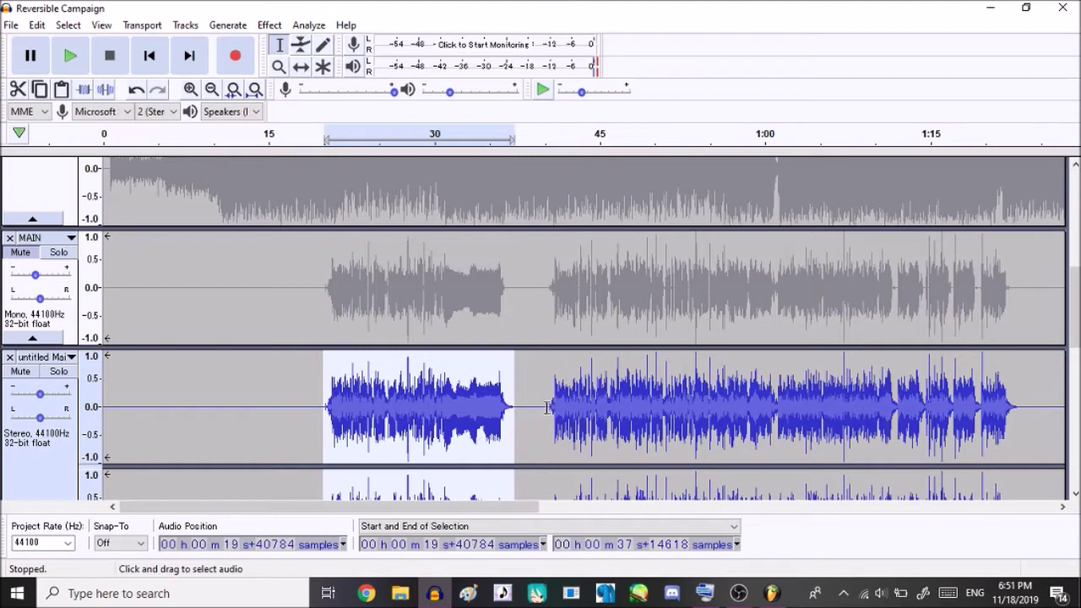
Select 40 s to 1:26 on the untitled track and play it through
left_click_drag(547, 408, 1011, 427)
scroll(999, 427, "down", 1)
key("space")
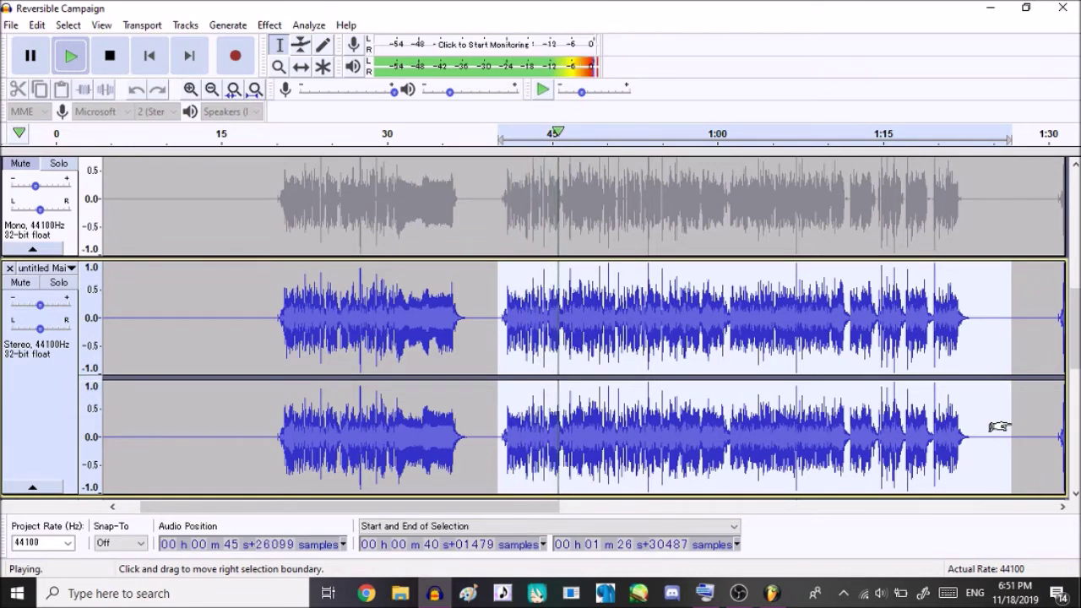
scroll(999, 426, "down", 5)
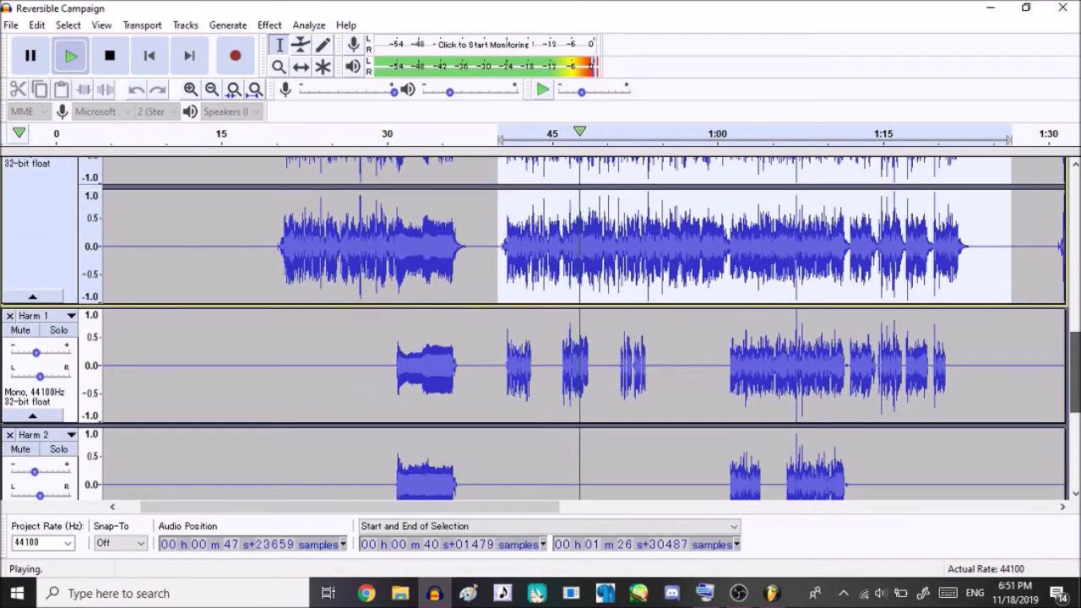
scroll(1077, 365, "up", 3)
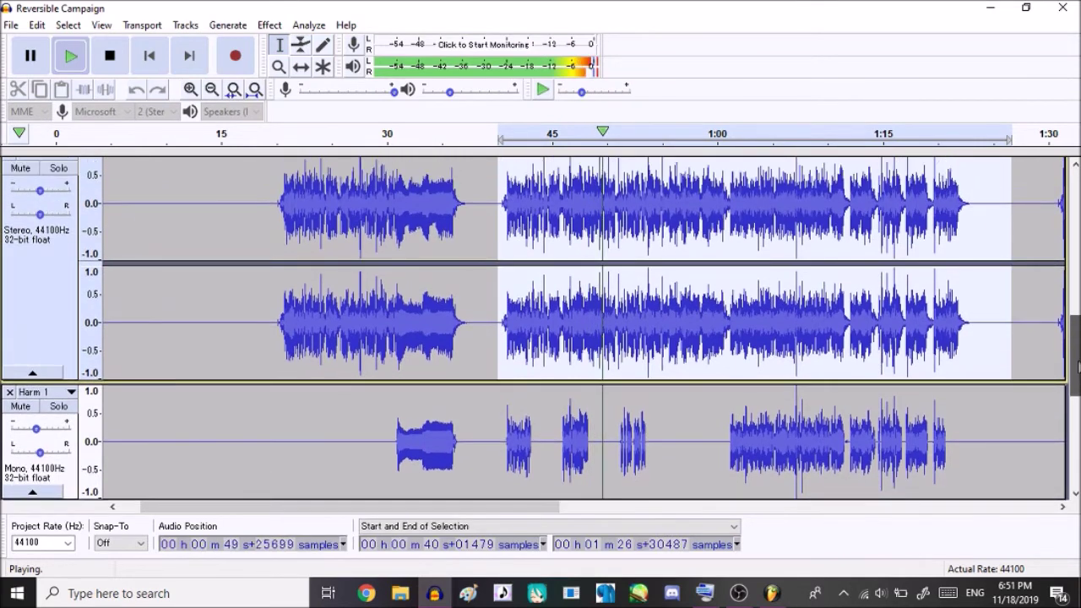
scroll(1078, 363, "up", 1)
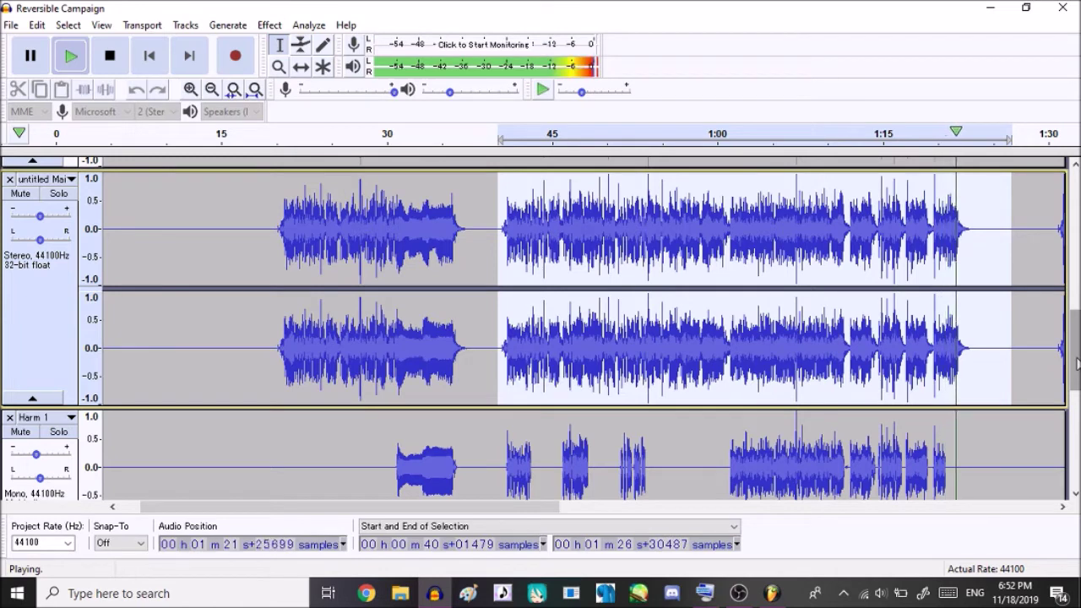
key("space")
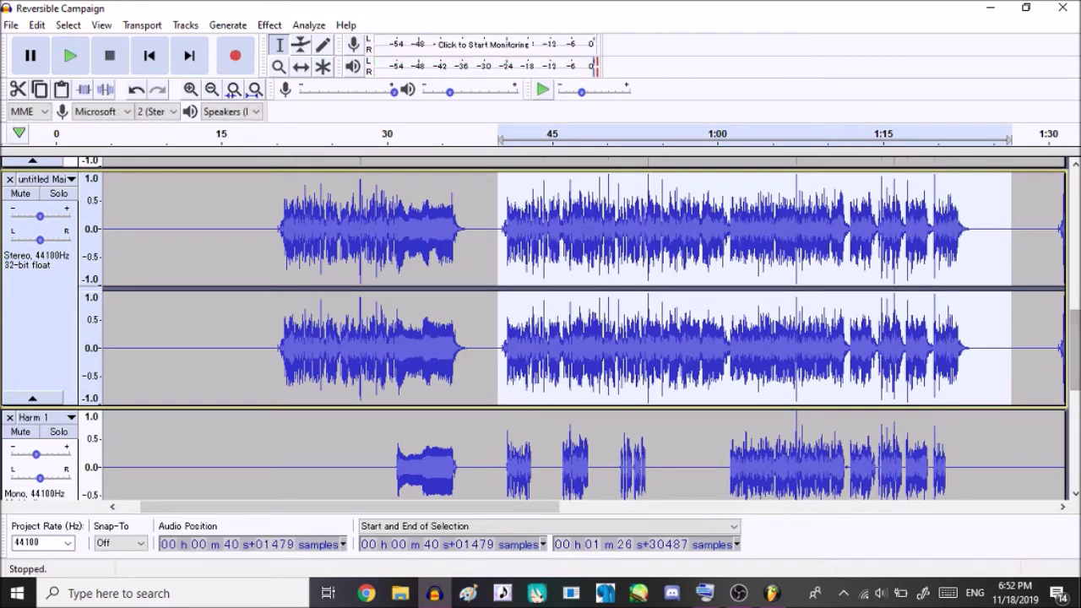
Set Harm 1's gain to -5.0 dB and select Harm 1 from 0:30 to about 1:22
scroll(54, 298, "down", 4)
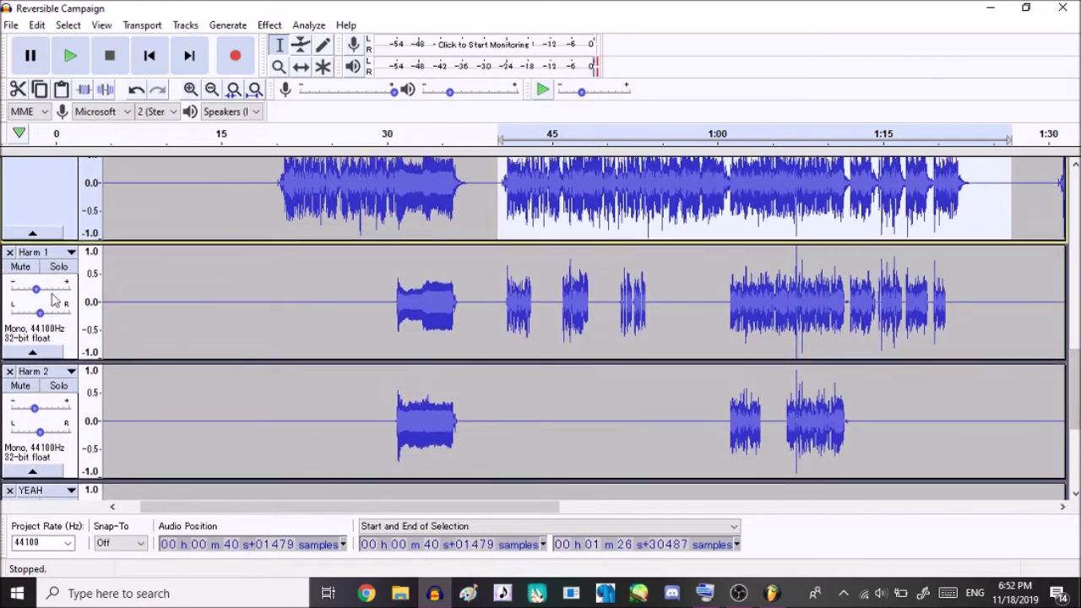
left_click_drag(31, 293, 32, 293)
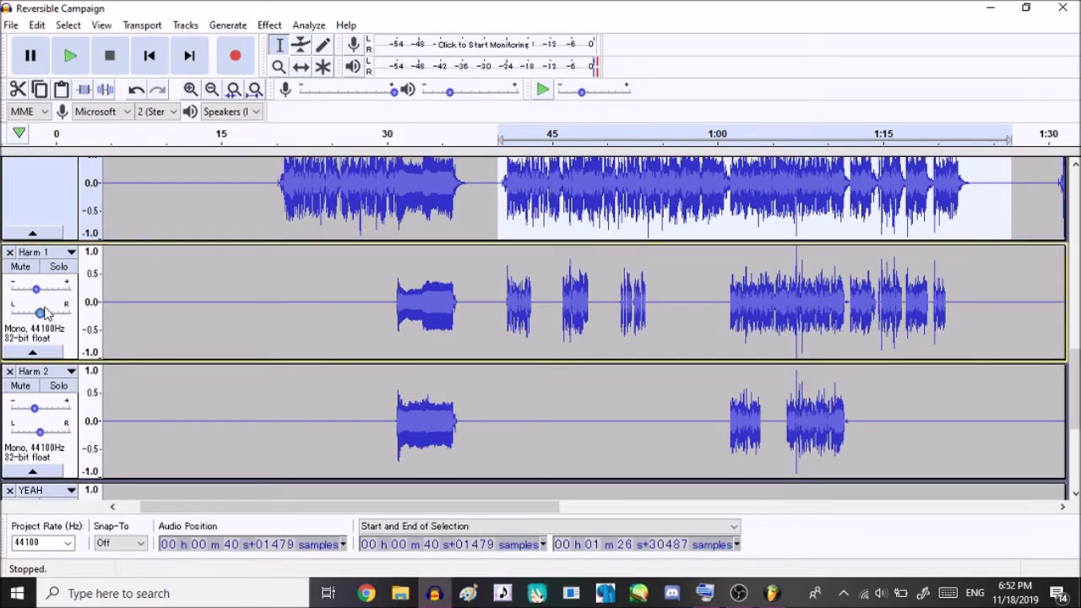
left_click(35, 290)
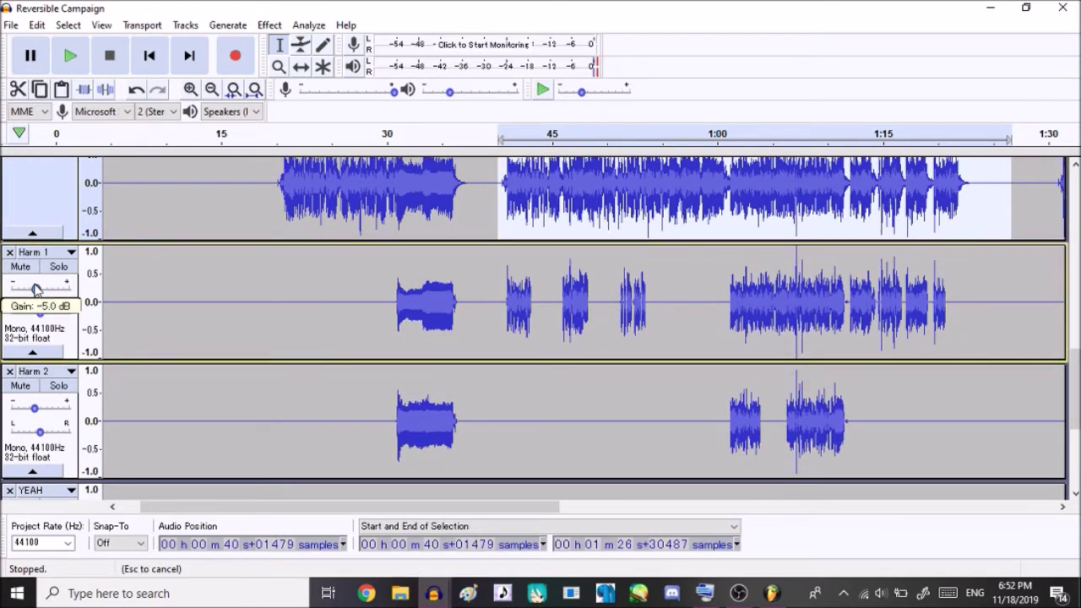
left_click(35, 411)
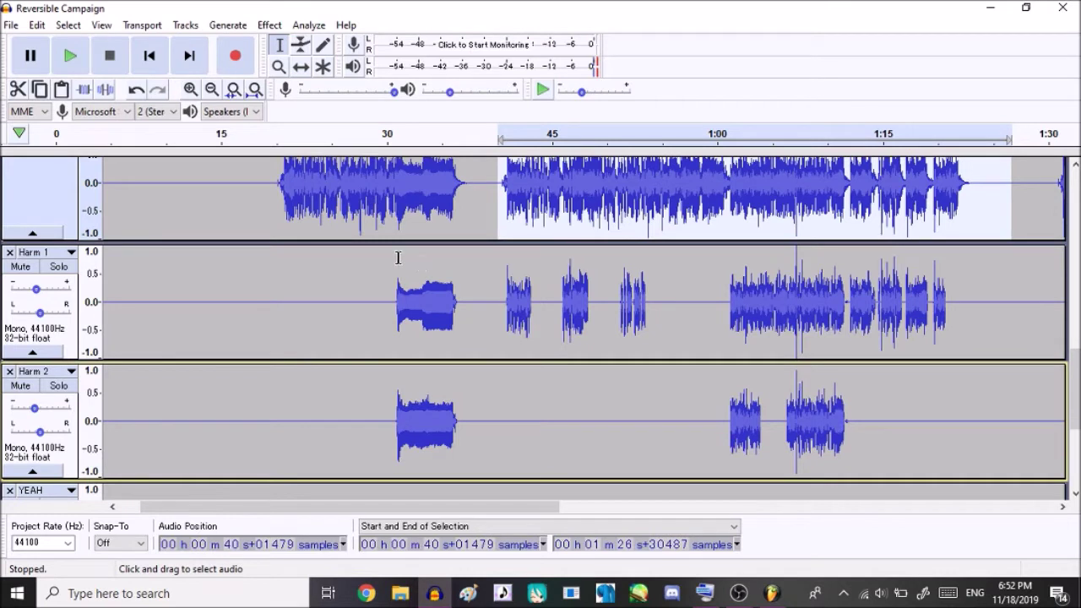
left_click_drag(387, 284, 955, 292)
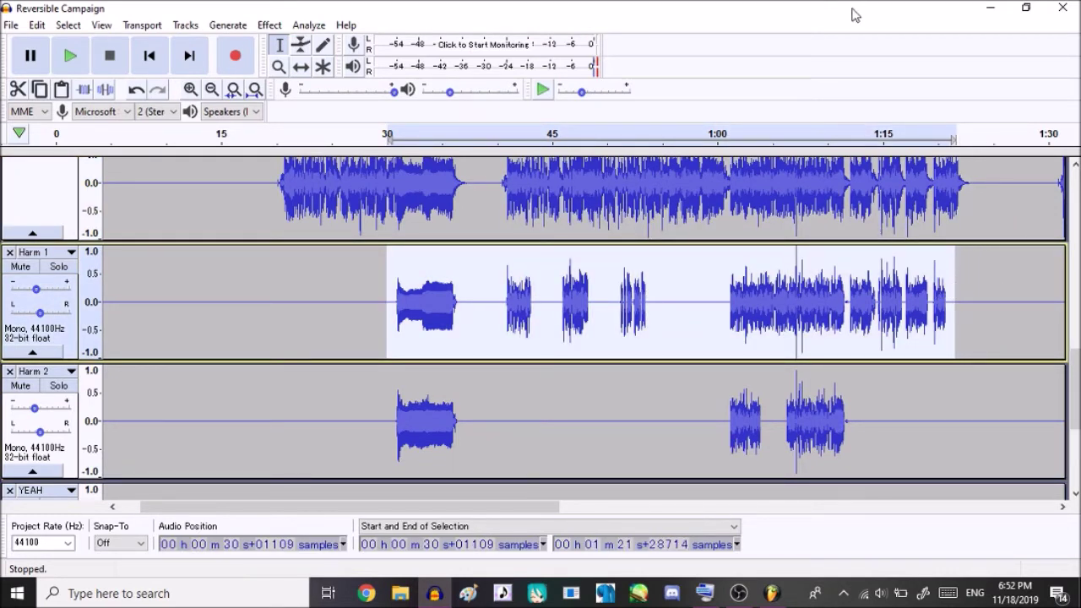
left_click(986, 9)
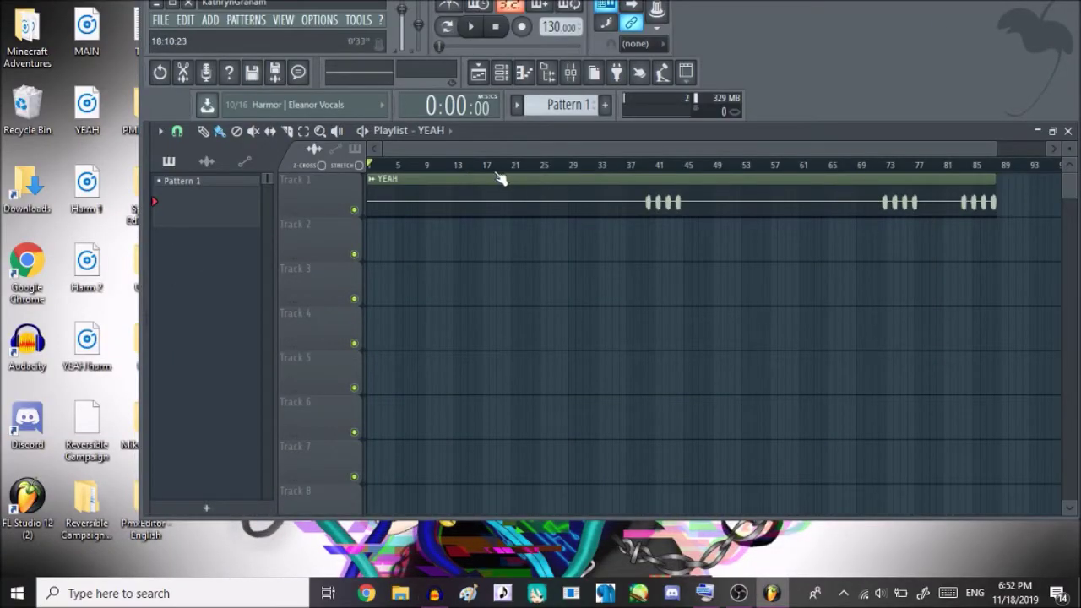
Delete the YEAH clip, place Harm 1 on Track 1 at bar 1, preview, and open the Mixer
right_click(639, 183)
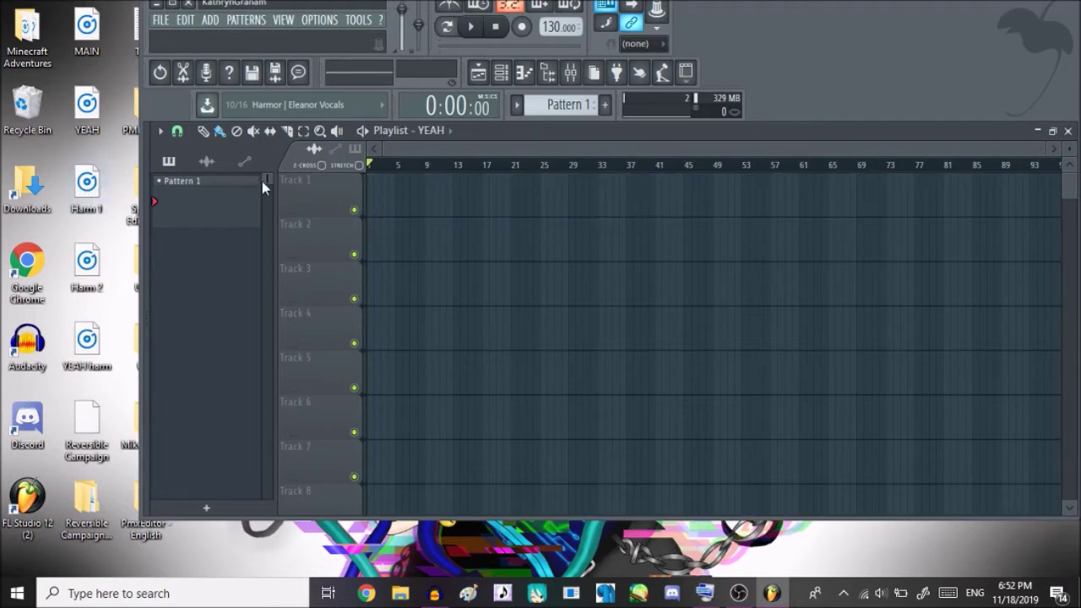
left_click_drag(437, 186, 387, 178)
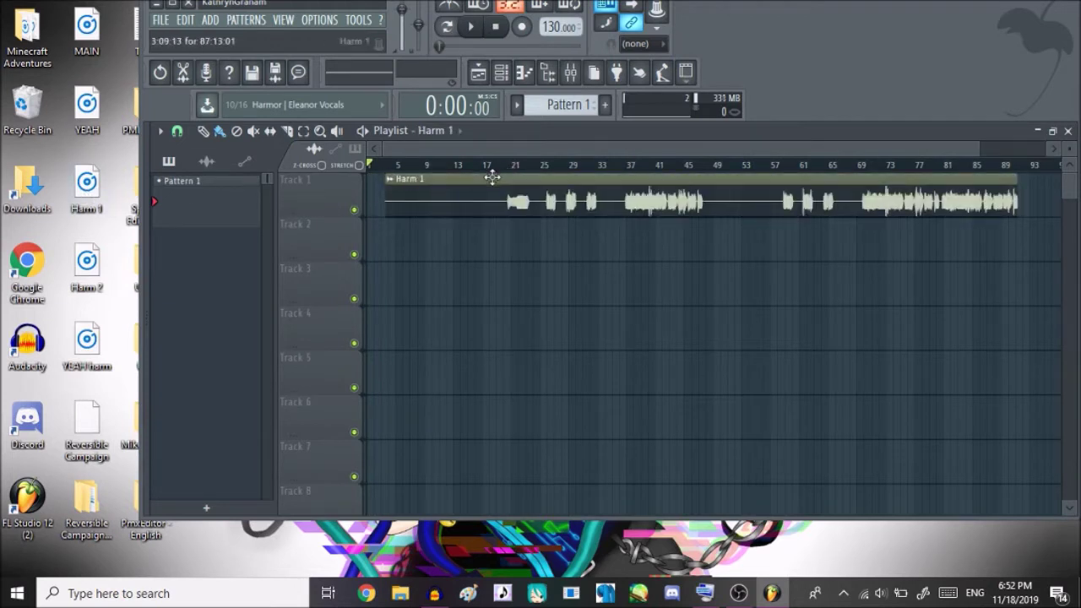
left_click_drag(492, 175, 473, 175)
left_click(495, 169)
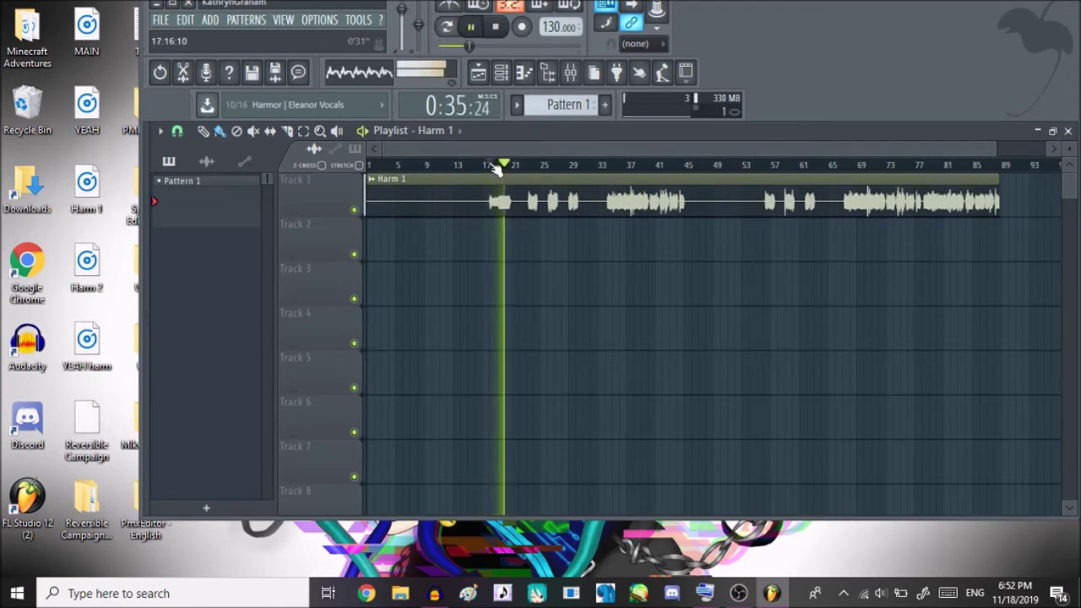
key("space")
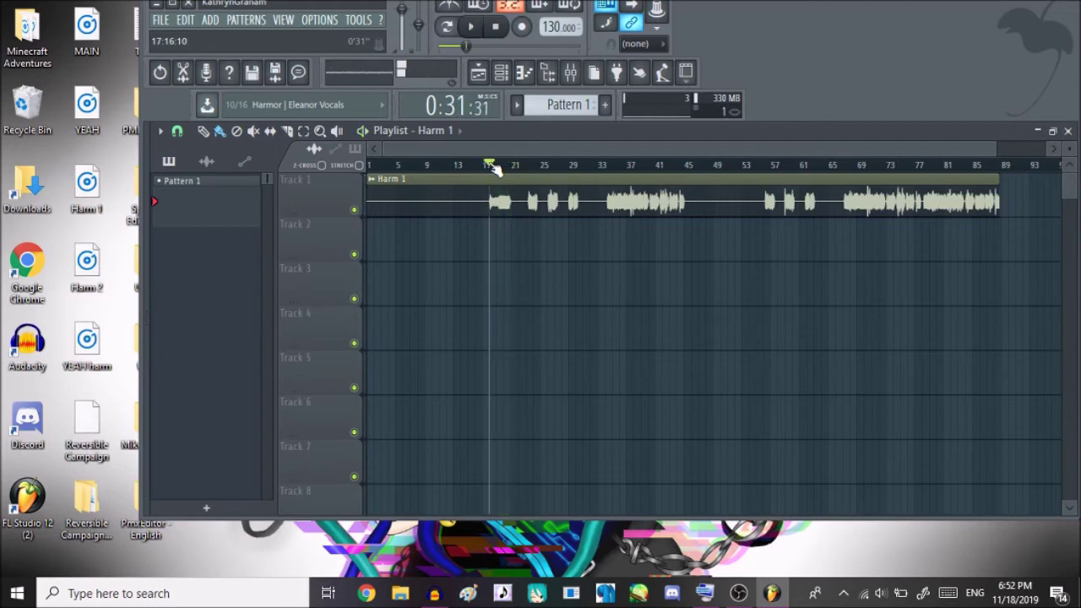
left_click(570, 72)
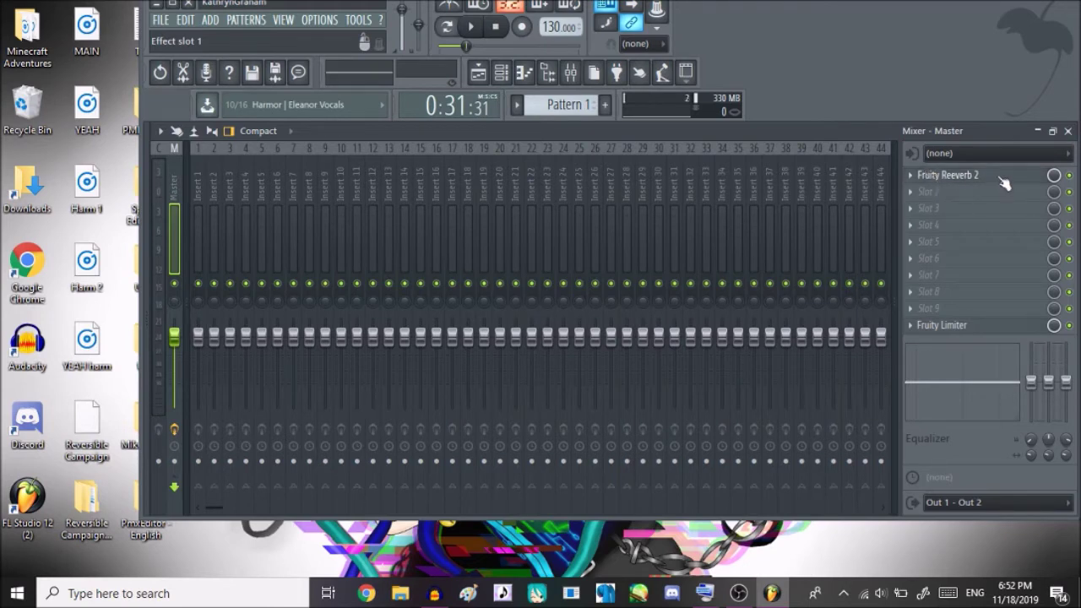
Load Fruity Flanger into the Master channel's second effect slot and stop playback
left_click(917, 192)
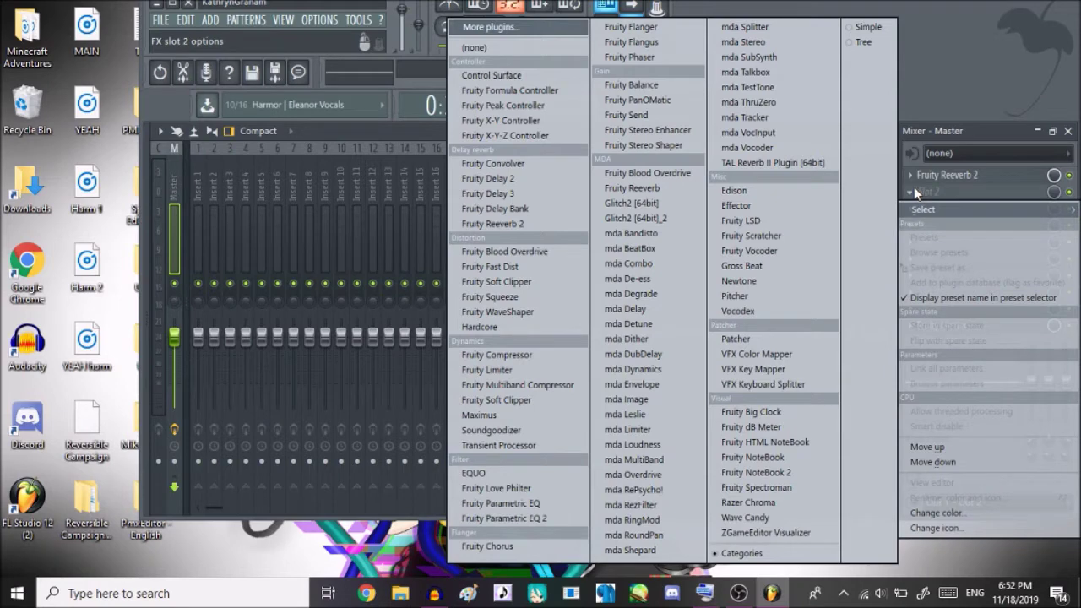
left_click(658, 30)
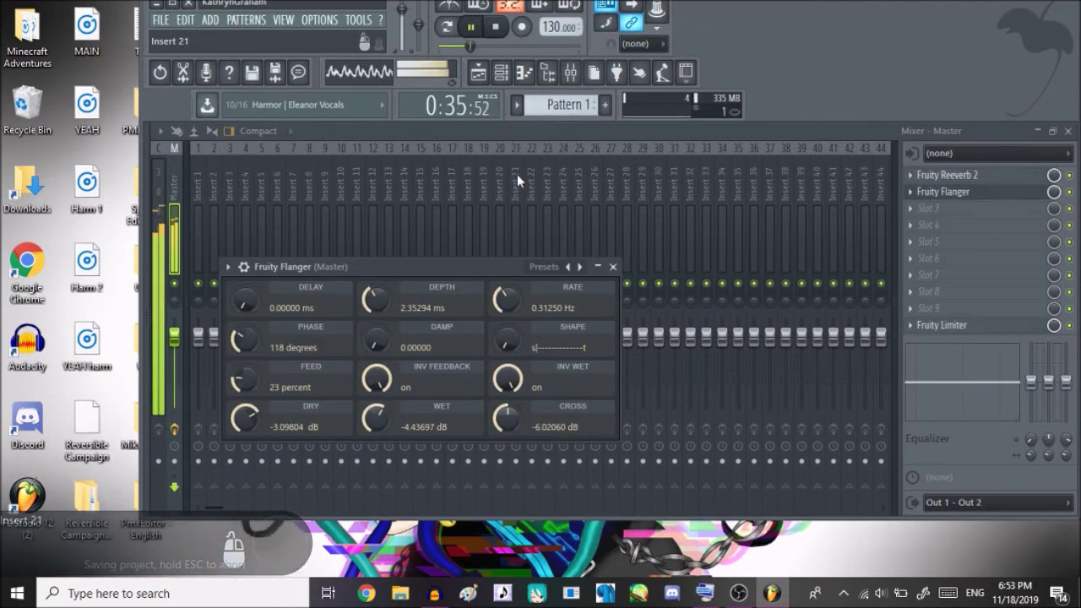
key("space")
left_click(613, 266)
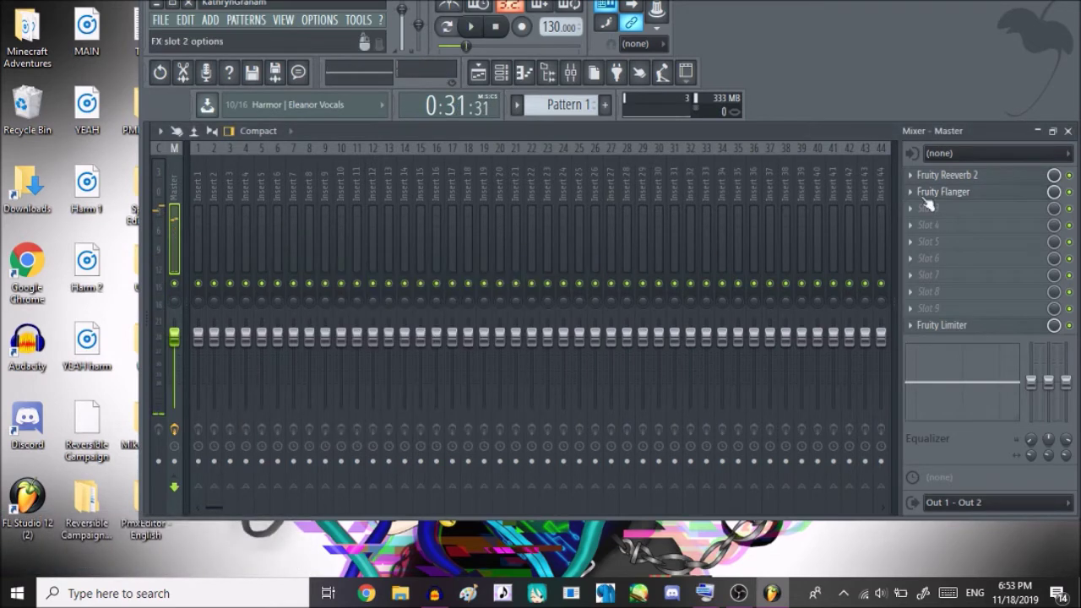
Replace the Master's Fruity Flanger with Fruity Flangus
left_click(939, 192)
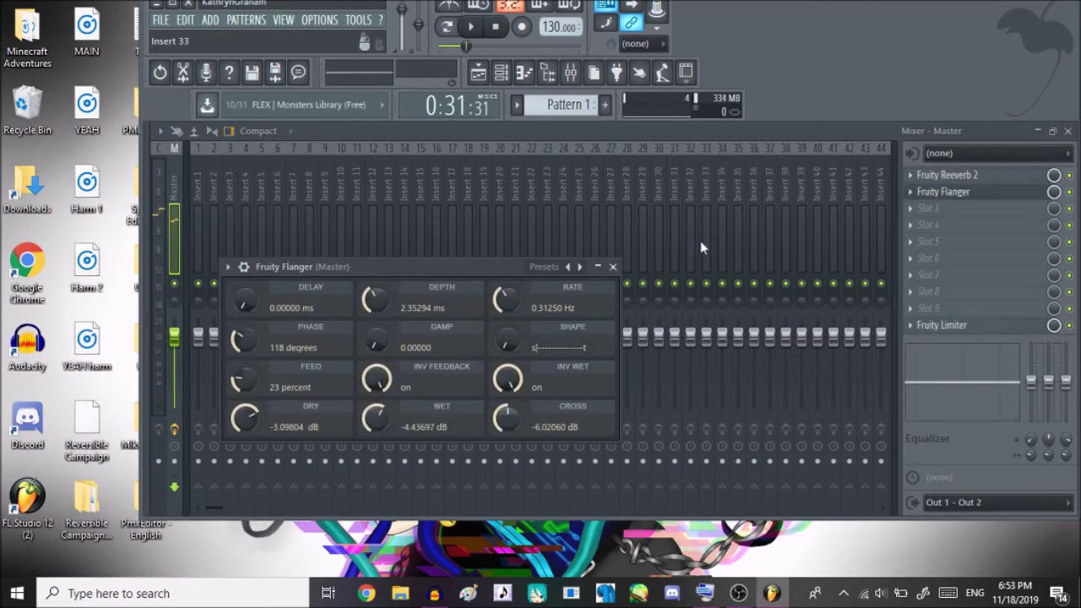
left_click(923, 193)
right_click(924, 195)
mouse_move(917, 211)
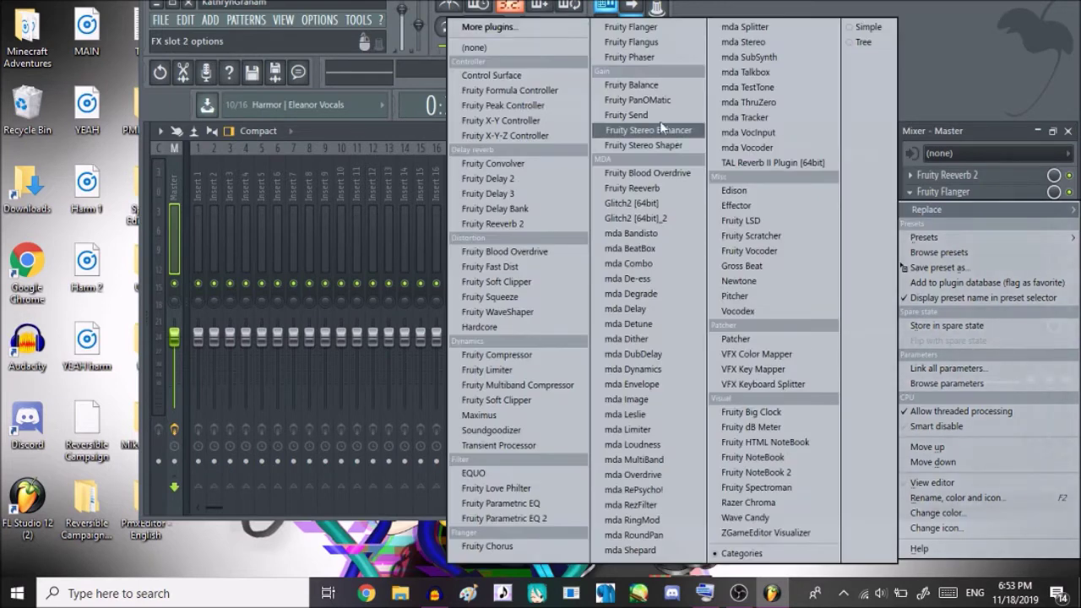
left_click(635, 42)
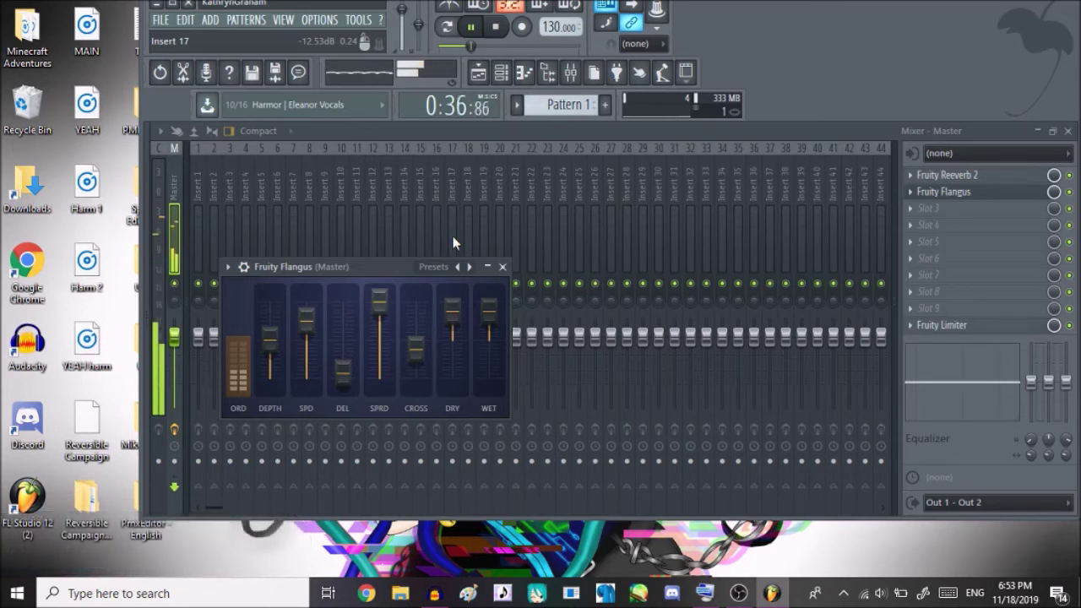
key("space")
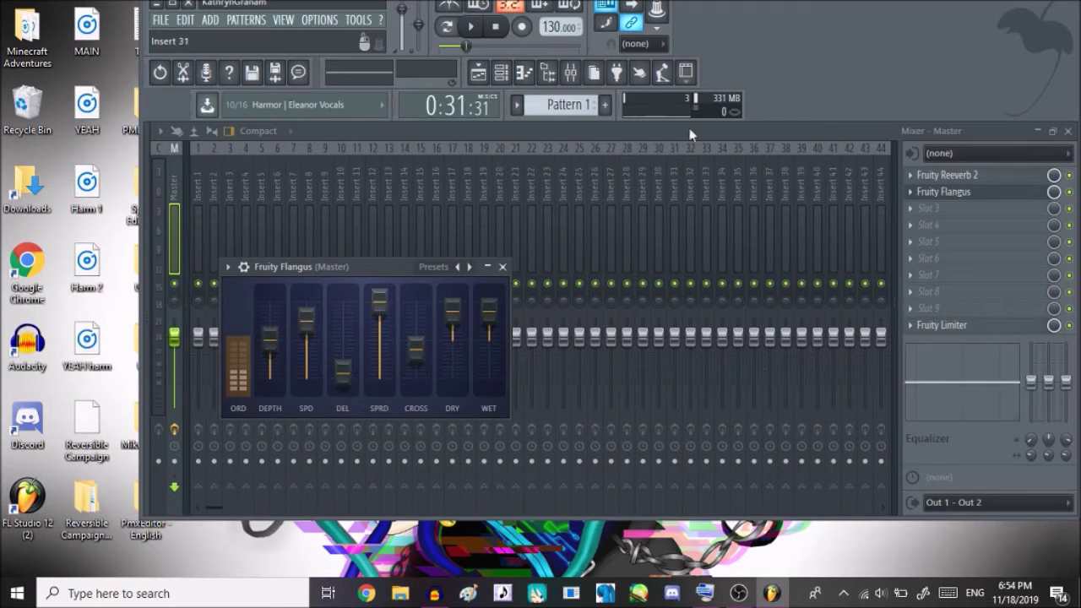
key("space")
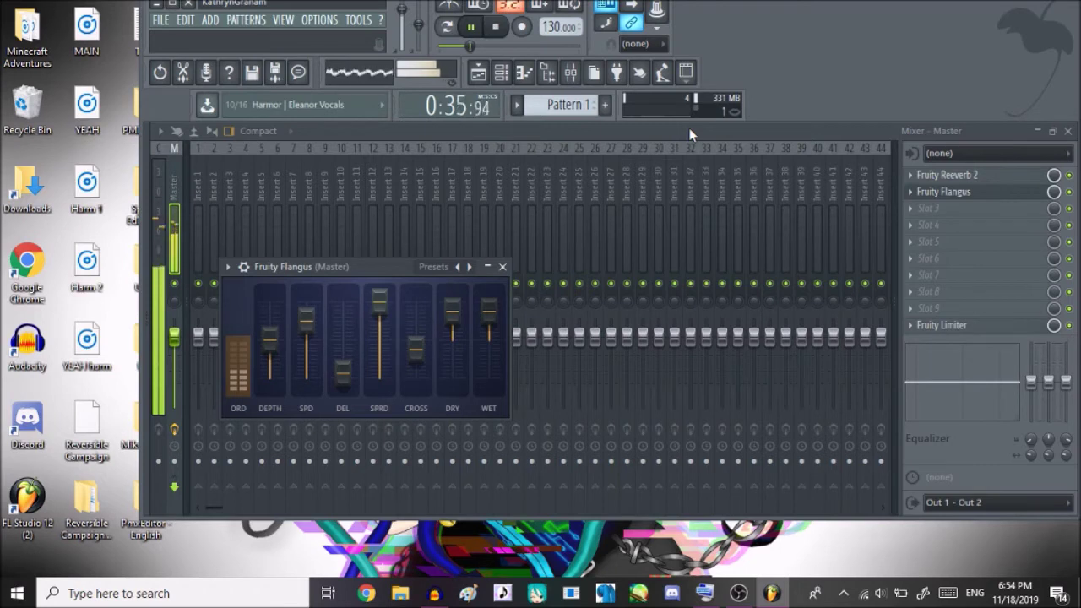
key("space")
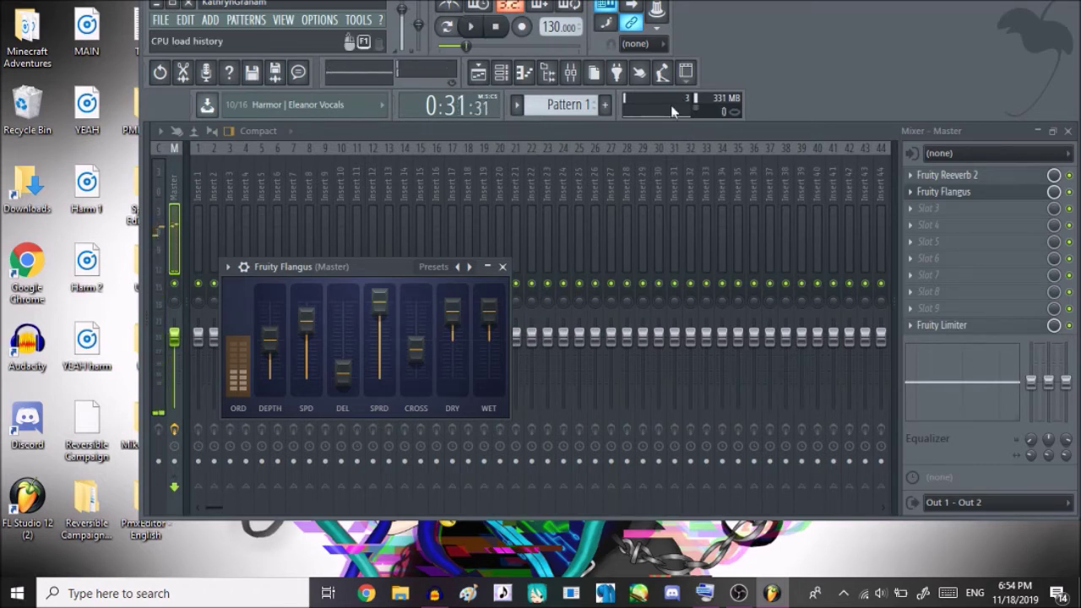
Export the song as the WAV file 'untitled Harm 1' on the Desktop, then minimize FL Studio
left_click(161, 20)
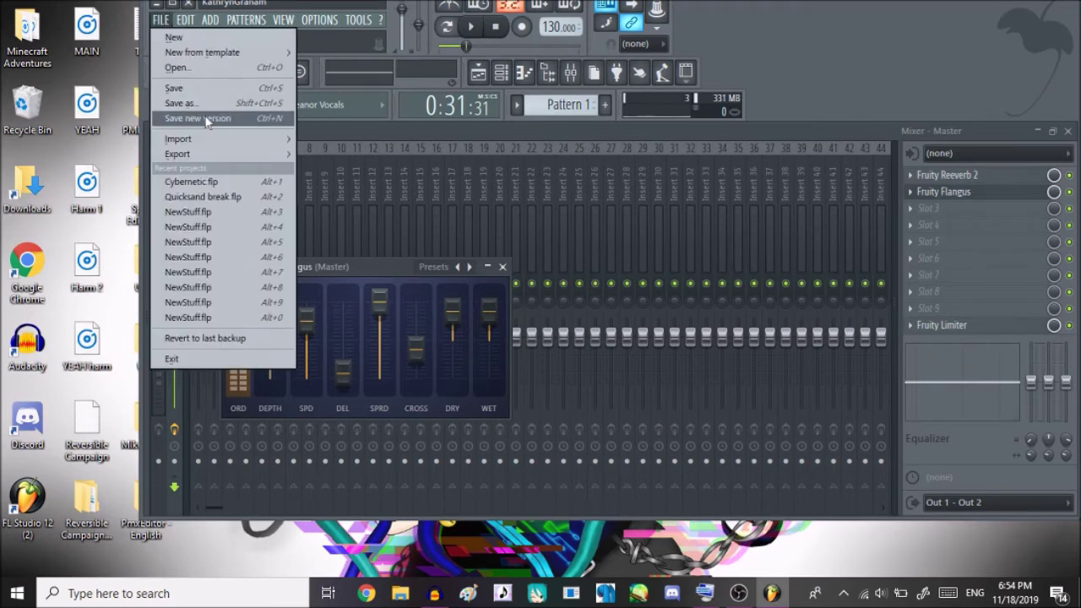
mouse_move(210, 149)
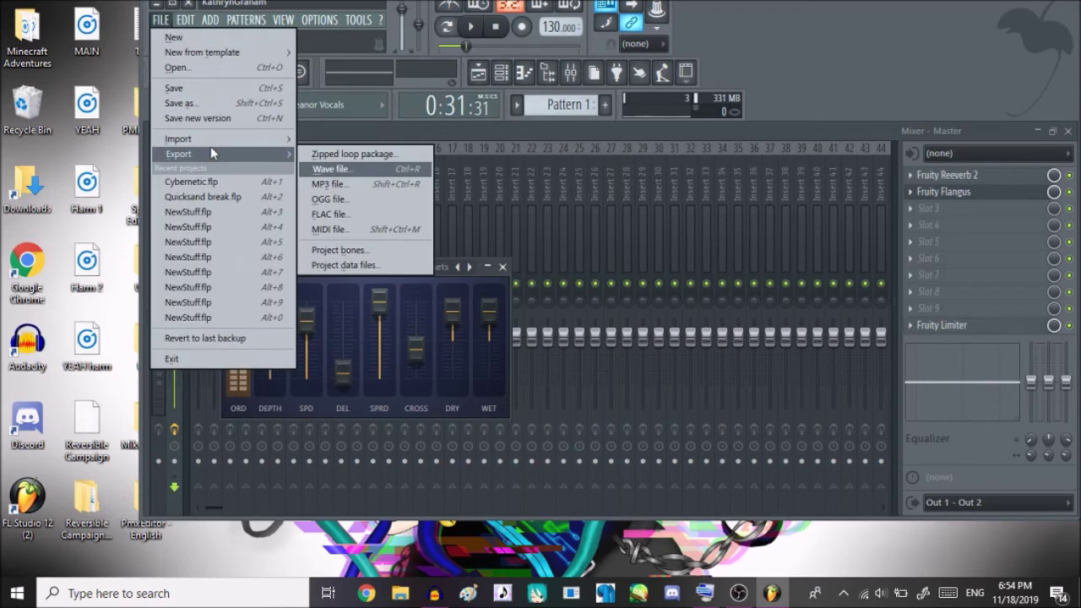
left_click(330, 167)
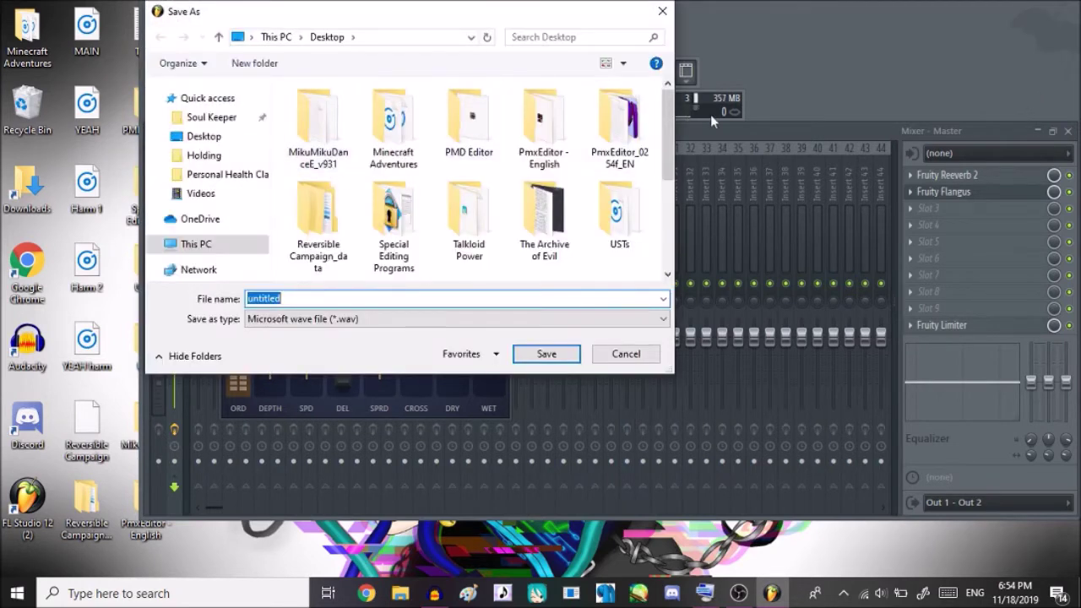
scroll(670, 121, "down", 3)
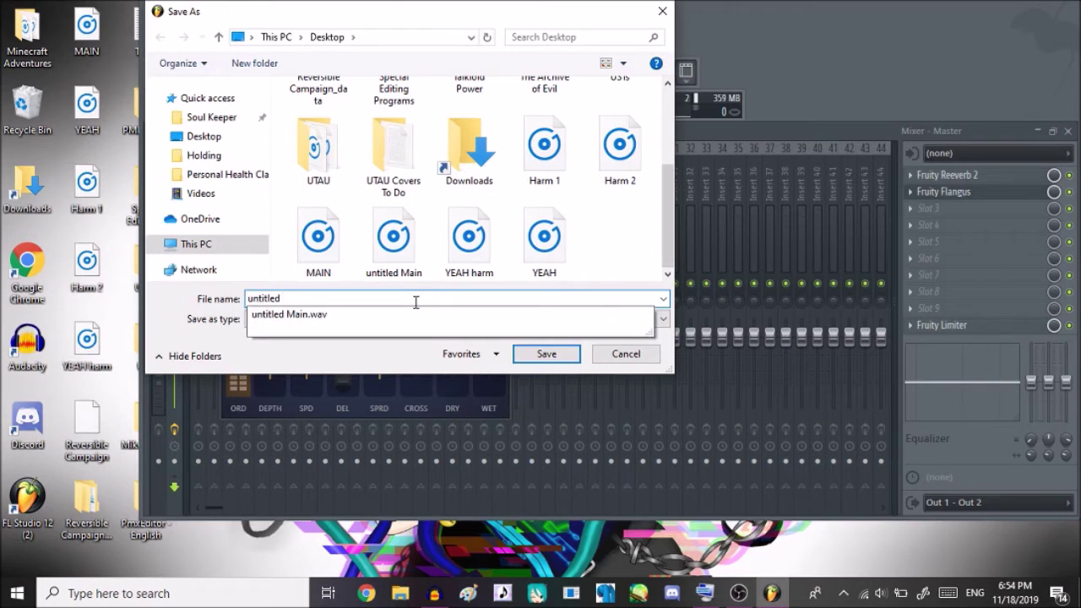
type("Harm 1")
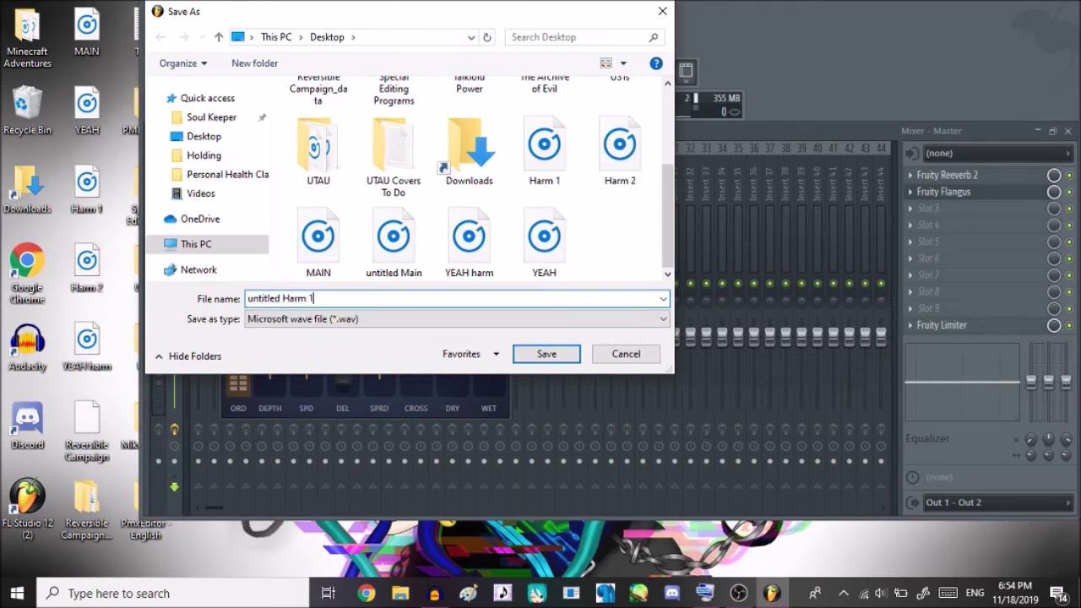
key("Return")
left_click(551, 428)
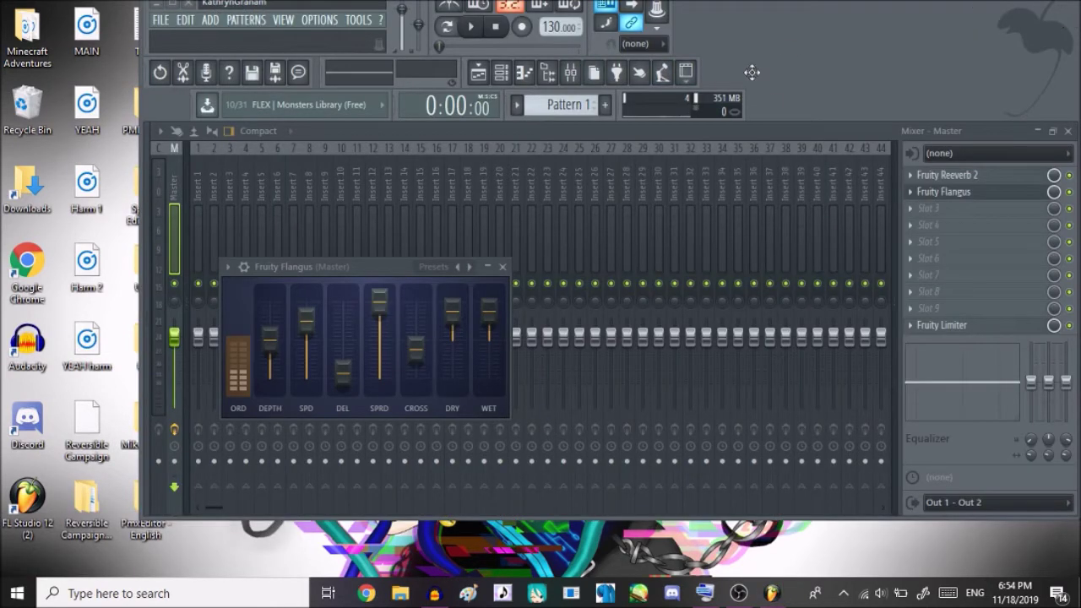
left_click(163, 7)
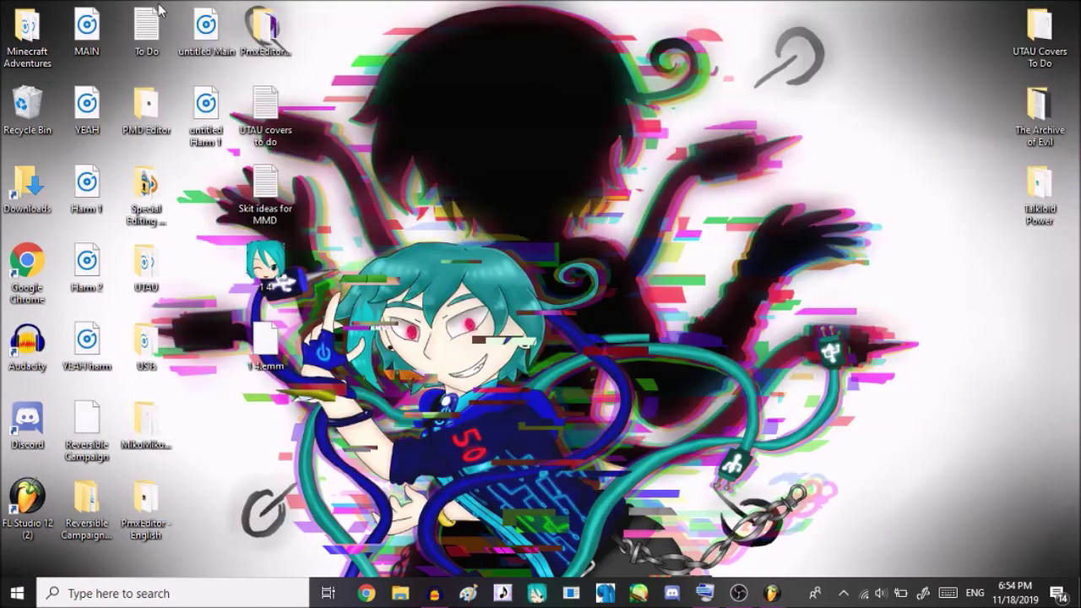
Import the 'untitled Harm 1' WAV from the Desktop into the Audacity project
left_click(444, 587)
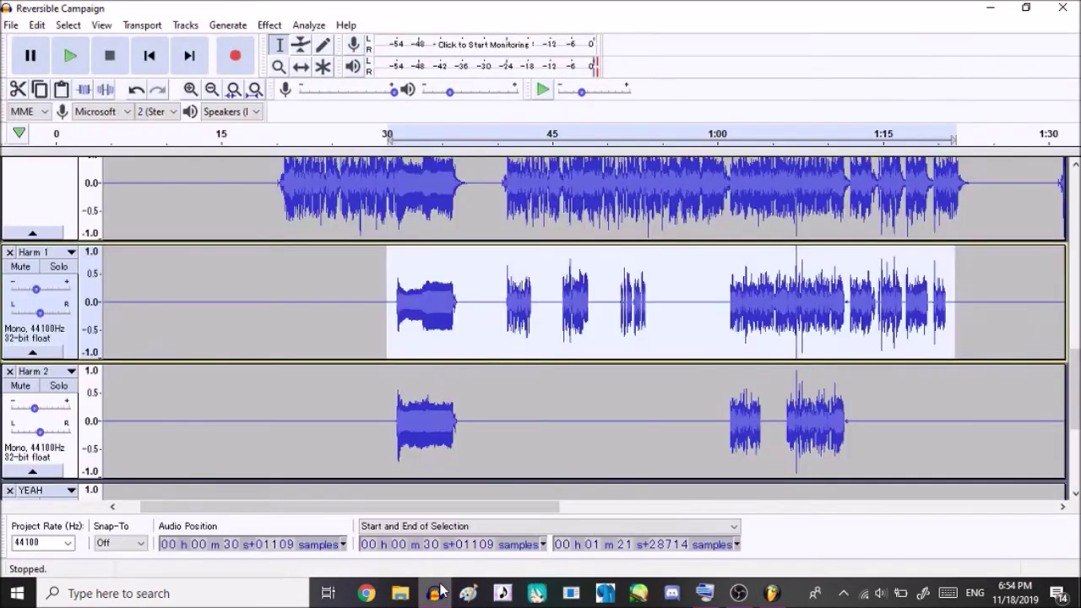
left_click(11, 24)
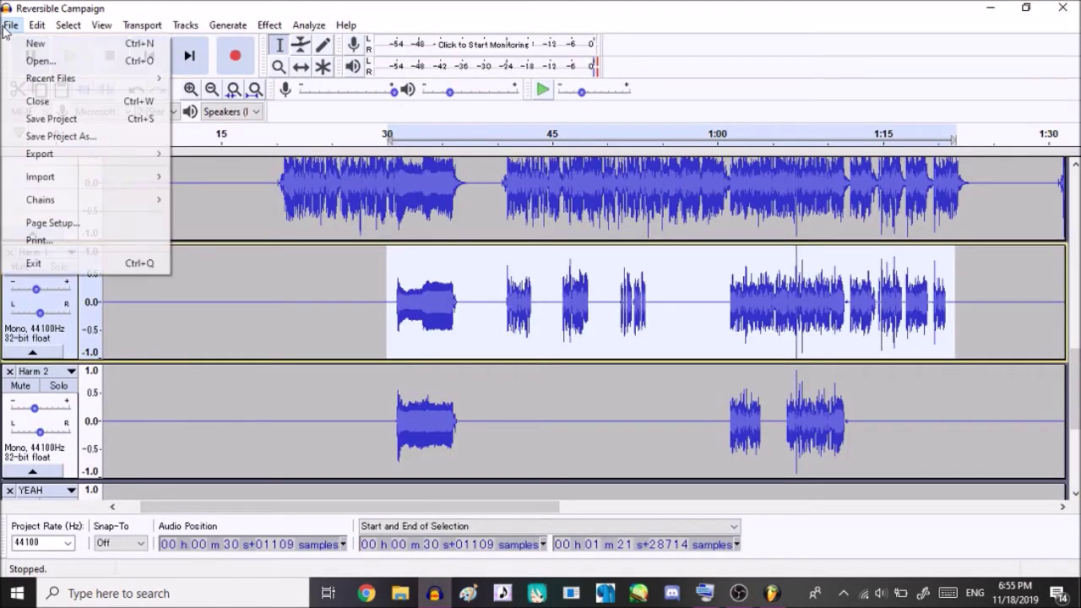
left_click(184, 173)
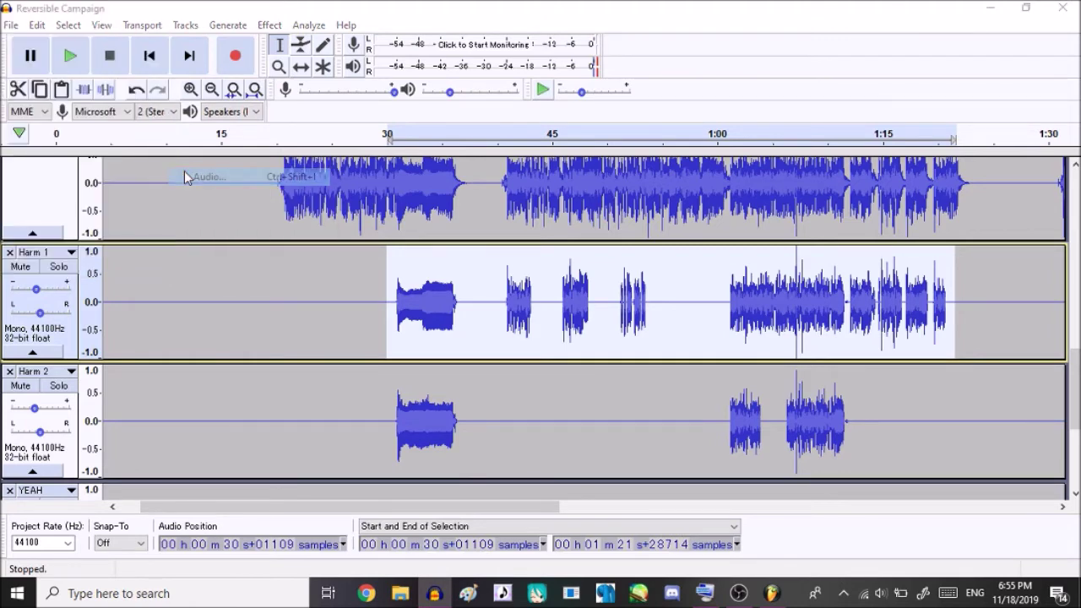
scroll(434, 212, "down", 3)
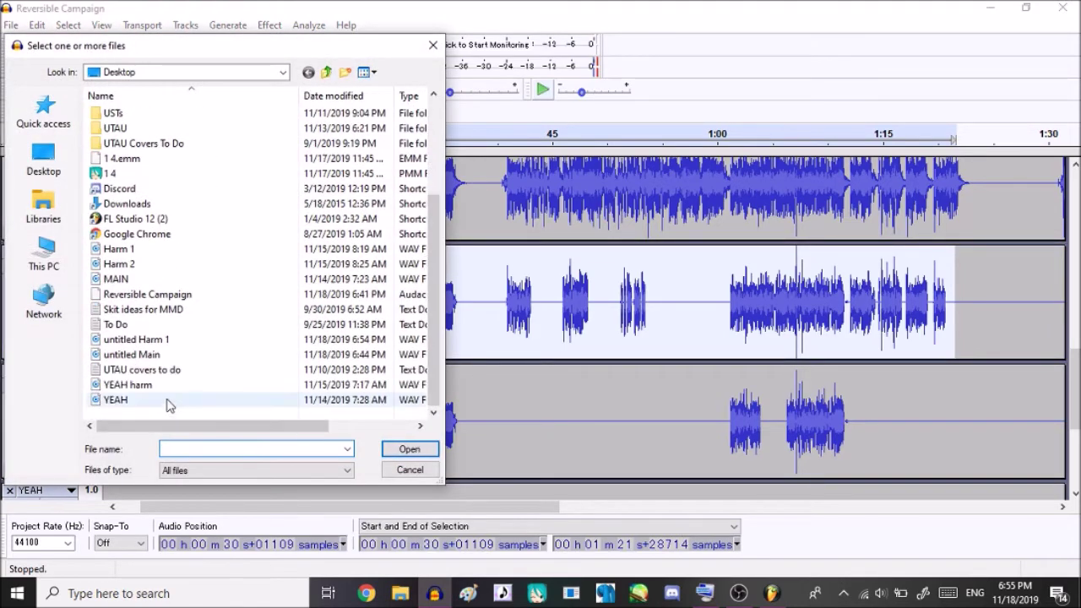
double_click(158, 340)
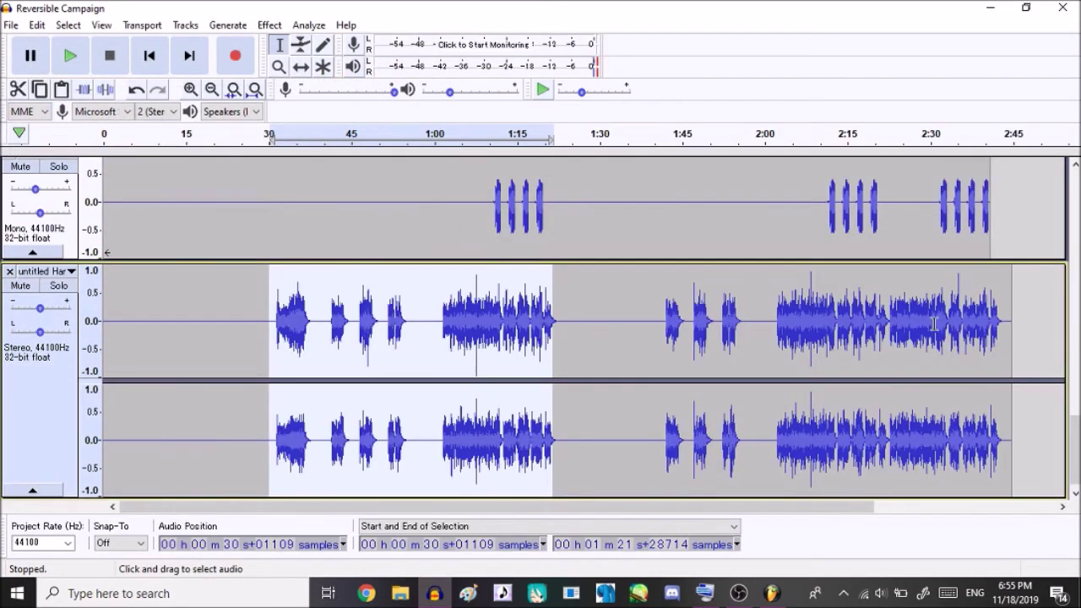
scroll(934, 323, "up", 5)
scroll(935, 323, "down", 5)
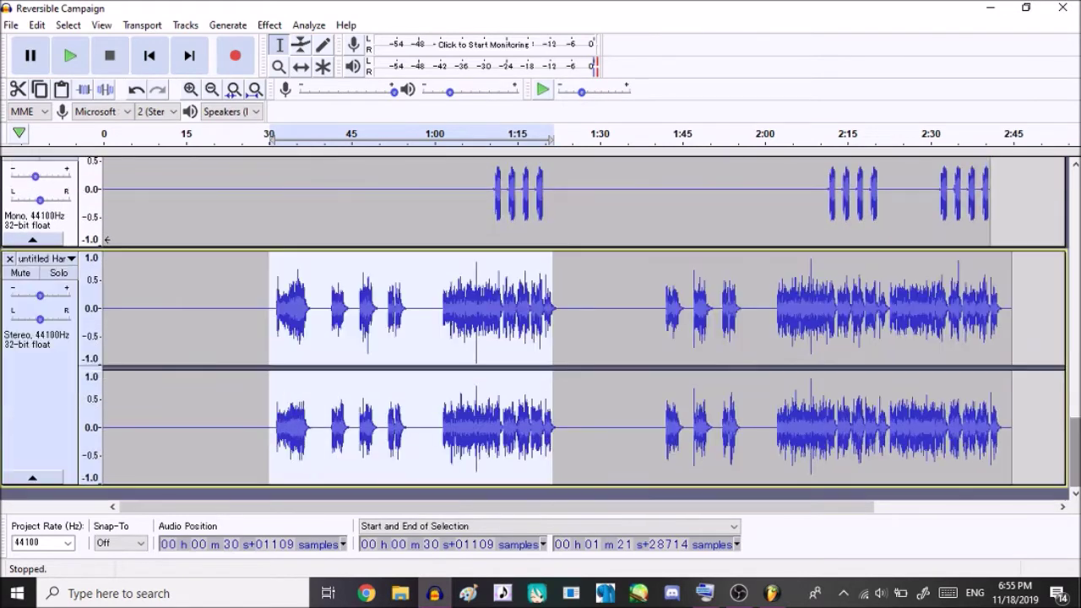
Move the stereo 'untitled Harm 1' track up several places, above Harm 2, to sit under Harm 1
left_click(44, 258)
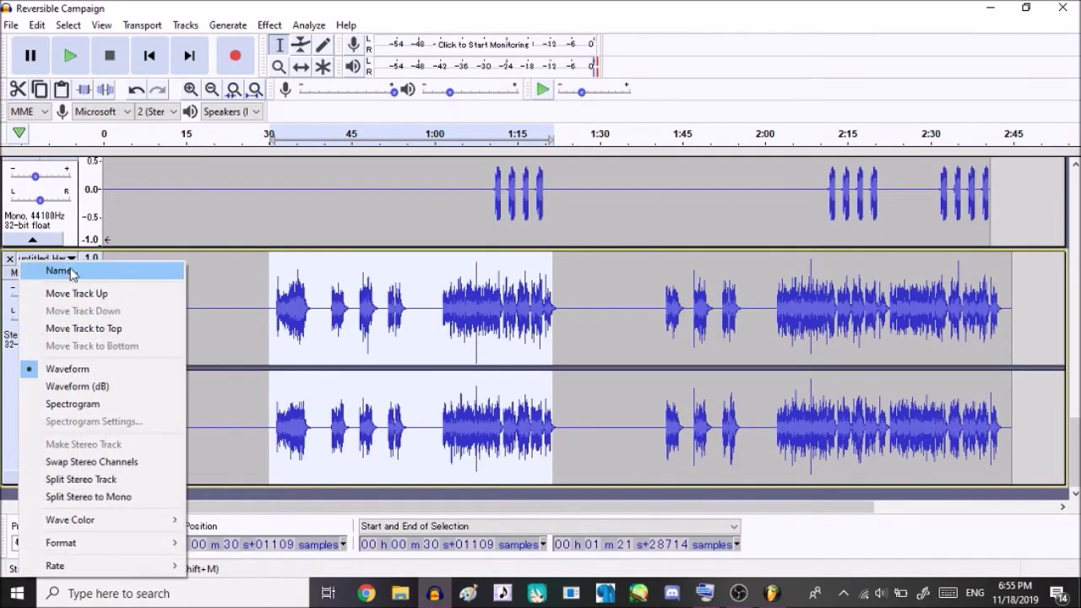
left_click(85, 292)
key("ctrl+shift+Down")
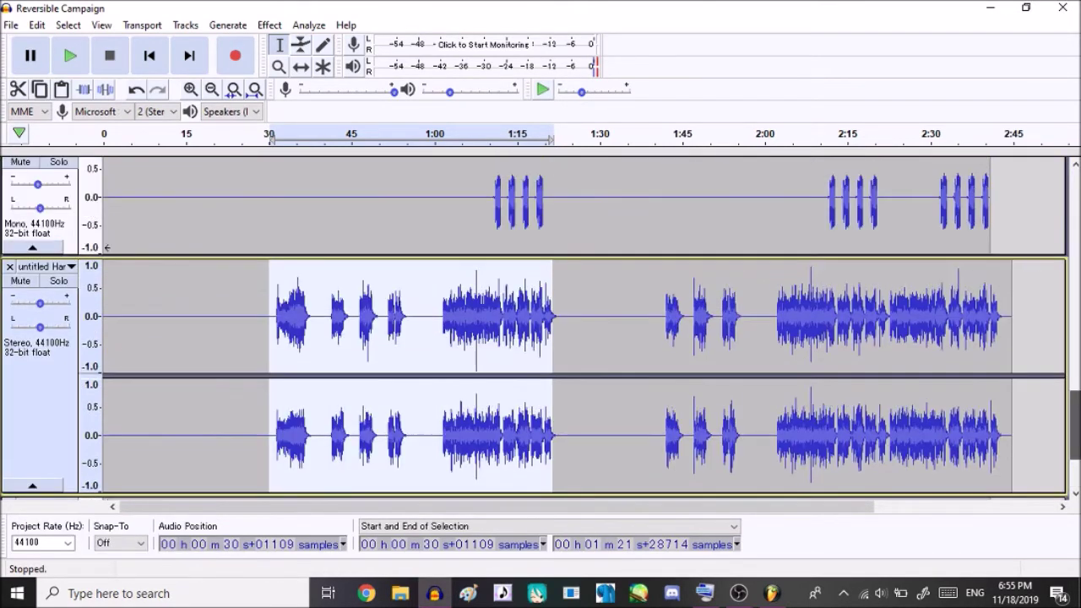
left_click(44, 266)
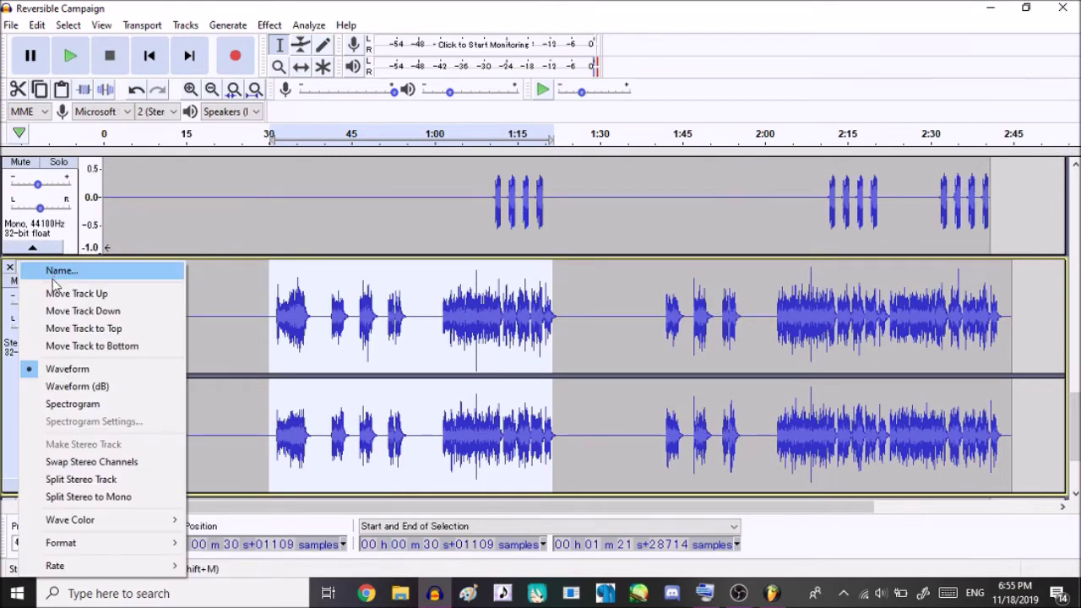
left_click(67, 293)
scroll(655, 293, "up", 5)
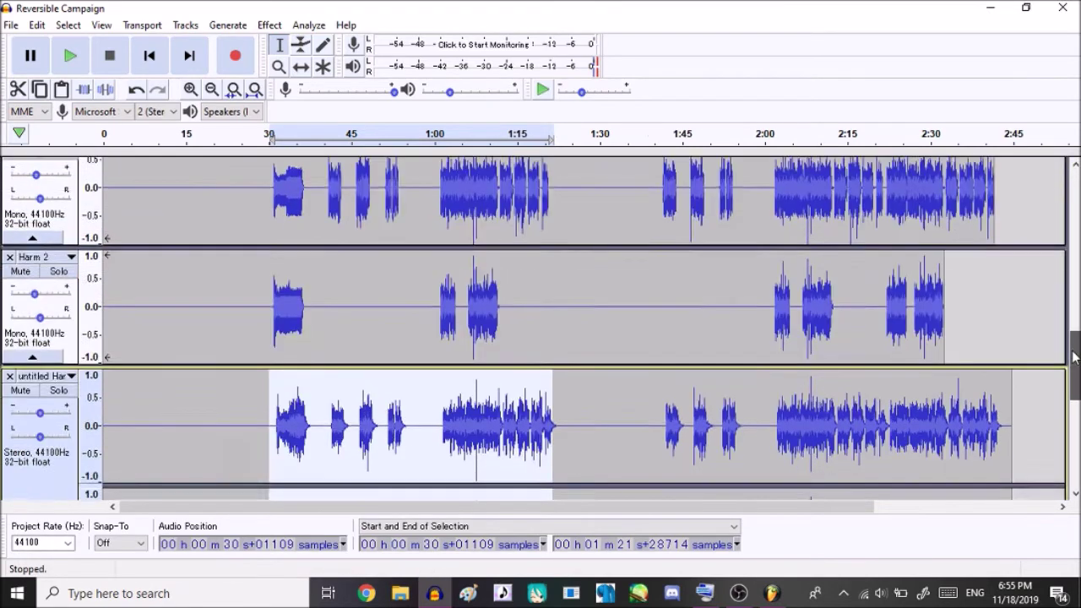
left_click(42, 452)
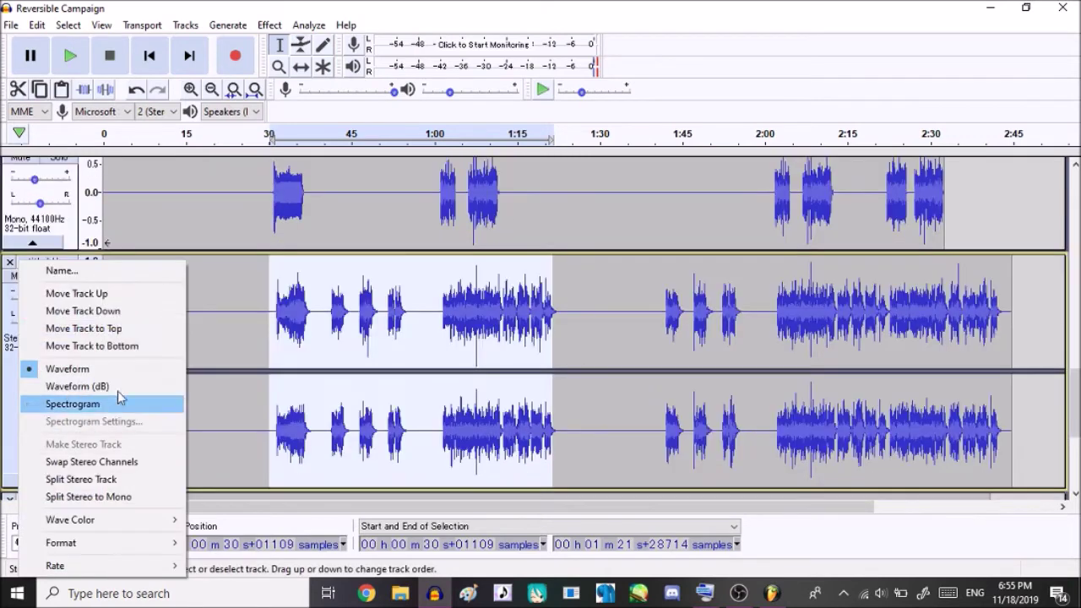
left_click(80, 294)
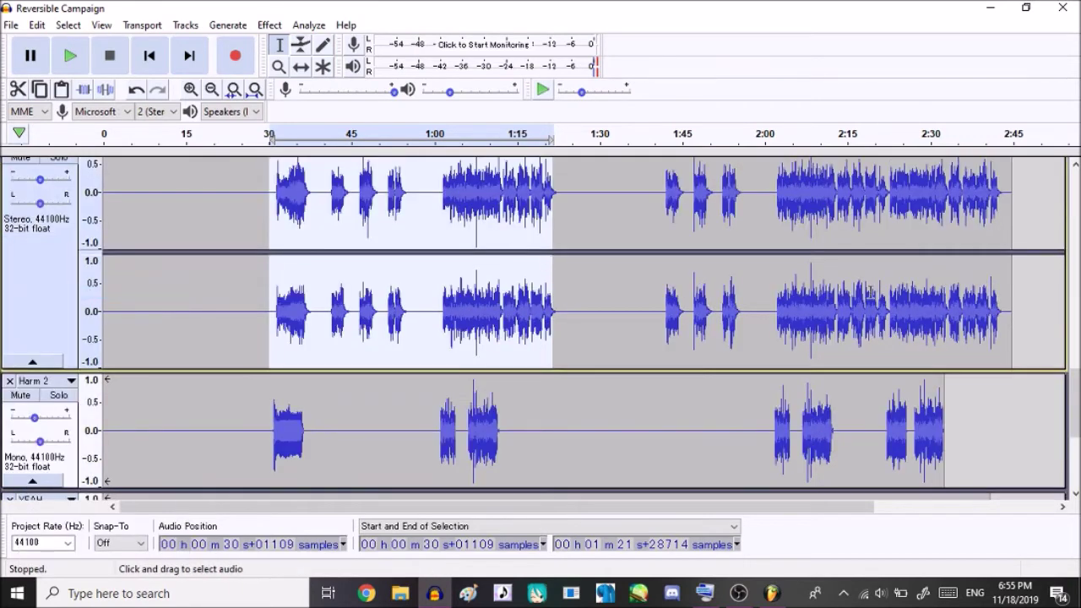
scroll(540, 338, "up", 3)
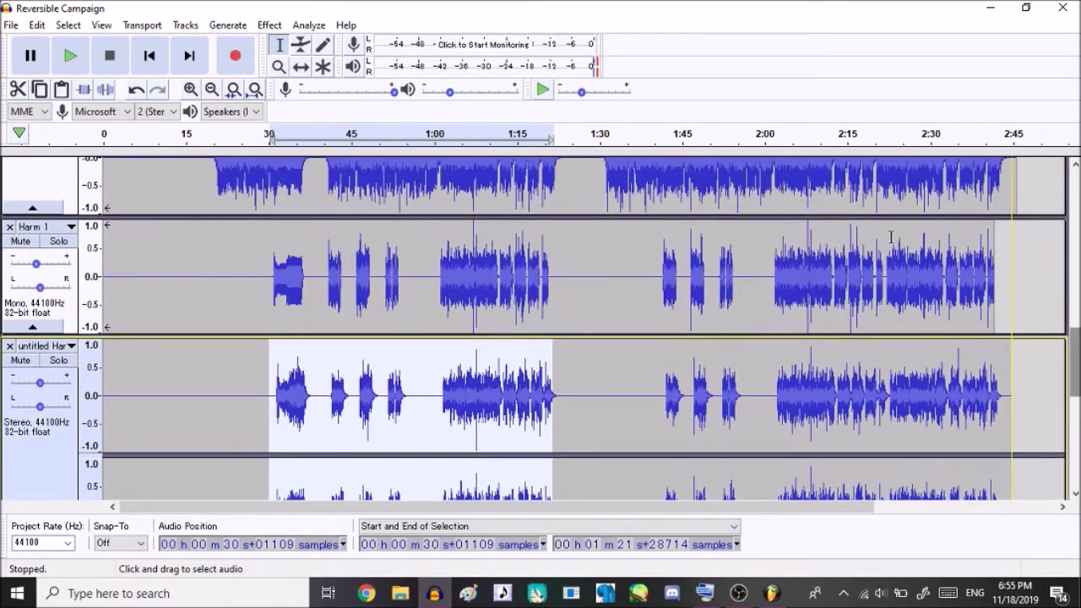
Zoom in and nudge the stereo harmony track with Time Shift to align its start with Harm 1
left_click(191, 89)
left_click(191, 89)
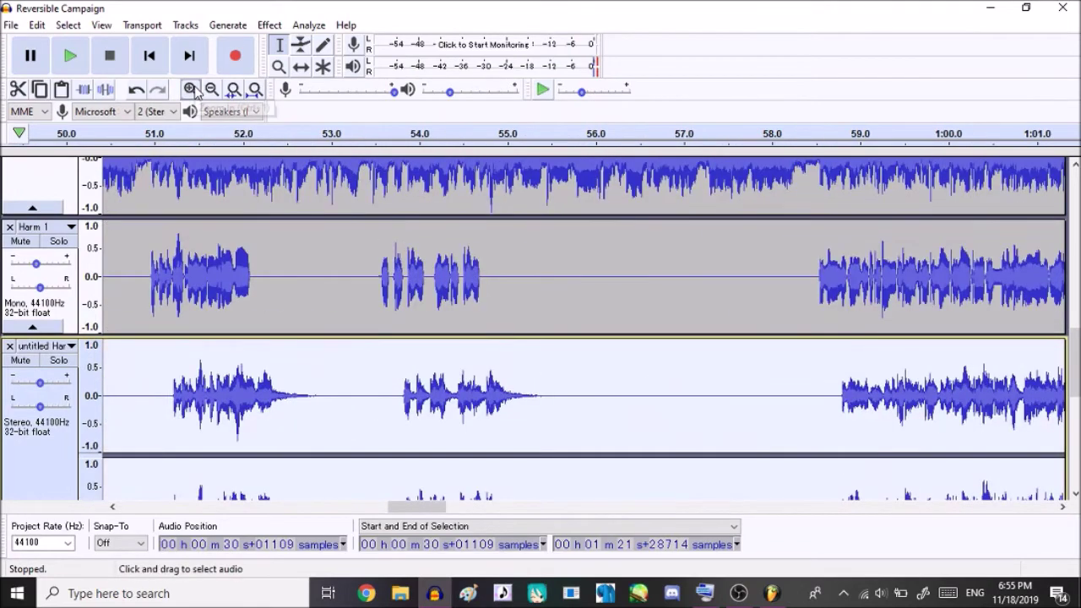
left_click(301, 67)
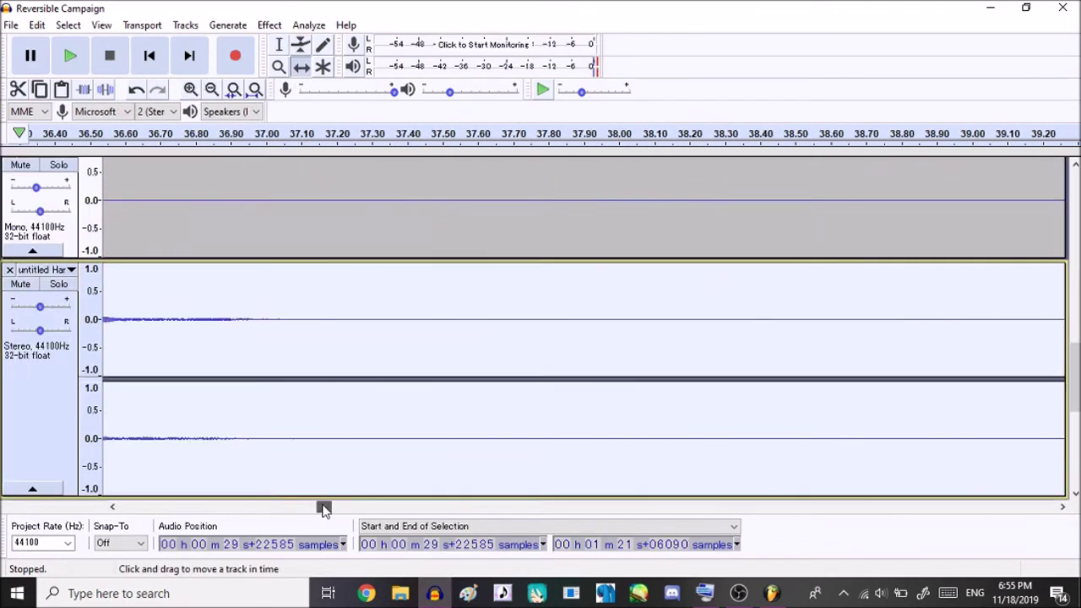
left_click_drag(321, 504, 288, 507)
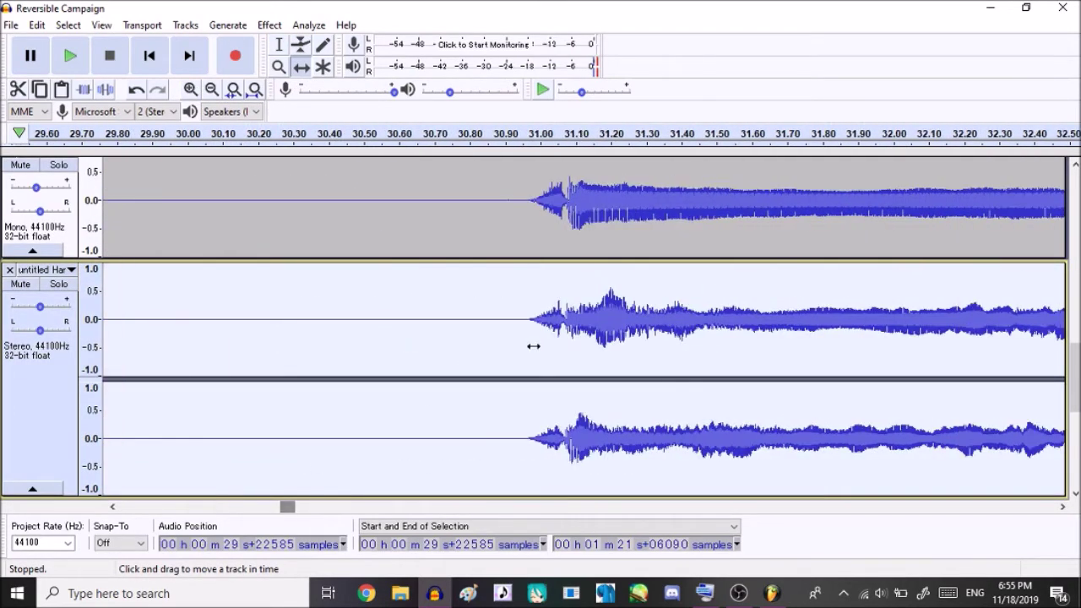
left_click_drag(548, 343, 544, 343)
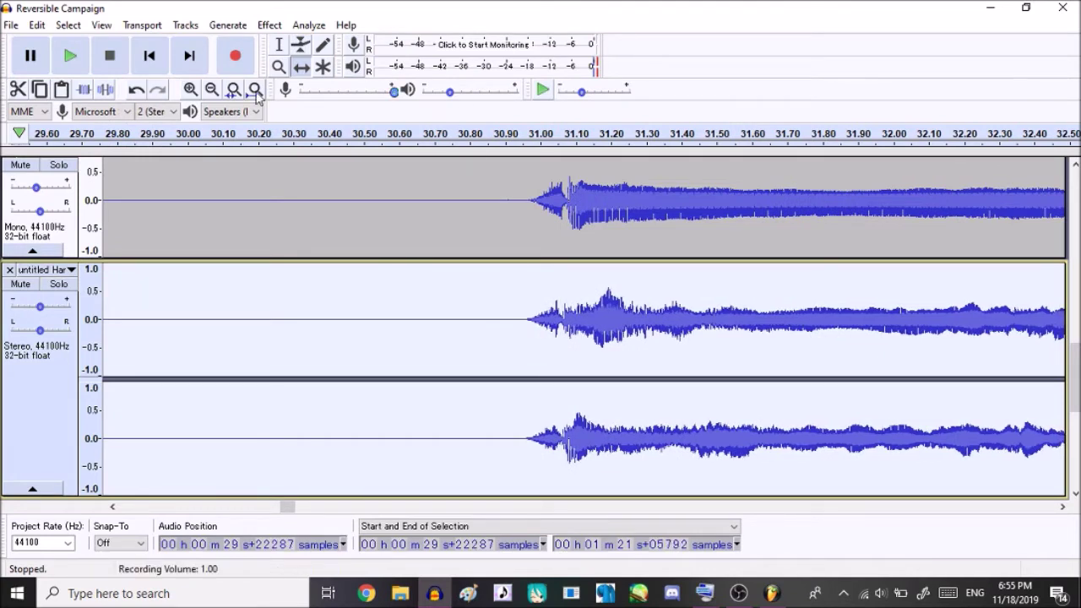
left_click(191, 89)
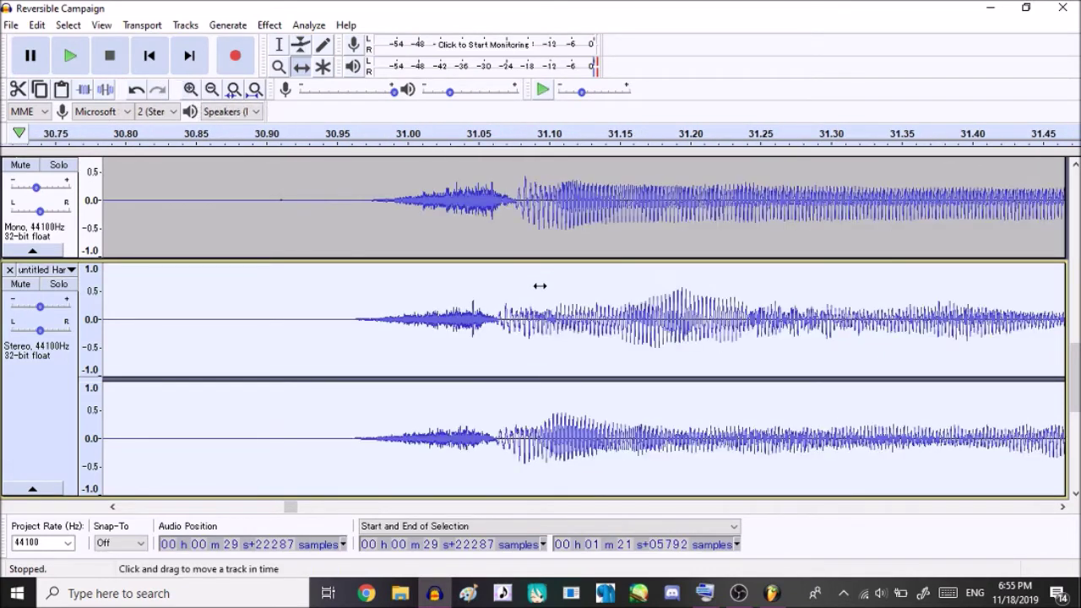
left_click_drag(534, 309, 541, 306)
left_click(212, 89)
left_click(212, 90)
left_click(212, 89)
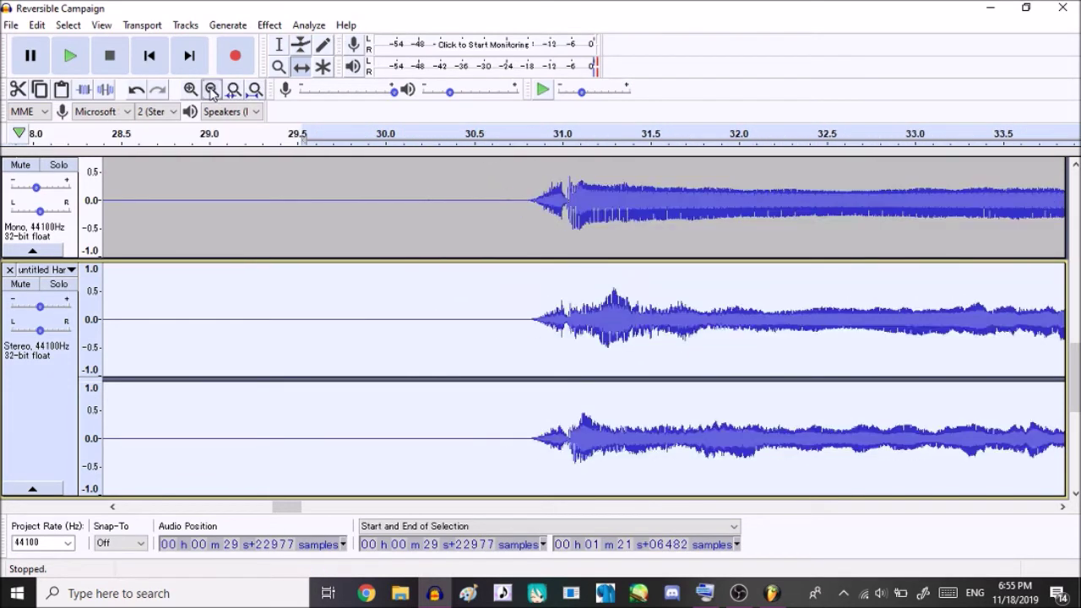
left_click(212, 89)
left_click(212, 90)
left_click(212, 89)
Play back to check alignment, then mute the first Reversible music track
key("space")
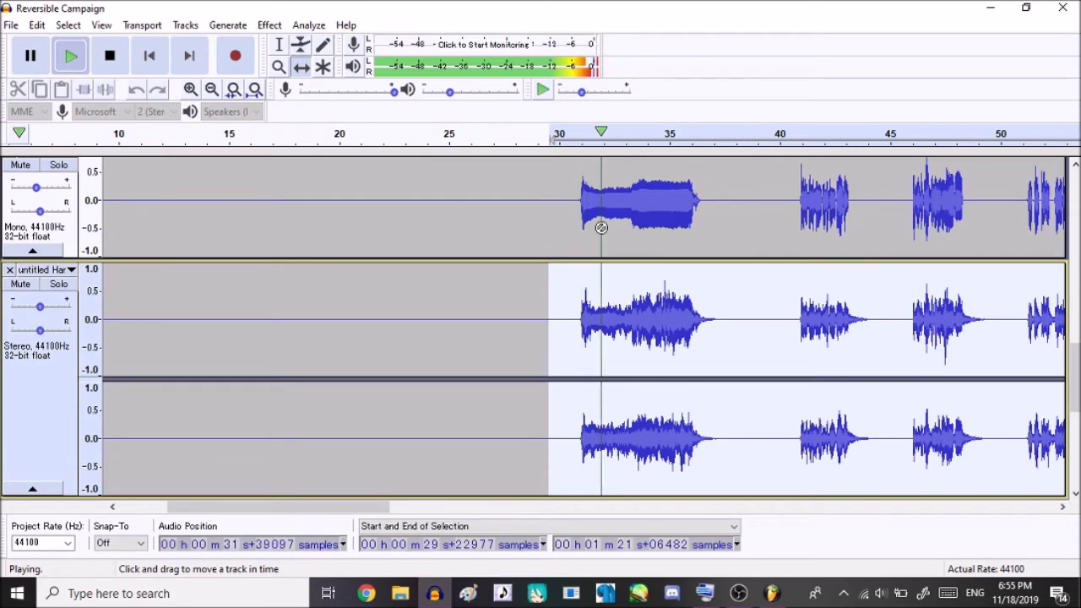
left_click_drag(1075, 379, 1059, 179)
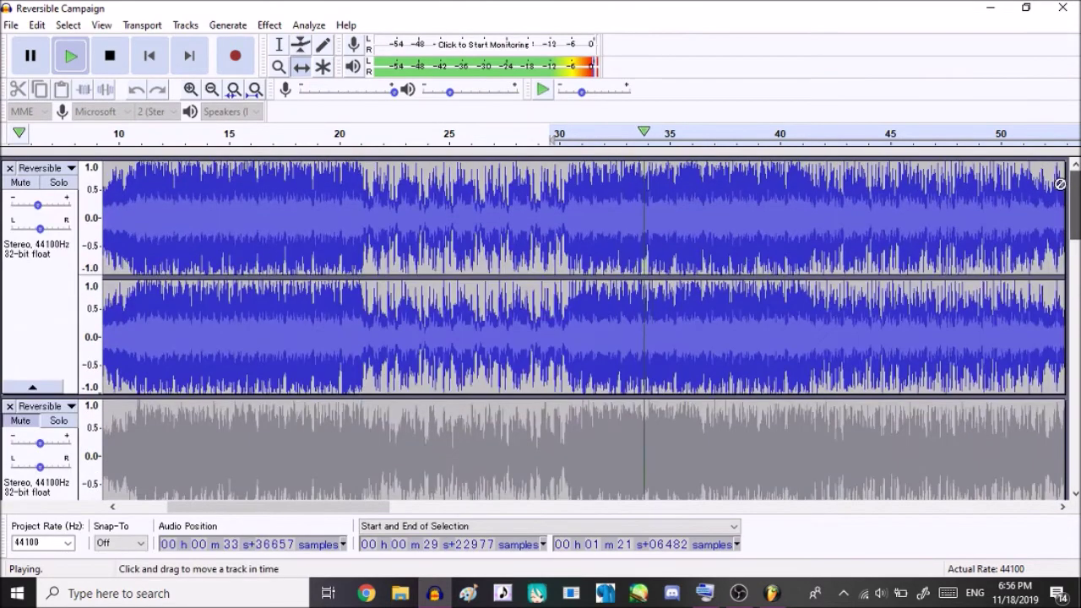
left_click(116, 54)
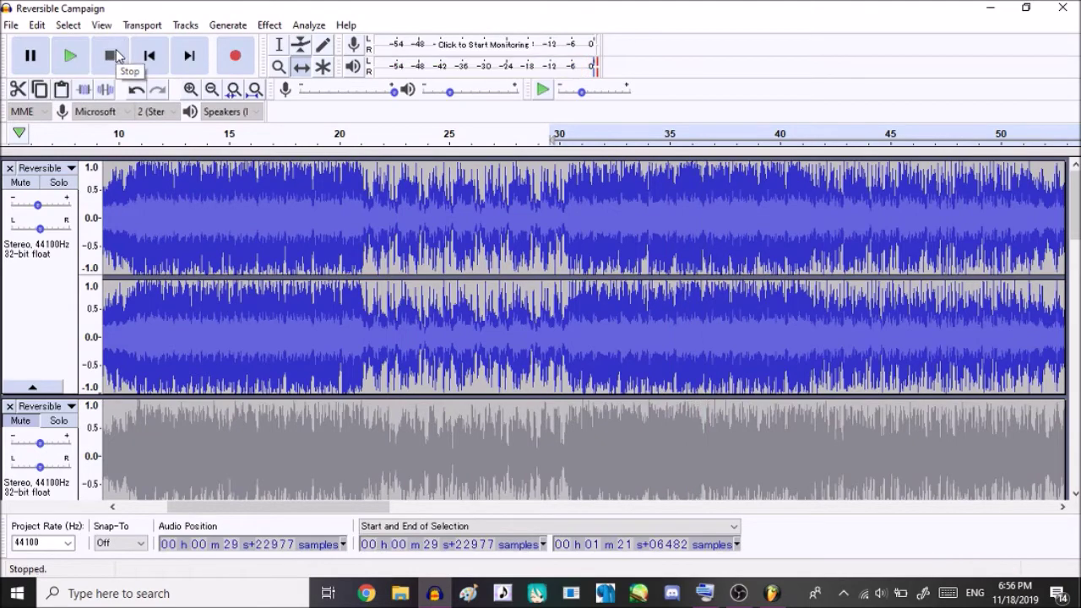
left_click(20, 183)
left_click_drag(1075, 205, 1057, 325)
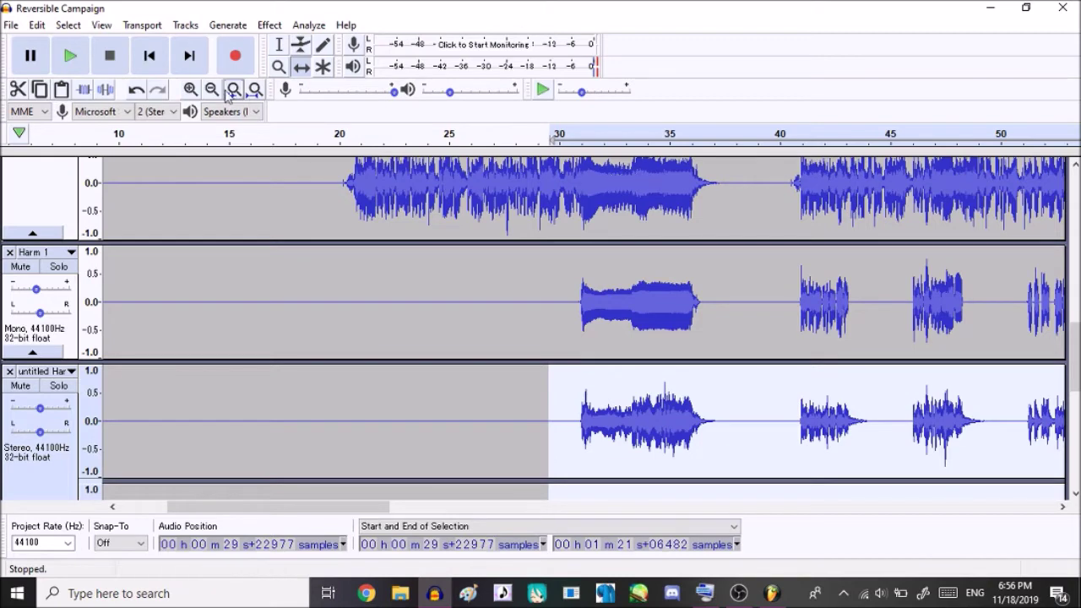
Zoom in near 41 s and shift the effected harmony slightly earlier to match Harm 1
left_click(189, 89)
left_click(189, 89)
left_click(189, 89)
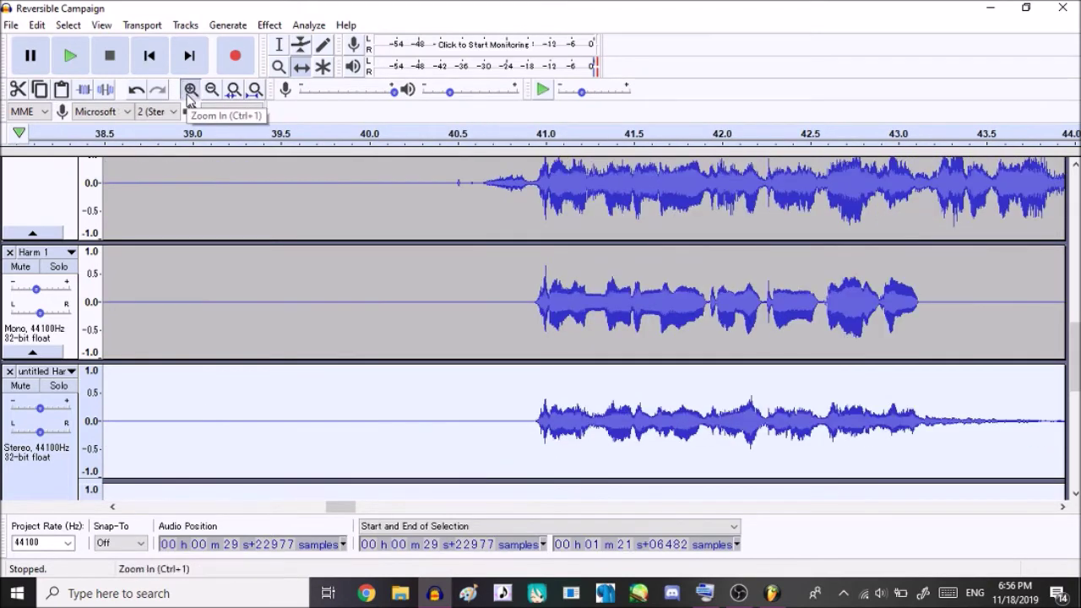
left_click(189, 90)
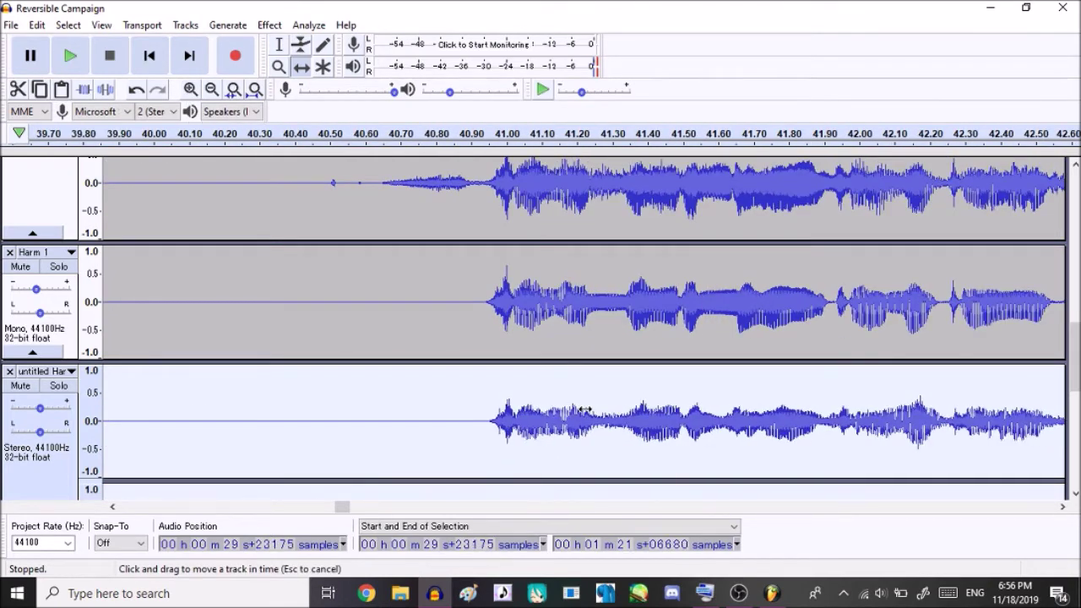
scroll(506, 355, "down", 2)
left_click(191, 89)
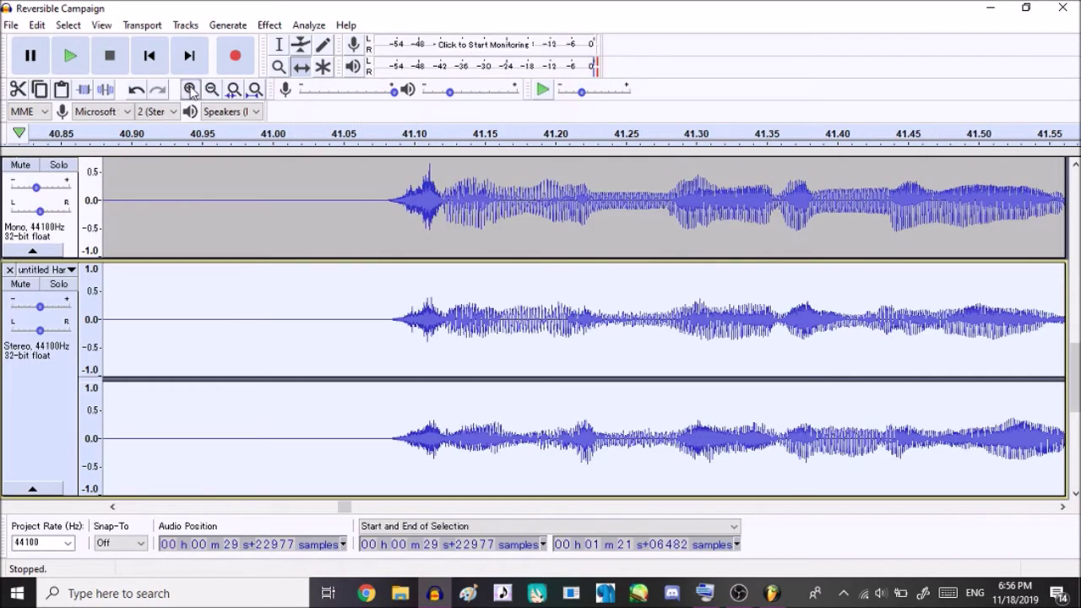
left_click(190, 89)
left_click_drag(477, 429, 473, 429)
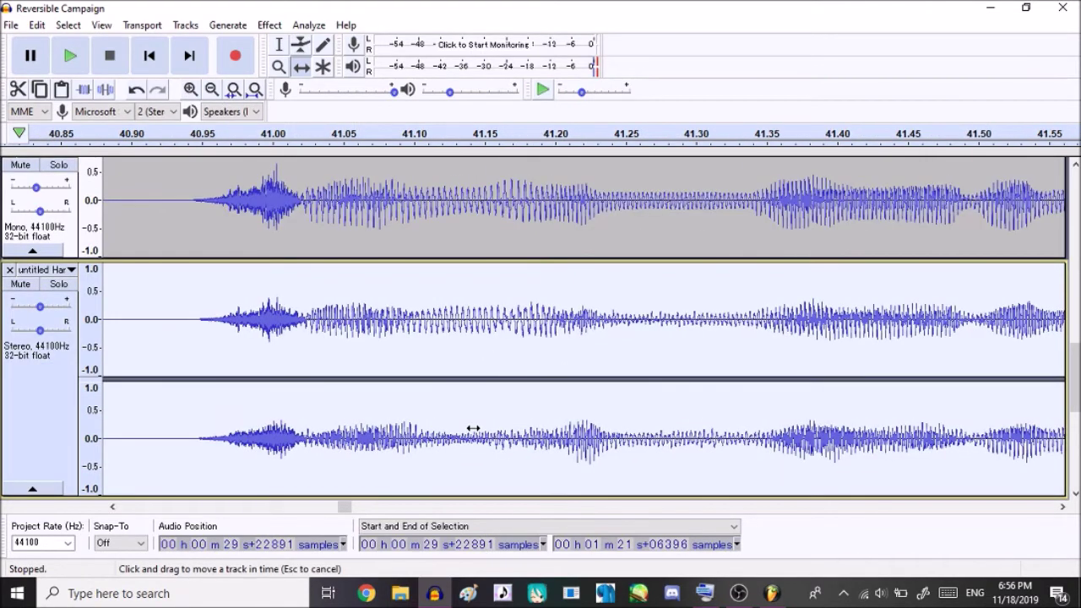
Play the section zoomed out to confirm the harmony alignment
key("space")
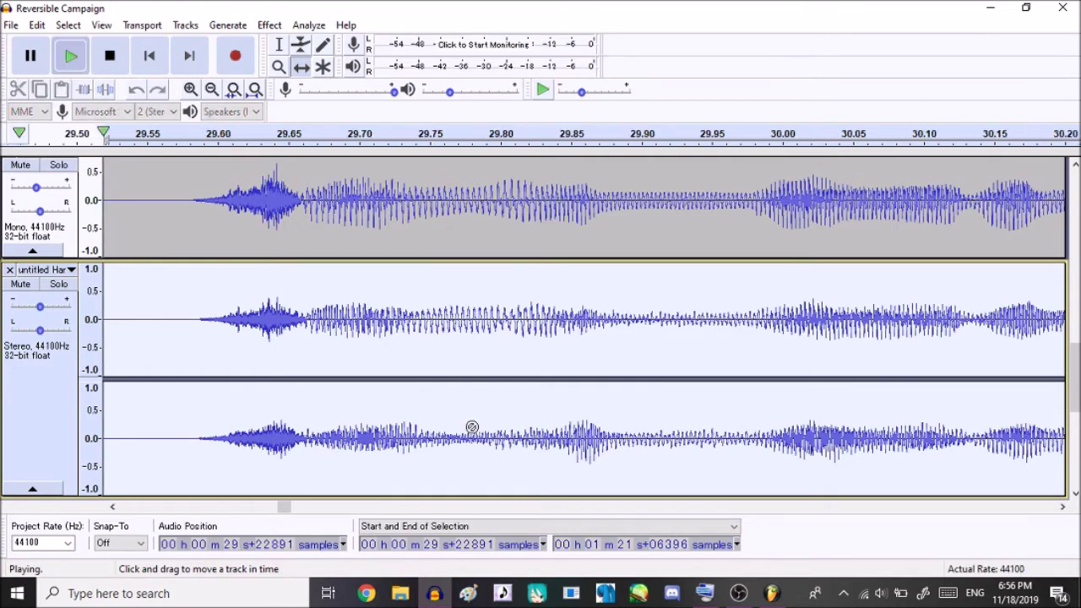
left_click(214, 90)
left_click(211, 89)
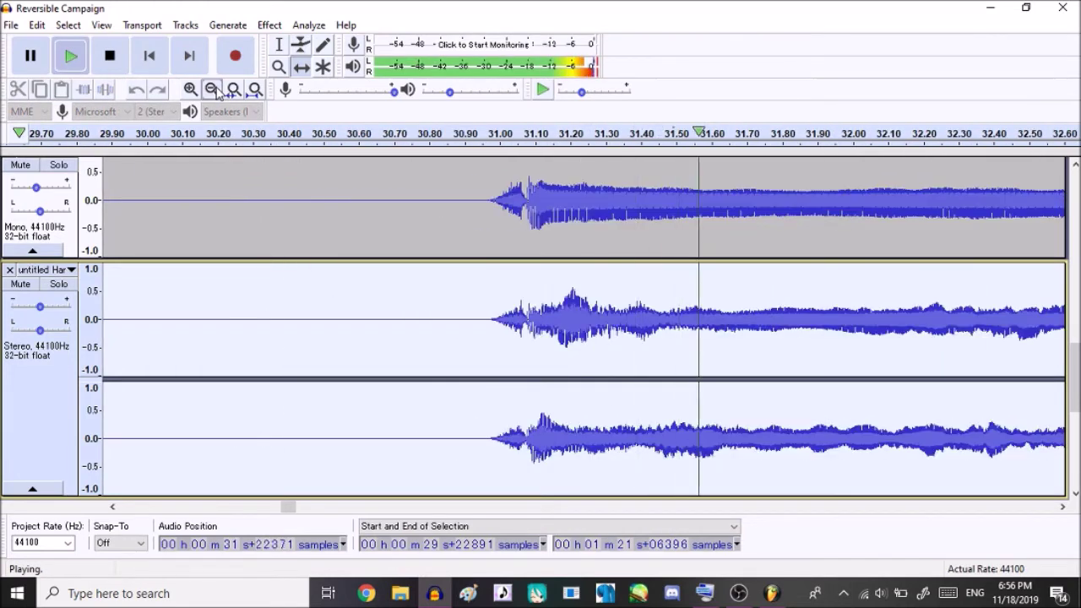
left_click(212, 90)
left_click(212, 90)
left_click(212, 90)
left_click(212, 90)
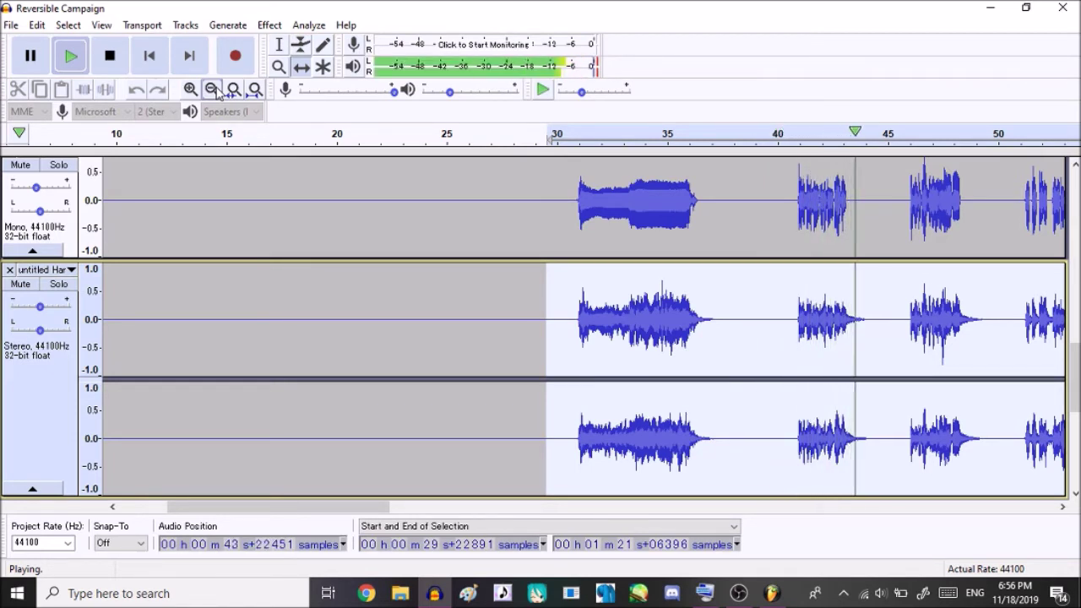
key("space")
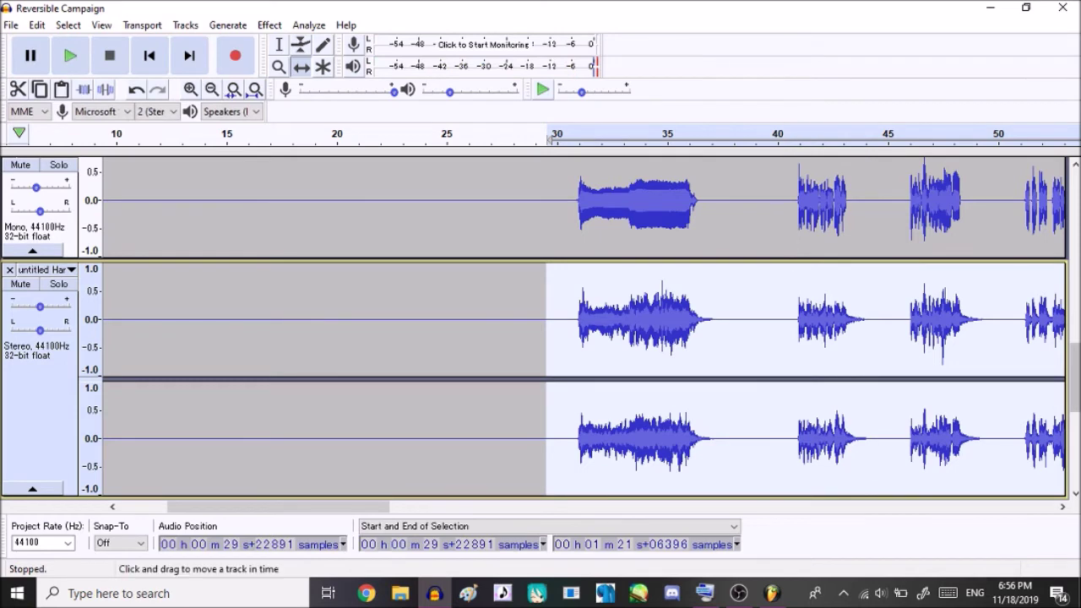
Mute the original Harm 1 track and listen to the effected harmony alone
scroll(1075, 376, "up", 3)
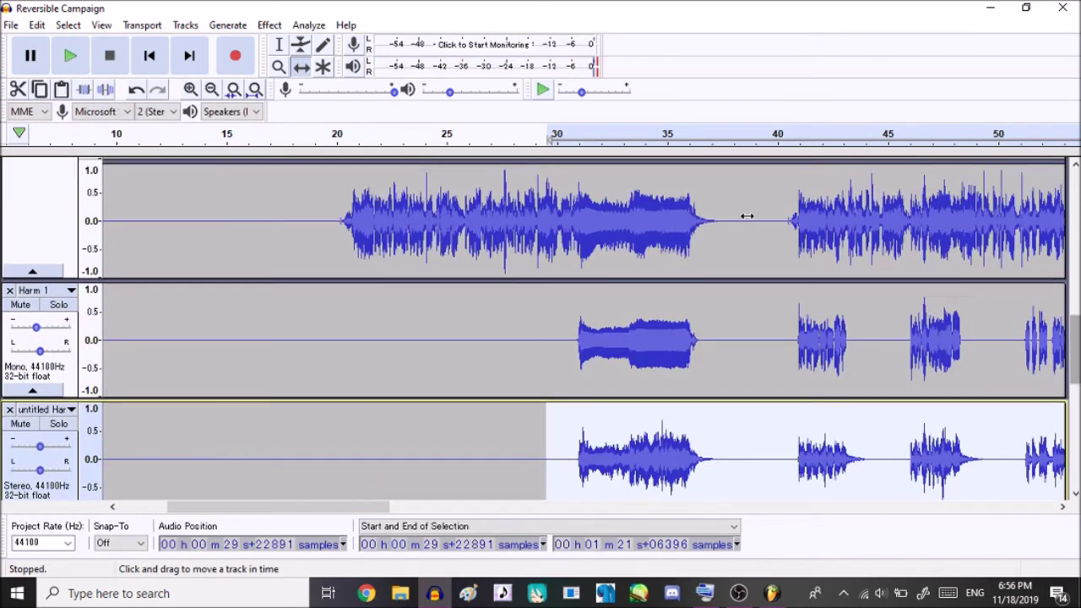
left_click(21, 305)
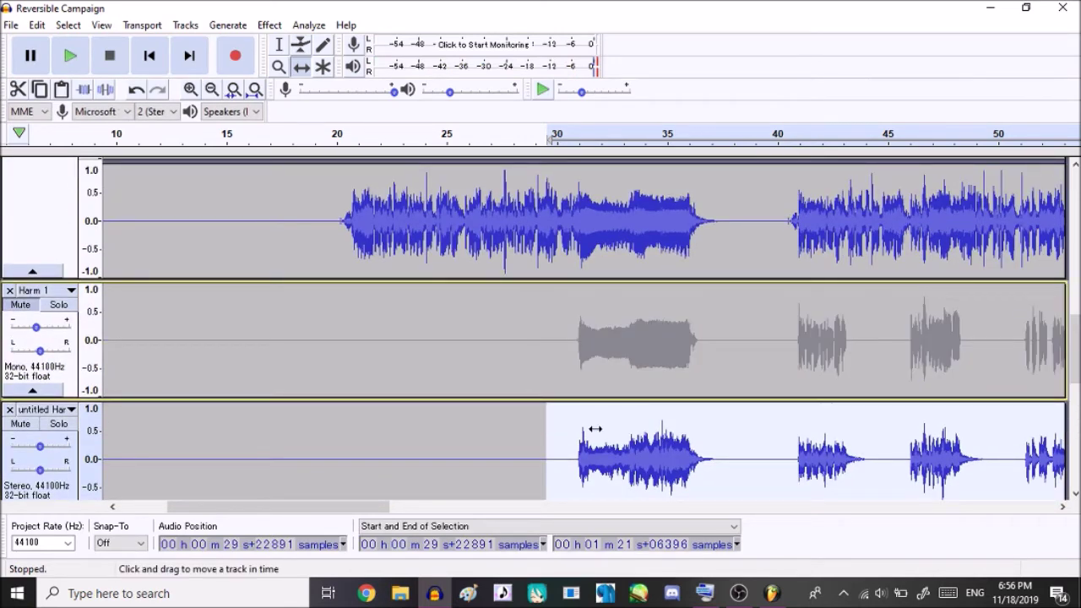
key("space")
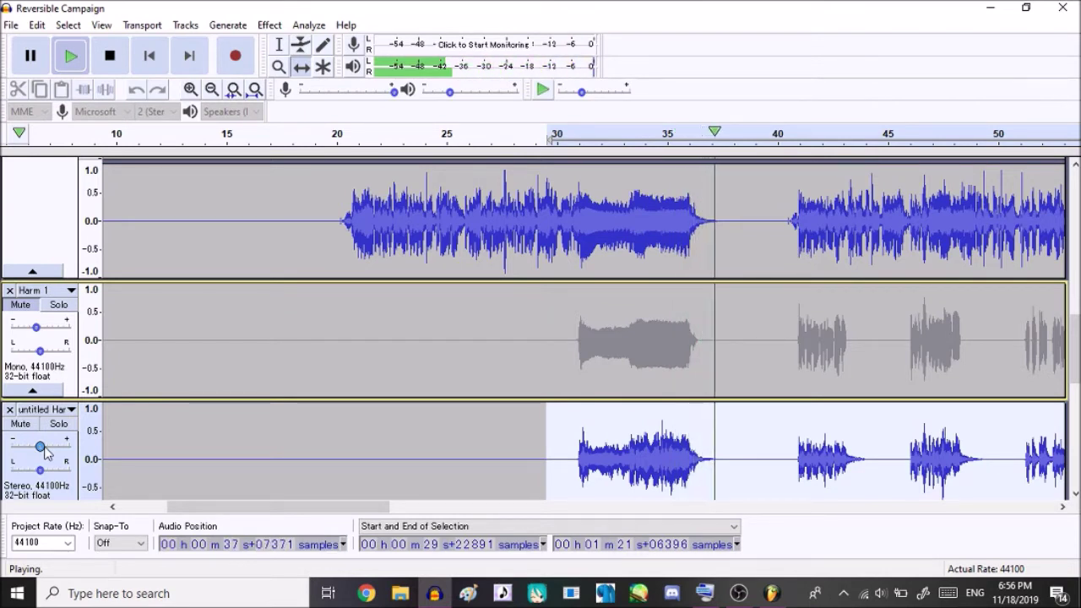
key("space")
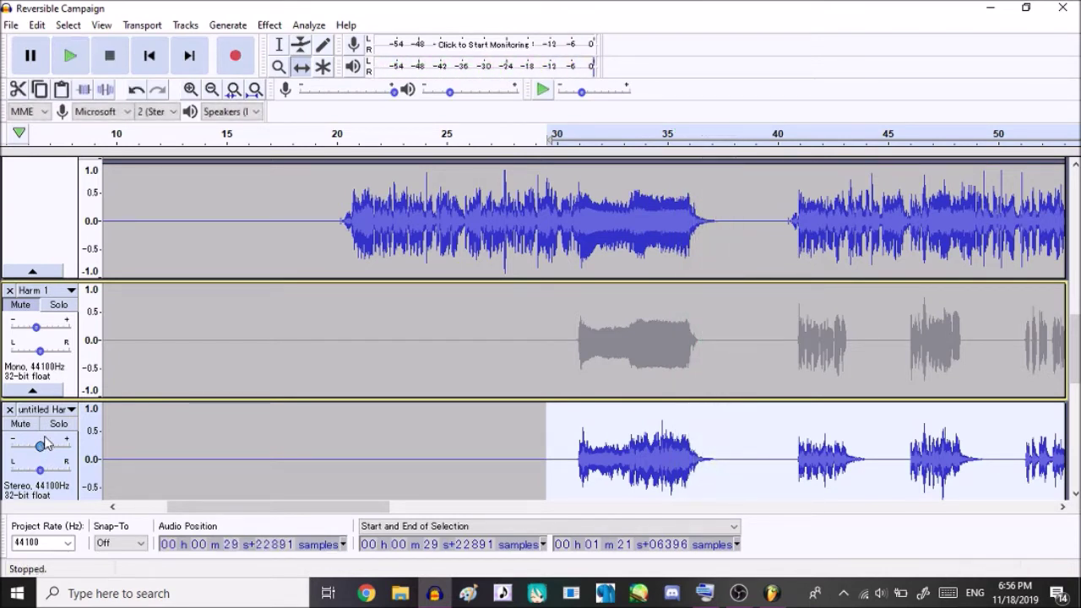
Lower the untitled Harm 1 track's gain and select about 40.7–49.5 s
left_click(40, 446)
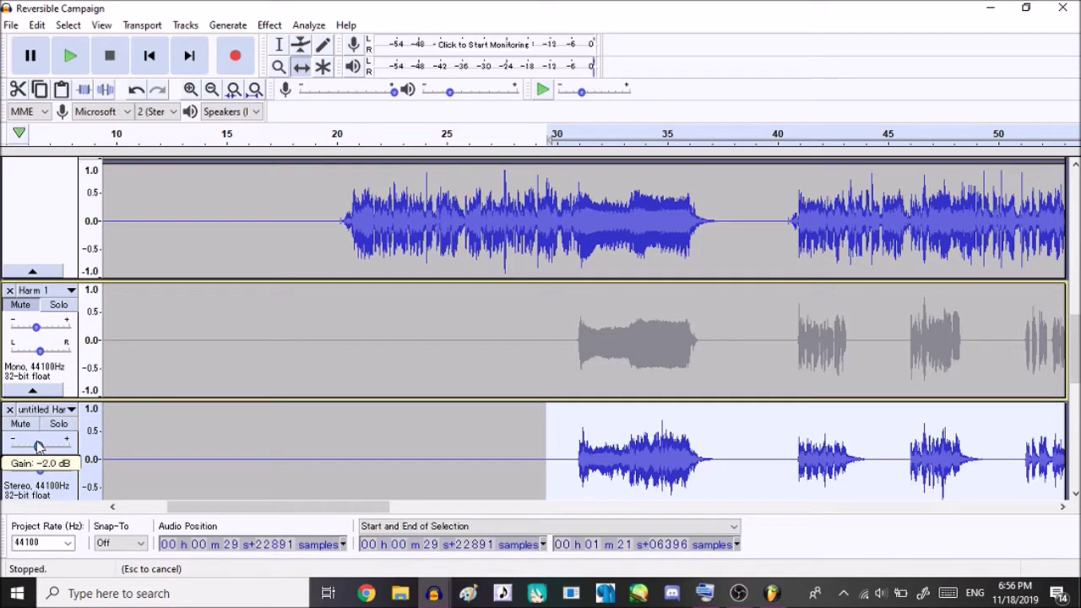
left_click_drag(35, 446, 35, 446)
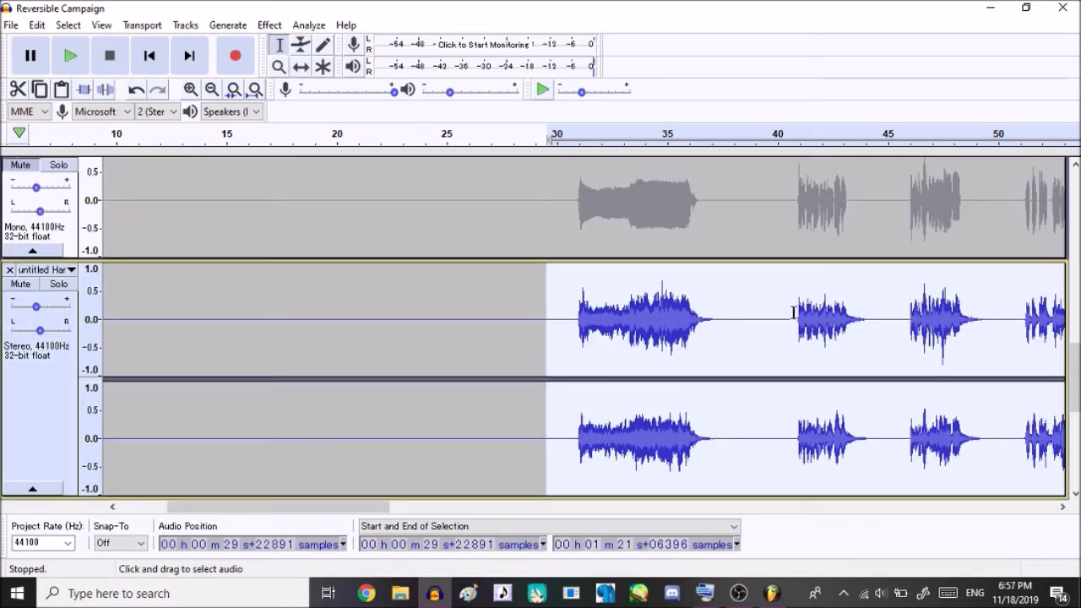
left_click_drag(795, 314, 986, 338)
Play the 40.7–49.5 s selection, zoom out, and select about 1:00 to 1:23
key("space")
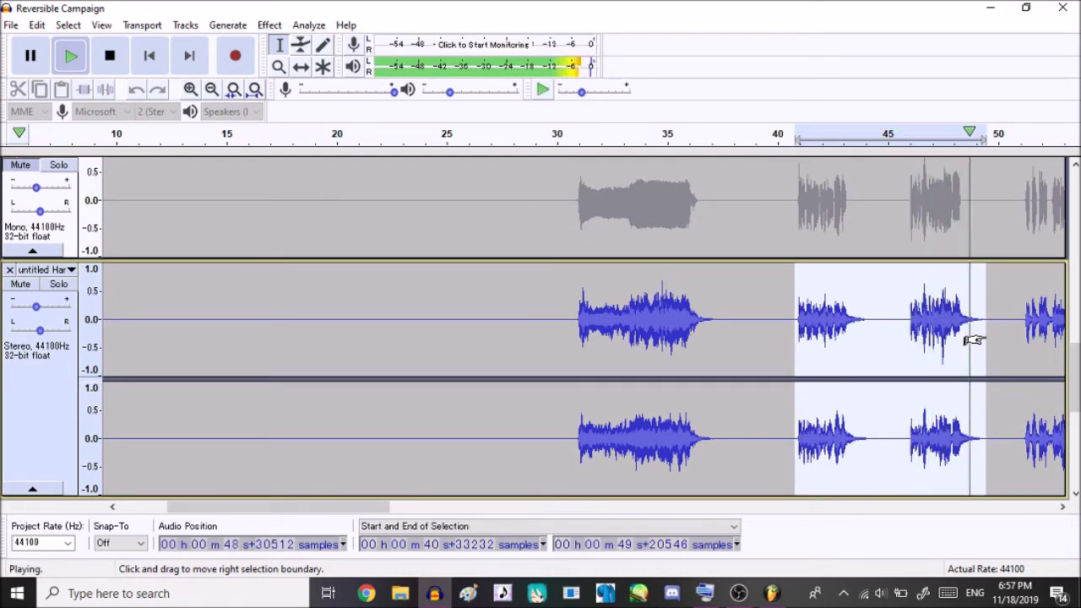
left_click(222, 94)
left_click_drag(776, 308, 1020, 341)
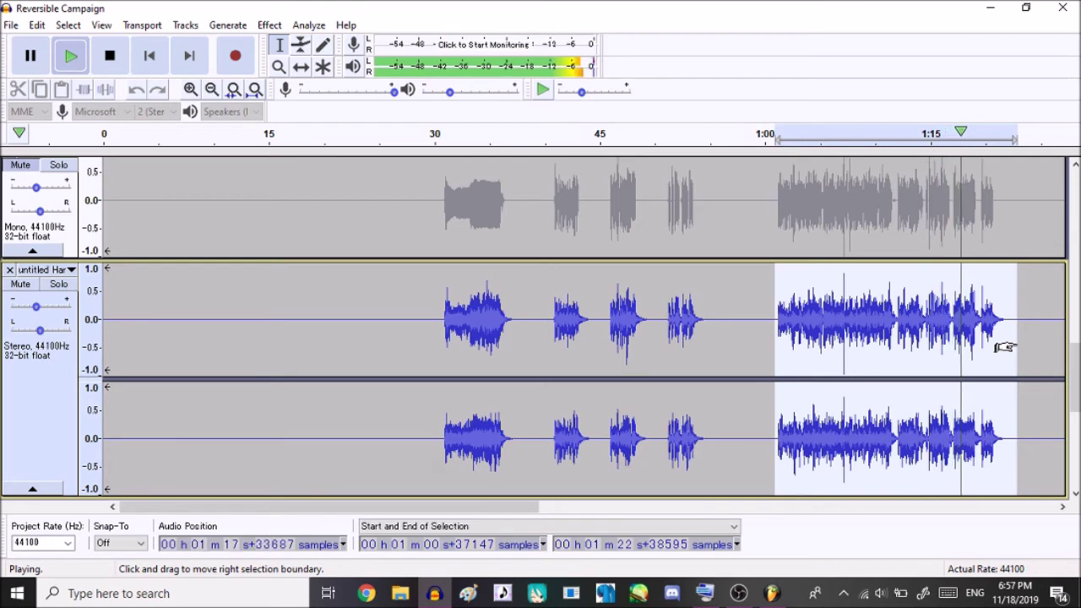
scroll(540, 329, "up", 3)
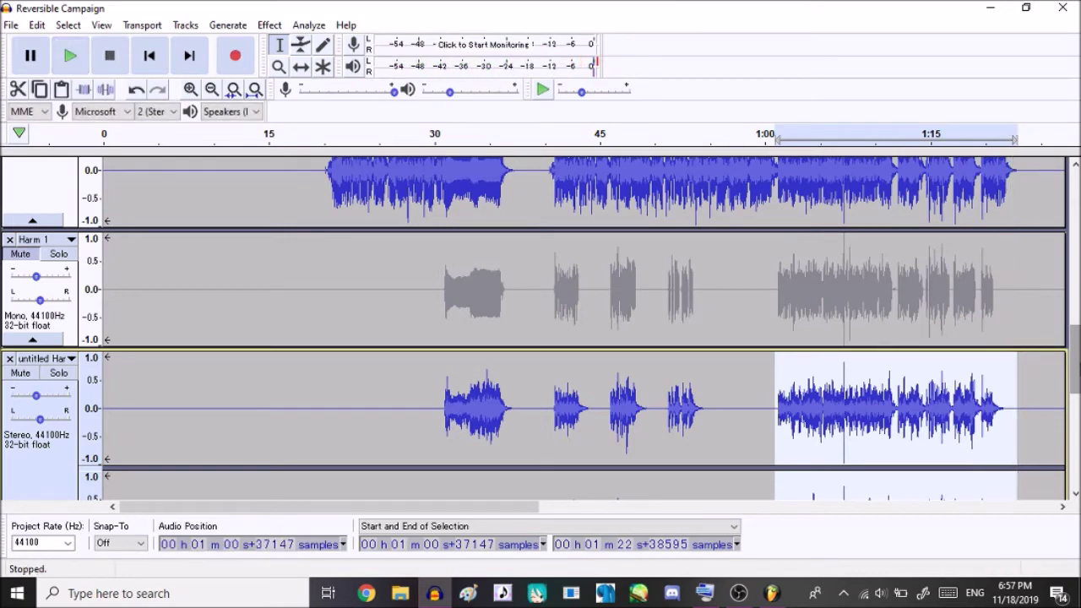
Unmute the first Reversible music track and play the full mix from 1:00
scroll(540, 329, "up", 10)
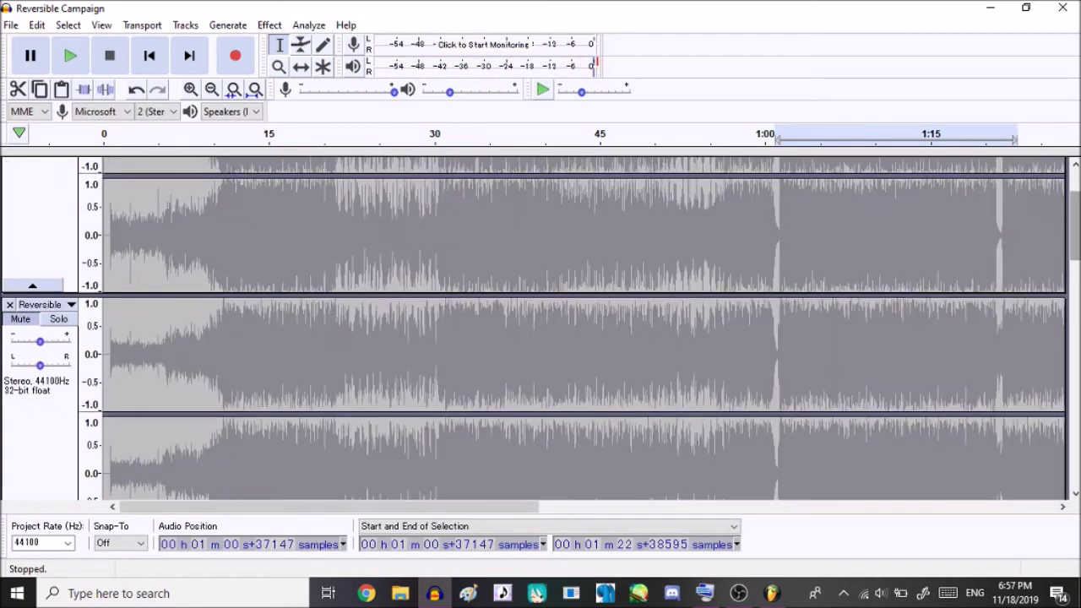
scroll(1077, 208, "up", 3)
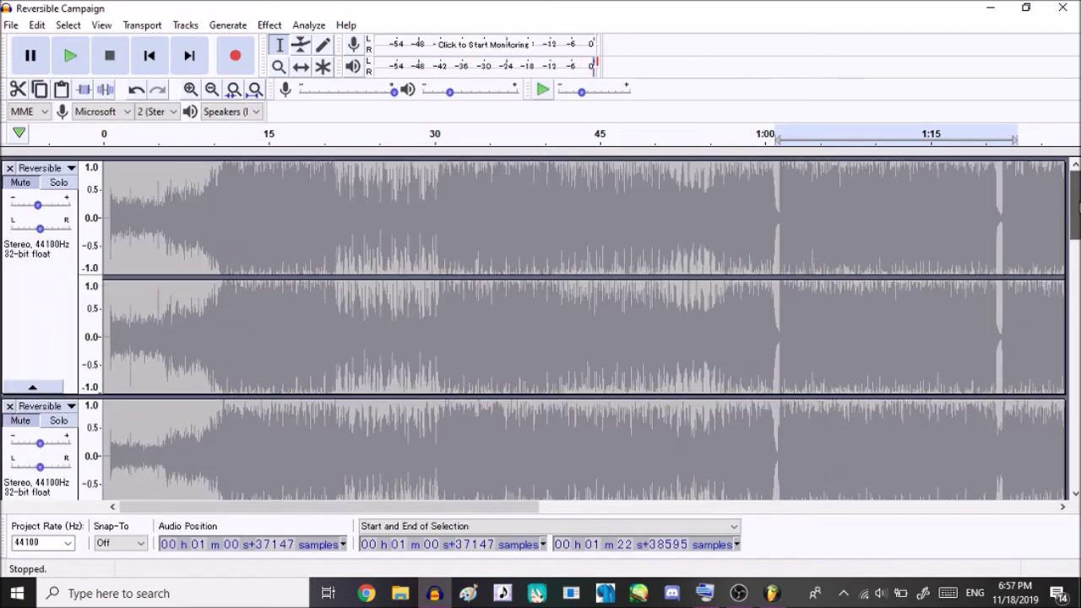
left_click(15, 187)
key("space")
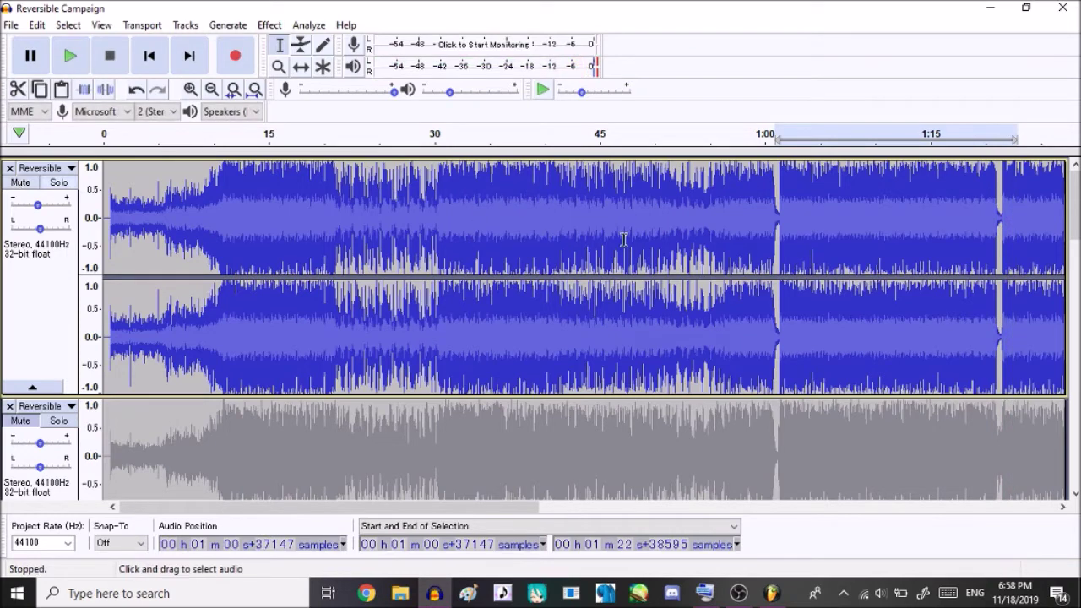
scroll(540, 330, "down", 5)
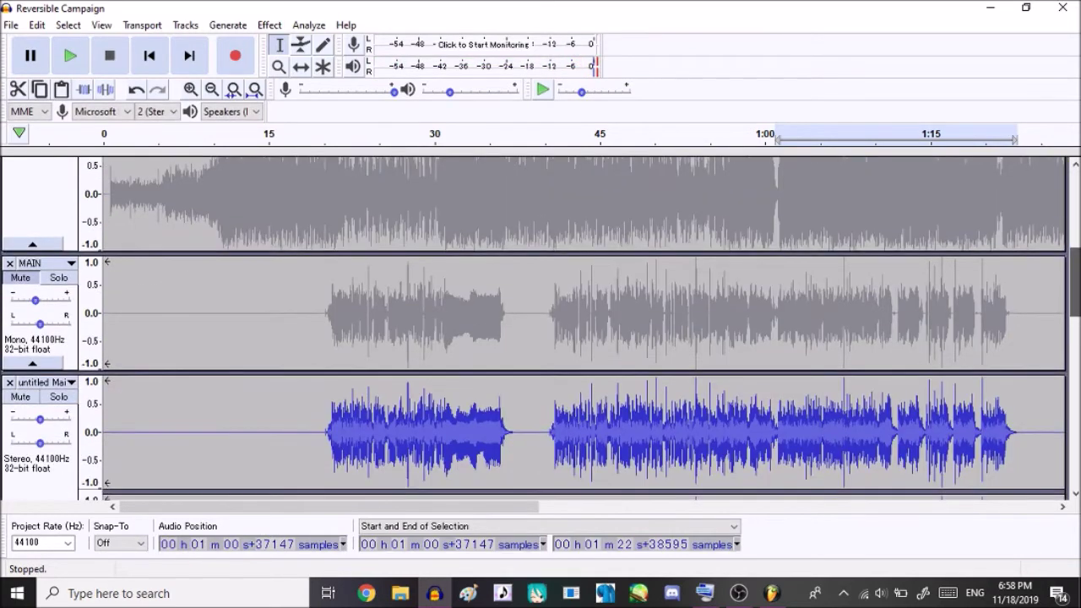
scroll(541, 330, "down", 1)
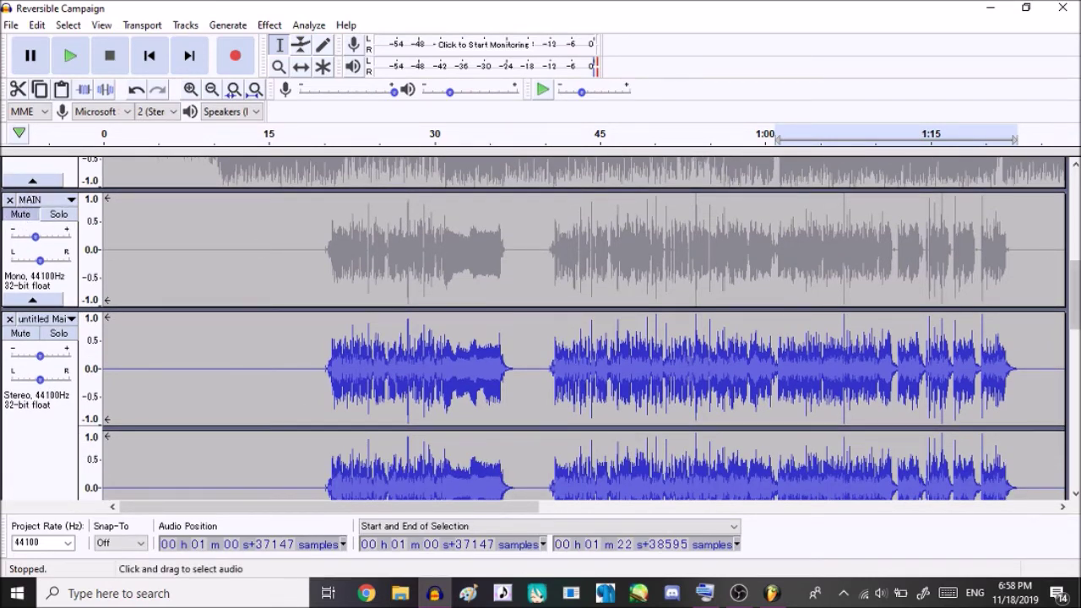
scroll(541, 329, "up", 2)
scroll(540, 330, "down", 4)
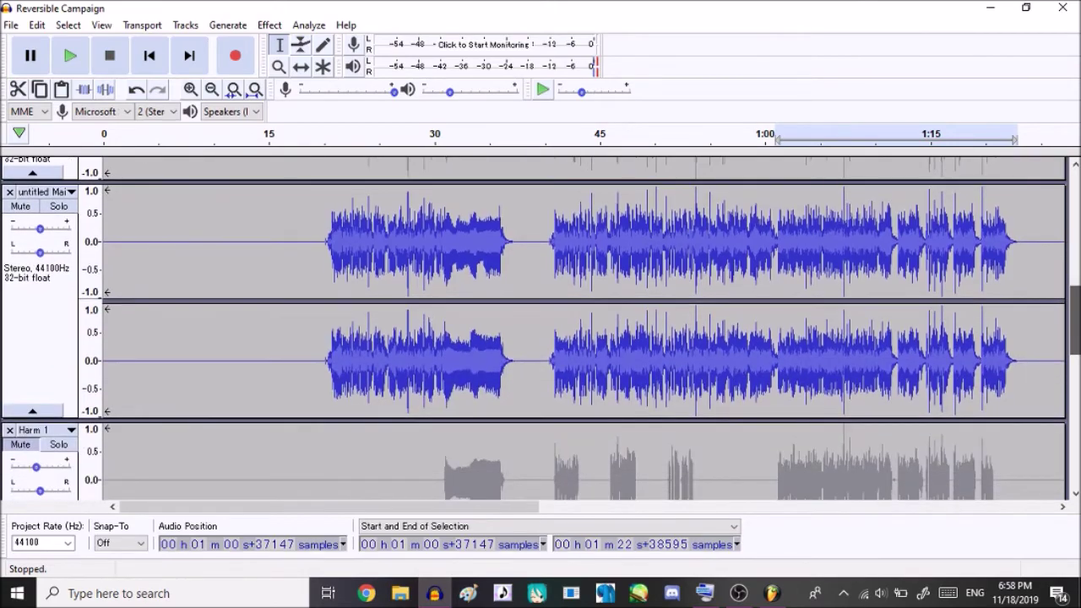
scroll(540, 329, "up", 1)
scroll(1053, 330, "up", 4)
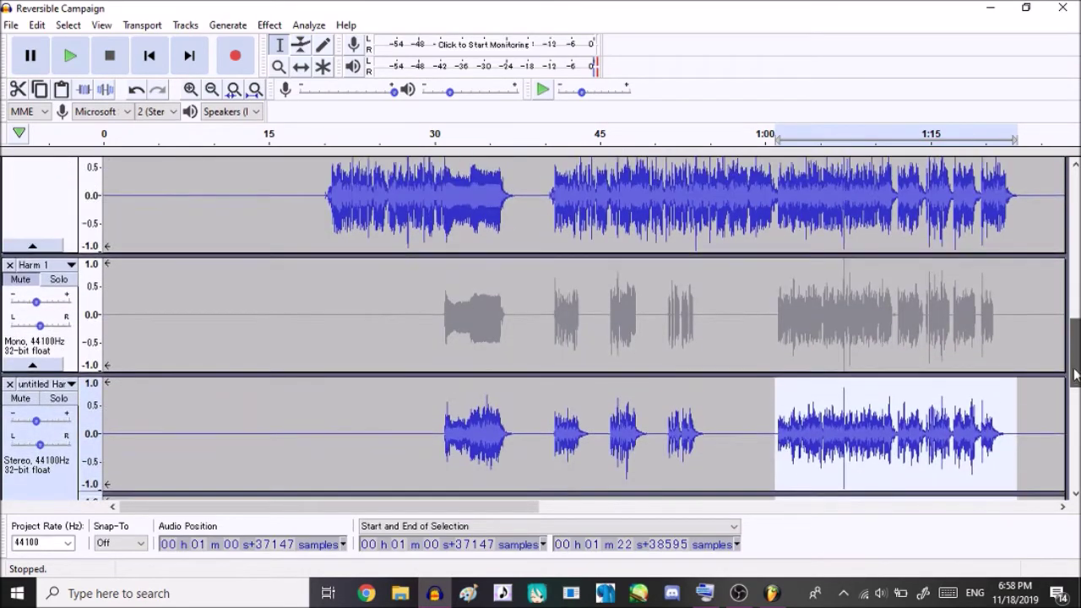
scroll(1053, 329, "down", 5)
scroll(1052, 329, "up", 1)
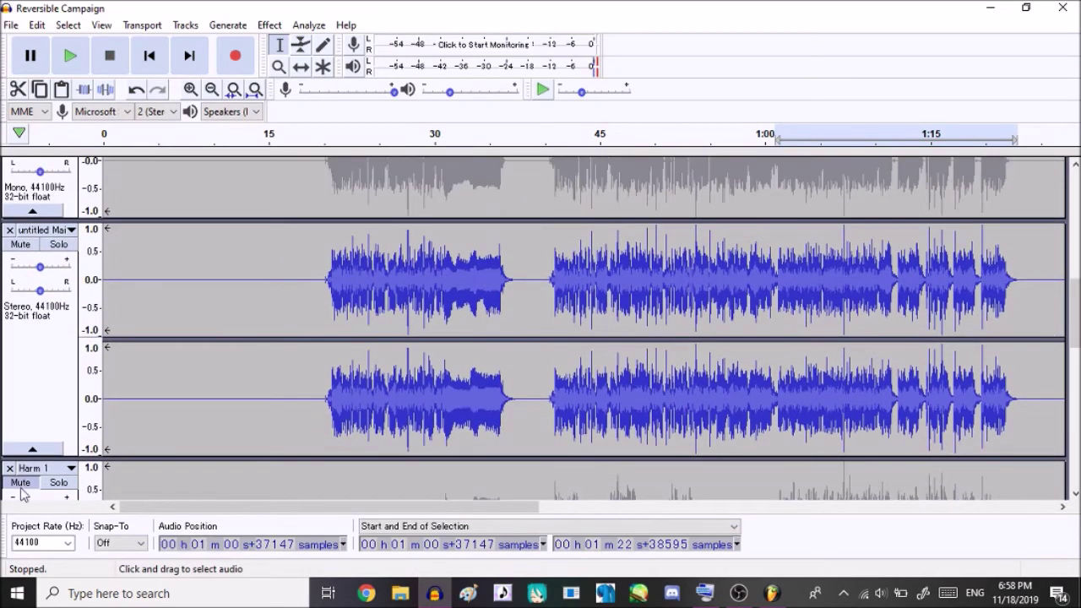
scroll(14, 484, "down", 3)
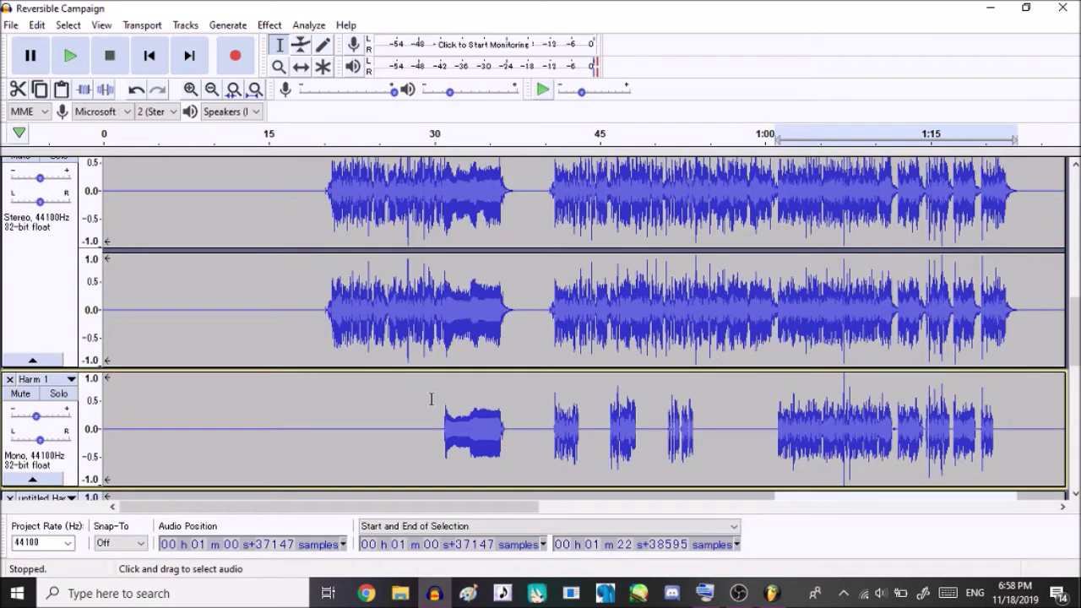
Audition about 30–39 s of the Harm 1 track
left_click_drag(438, 400, 530, 431)
key("space")
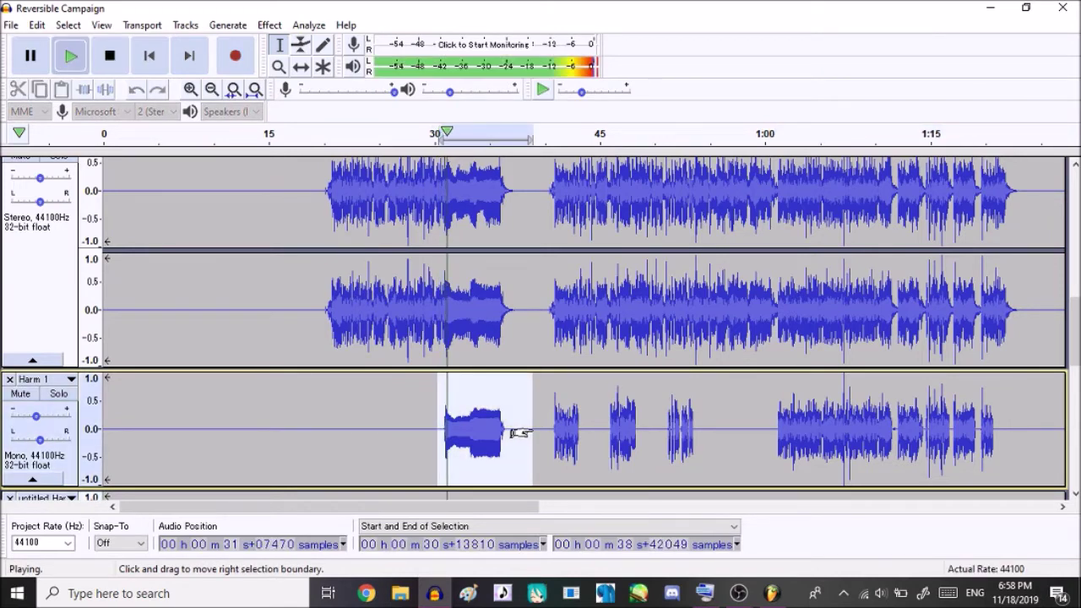
key("space")
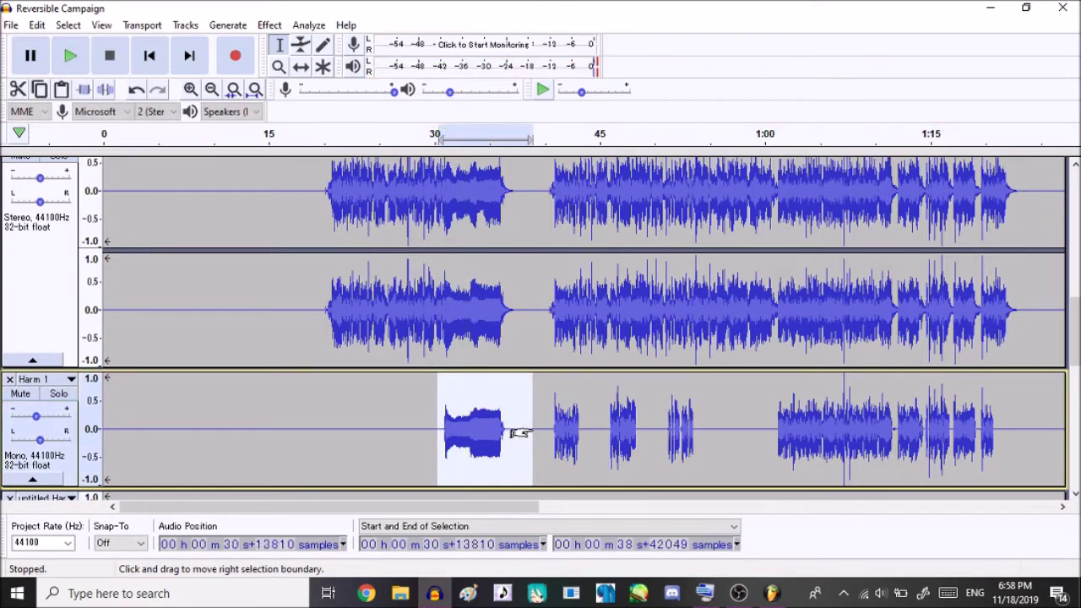
Delete the mono Harm 1 and MAIN tracks, then select the main vocal from 0:20 to 1:23
left_click(9, 380)
scroll(250, 314, "up", 5)
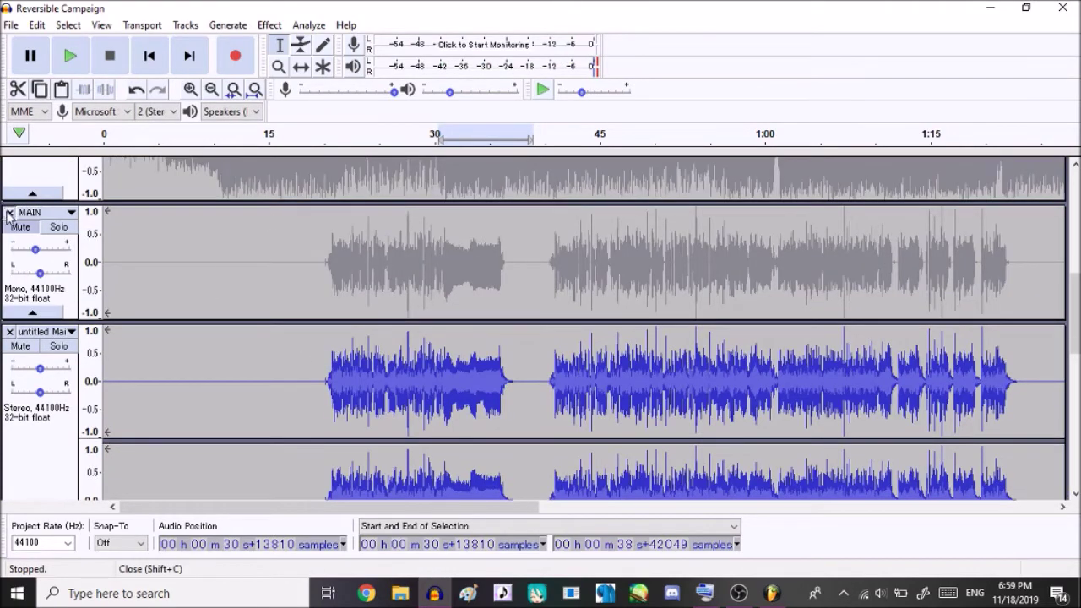
left_click(8, 213)
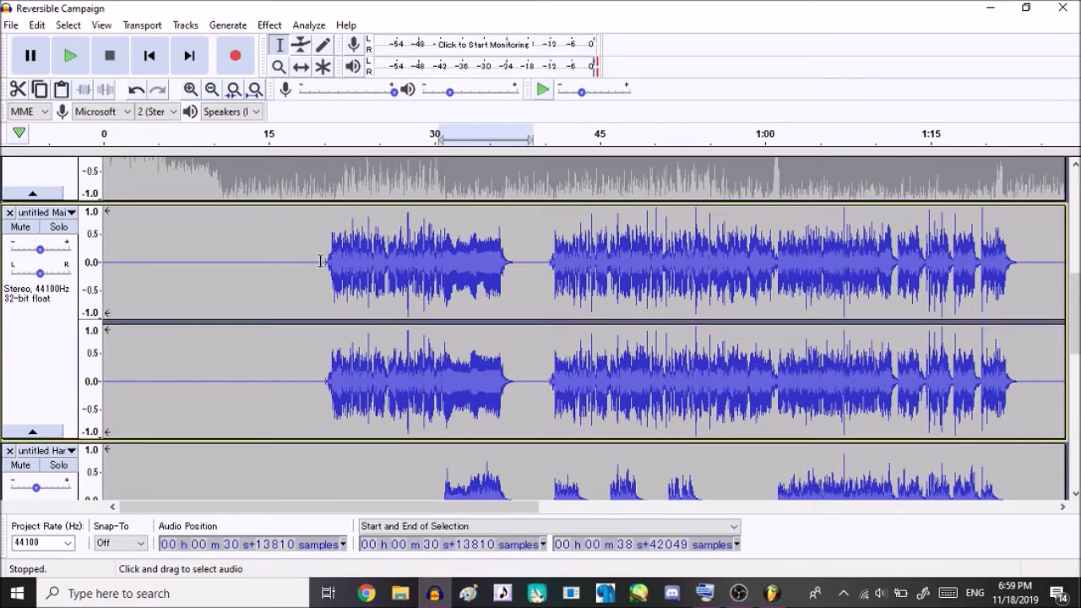
left_click_drag(321, 261, 1019, 272)
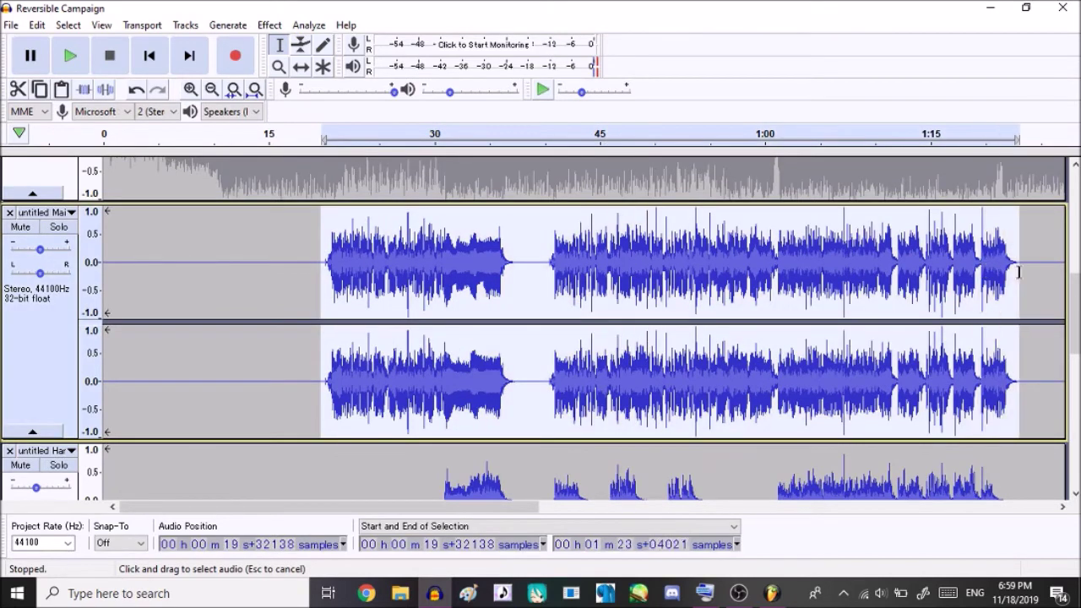
Play the stereo main vocal from 0:20 to 1:23, then select the YEAH clips around 1:10–1:20
key("space")
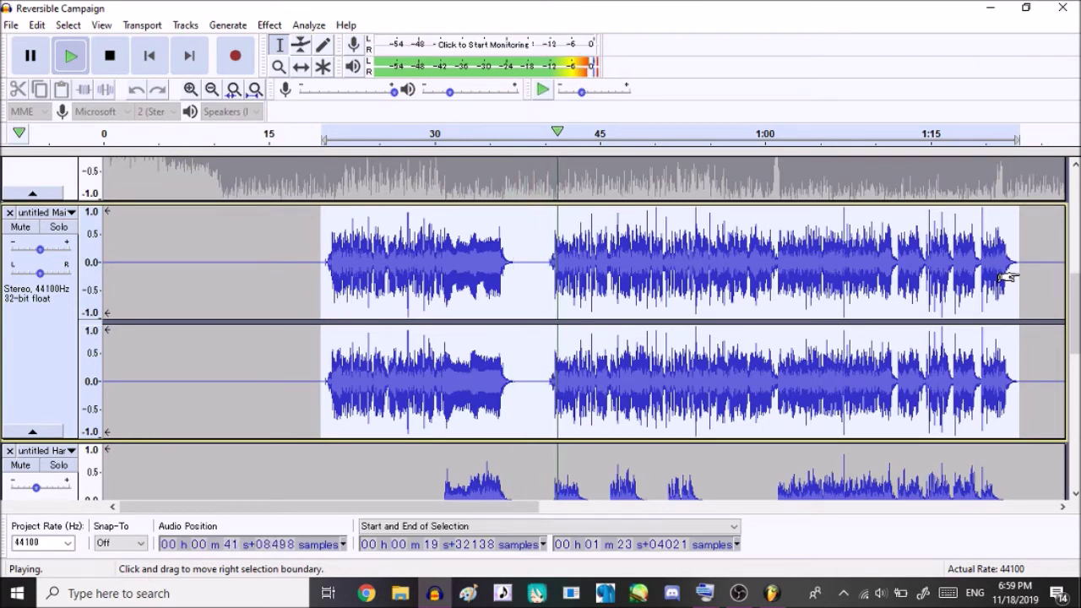
key("space")
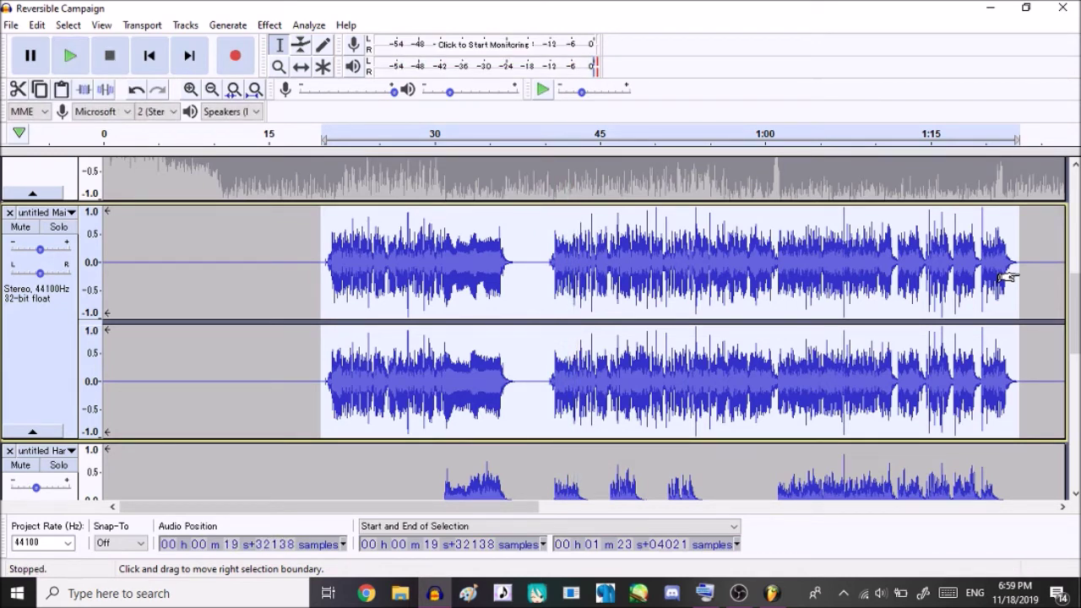
scroll(745, 236, "down", 3)
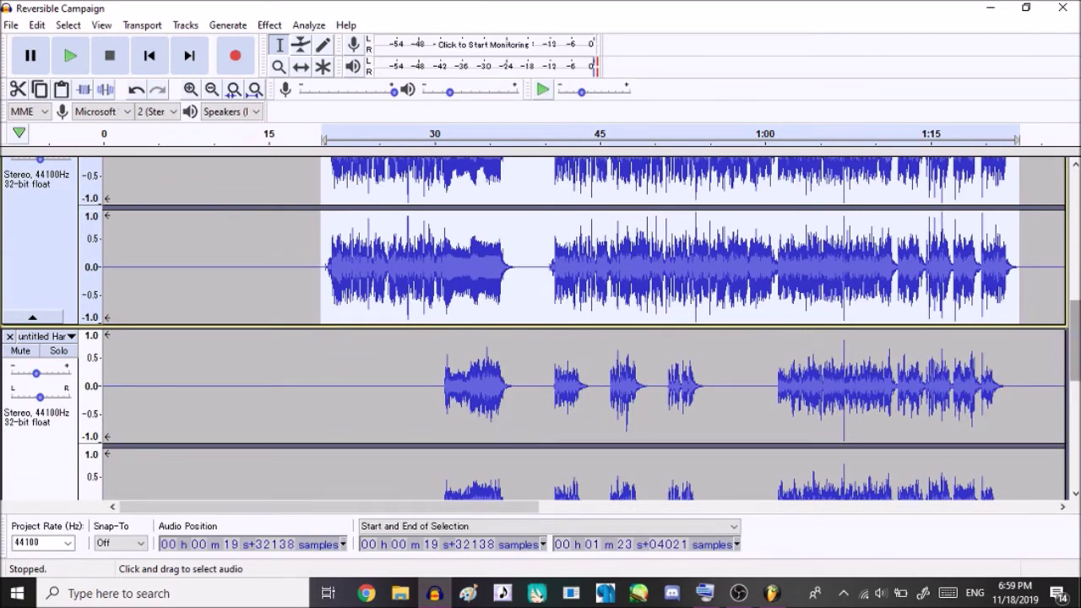
scroll(858, 331, "down", 9)
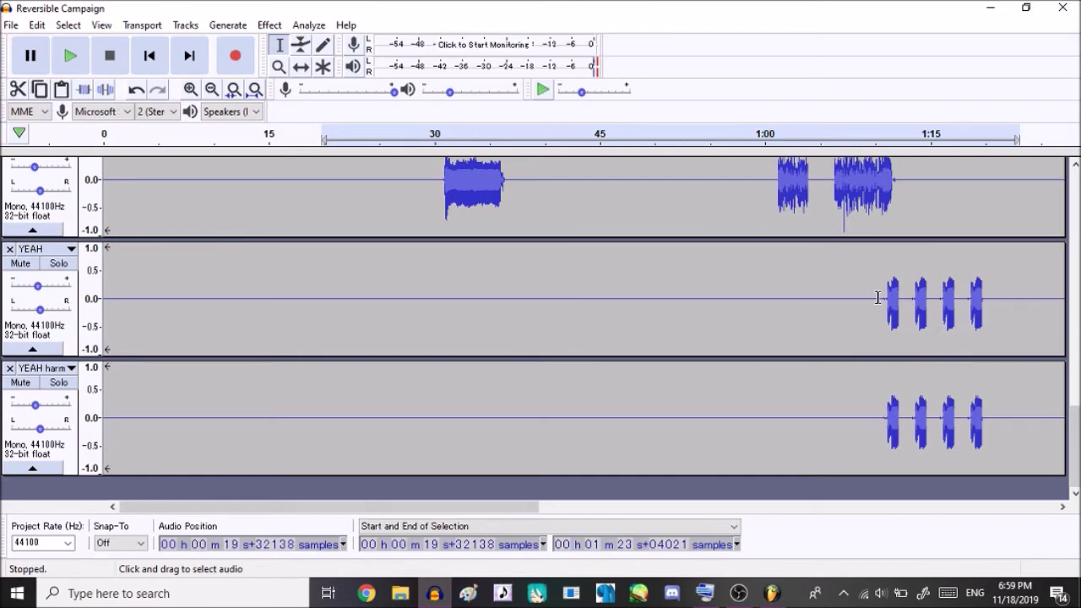
left_click_drag(877, 297, 971, 300)
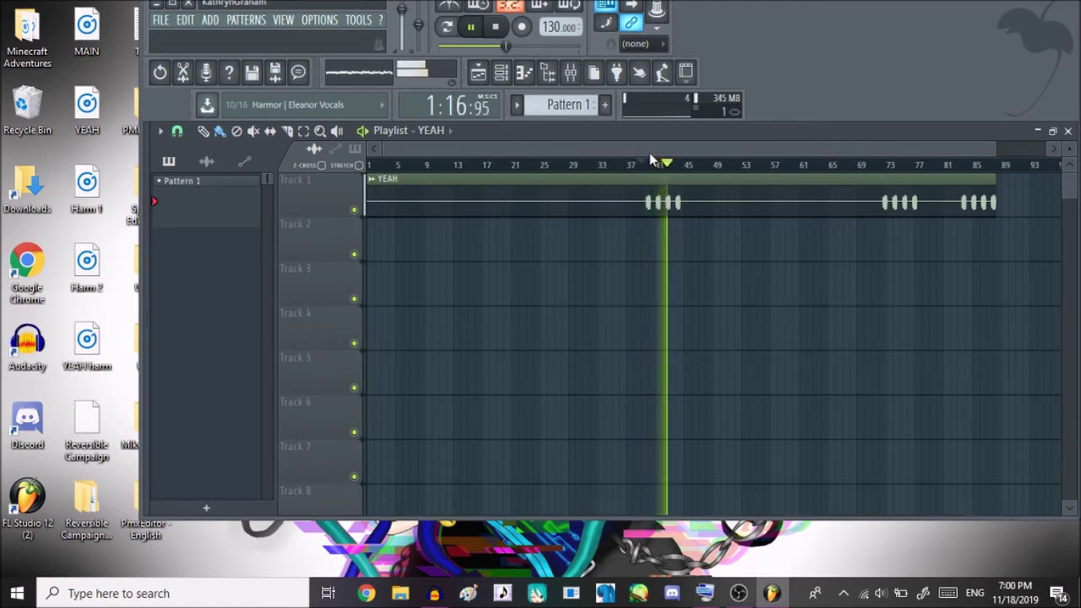
Render the YEAH playlist to the desktop WAV 'untitled yeah' using background rendering
key("space")
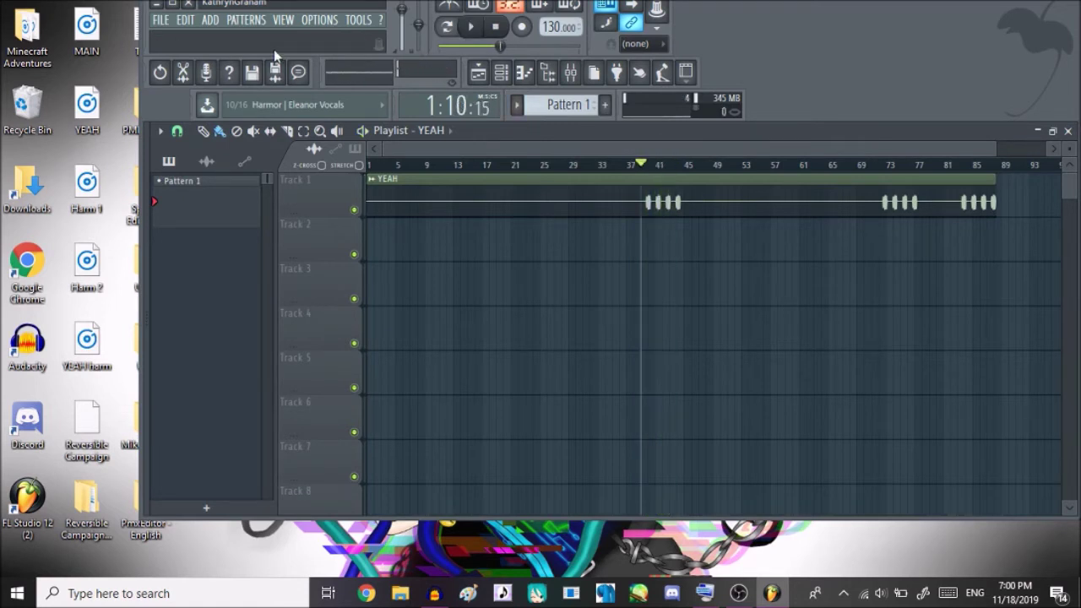
left_click(161, 20)
mouse_move(200, 154)
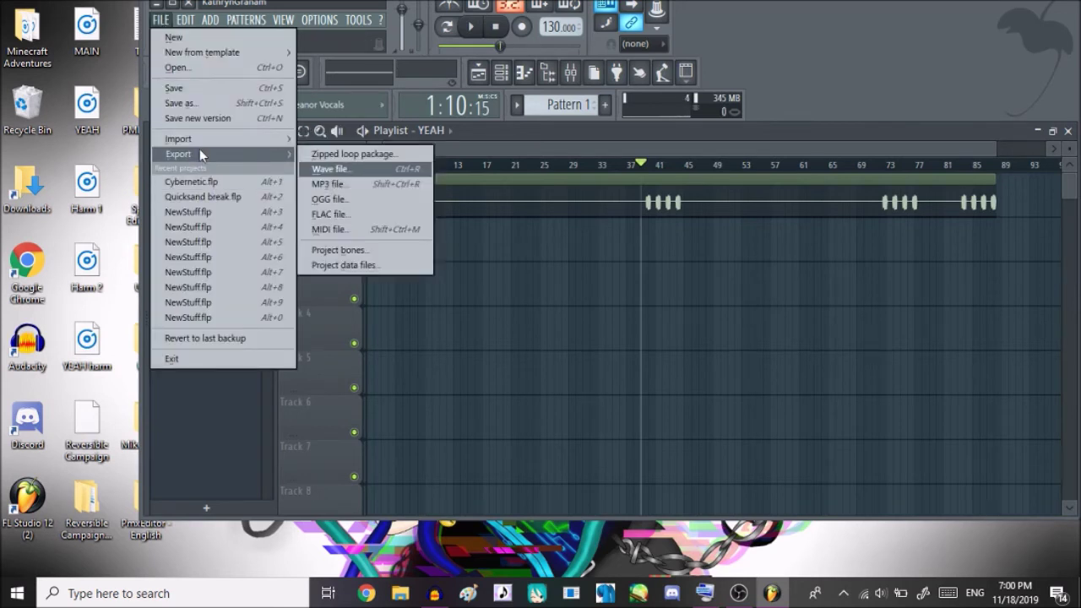
left_click(330, 169)
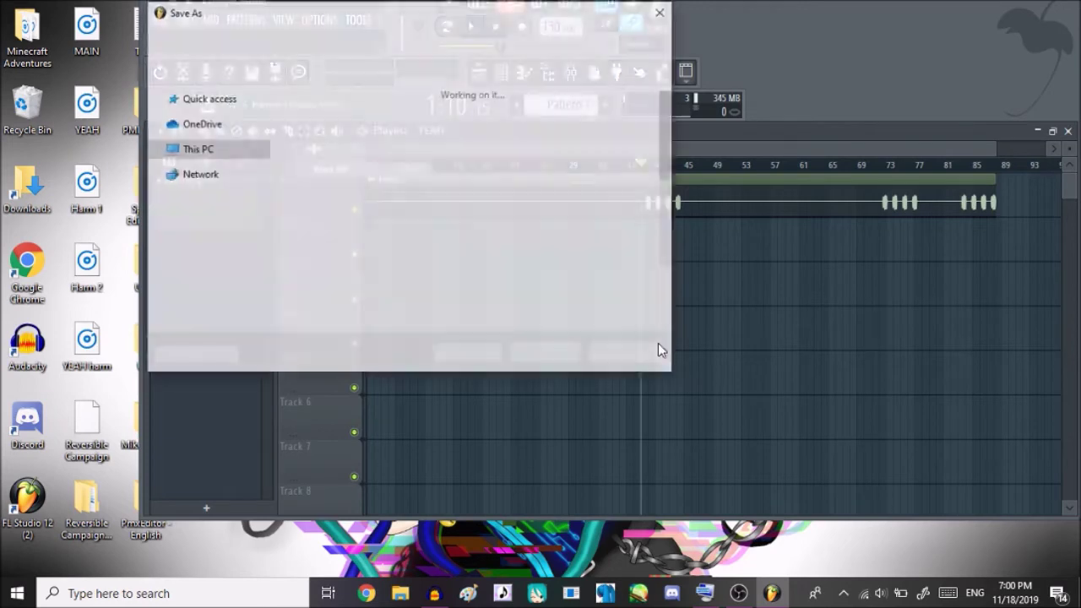
type("yeah")
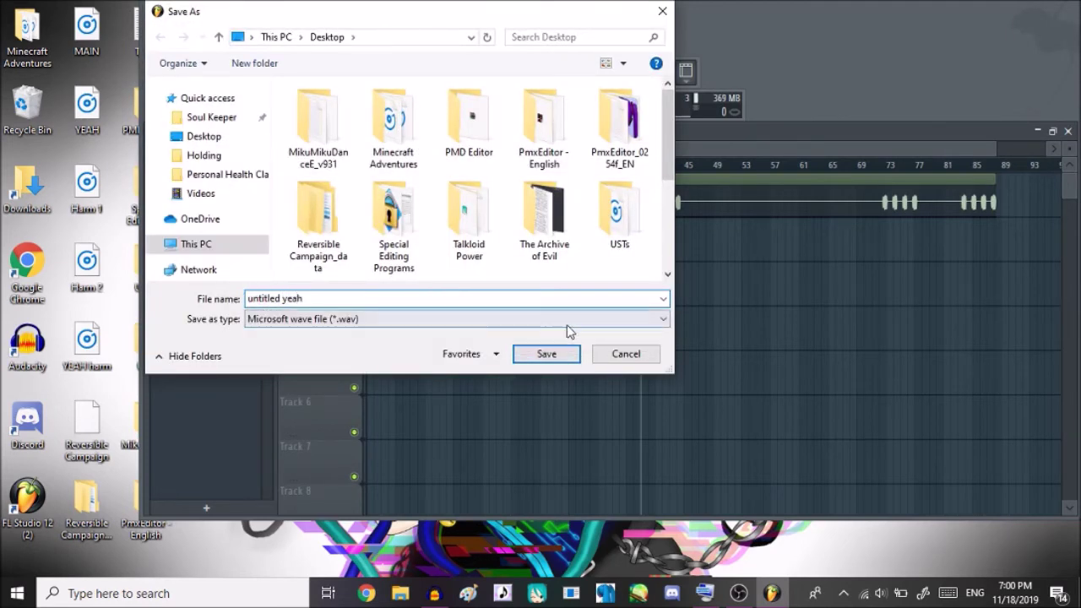
left_click(547, 354)
left_click(583, 424)
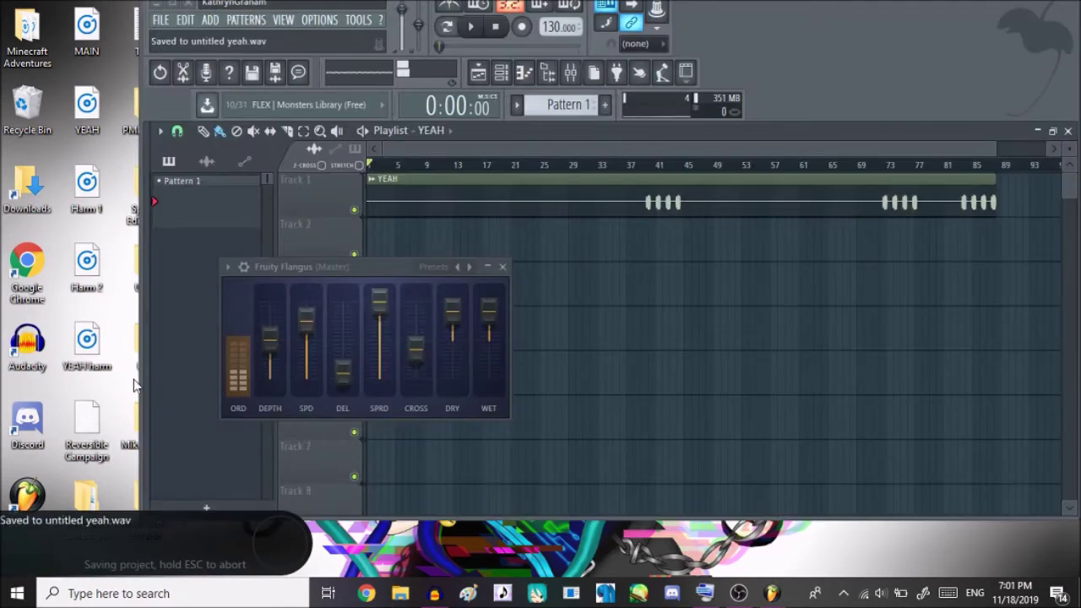
Import 'untitled yeah' from the Desktop into the Audacity project as a stereo track
left_click(434, 592)
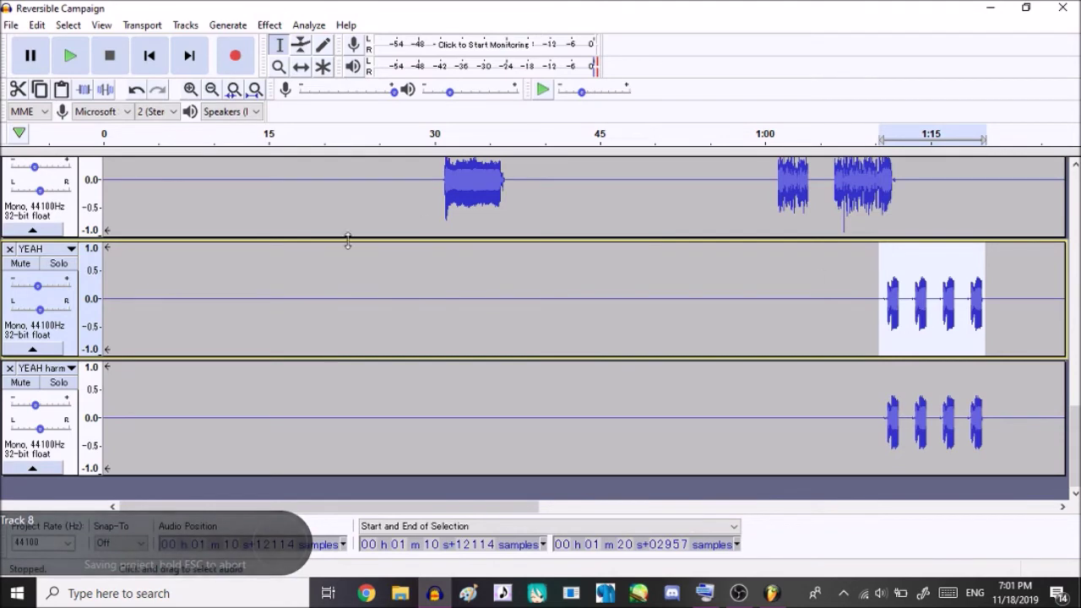
left_click(10, 25)
mouse_move(62, 179)
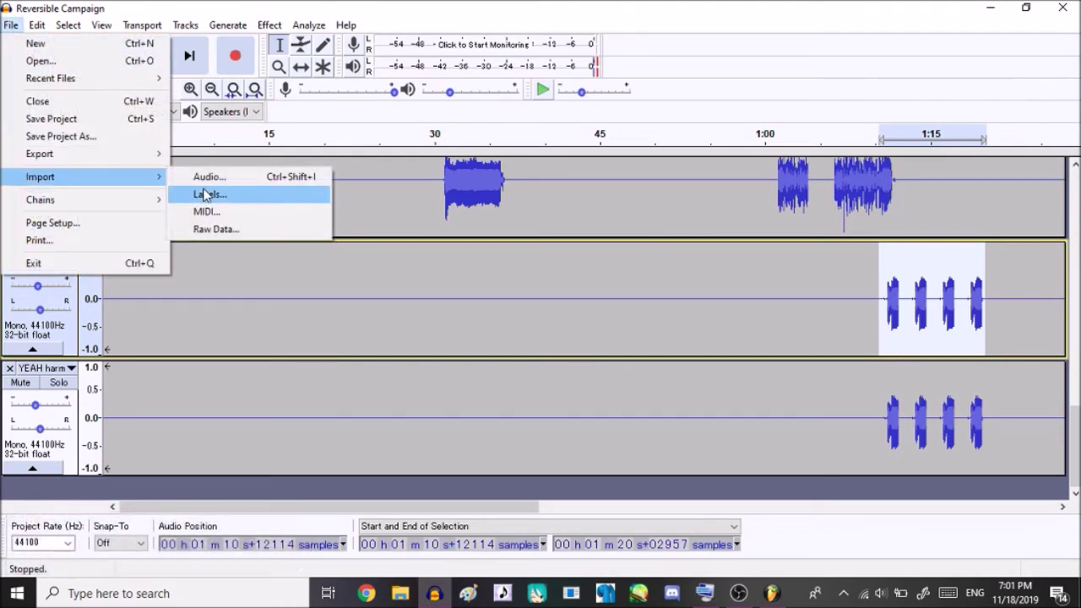
left_click(207, 177)
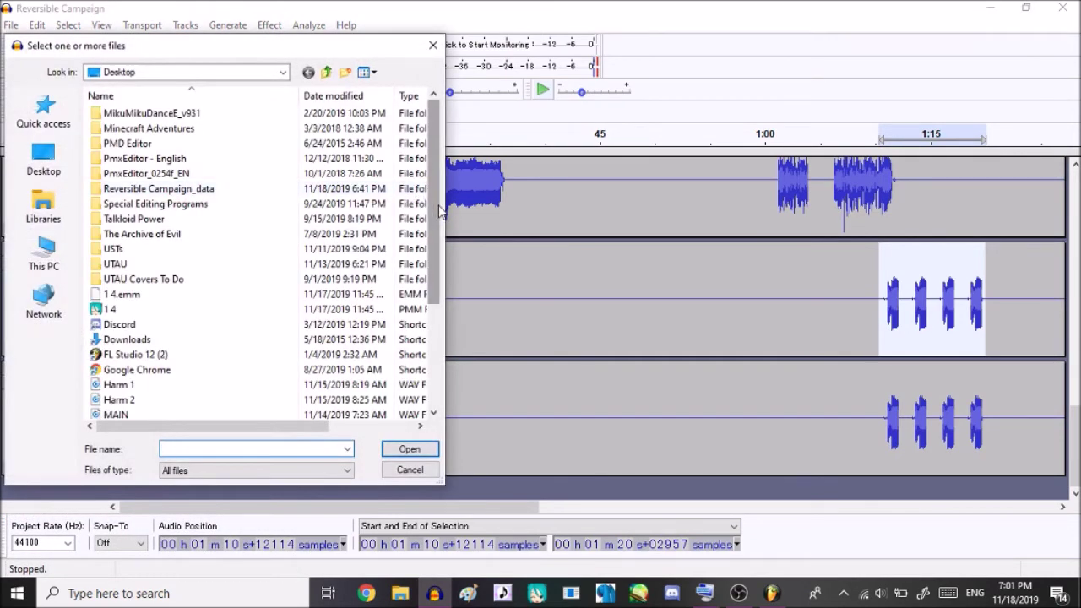
scroll(290, 346, "down", 4)
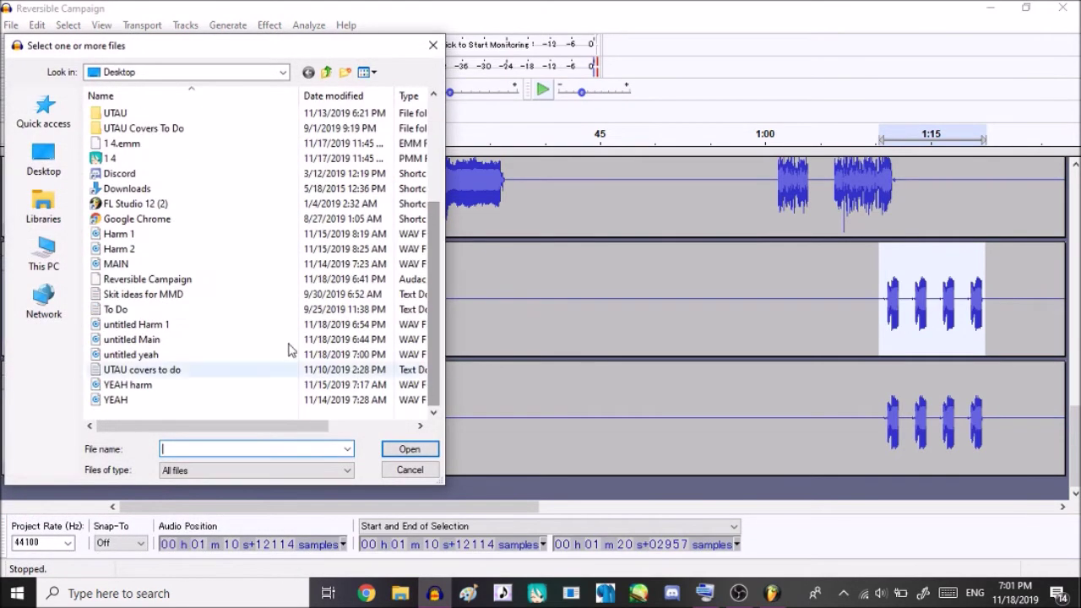
double_click(177, 355)
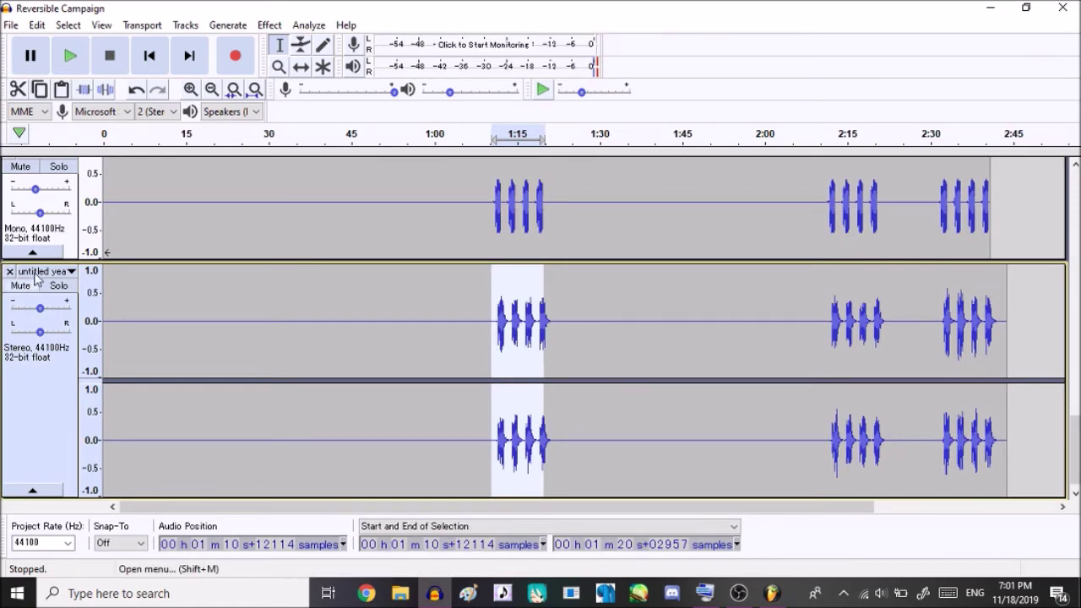
Move untitled yeah above YEAH harm and shift it earlier to line up with YEAH
left_click(42, 271)
left_click(84, 293)
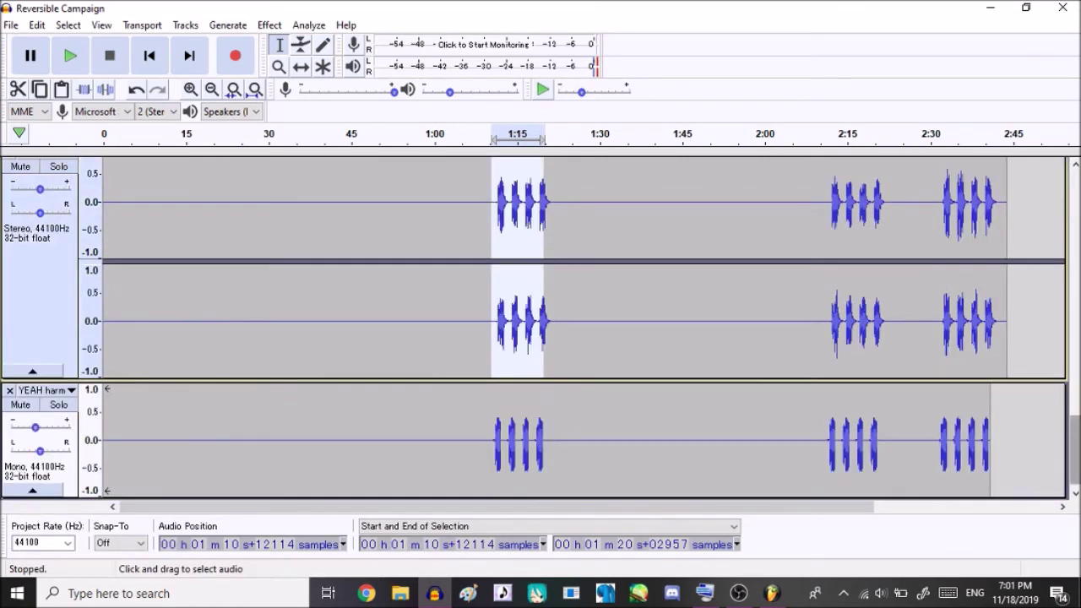
scroll(350, 282, "up", 4)
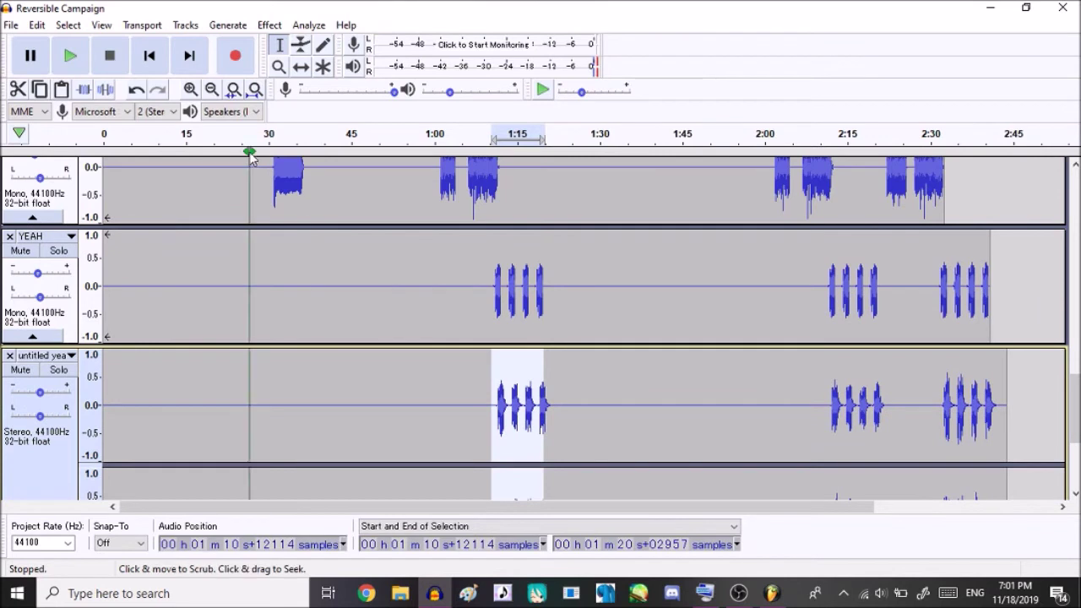
left_click(191, 90)
left_click(191, 90)
left_click(191, 89)
left_click(191, 89)
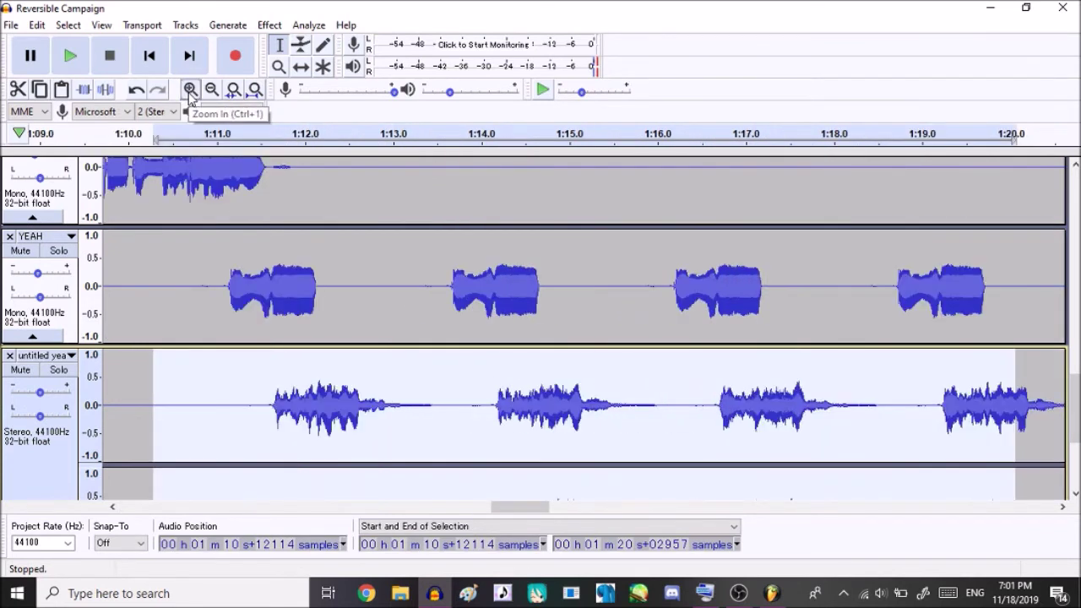
left_click_drag(398, 383, 355, 375)
Solo YEAH and untitled yeah and play 1:10.9–1:14.0 to check alignment
scroll(347, 370, "down", 3)
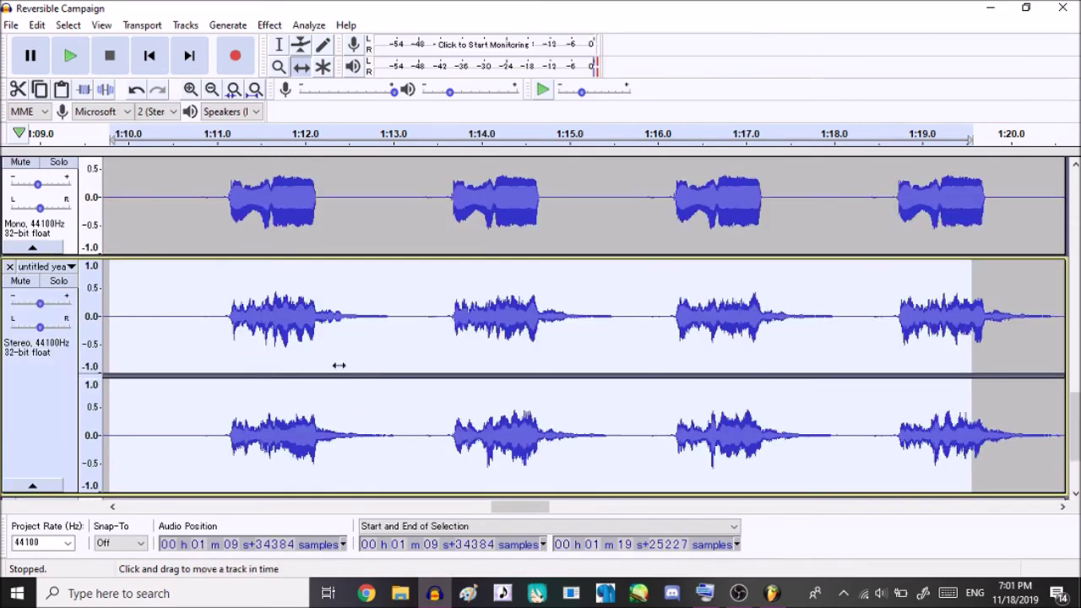
left_click(58, 161)
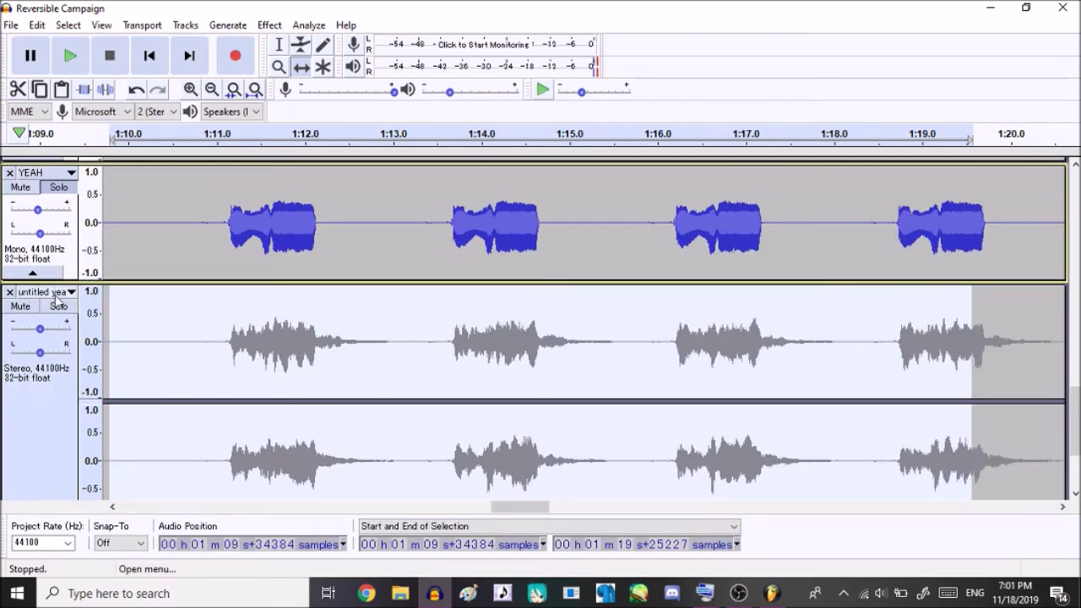
left_click(58, 307)
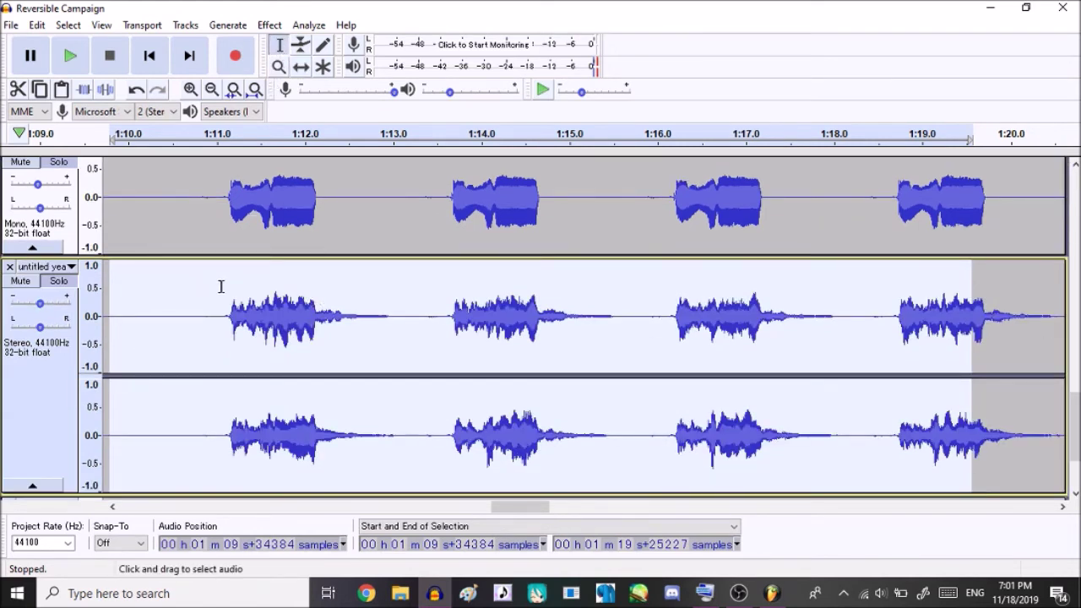
left_click_drag(207, 287, 487, 319)
key("space")
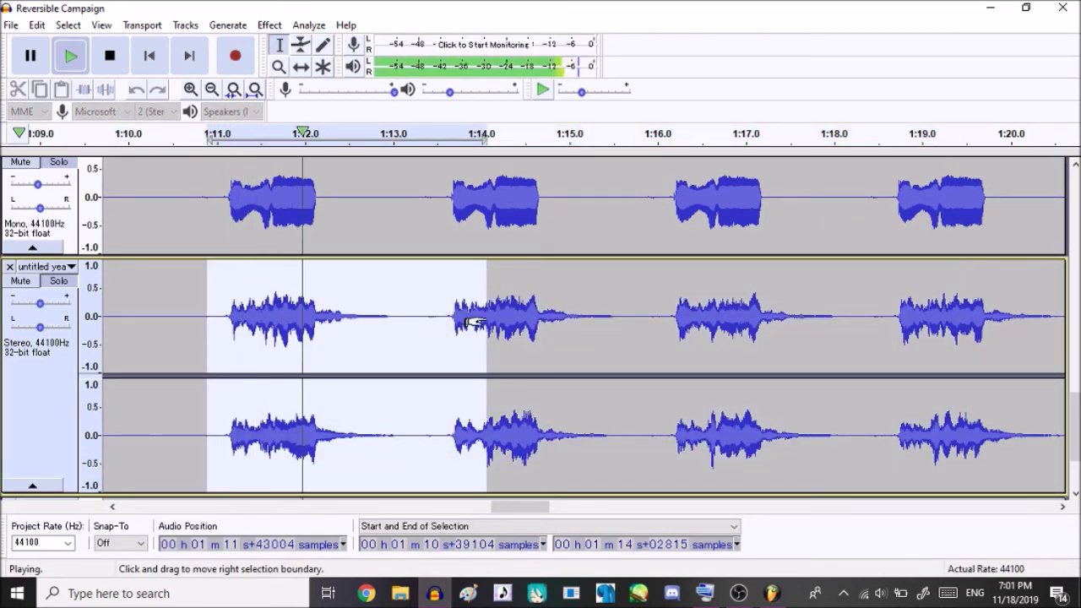
Zoom in closer and replay the 1:13.6–1:15.4 stretch of both tracks
left_click(212, 89)
left_click(212, 89)
left_click(192, 91)
left_click(192, 91)
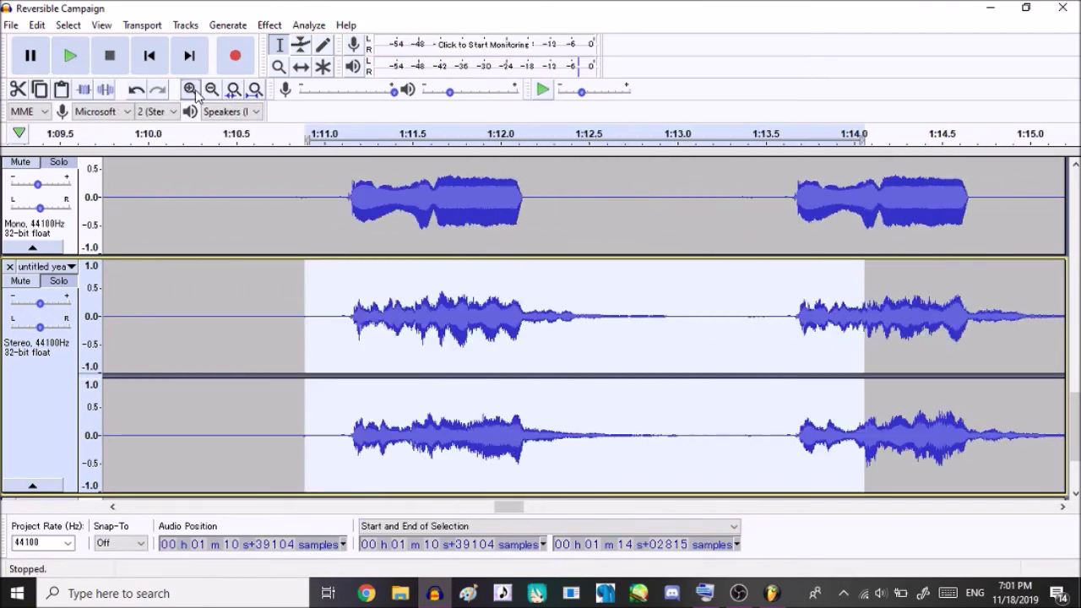
left_click_drag(779, 317, 1068, 319)
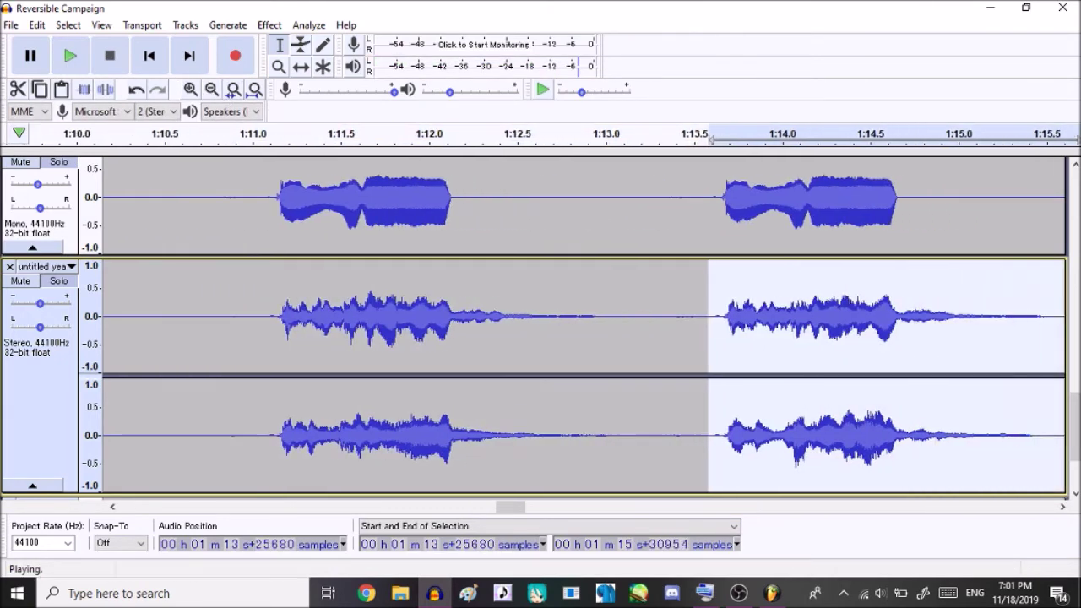
key("space")
scroll(1072, 401, "up", 2)
scroll(1073, 401, "up", 5)
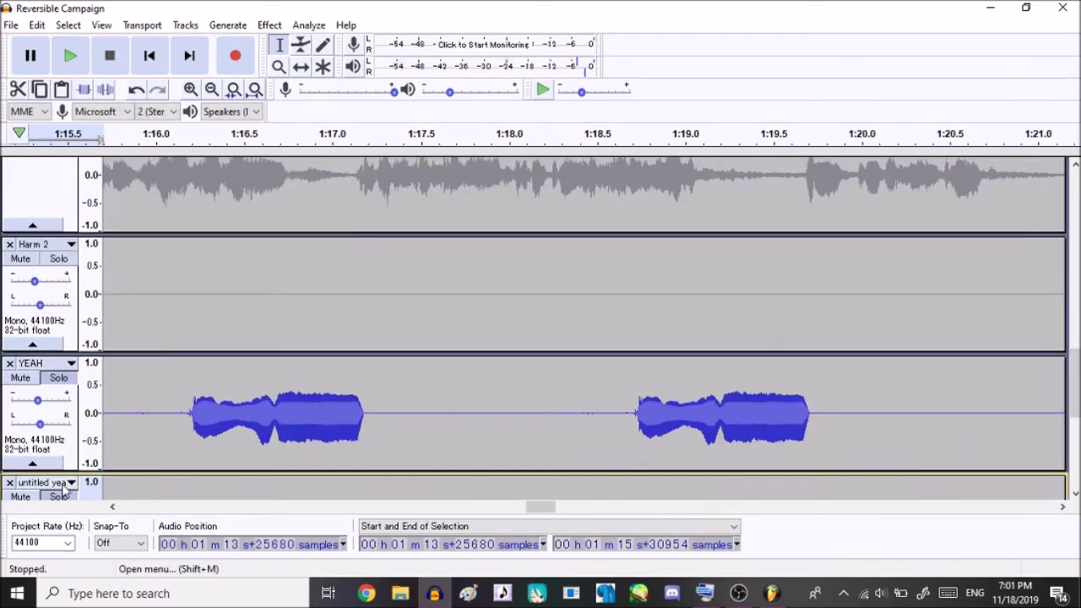
scroll(61, 490, "down", 6)
key("space")
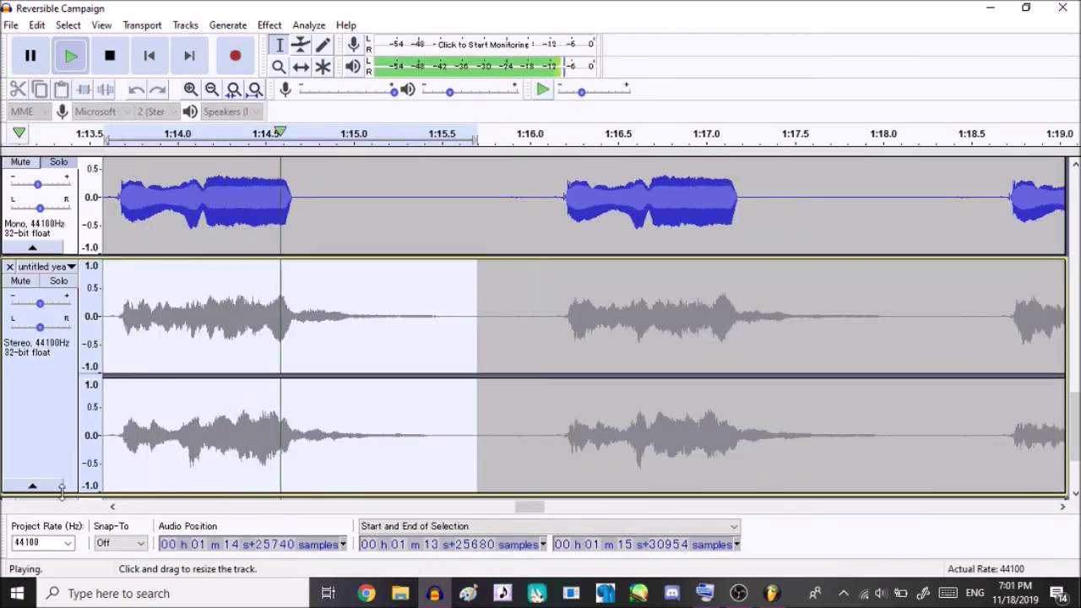
Unsolo YEAH and play the whole 1:10–1:24 section of untitled yeah
left_click(58, 161)
scroll(58, 161, "up", 1)
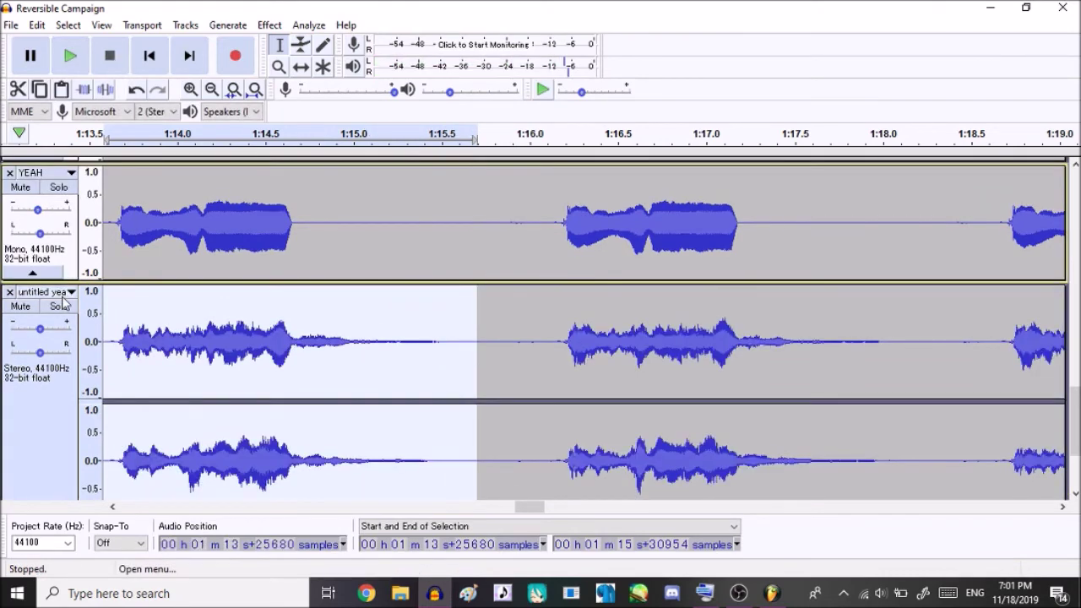
key("space")
left_click(211, 89)
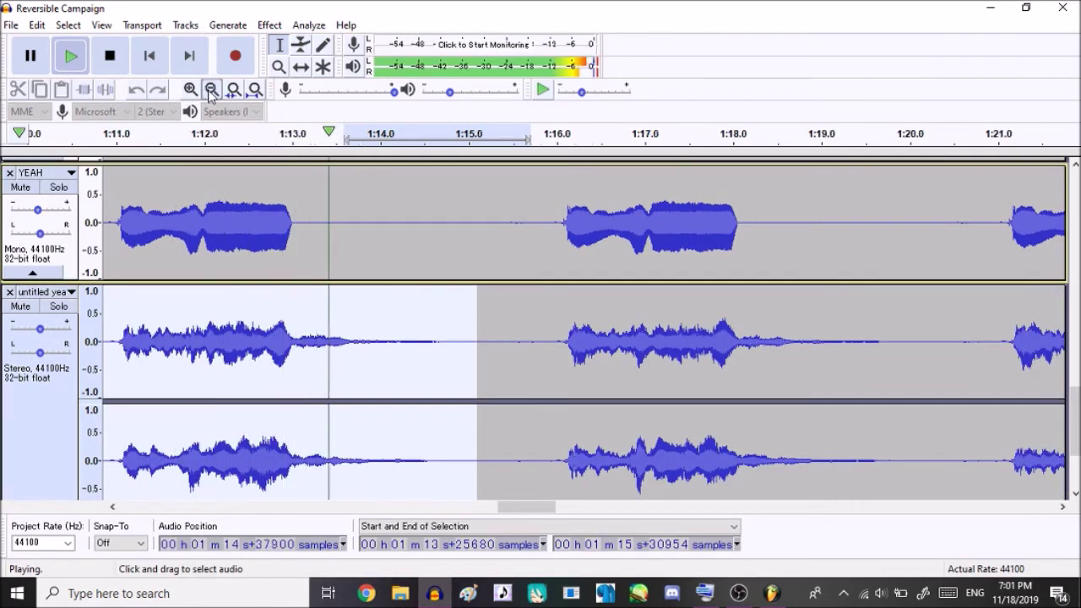
left_click(211, 89)
left_click(211, 90)
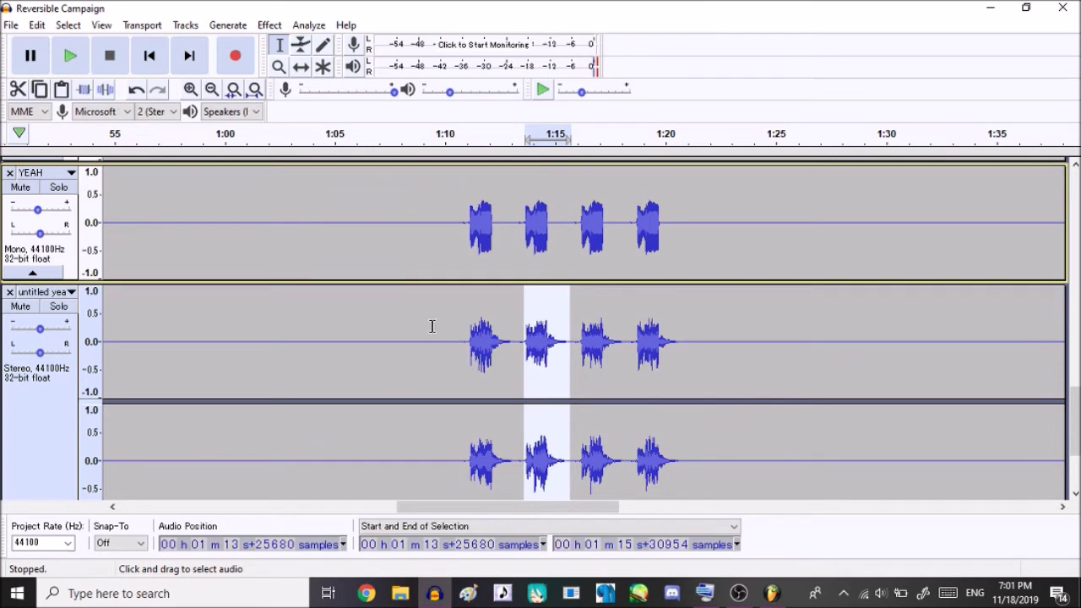
left_click_drag(445, 338, 743, 380)
key("space")
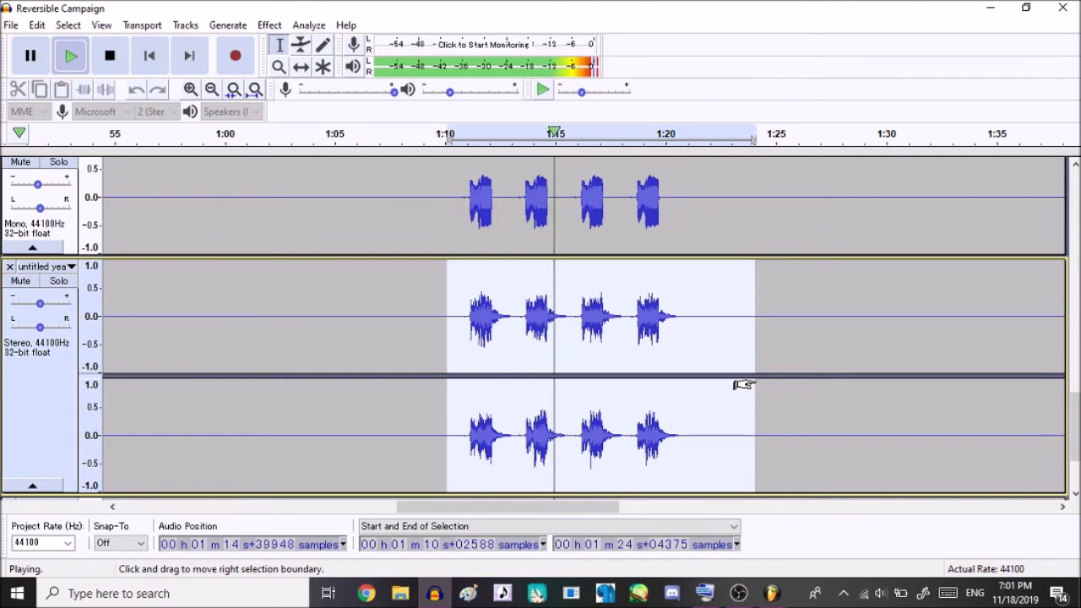
Mute the original YEAH track and play the effected harmony from 1:10
key("space")
left_click(19, 163)
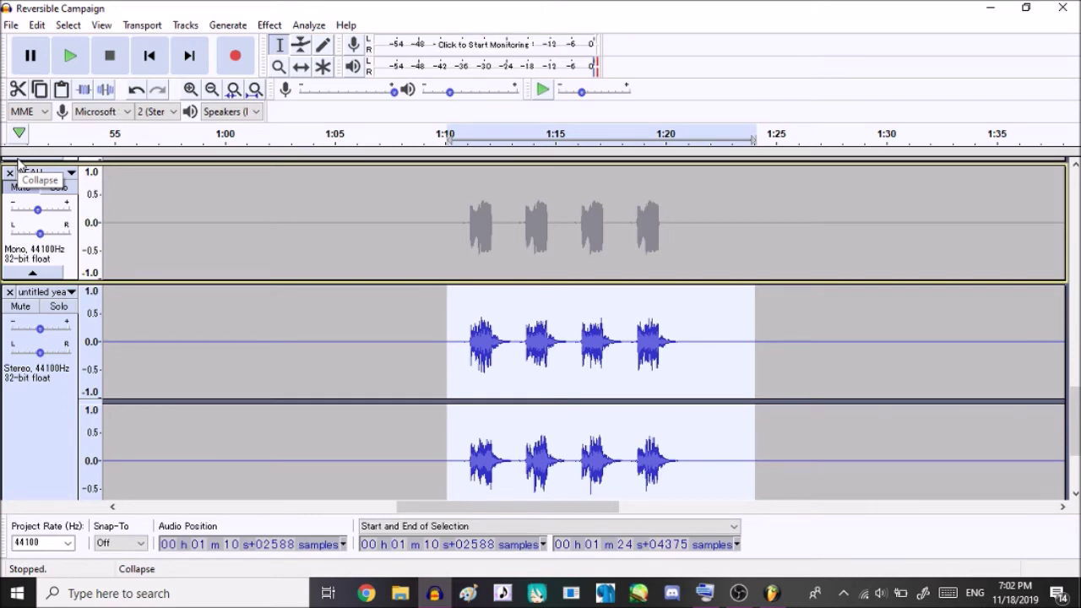
key("space")
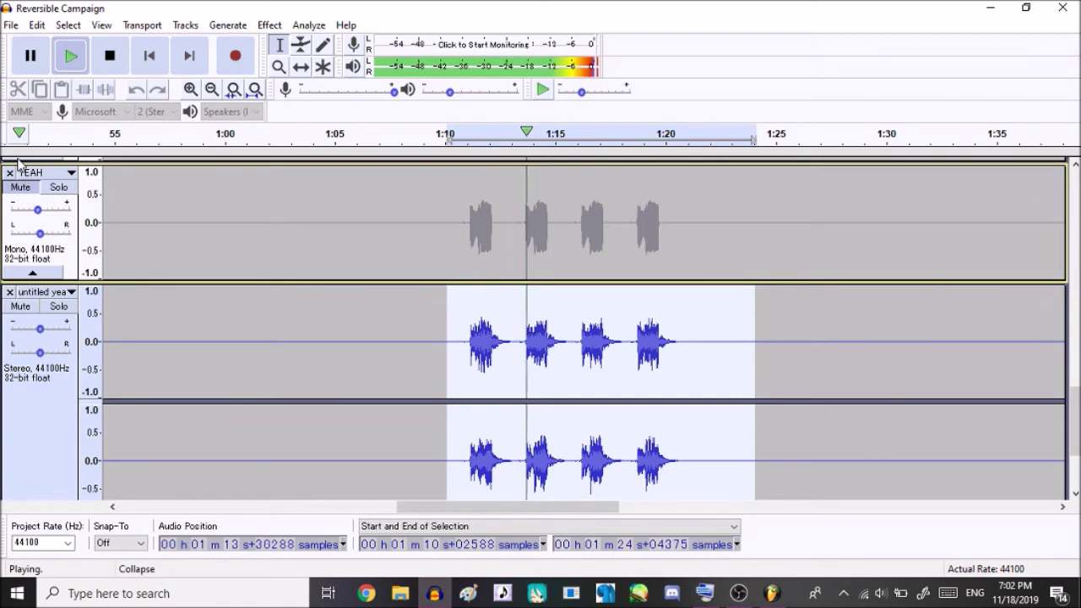
key("space")
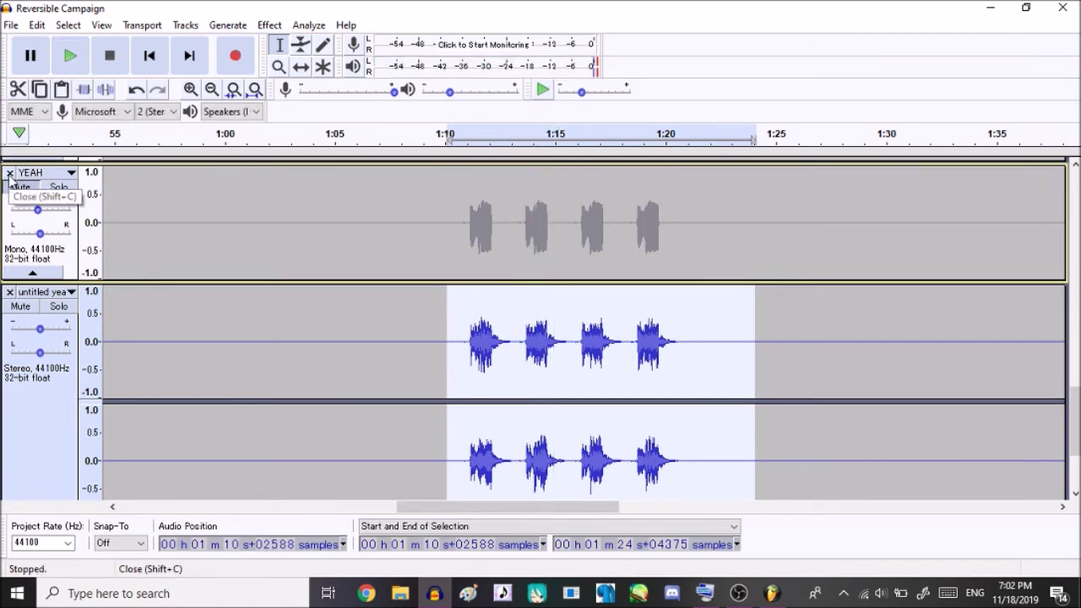
Remove the YEAH track, then play YEAH harm's four phrases from 1:10 to 1:20
left_click(9, 173)
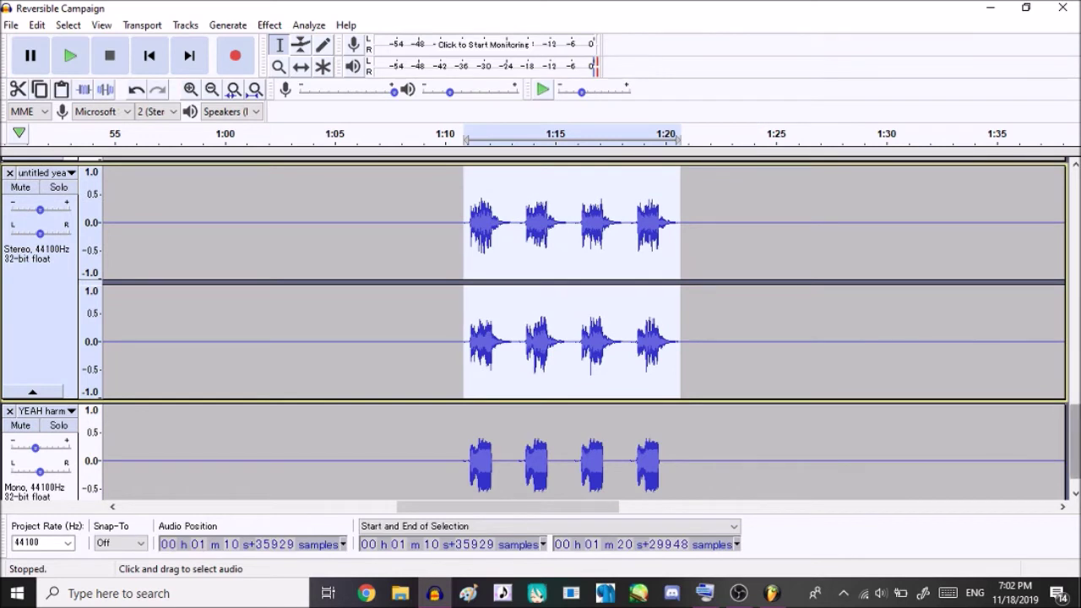
scroll(635, 397, "down", 1)
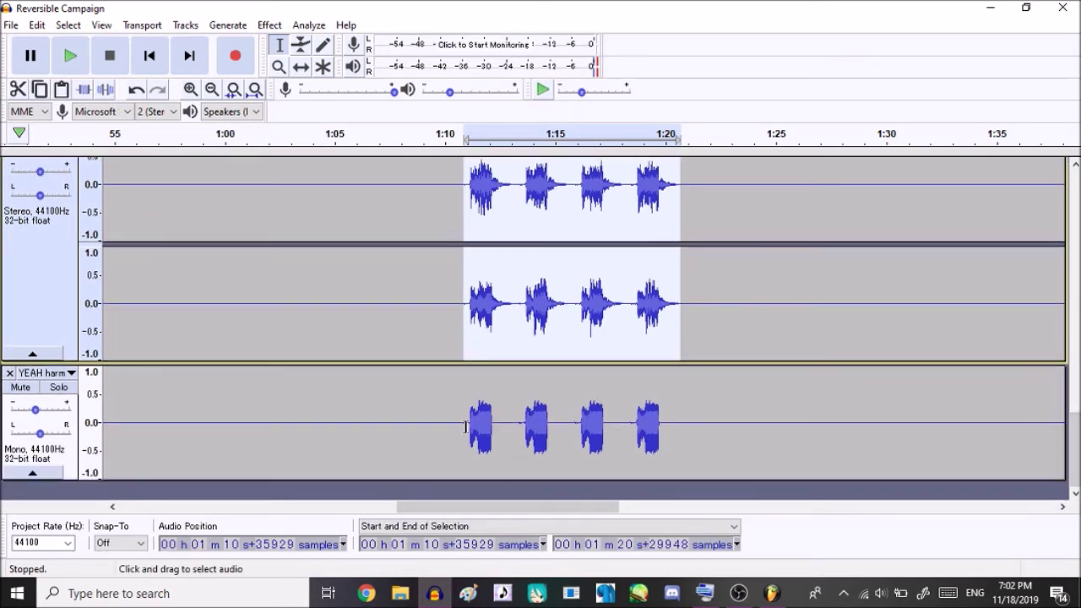
left_click_drag(462, 427, 673, 450)
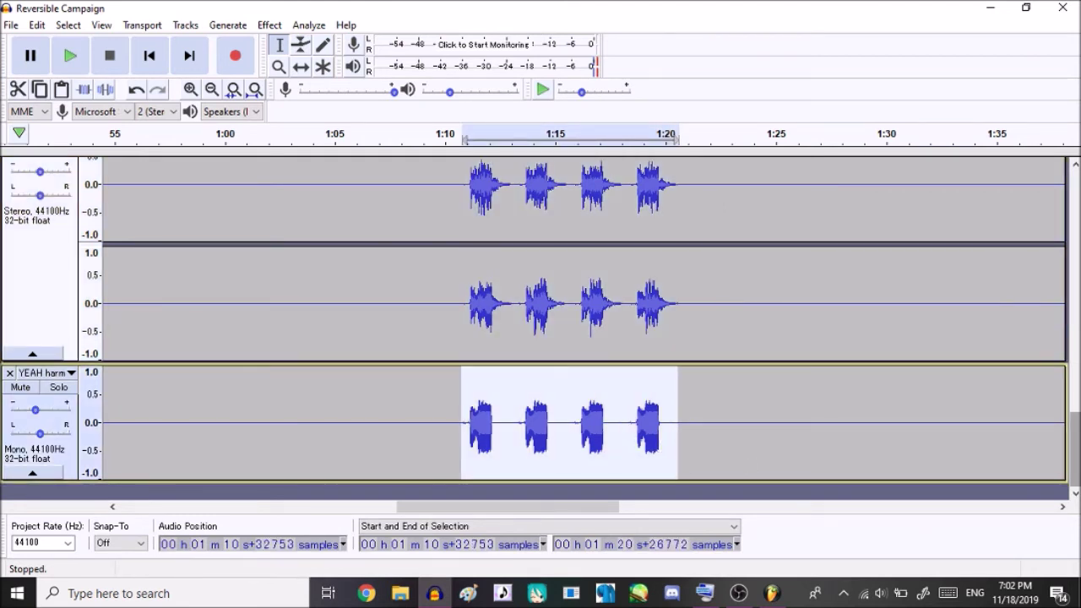
key("space")
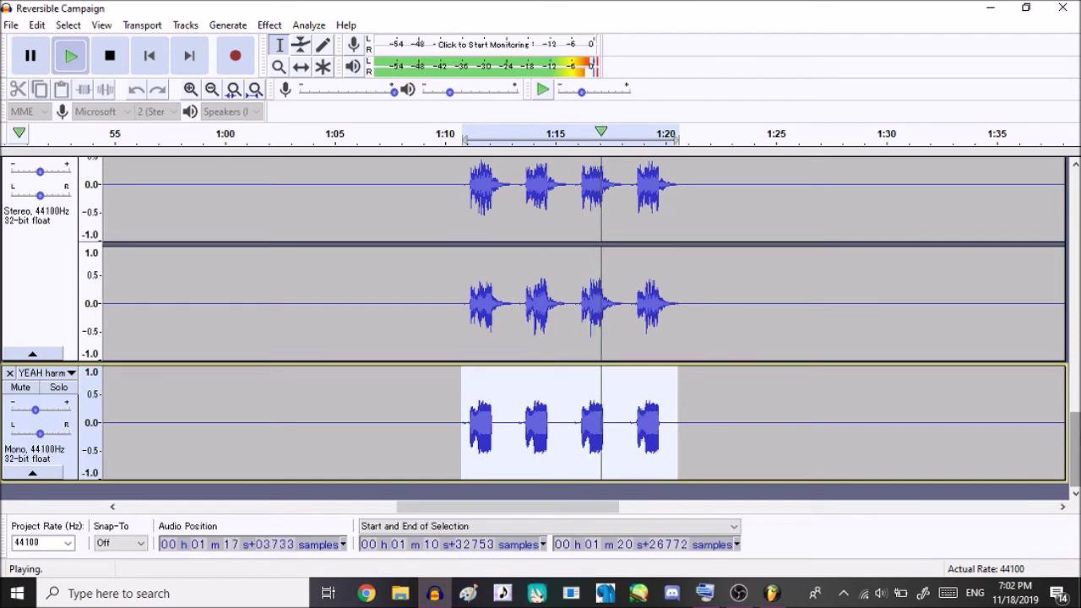
key("space")
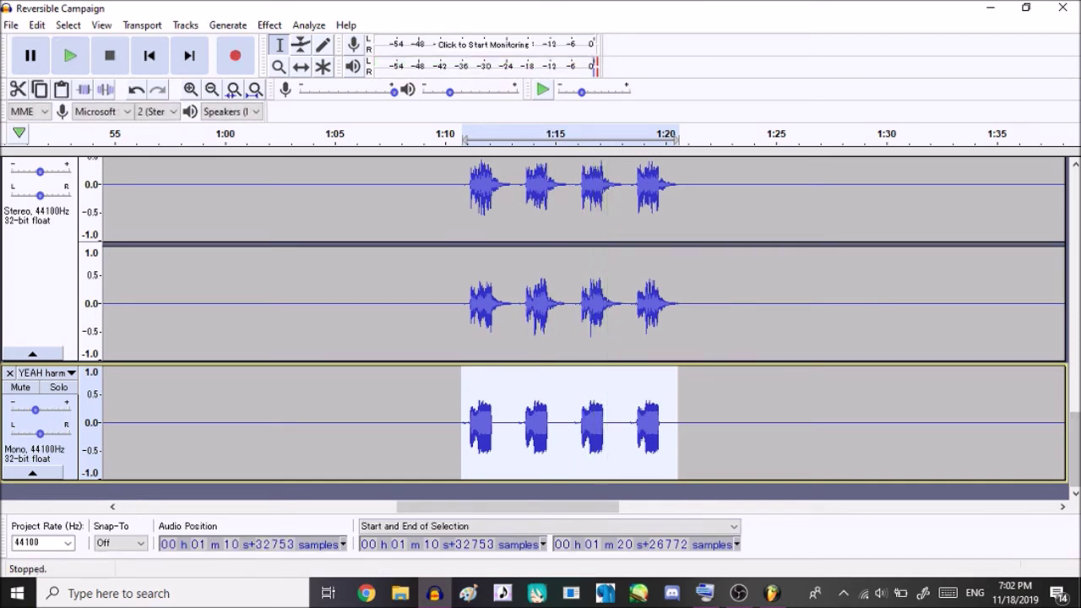
left_click_drag(1076, 426, 1077, 211)
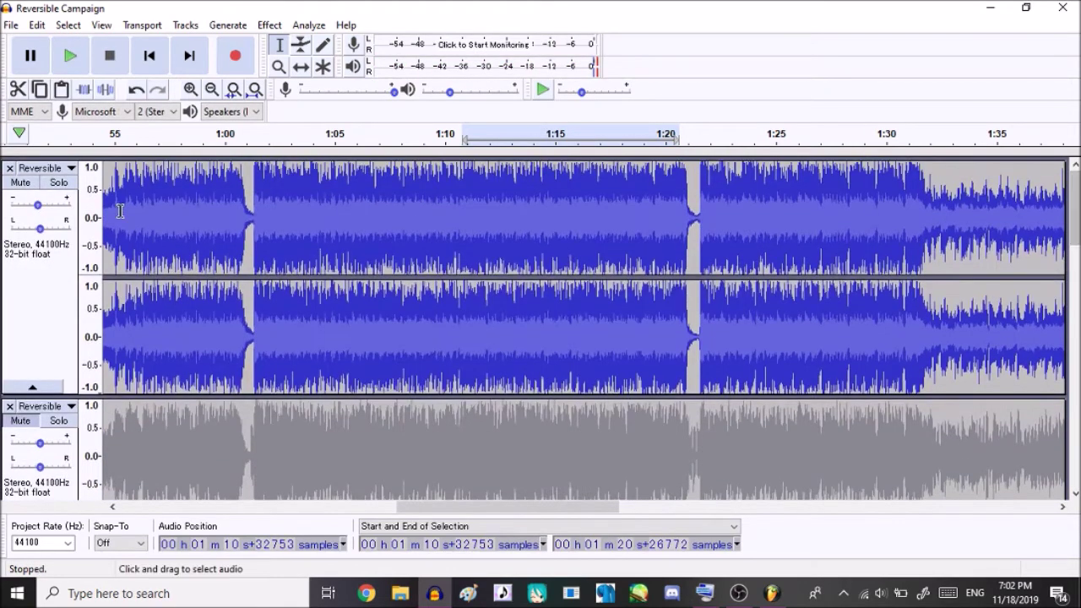
Mute the Reversible music track and play the YEAH harm selection without music
left_click(20, 183)
left_click_drag(1077, 207, 1077, 447)
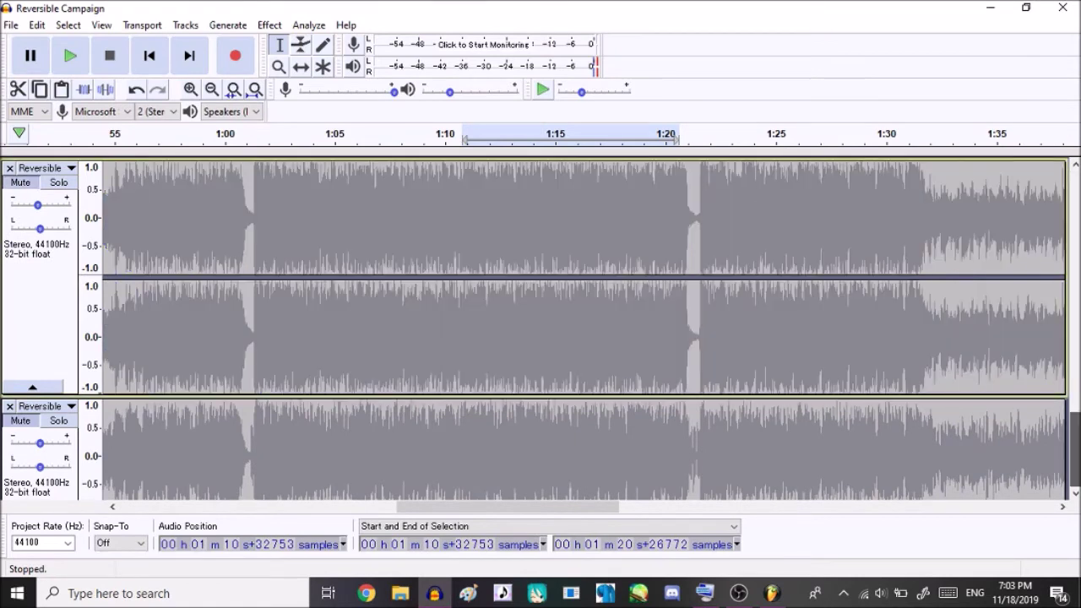
key("space")
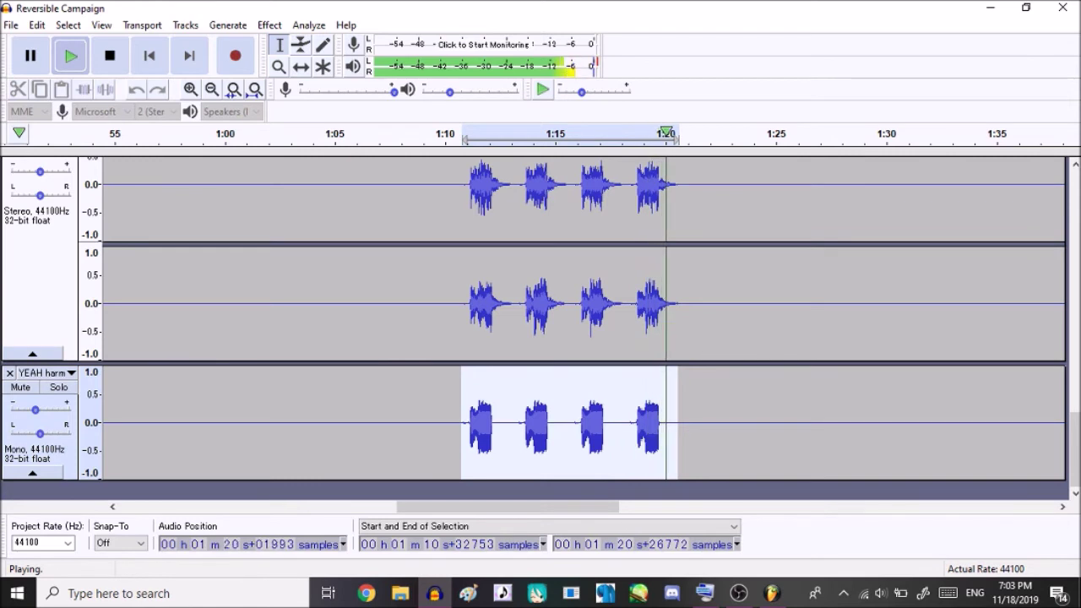
key("space")
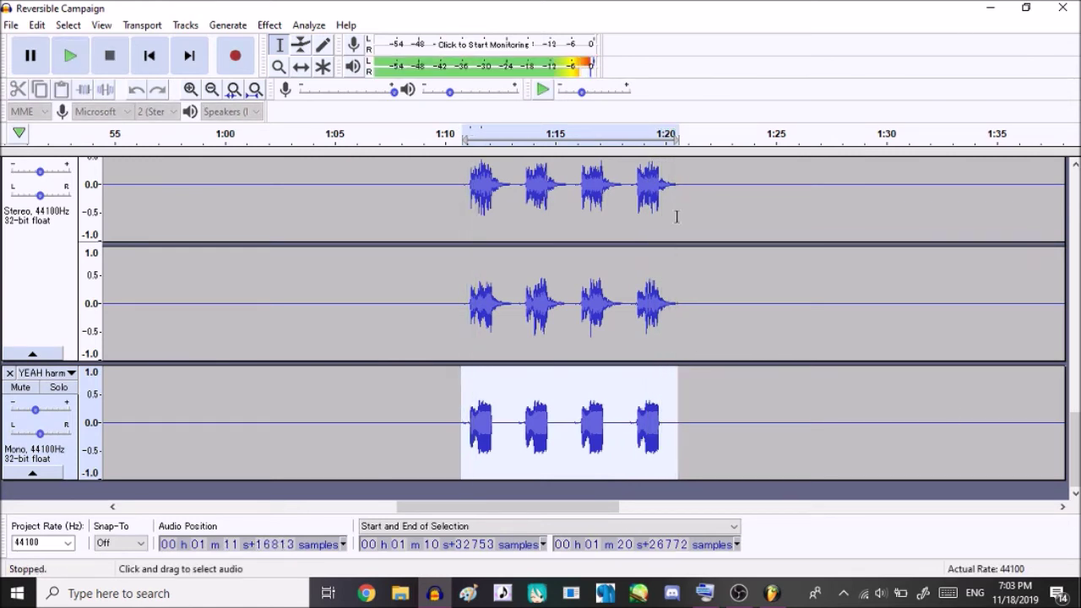
Zoom out to the whole song, select 2:09–2:44, and toggle Reversible's mute again
left_click(217, 88)
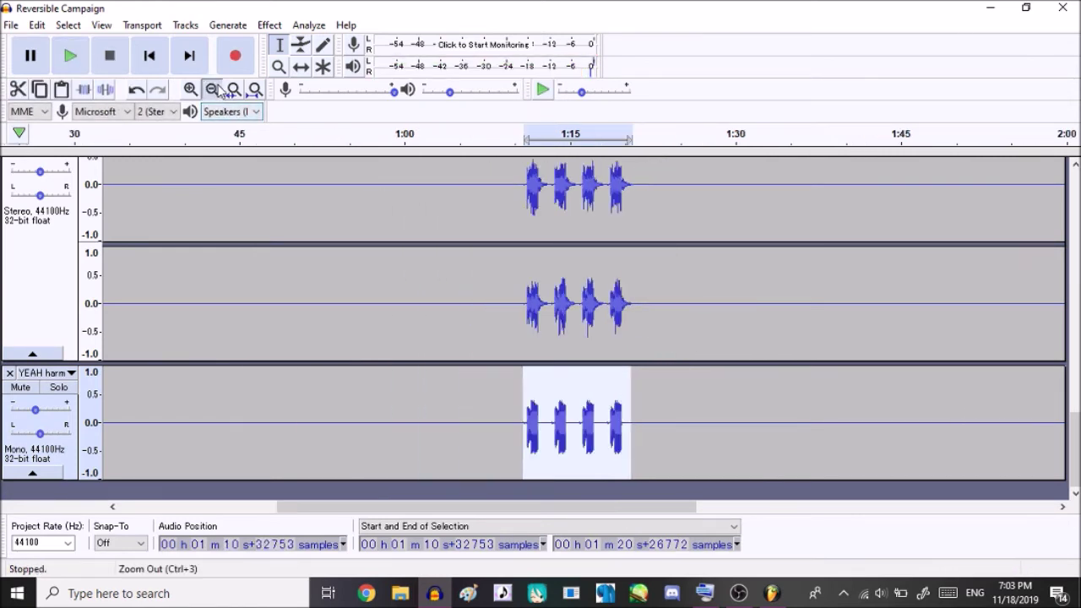
double_click(217, 88)
left_click_drag(458, 422, 554, 422)
scroll(553, 422, "up", 3)
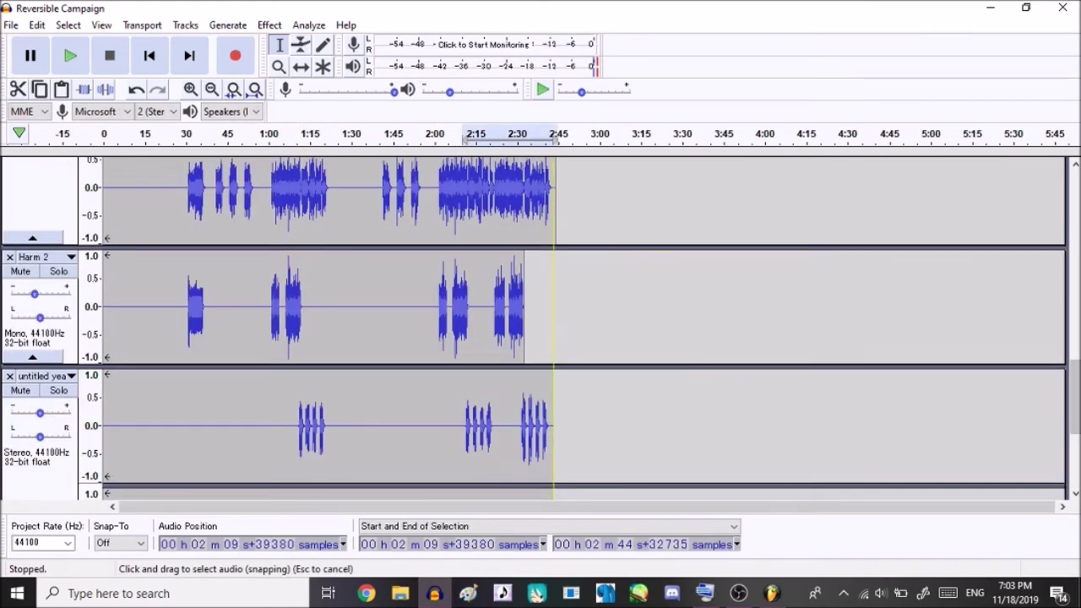
left_click_drag(1075, 397, 1075, 203)
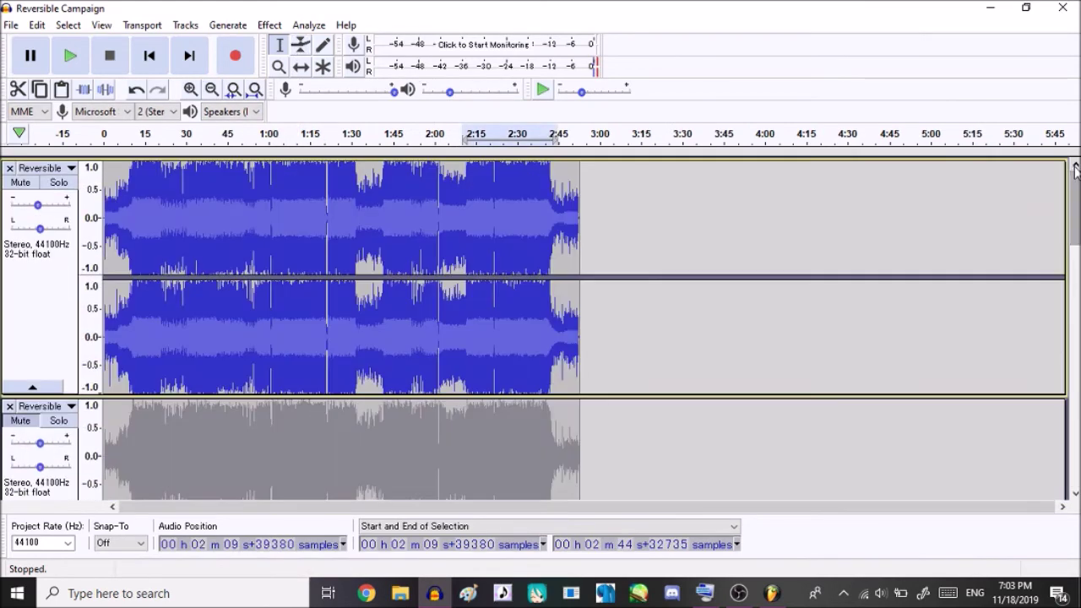
left_click(11, 196)
left_click_drag(1075, 207, 1075, 418)
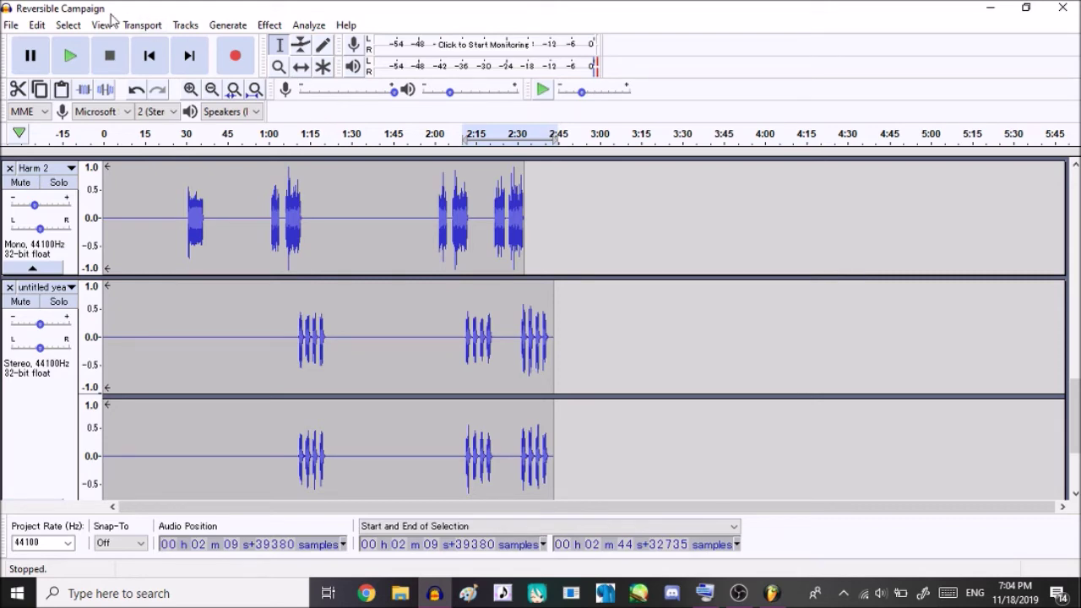
Select and play Harm 2's phrase from 0:29 to 0:41
scroll(715, 338, "down", 3)
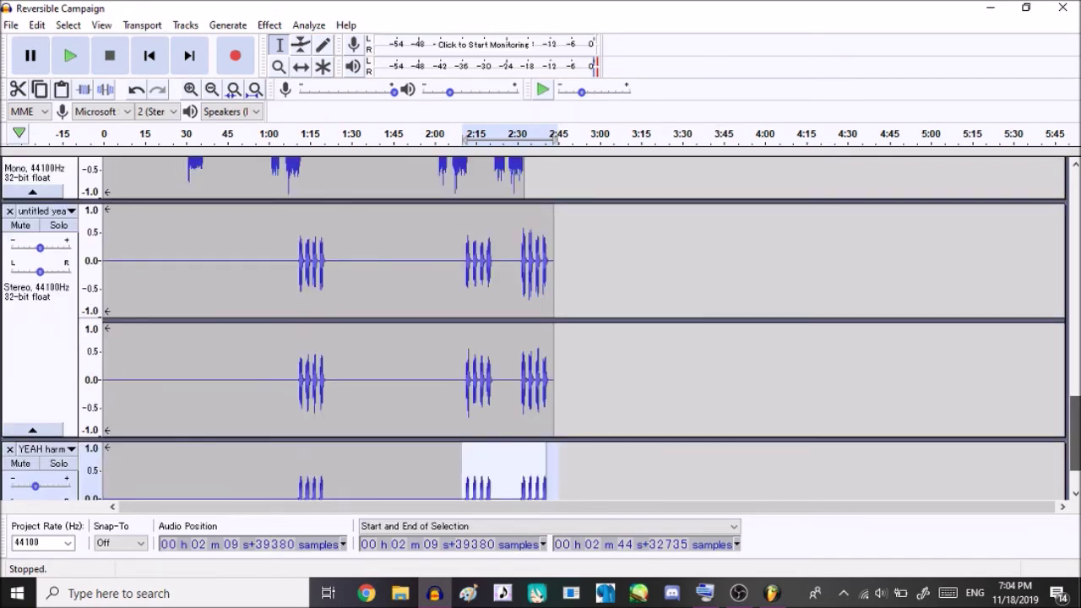
scroll(1067, 361, "up", 5)
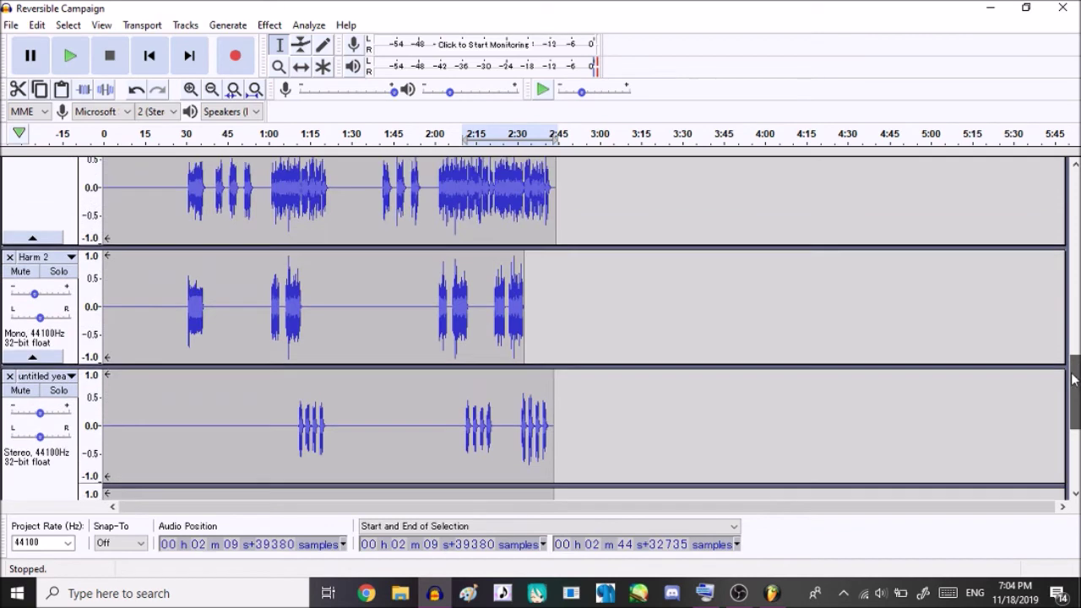
scroll(1066, 361, "up", 1)
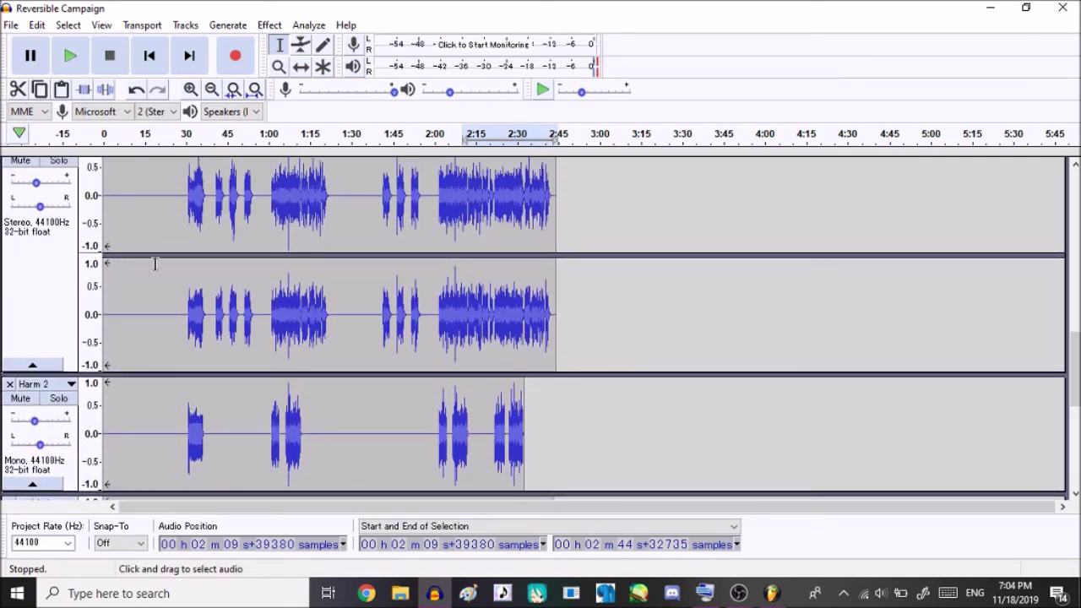
left_click_drag(185, 431, 217, 437)
key("space")
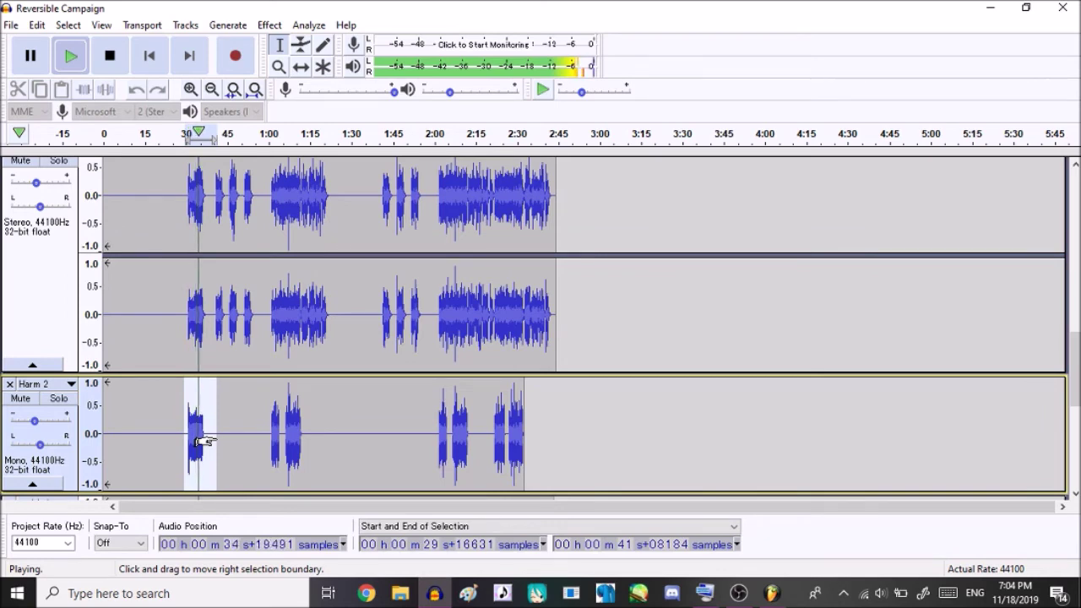
key("space")
Unmute the Reversible track and zoom to the 0:30–1:50 stretch with Ctrl+1
scroll(1013, 403, "up", 10)
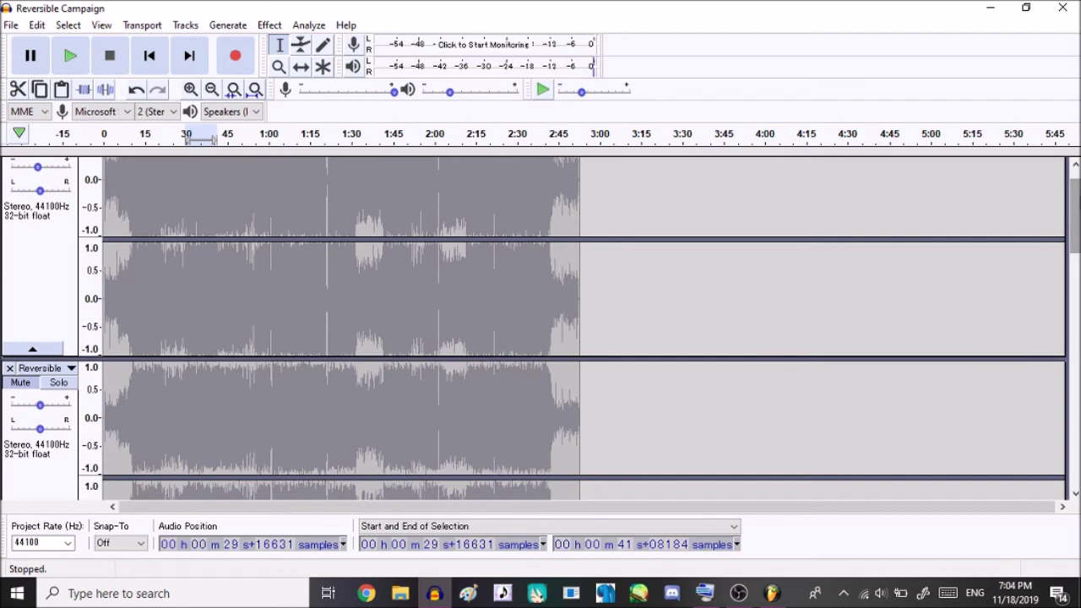
scroll(541, 329, "up", 2)
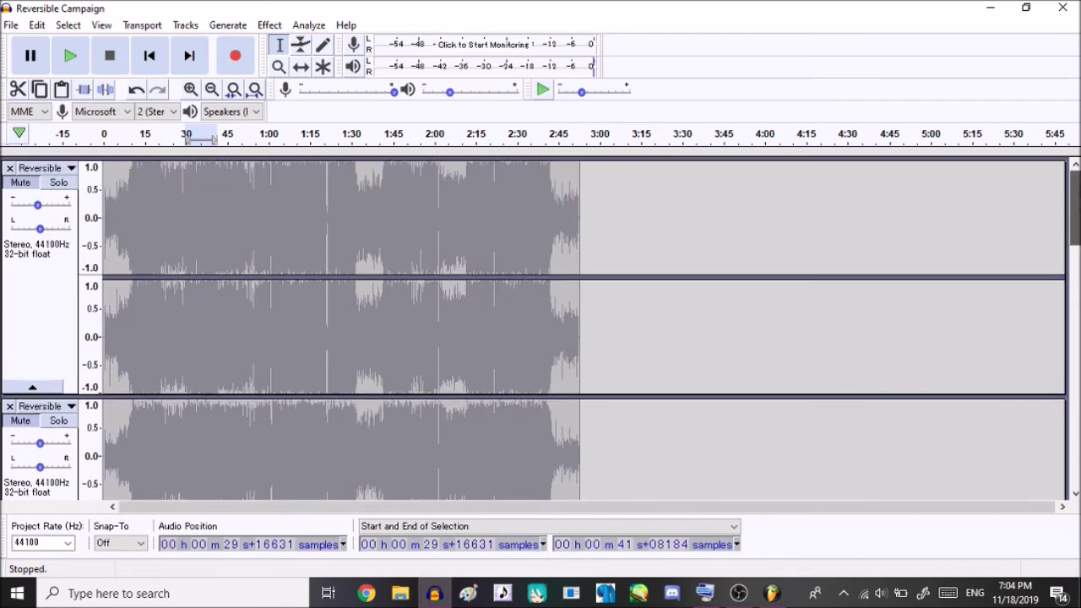
left_click(25, 196)
key("ctrl+1")
key("ctrl+1")
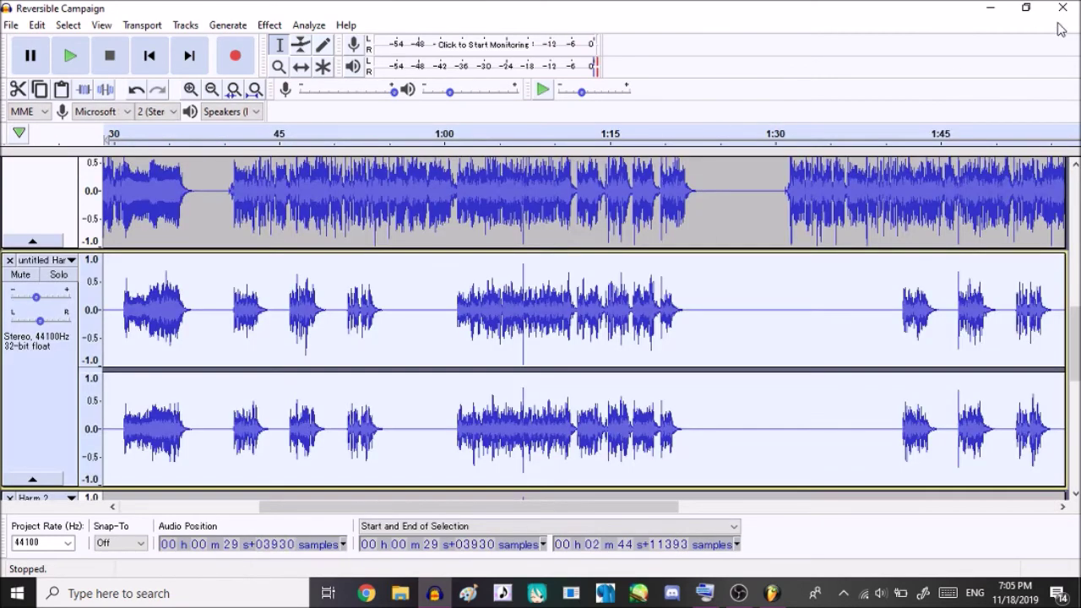
In FL Studio, replace the YEAH clip with the Harm 2 audio at bar 1 on Track 1
left_click(991, 7)
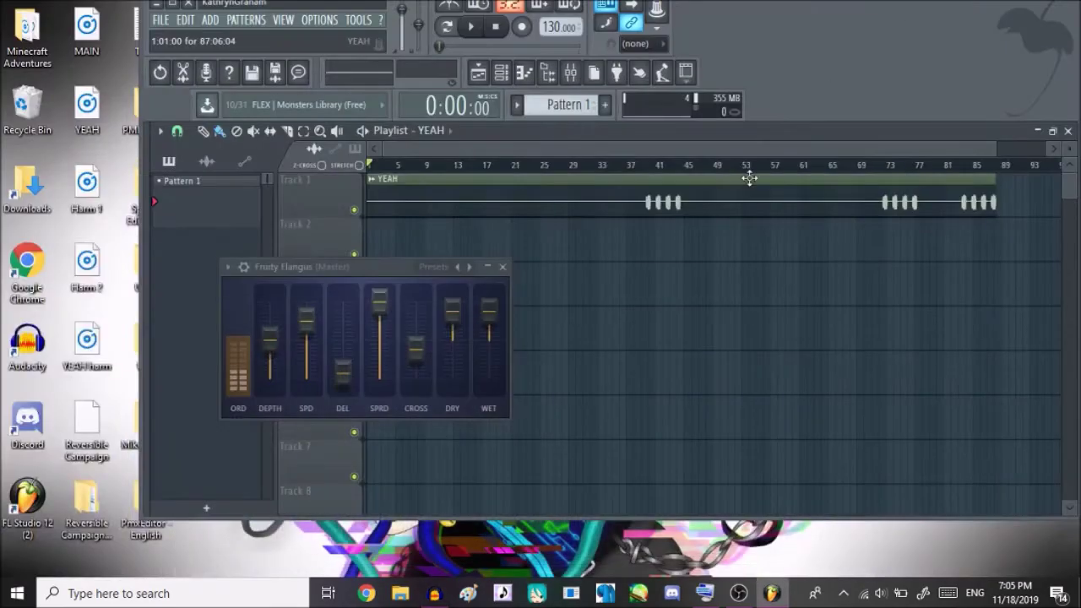
right_click(508, 201)
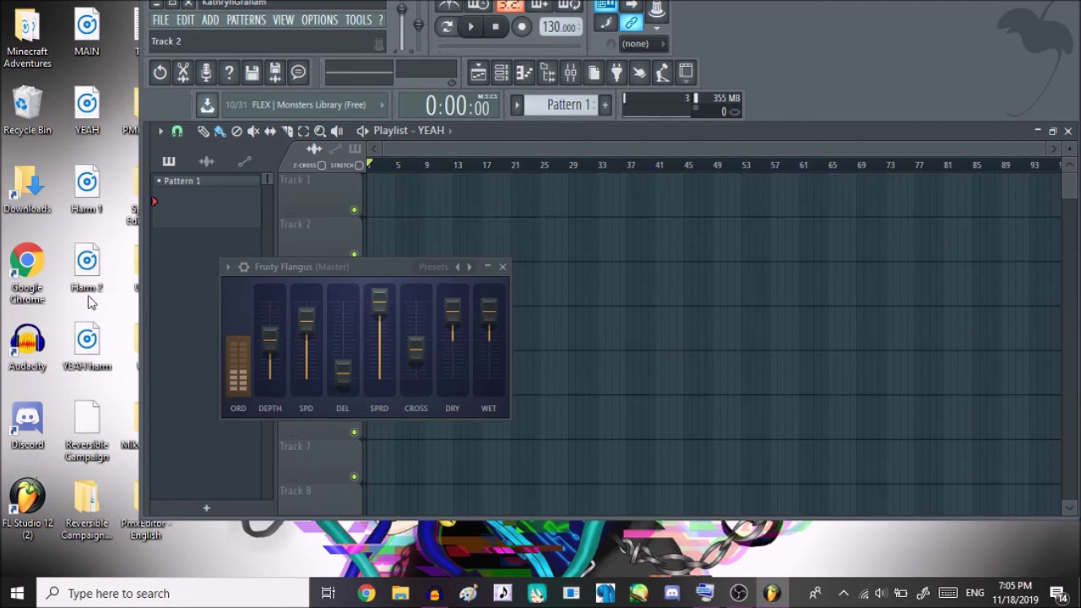
left_click_drag(87, 264, 425, 186)
left_click_drag(554, 179, 497, 178)
Preview Harm 2 from bar 17, then bring up the Mixer's Master empty slot plugin list
left_click(490, 165)
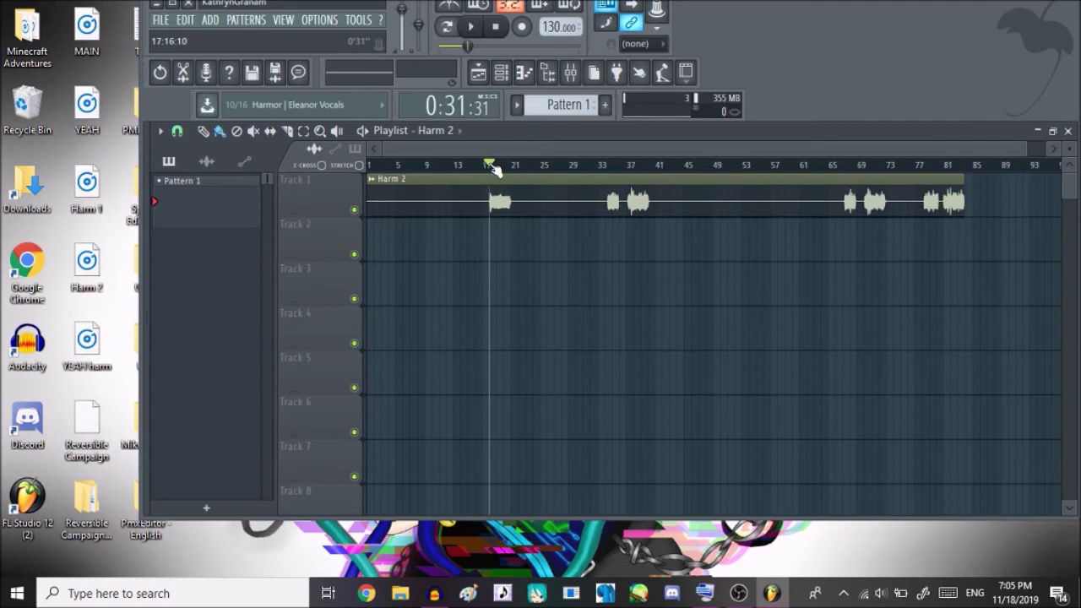
key("space")
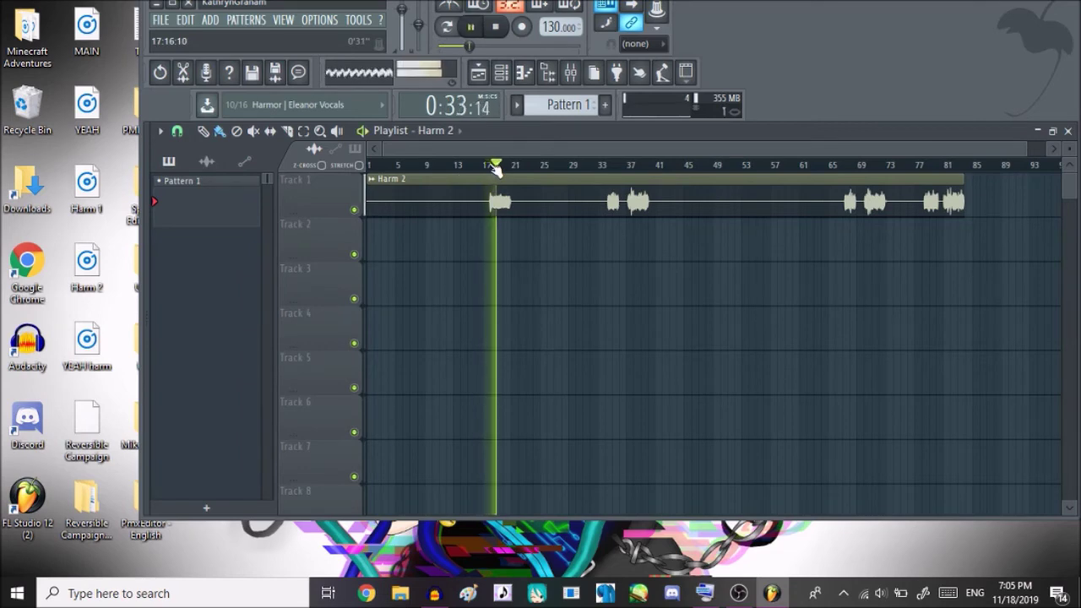
key("space")
left_click(571, 71)
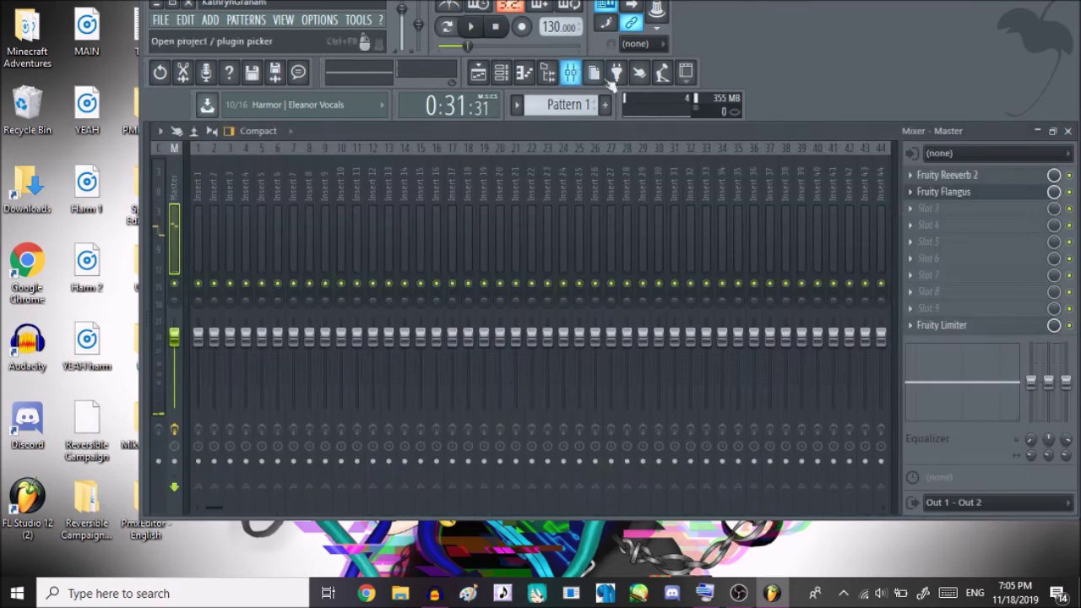
left_click(911, 208)
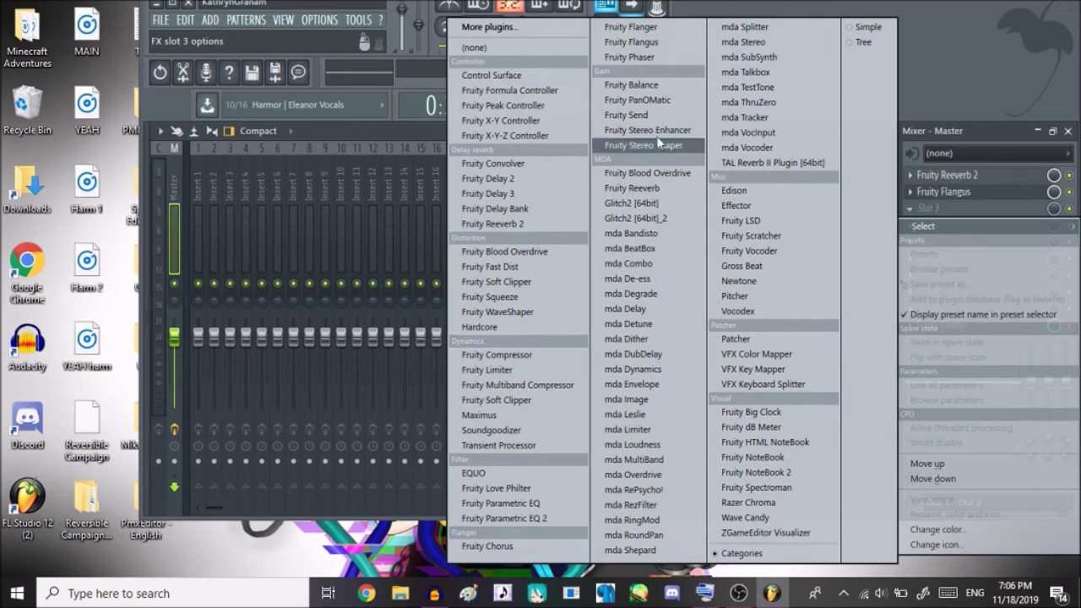
Try Fruity Phaser on the Master's third effect slot, then reopen that slot's options
left_click(654, 59)
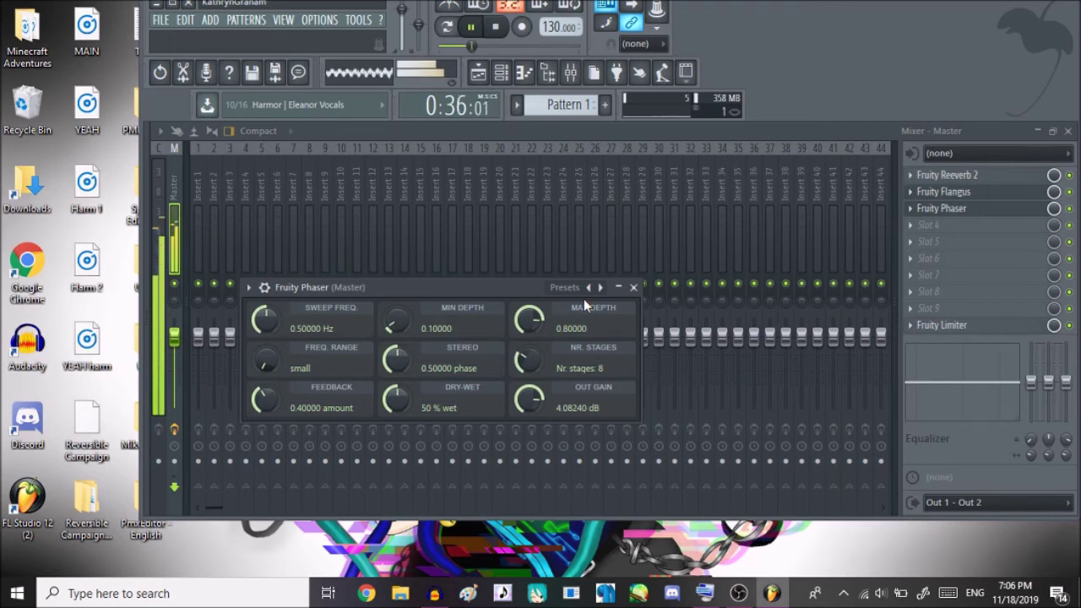
key("space")
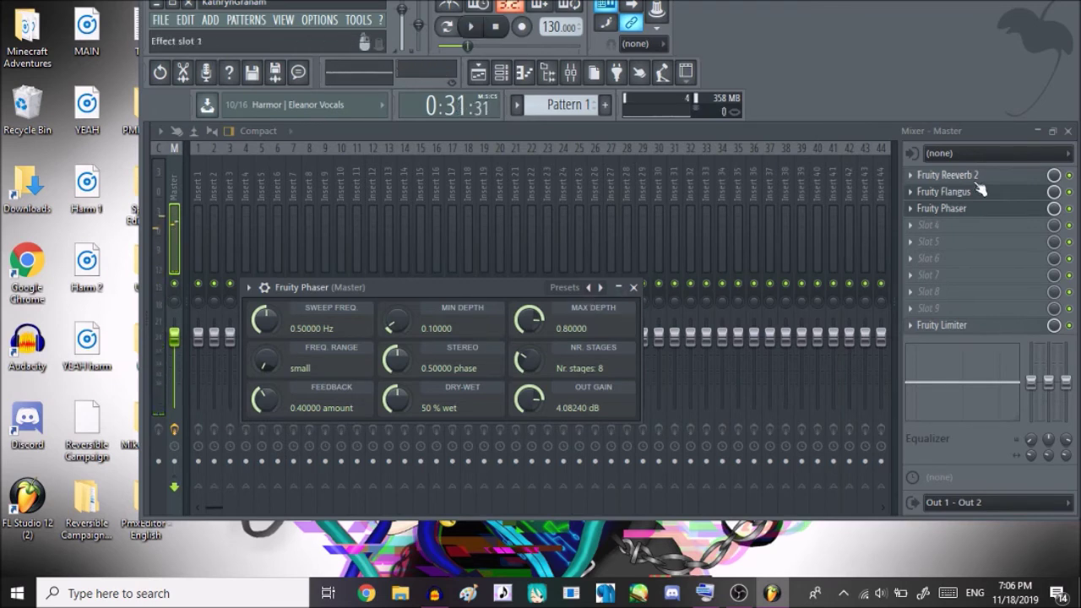
left_click(910, 213)
mouse_move(910, 213)
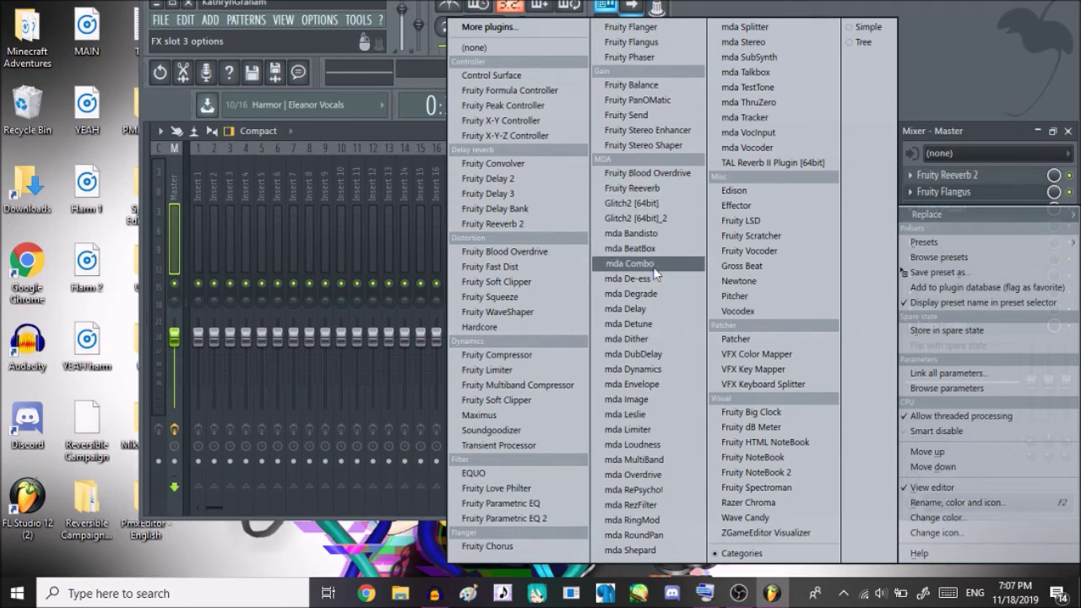
Load Fruity Chorus into the Master's third slot and preview Harm 2 from bar 33
left_click(488, 545)
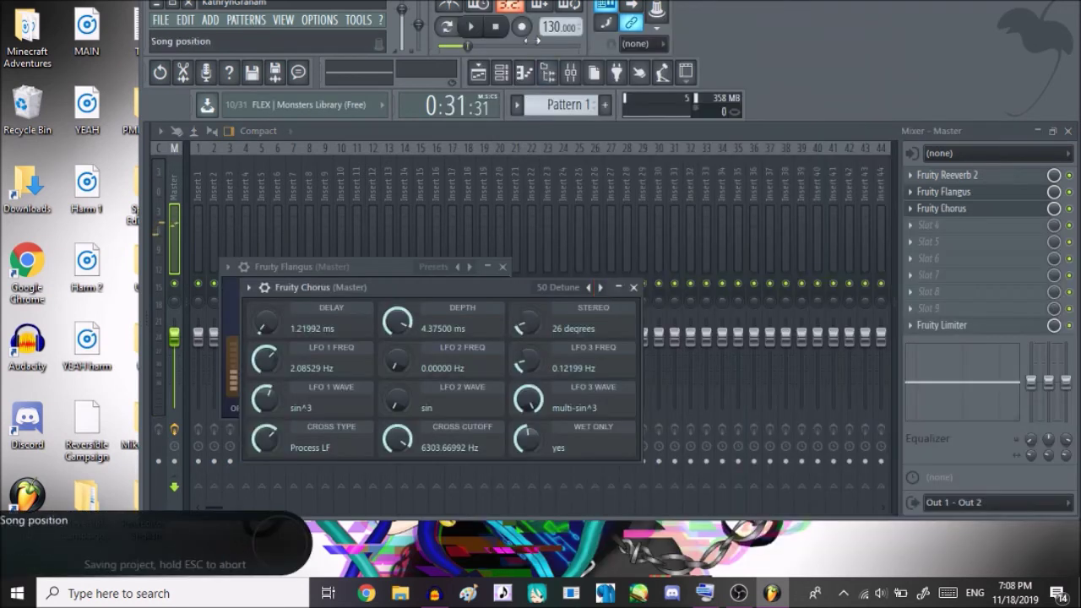
left_click(500, 74)
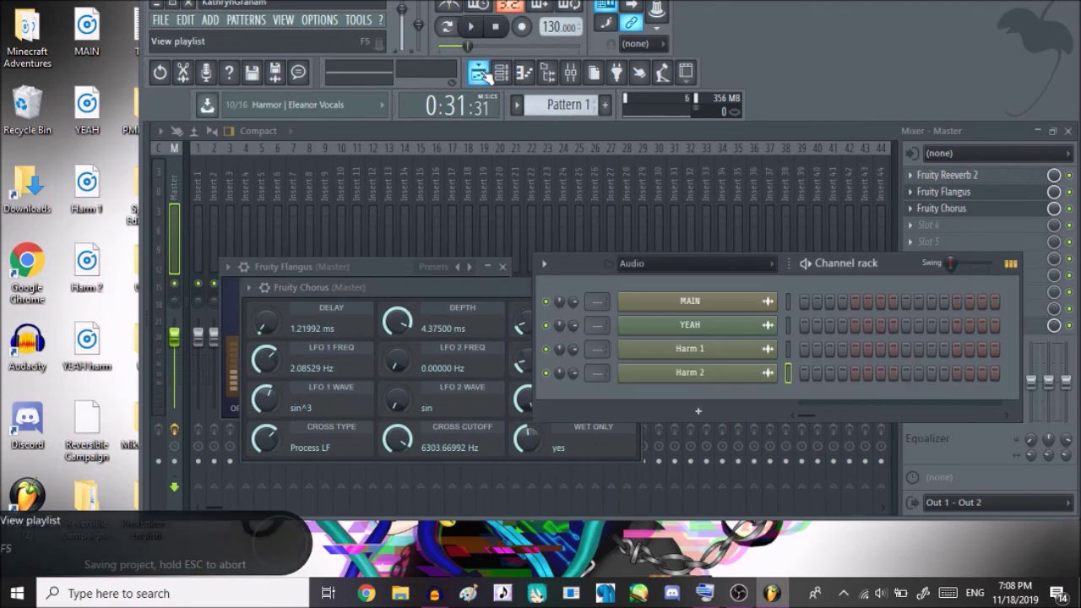
left_click(498, 74)
left_click(610, 167)
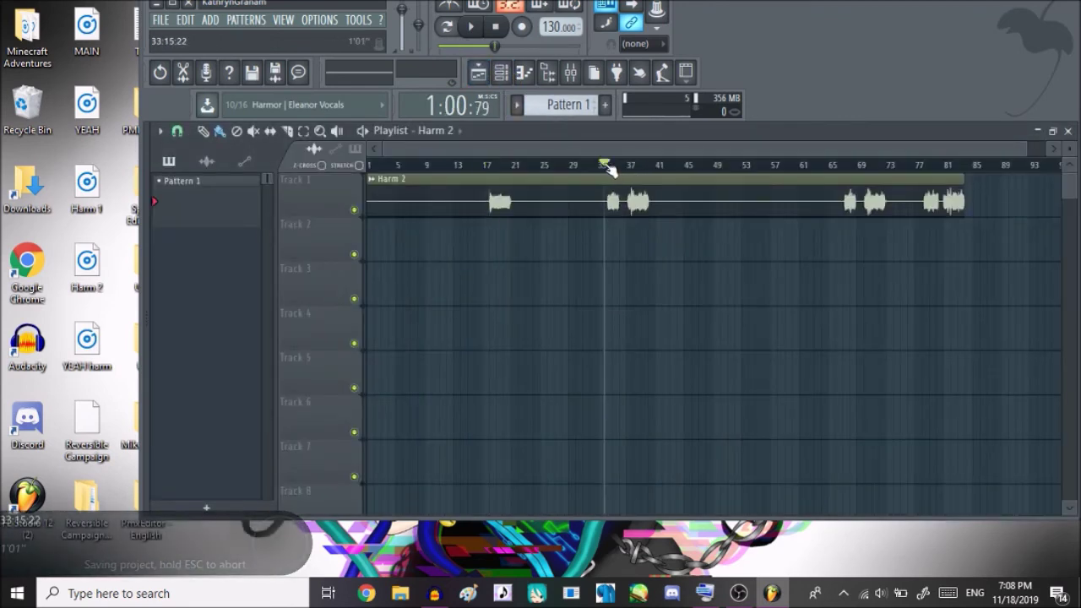
key("space")
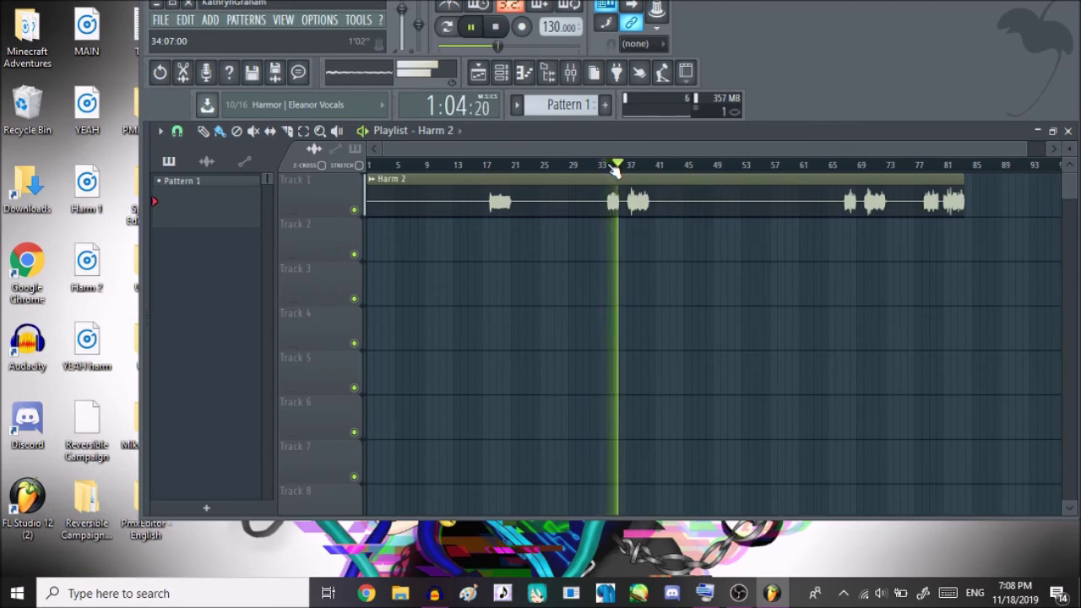
key("space")
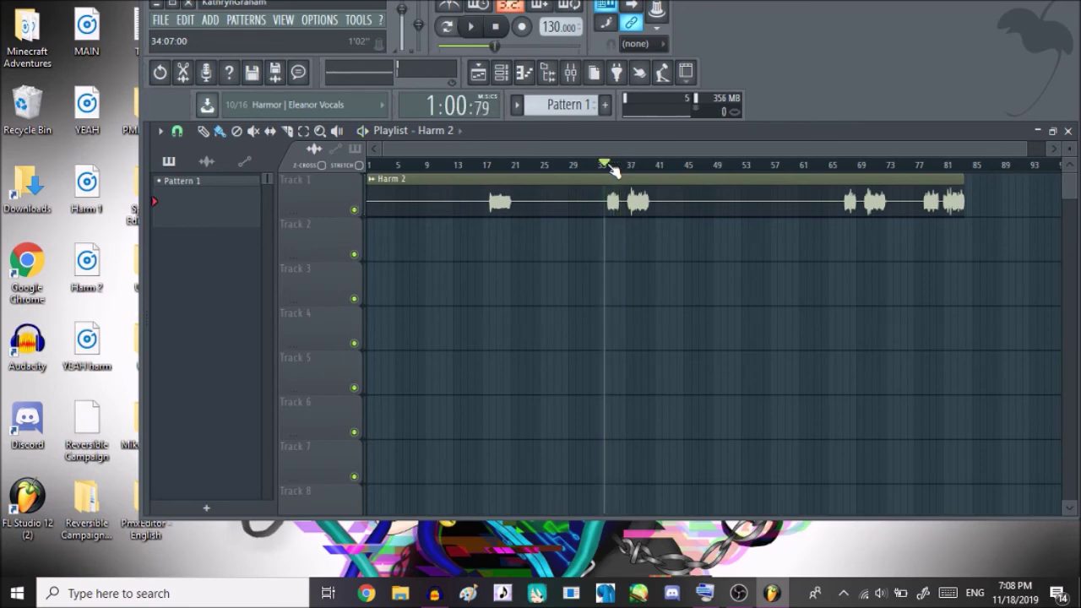
left_click(572, 73)
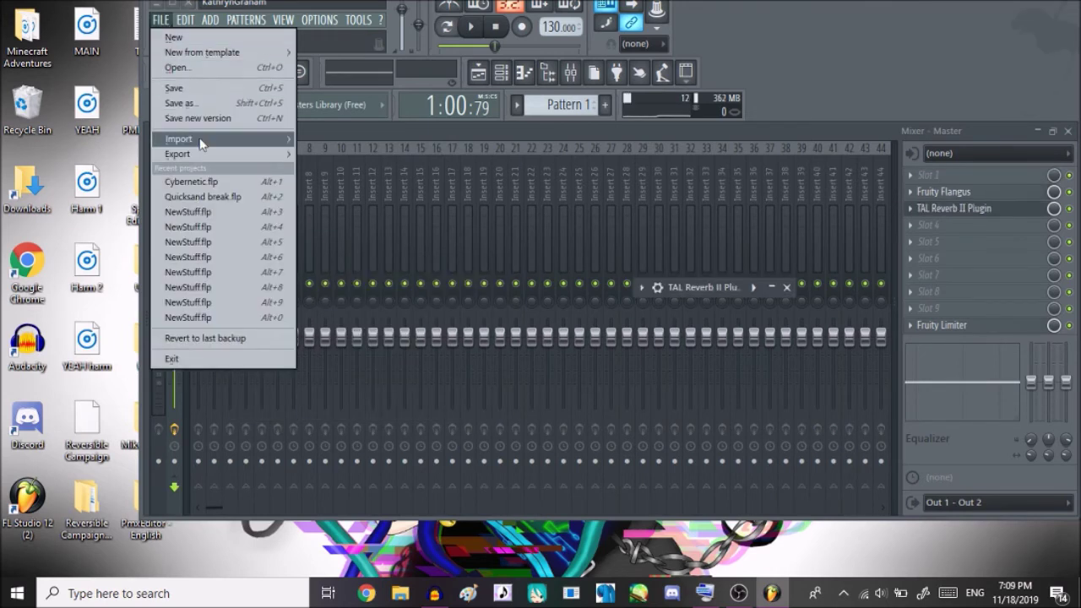
Export the project as the WAV file 'untitled harm 2'
mouse_move(205, 154)
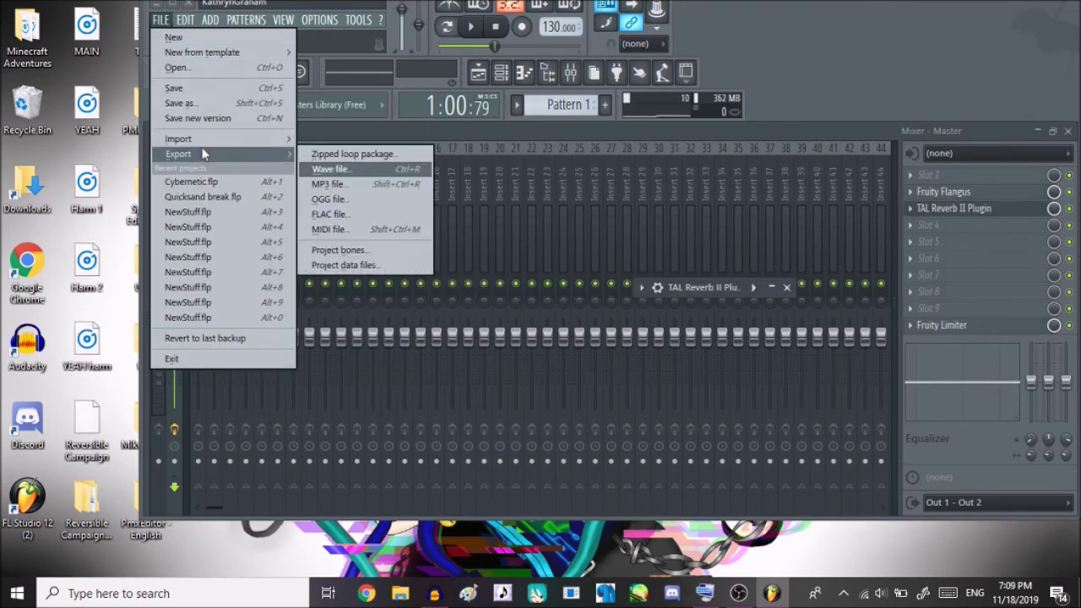
left_click(334, 170)
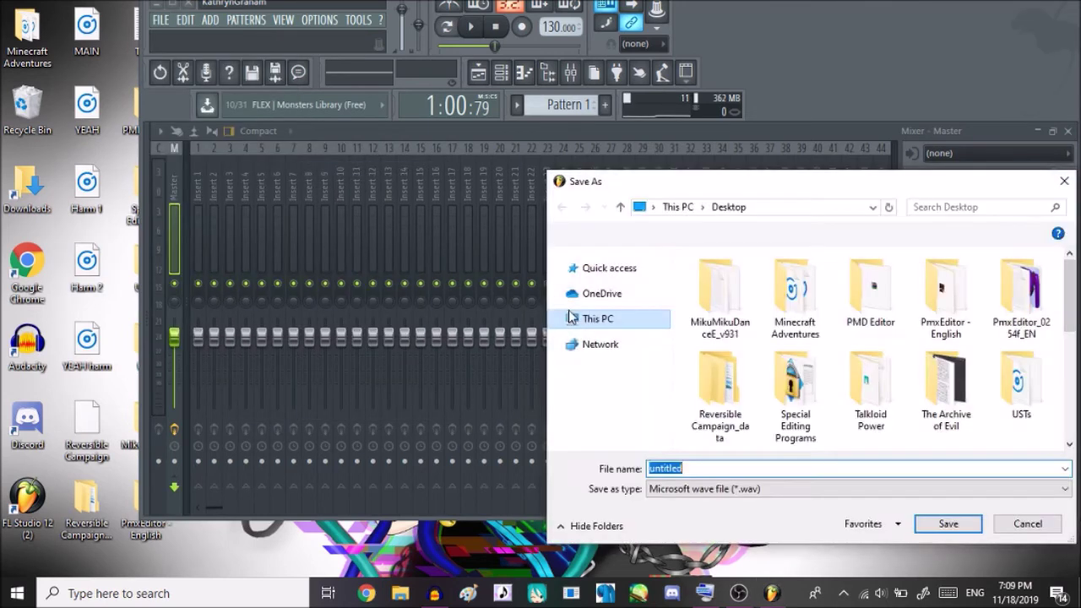
left_click(720, 468)
type("harm")
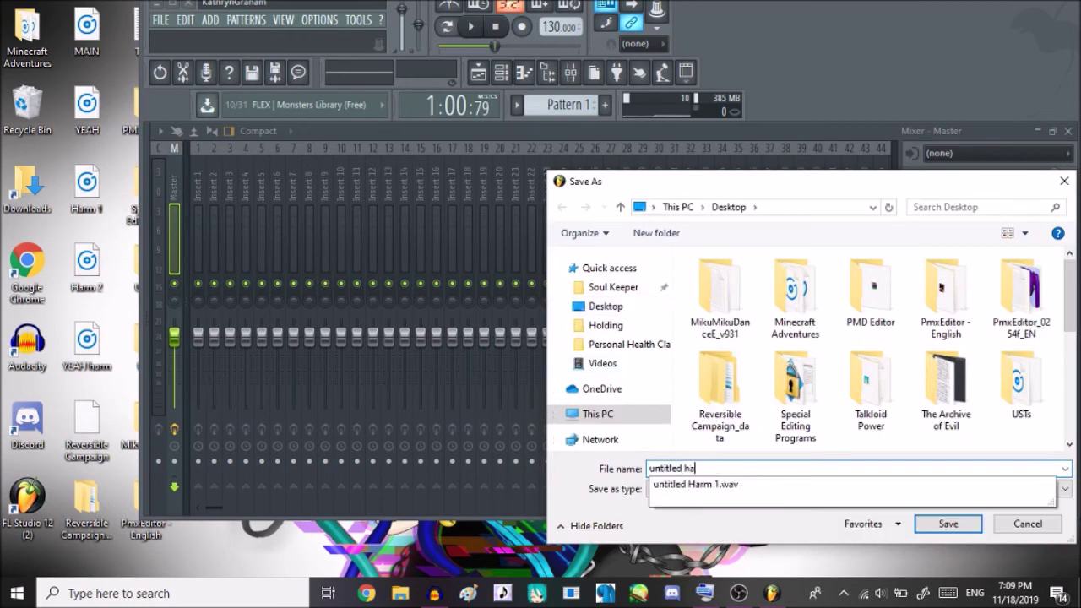
type(" 2")
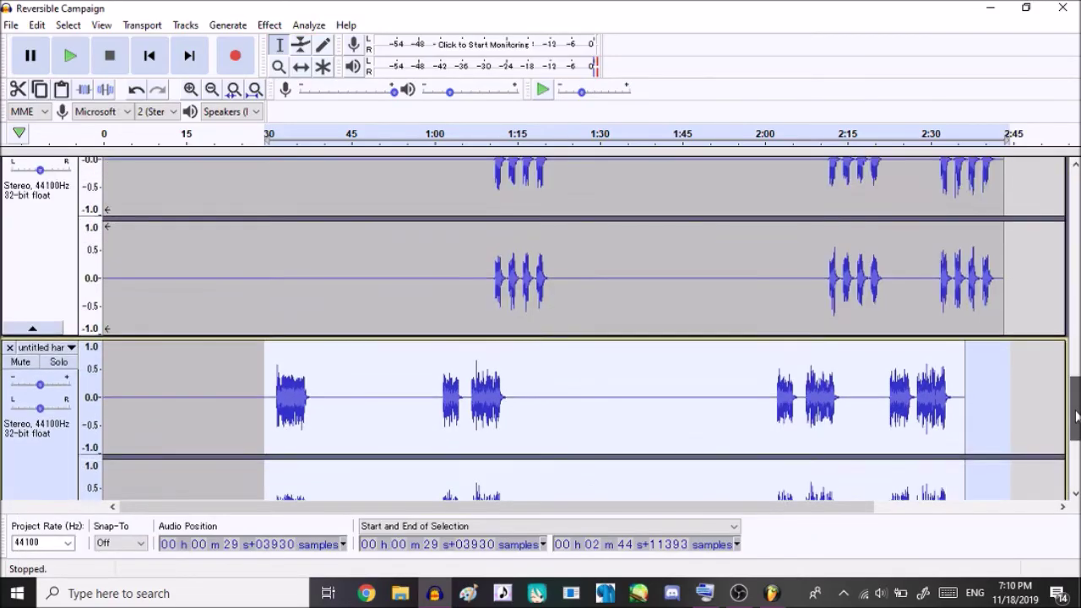
In Audacity, move the imported untitled harm 2 track up one place beneath Harm 2
scroll(1022, 393, "up", 2)
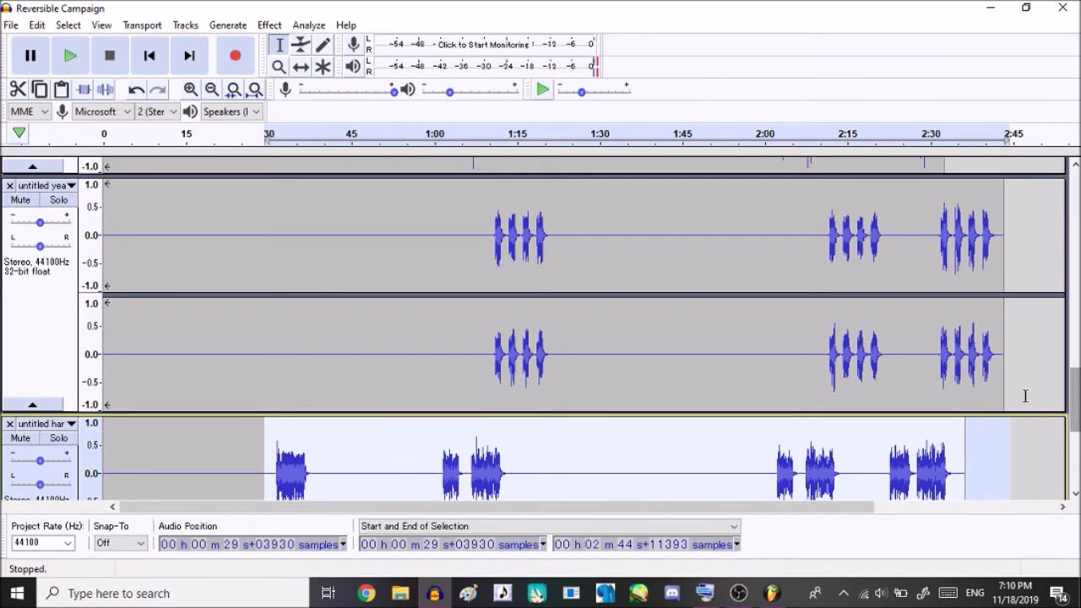
left_click(63, 427)
left_click(96, 295)
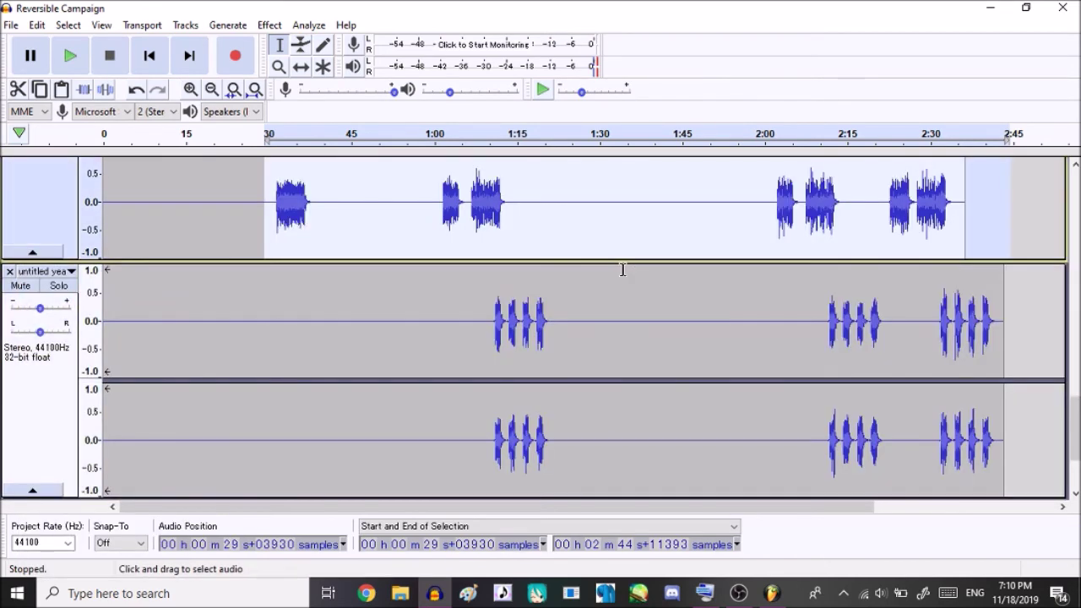
scroll(541, 330, "up", 3)
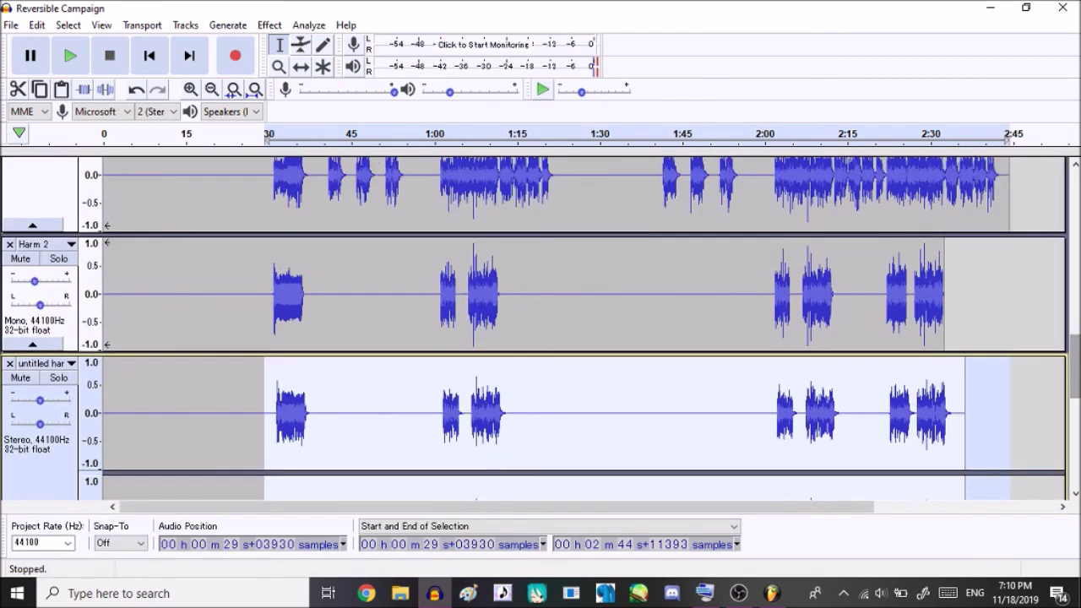
Zoom in and slide the untitled harm 2 clip left with Time Shift to match Harm 2
left_click(190, 89)
left_click(190, 89)
left_click(190, 89)
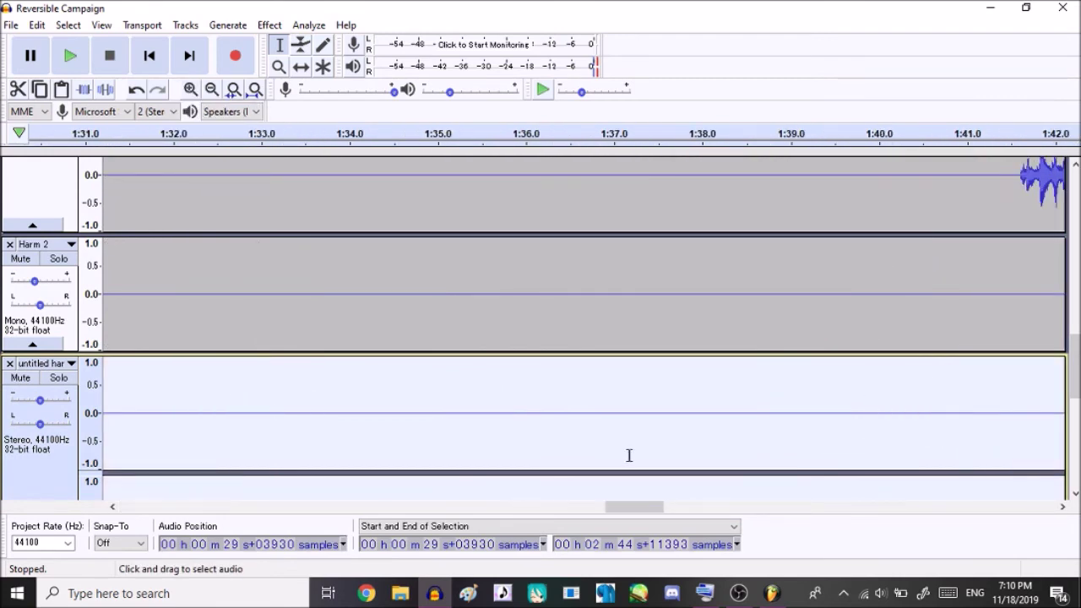
left_click_drag(629, 505, 450, 490)
left_click(302, 67)
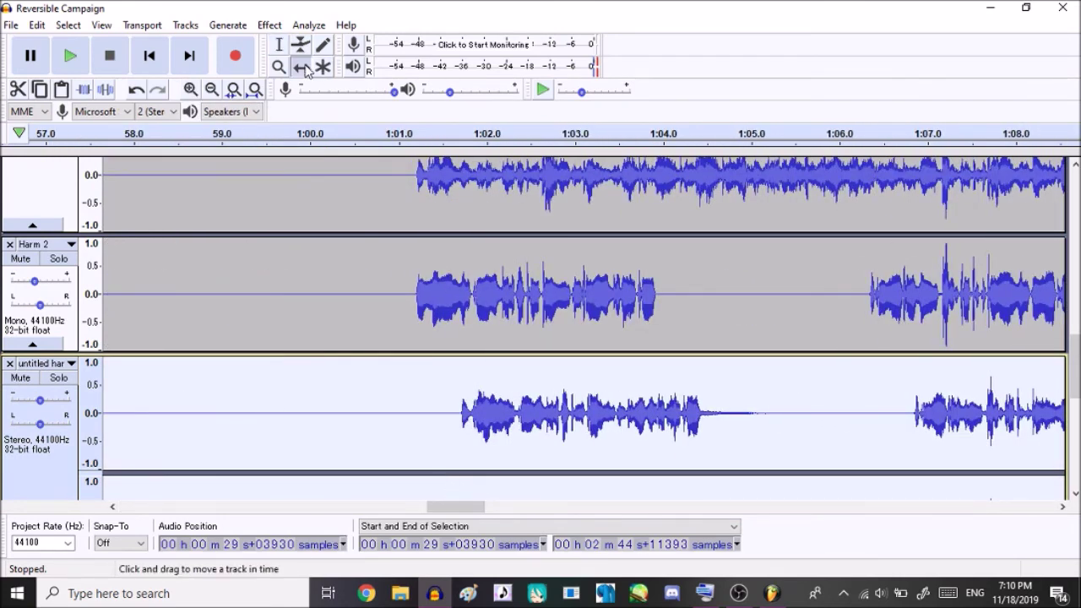
left_click_drag(509, 429, 486, 420)
Solo untitled harm 2 and Harm 2, zoom in closely, and nudge untitled harm 2 slightly earlier
scroll(487, 420, "down", 2)
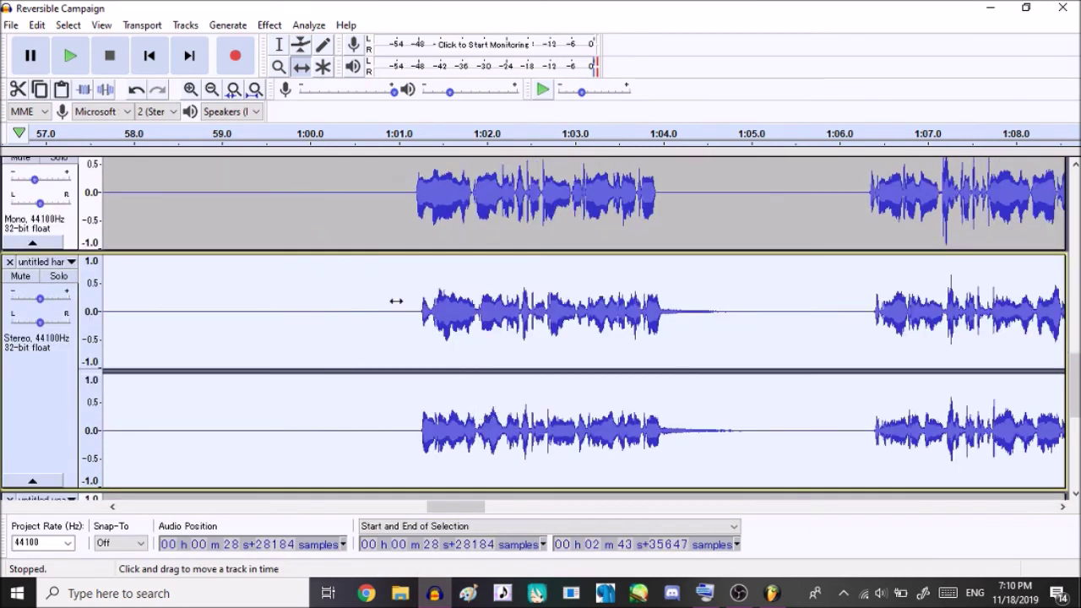
left_click(58, 276)
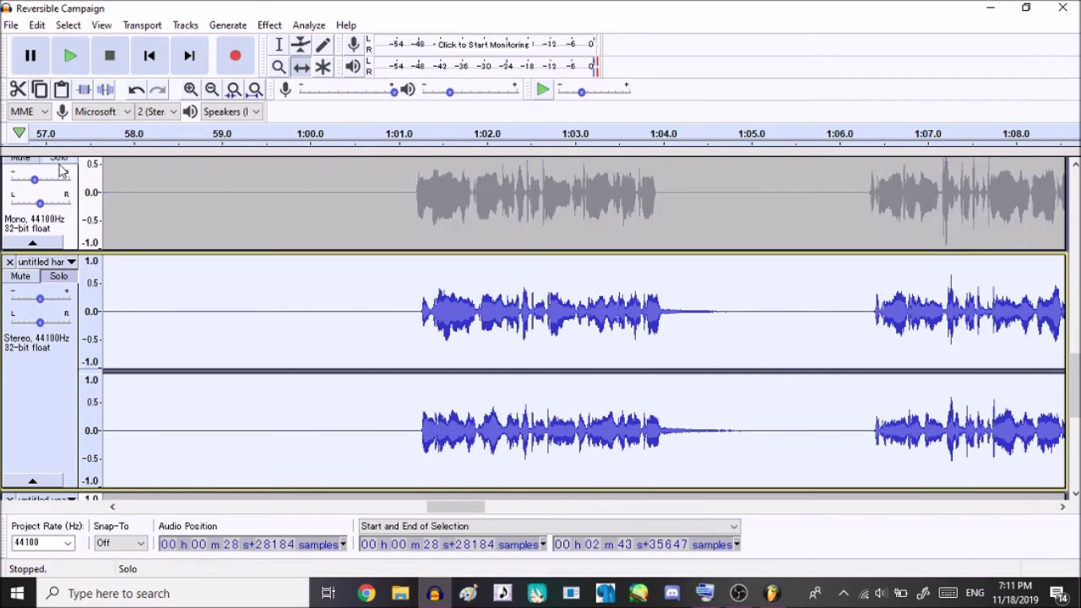
left_click(58, 159)
left_click(193, 90)
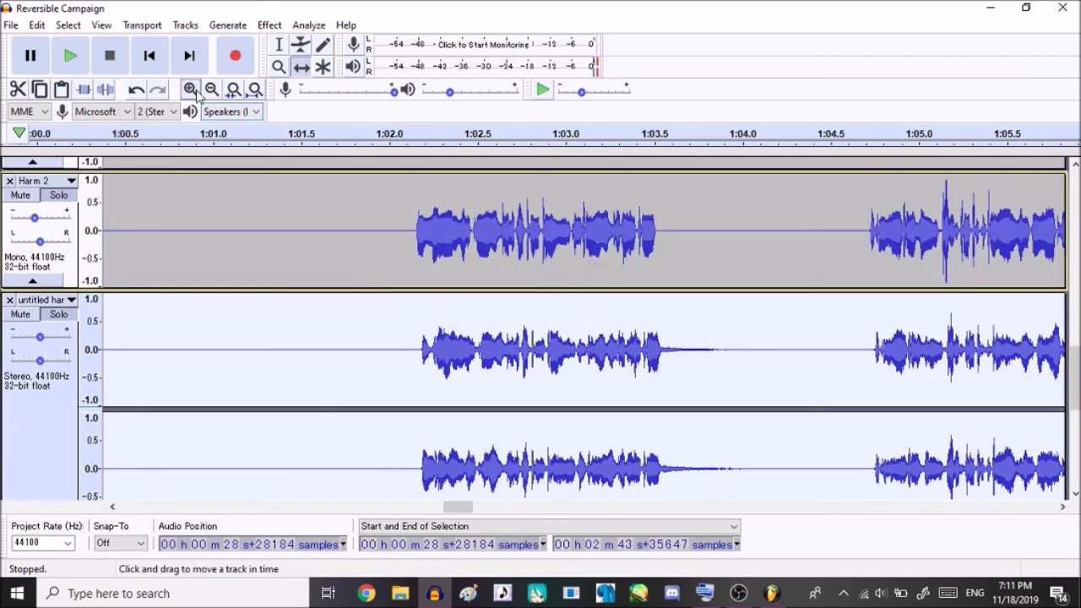
left_click(192, 90)
left_click(192, 90)
left_click(193, 90)
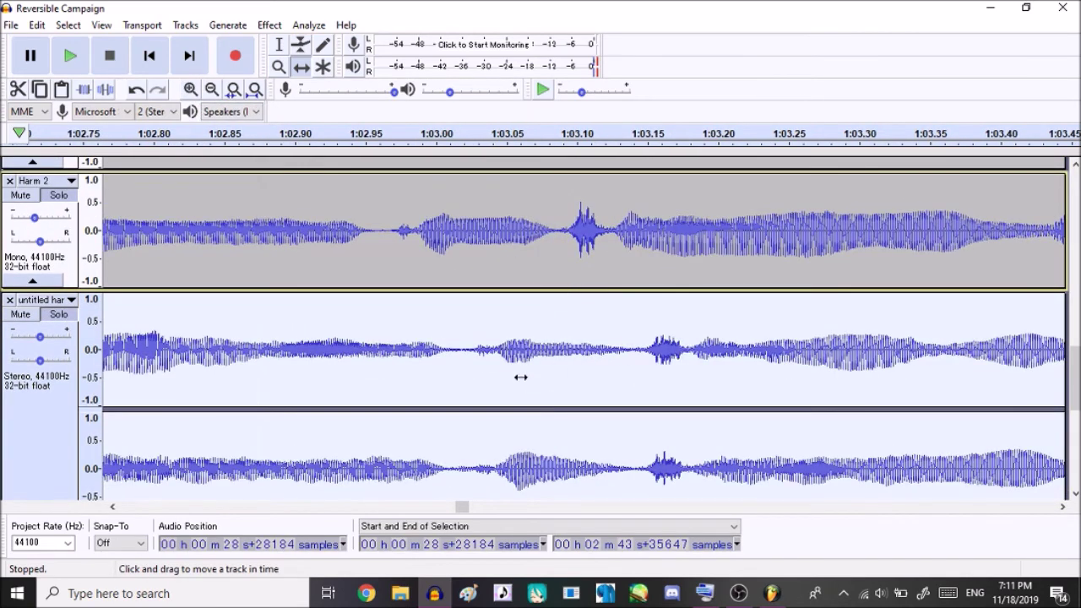
left_click_drag(520, 378, 442, 354)
Zoom back out and play the phrase from about 1:01 to 1:04.7
scroll(442, 354, "down", 1)
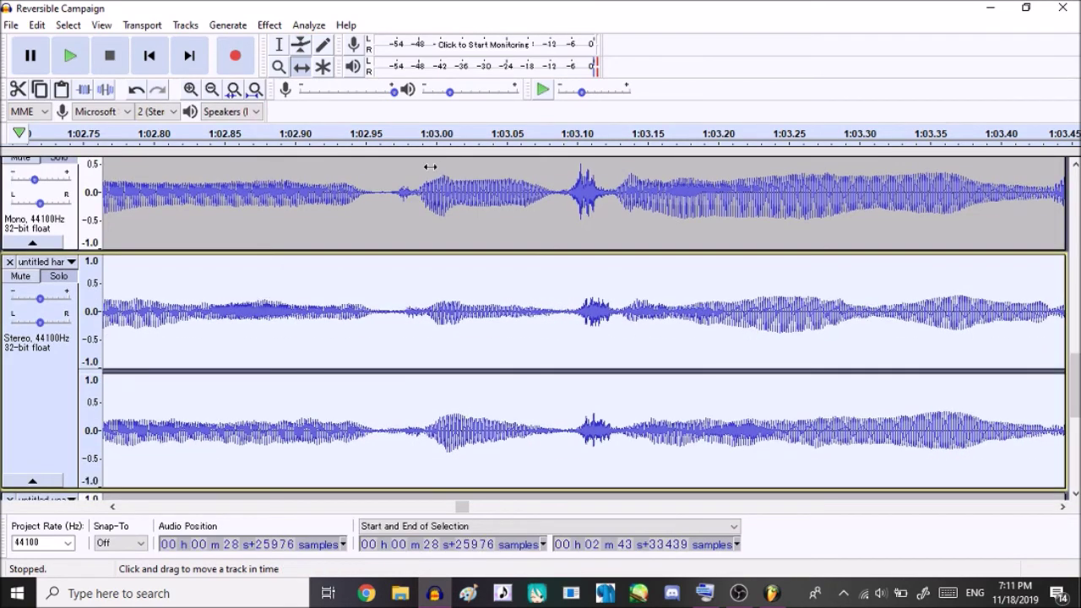
left_click(212, 90)
left_click(212, 89)
left_click(212, 90)
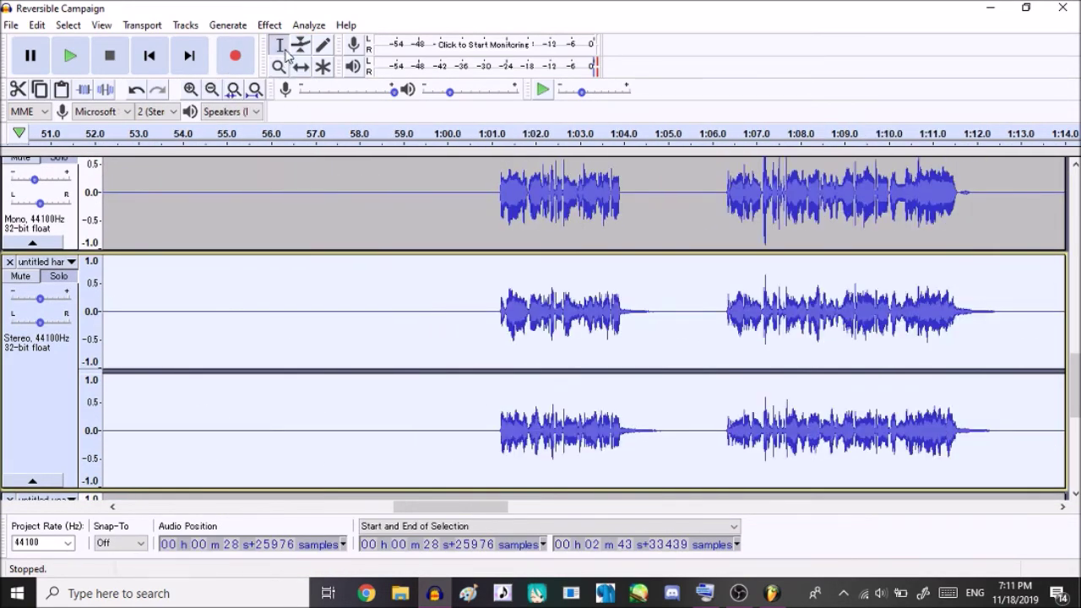
left_click_drag(496, 285, 647, 345)
key("space")
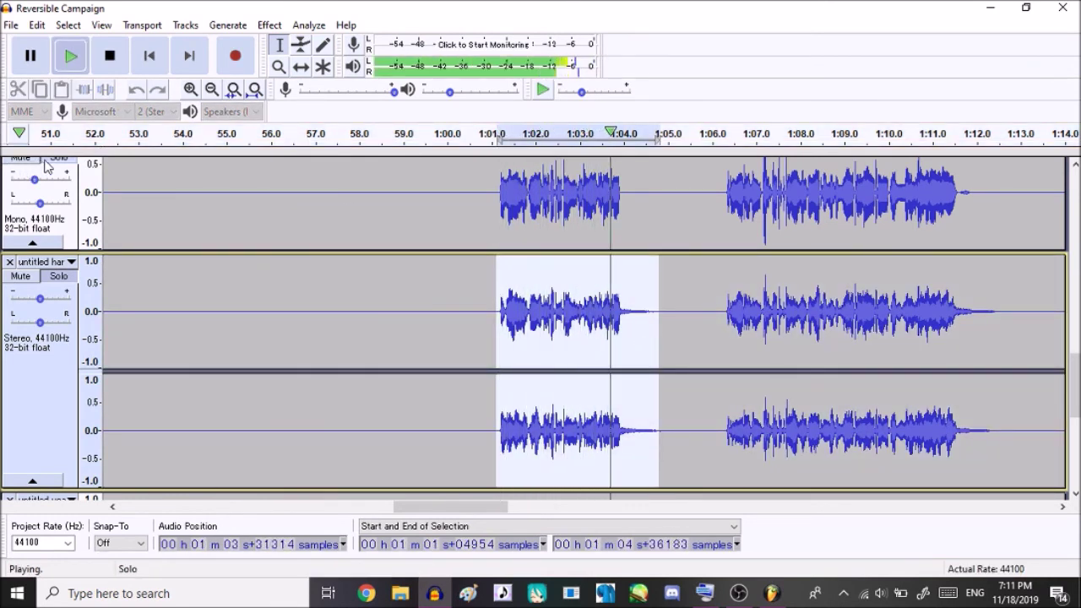
Replay the 1:01–1:04.7 phrase, drop the untitled harmony track's gain to -5.0 dB, and unsolo it
scroll(47, 165, "up", 1)
key("space")
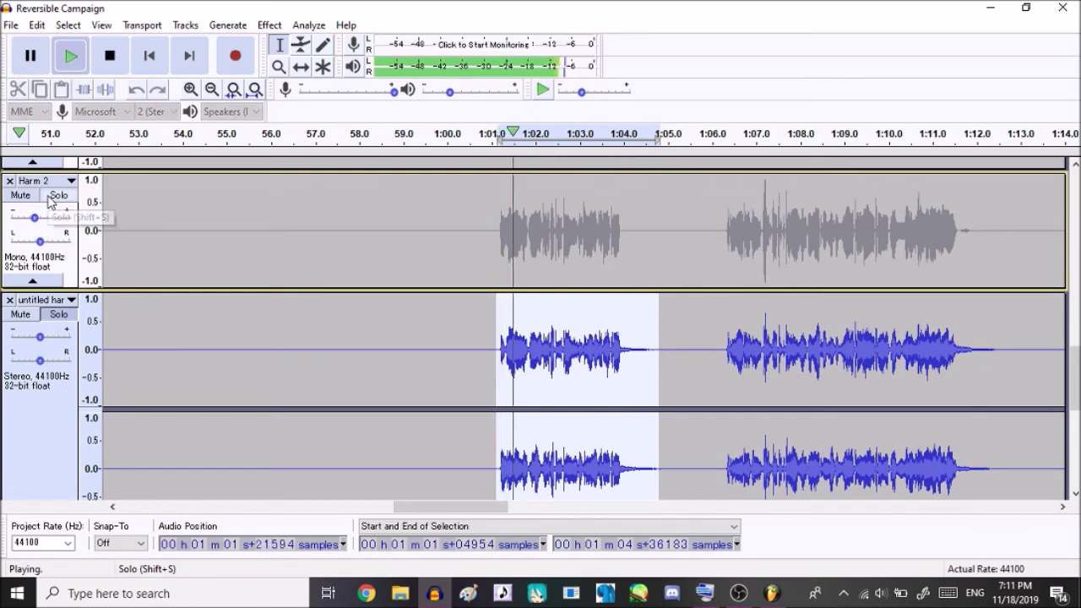
left_click_drag(39, 337, 35, 339)
scroll(35, 338, "down", 1)
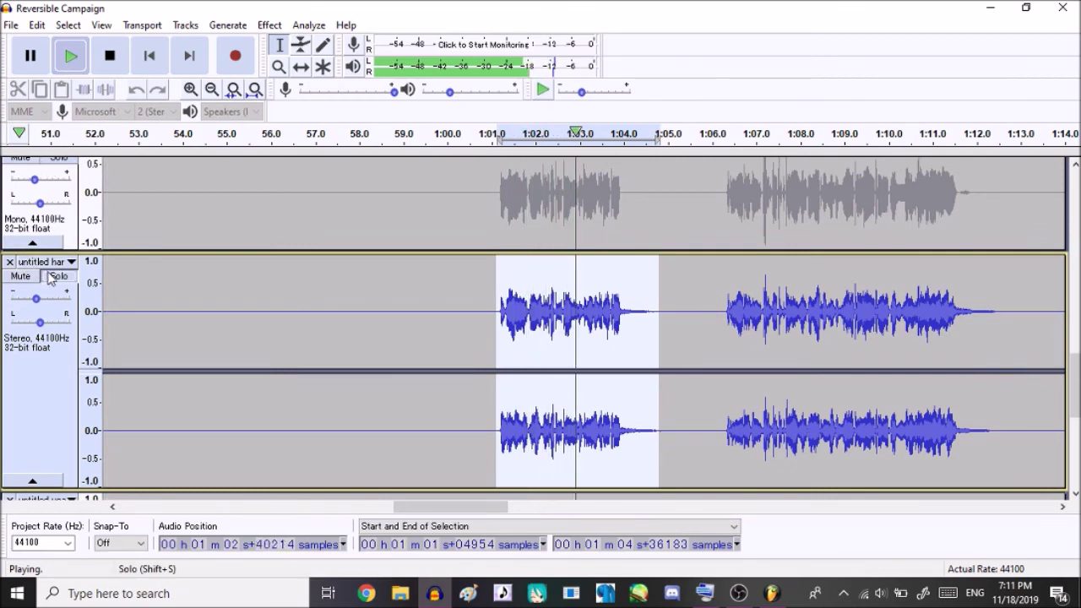
left_click(52, 277)
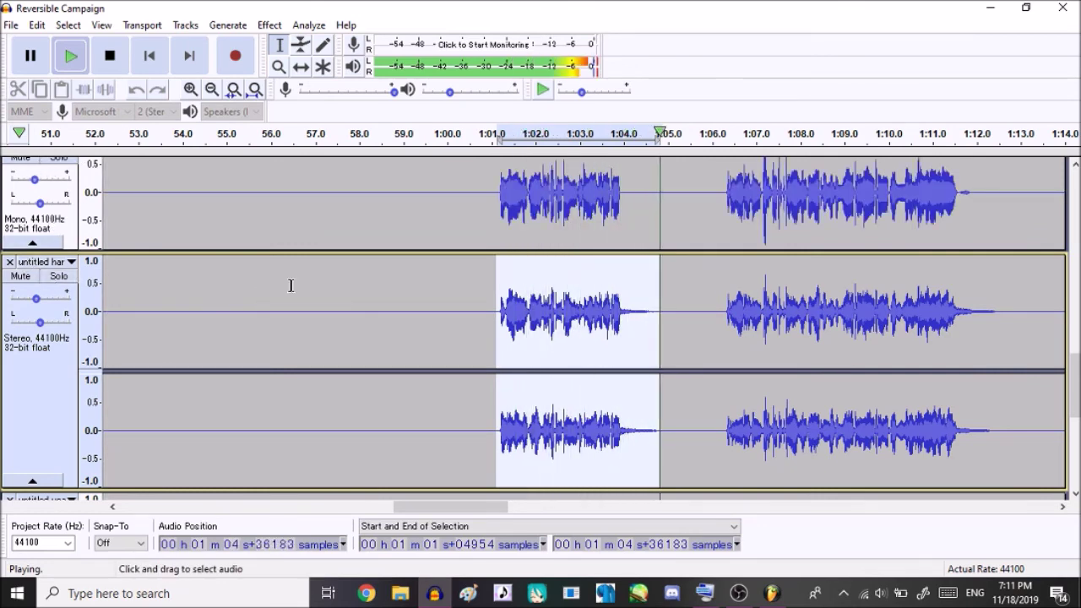
scroll(574, 321, "up", 4)
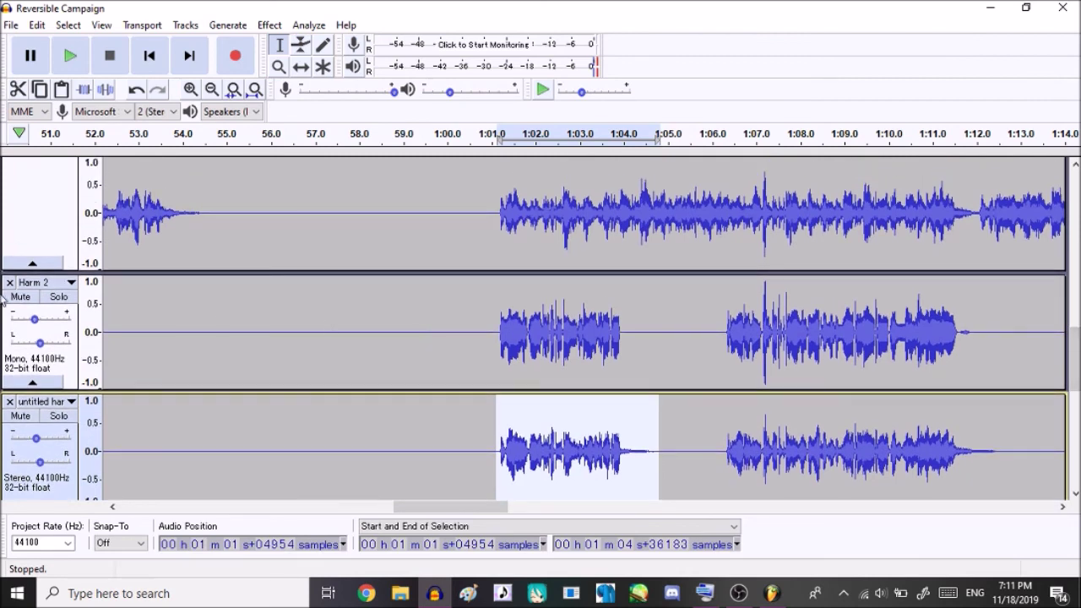
left_click_drag(1075, 355, 1075, 228)
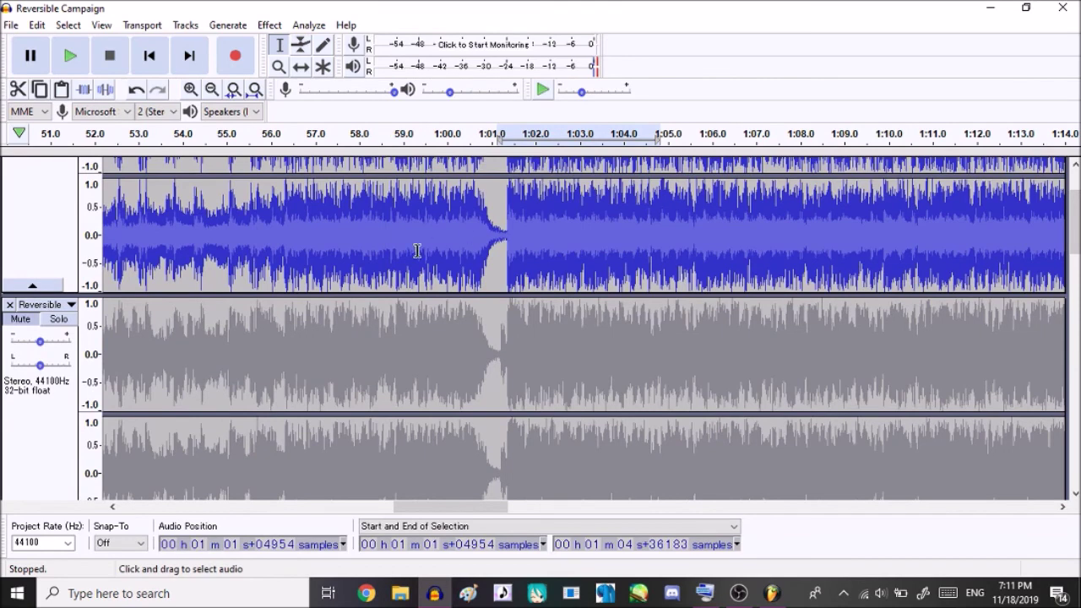
Select roughly 59.5 s to 1:11 and play it back to compare the harmonies
left_click_drag(416, 249, 961, 311)
scroll(951, 312, "down", 1)
key("space")
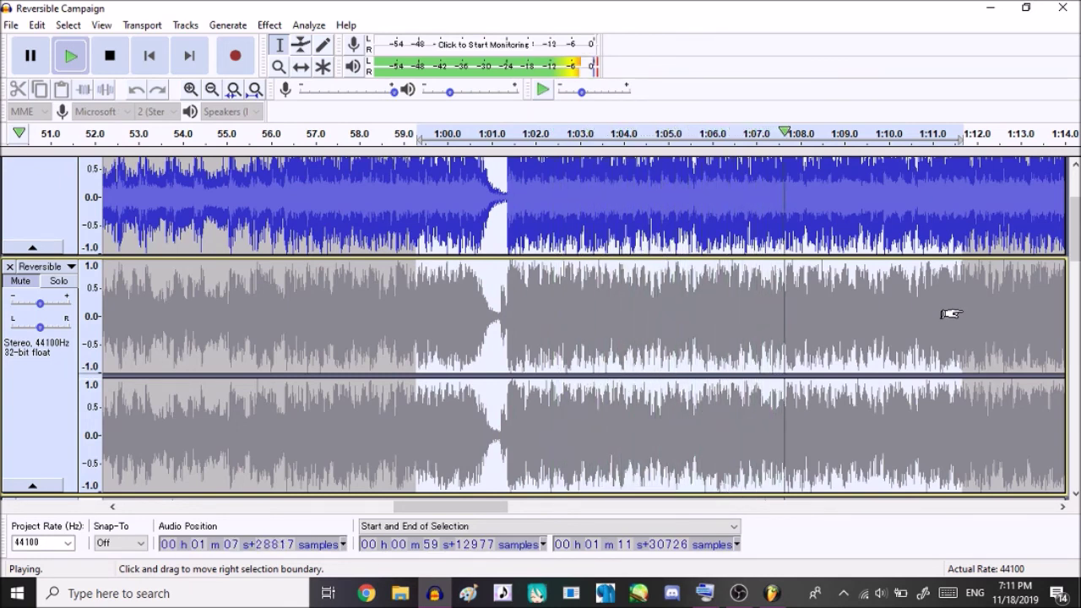
key("space")
left_click_drag(1077, 222, 1077, 445)
scroll(142, 157, "up", 10)
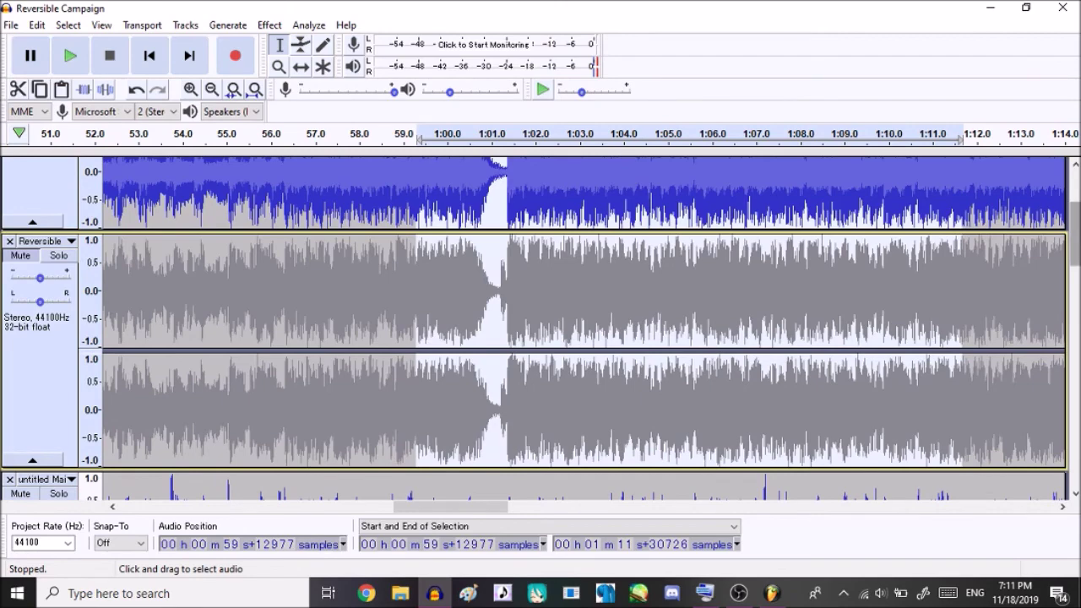
scroll(142, 254, "up", 3)
Mute the top Reversible track and zoom out until the whole song shows
left_click(20, 182)
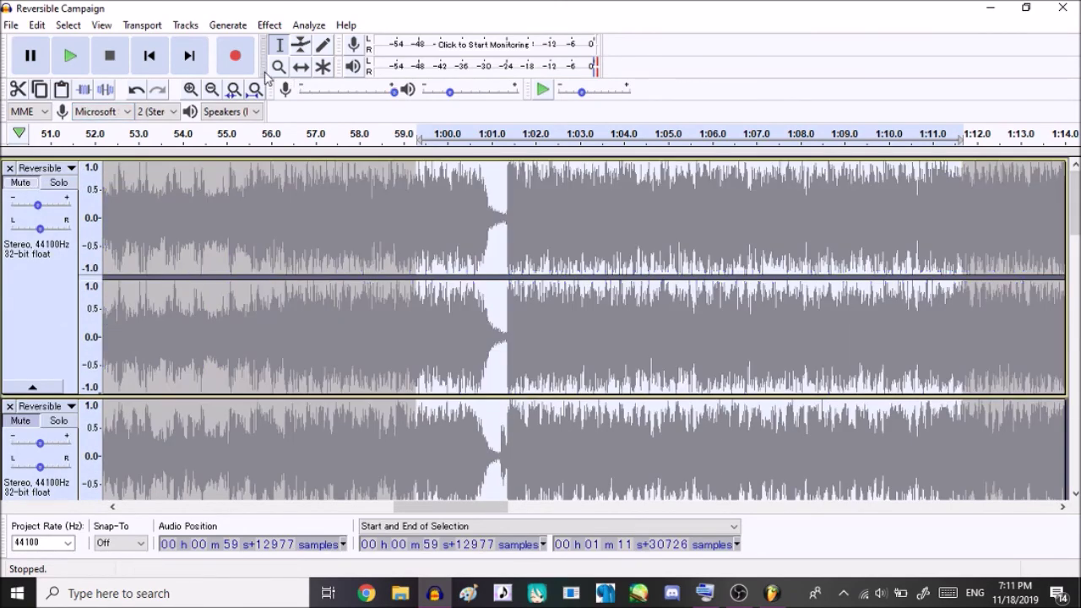
left_click(191, 89)
left_click(191, 89)
left_click(191, 88)
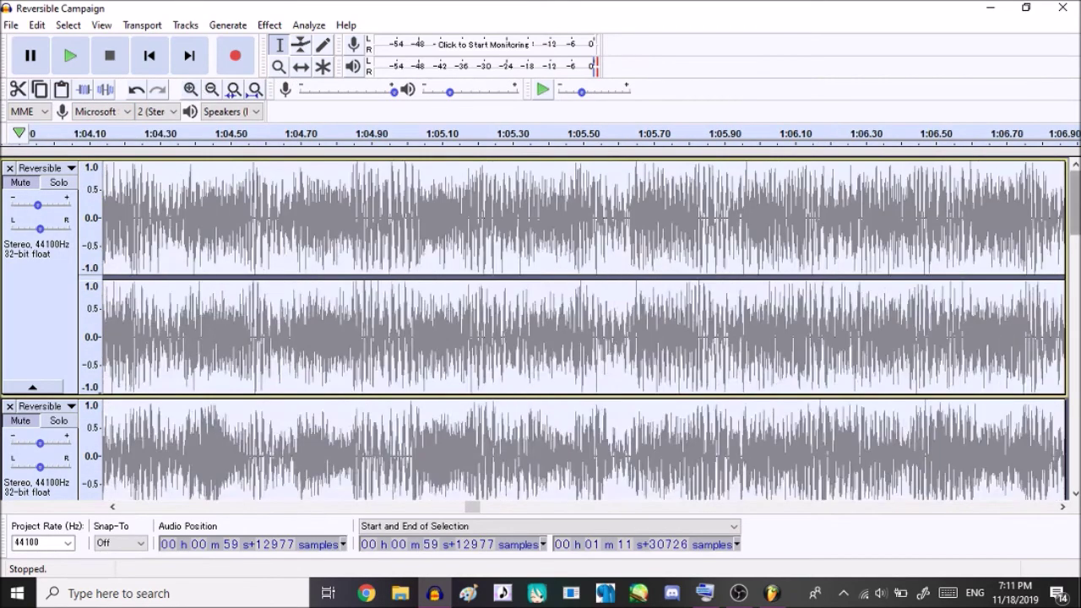
left_click(212, 89)
left_click(212, 89)
left_click(212, 88)
left_click(212, 89)
left_click(212, 88)
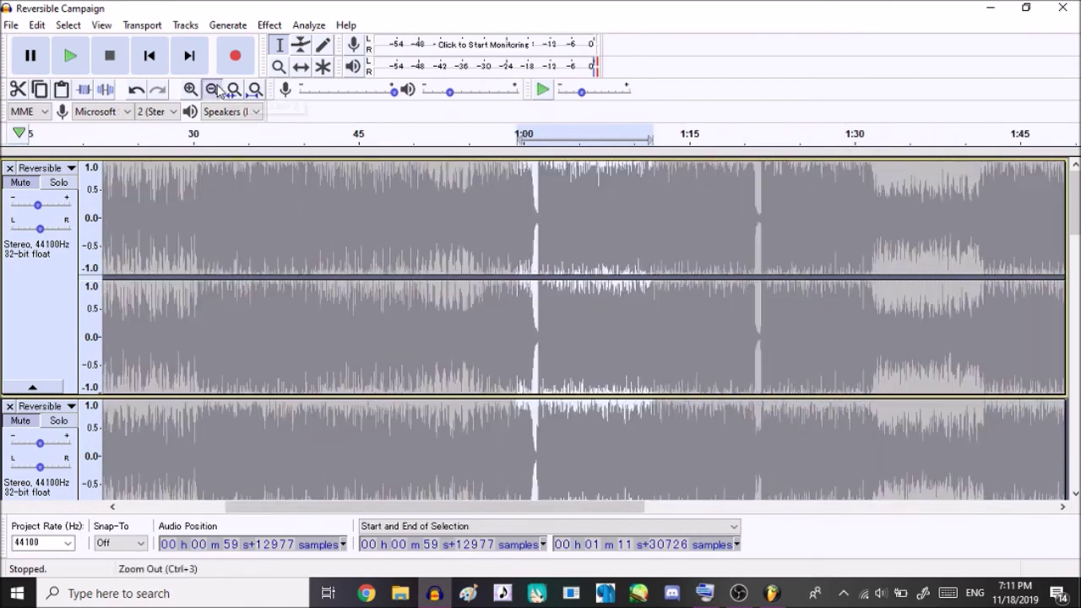
left_click(212, 89)
scroll(701, 348, "down", 10)
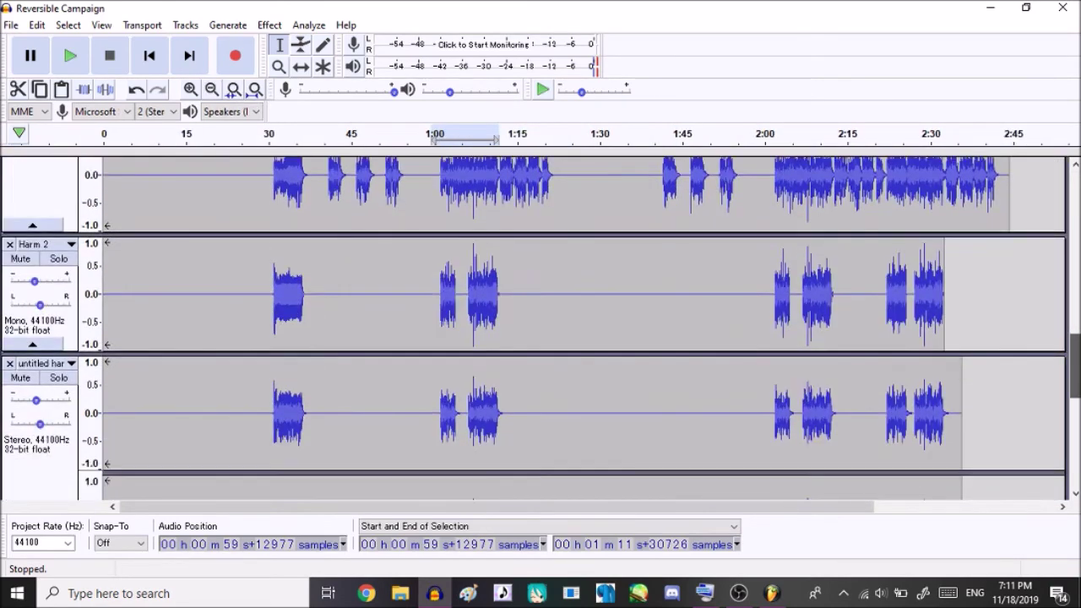
Play 1:00–1:20 of Harm 2, muting Harm 2 and unmuting the Reversible backing
left_click_drag(436, 334, 543, 357)
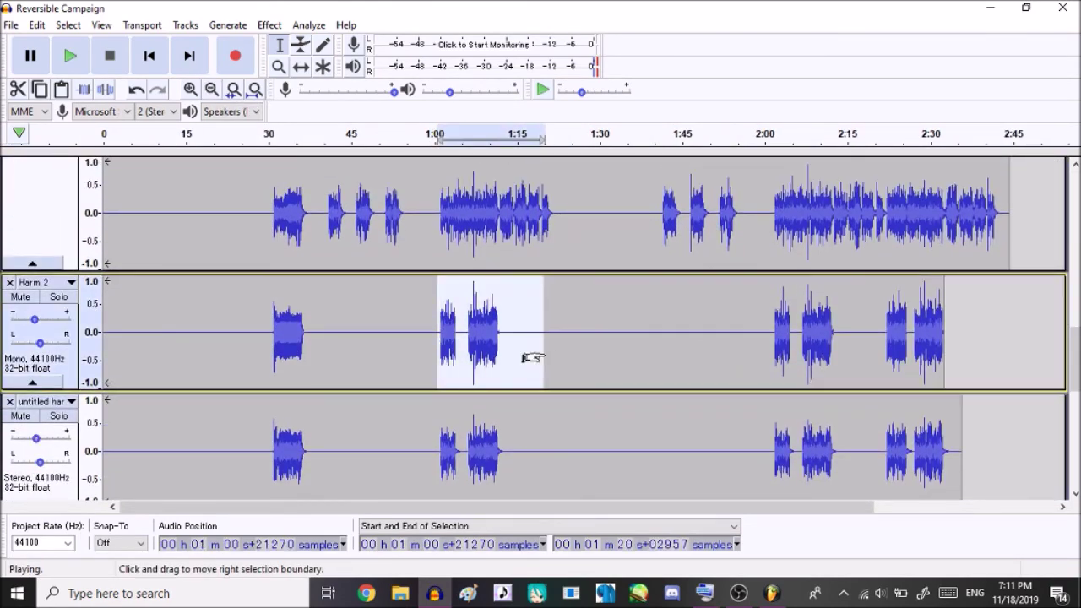
key("space")
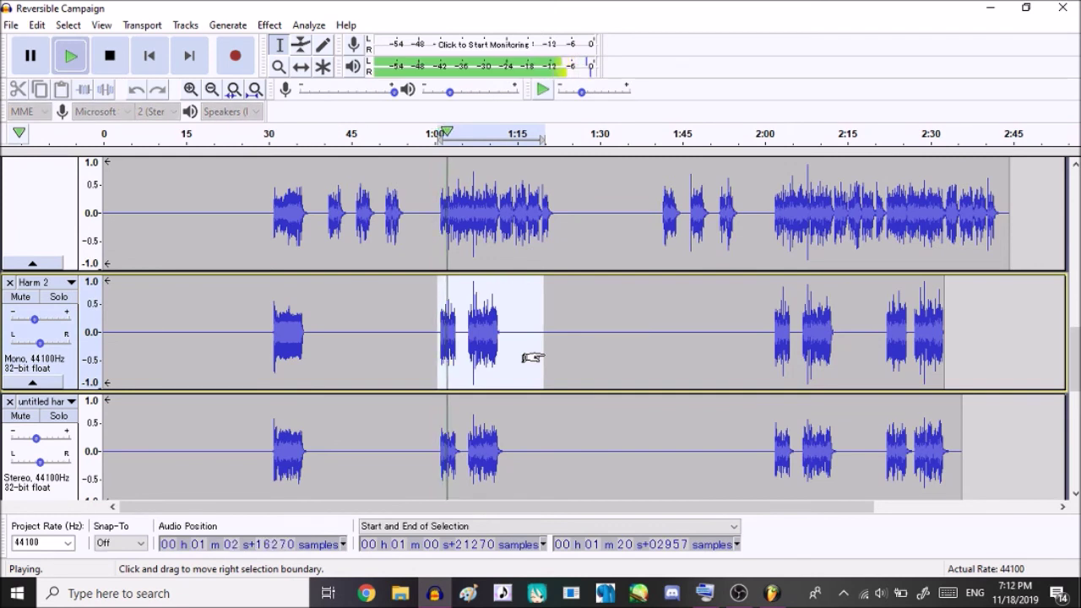
left_click(16, 300)
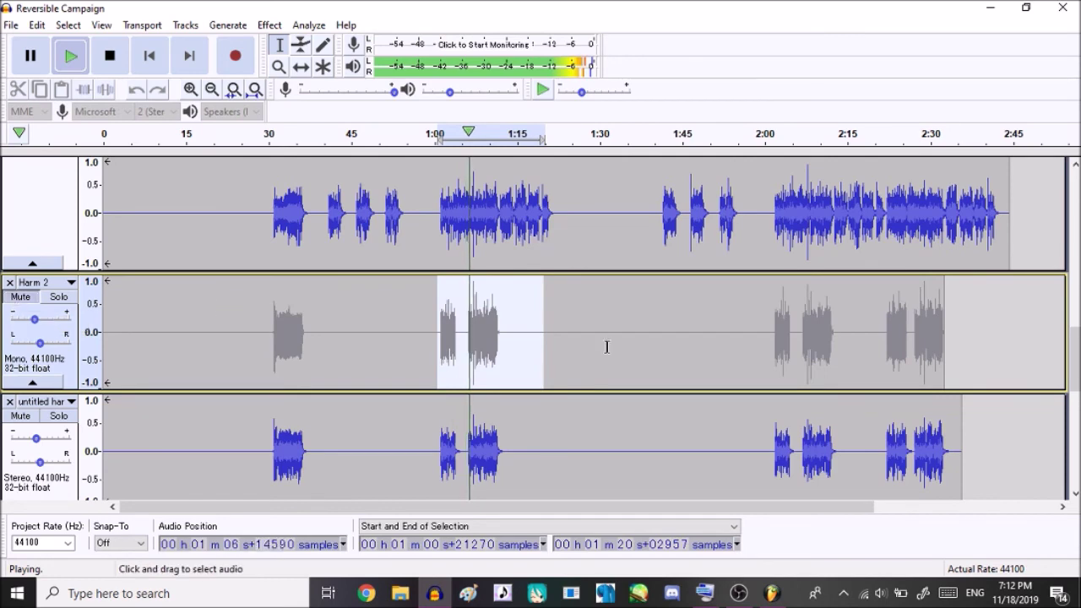
scroll(254, 296, "up", 5)
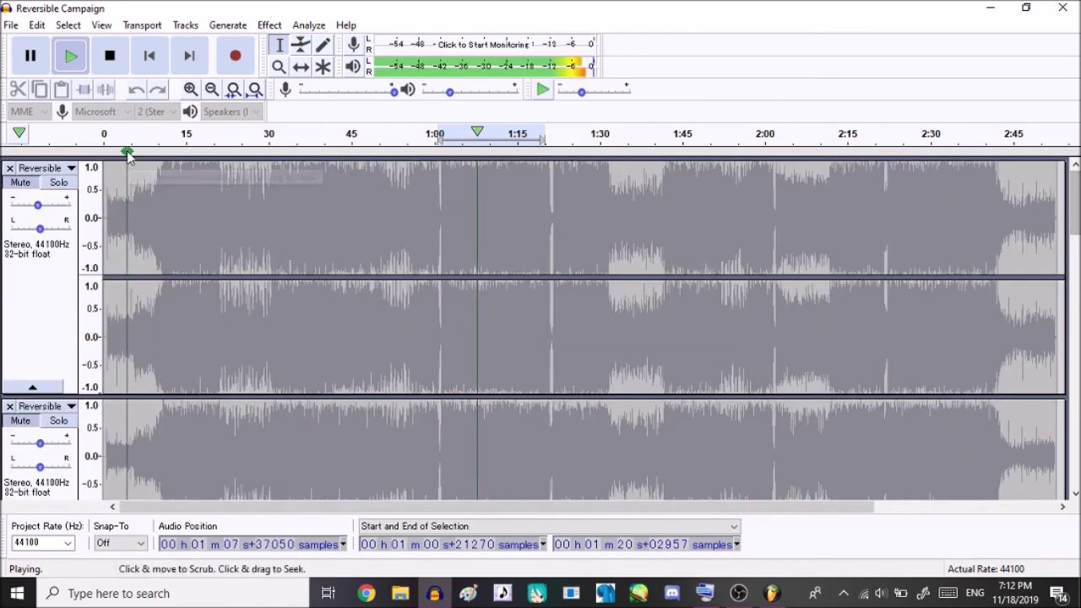
left_click(21, 183)
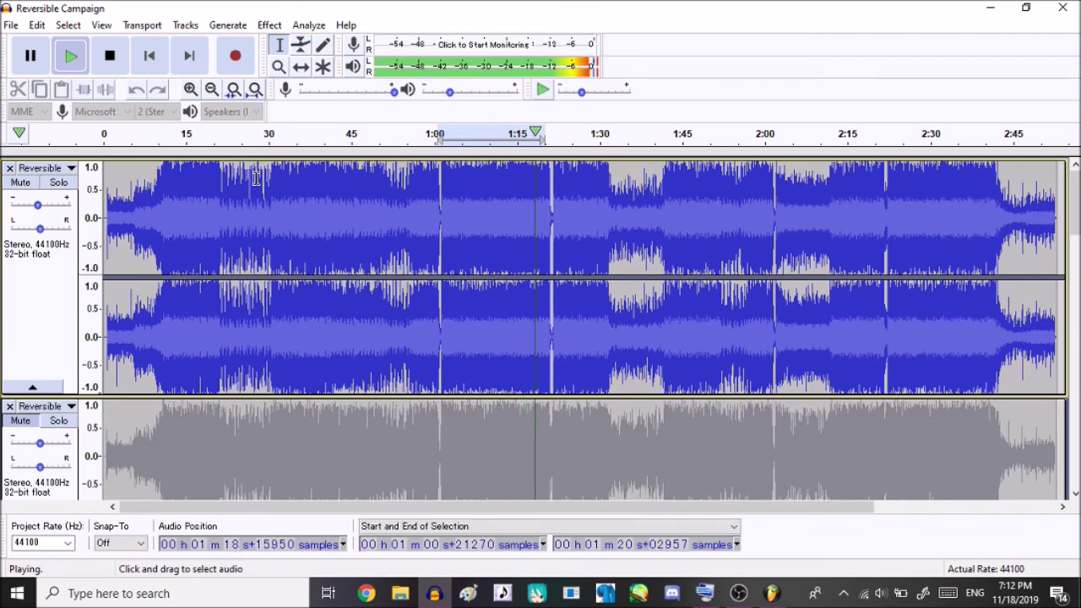
key("space")
Delete the Harm 2 track
left_click_drag(1075, 203, 1075, 336)
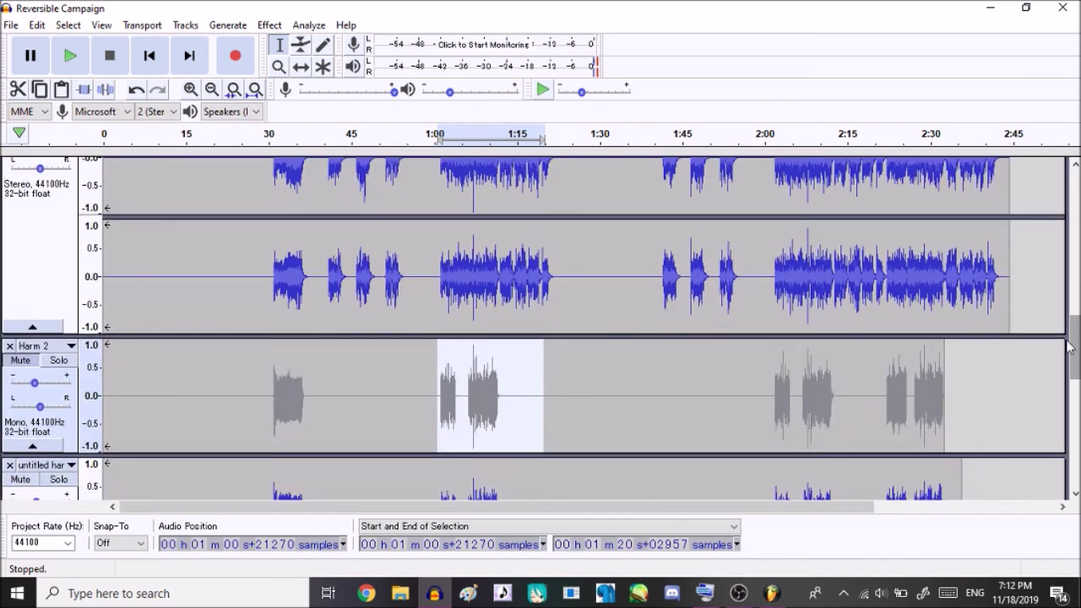
left_click(10, 346)
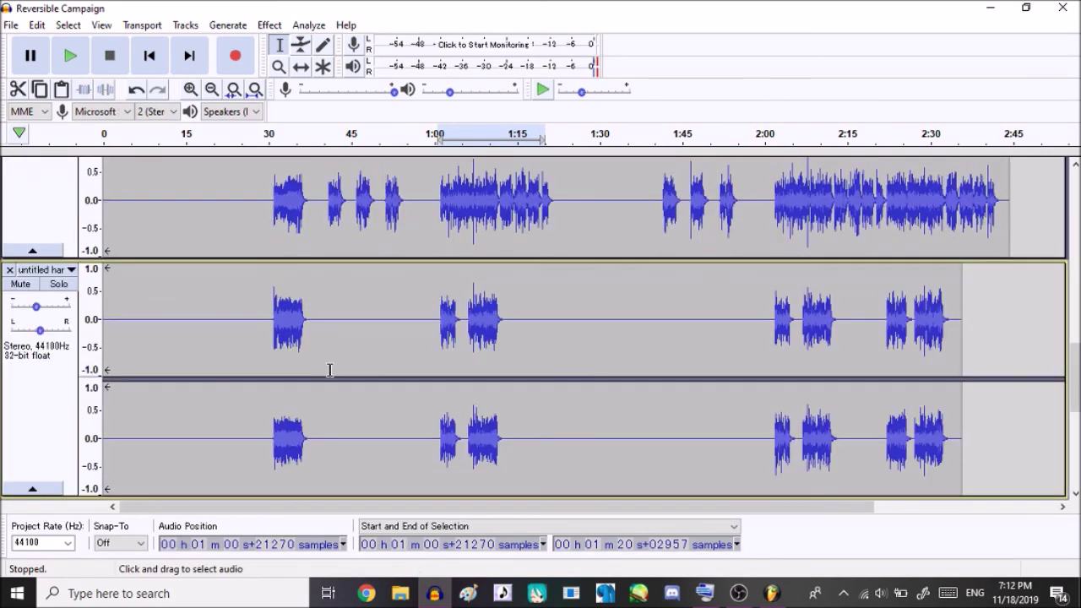
left_click_drag(1075, 363, 1075, 358)
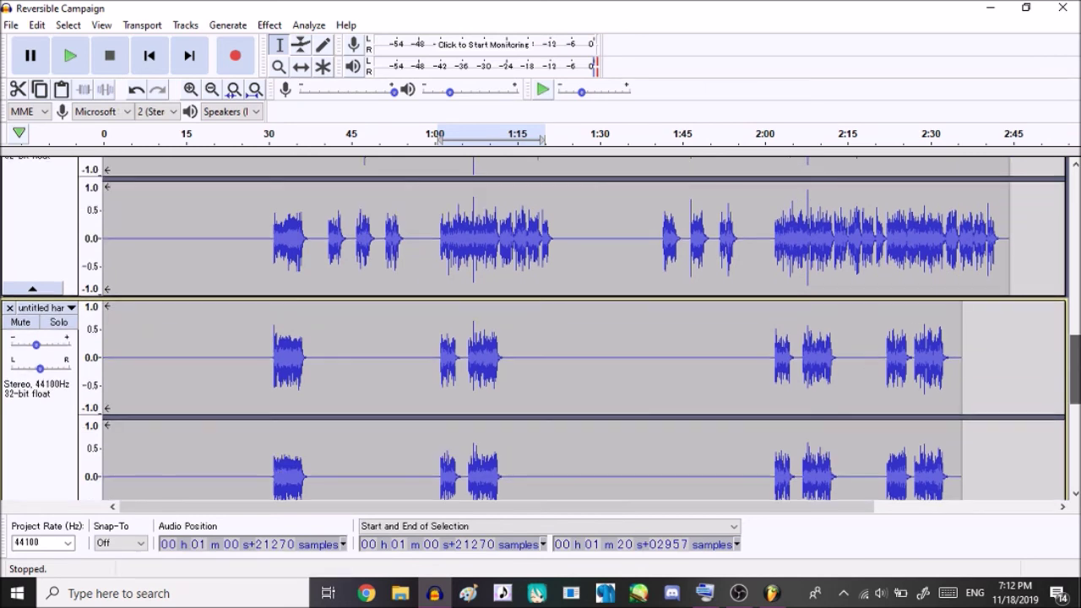
left_click_drag(766, 344, 950, 380)
scroll(950, 380, "down", 1)
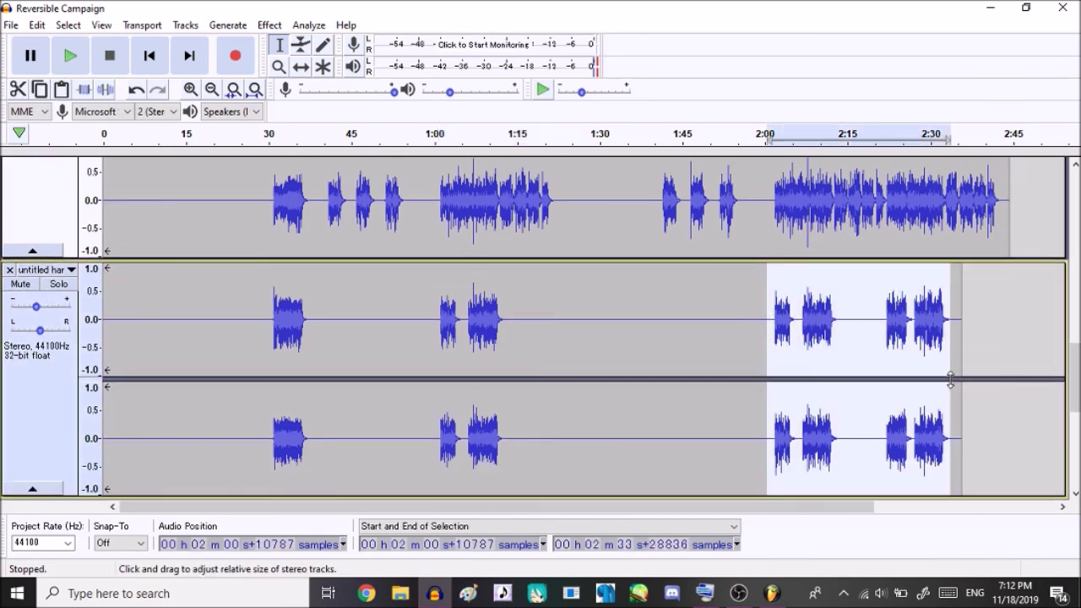
key("space")
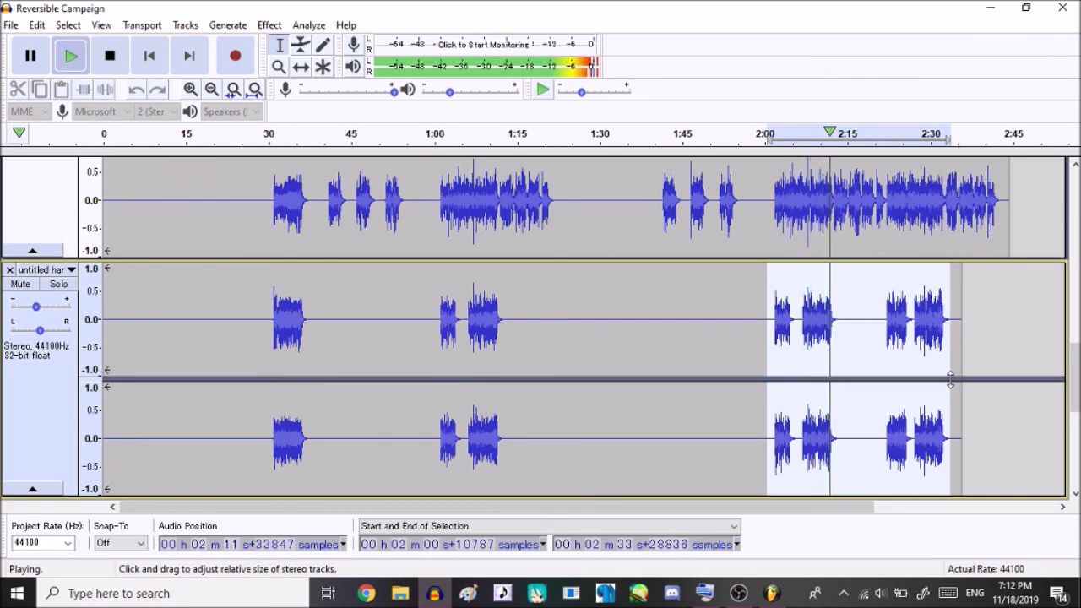
left_click_drag(1075, 377, 1075, 304)
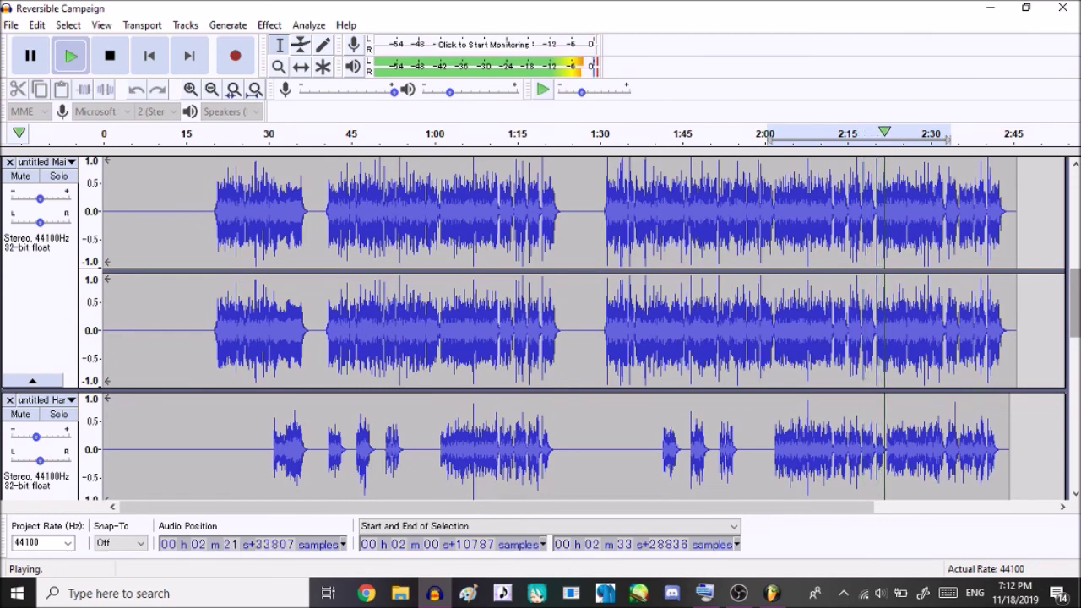
key("space")
key("ctrl+z")
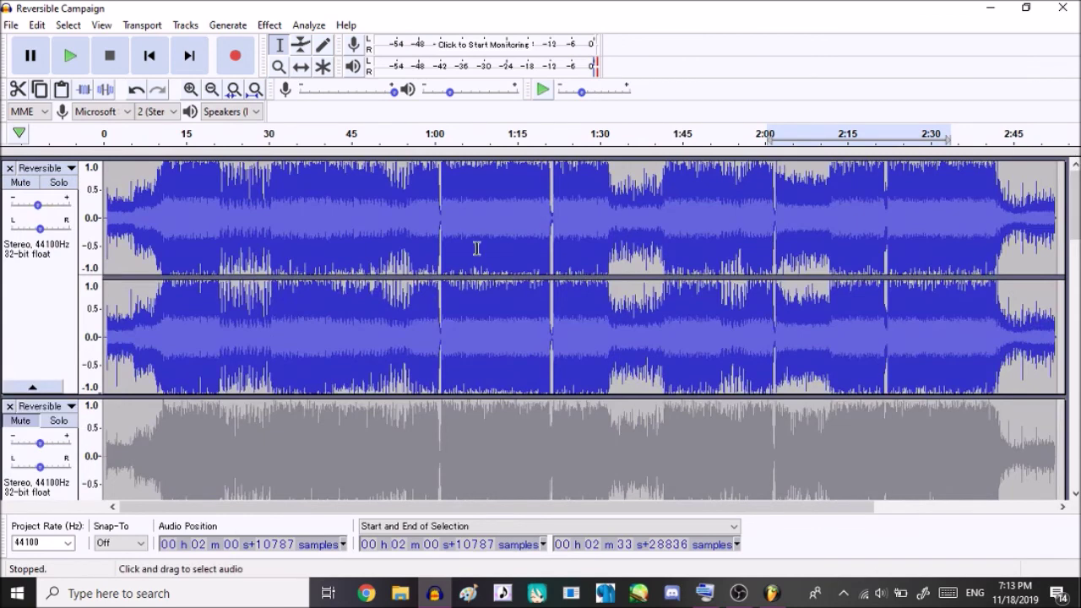
Save the project and zoom out to check where the tracks end
left_click(11, 24)
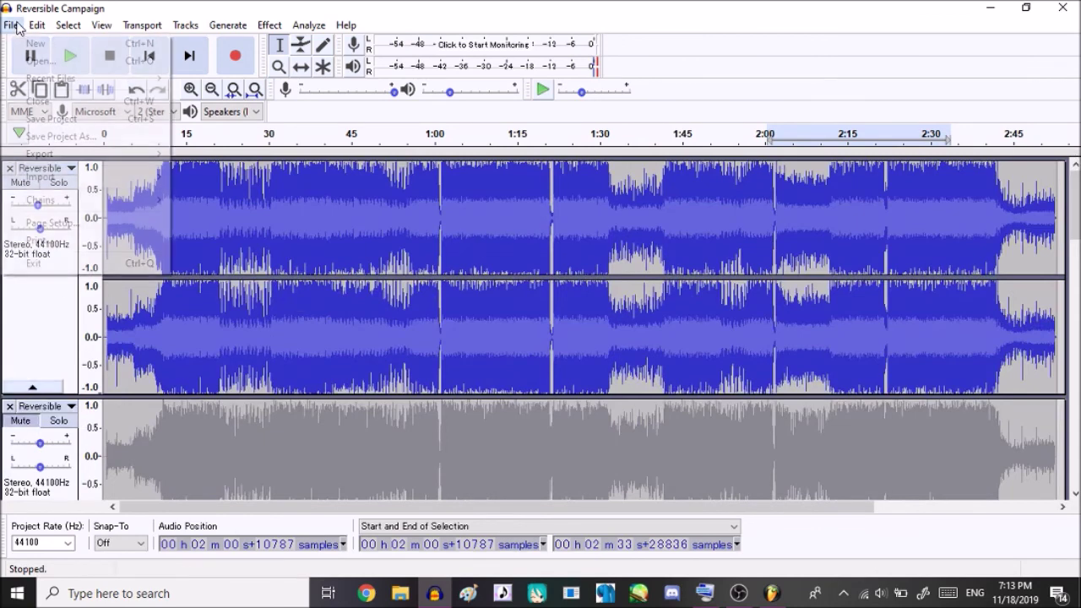
left_click(62, 122)
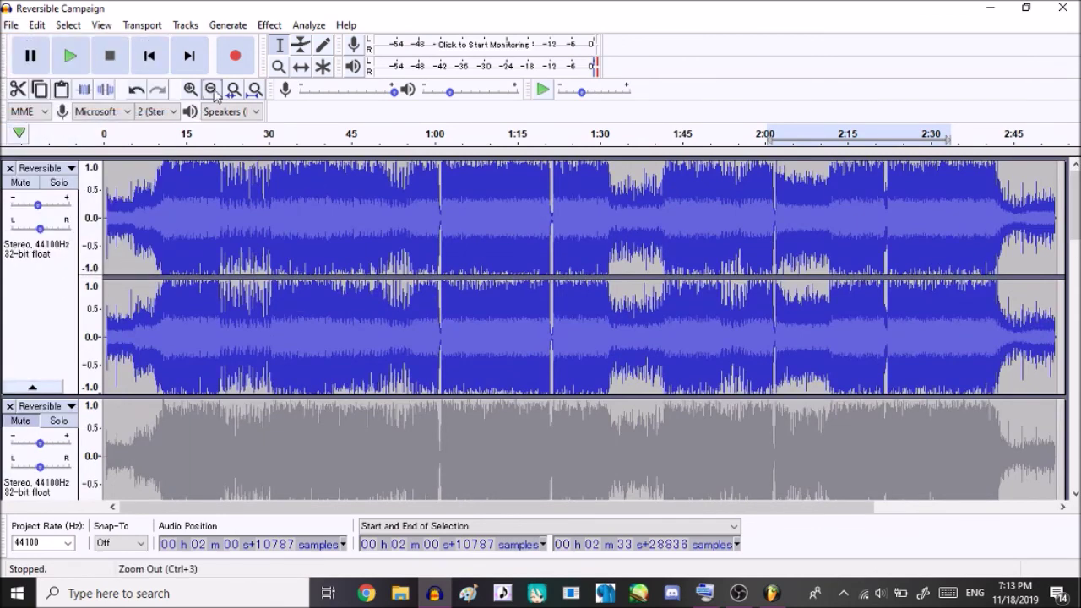
left_click(212, 89)
left_click(212, 89)
scroll(1076, 224, "down", 2)
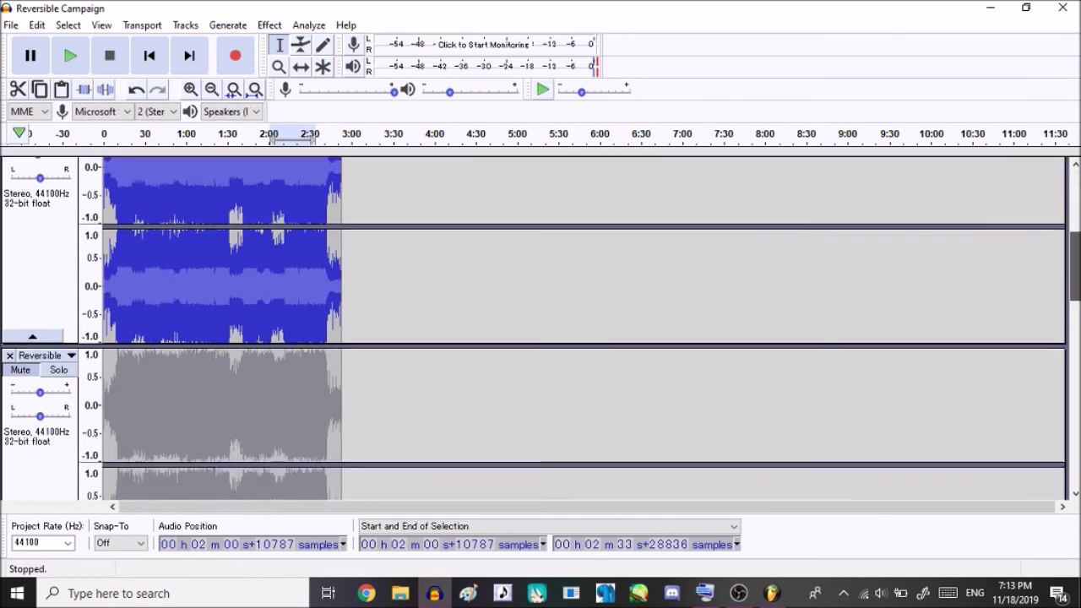
scroll(1073, 253, "down", 10)
scroll(1057, 177, "up", 15)
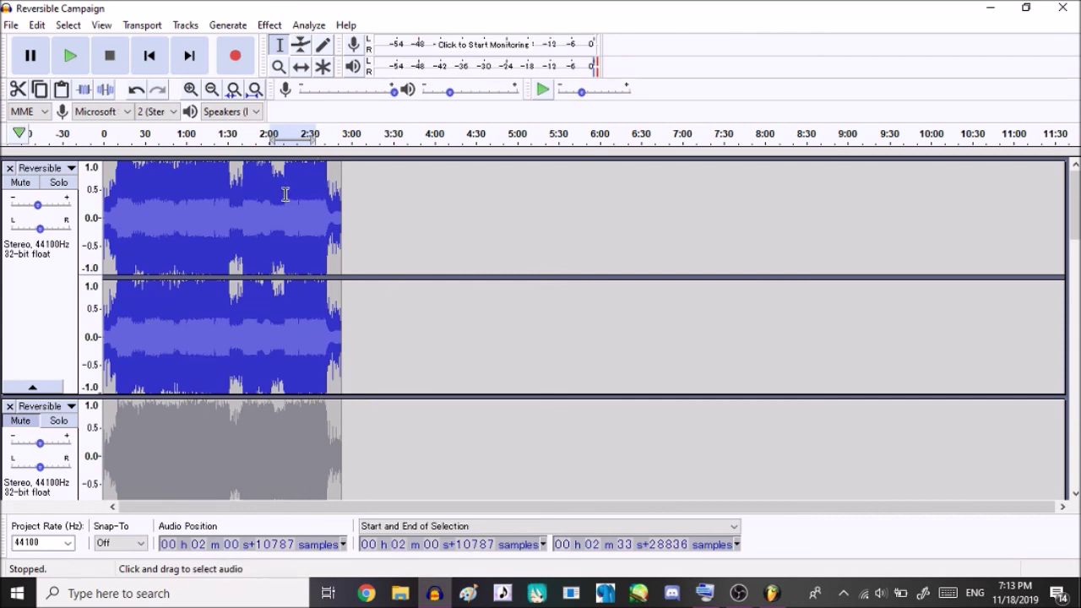
Zoom back in so the full song fits across the timeline
left_click(192, 90)
left_click(193, 91)
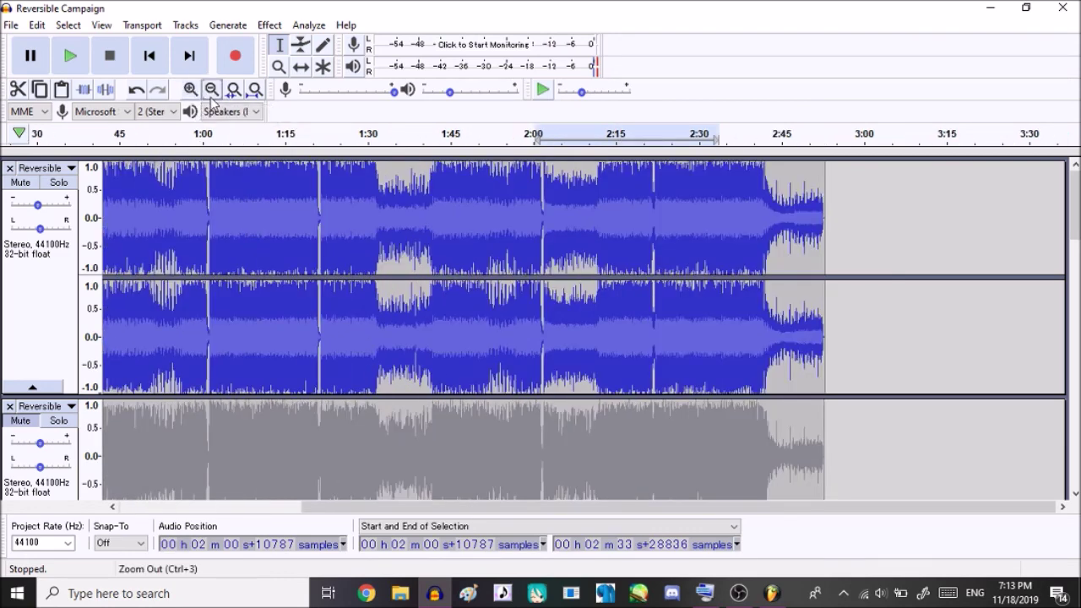
left_click(212, 89)
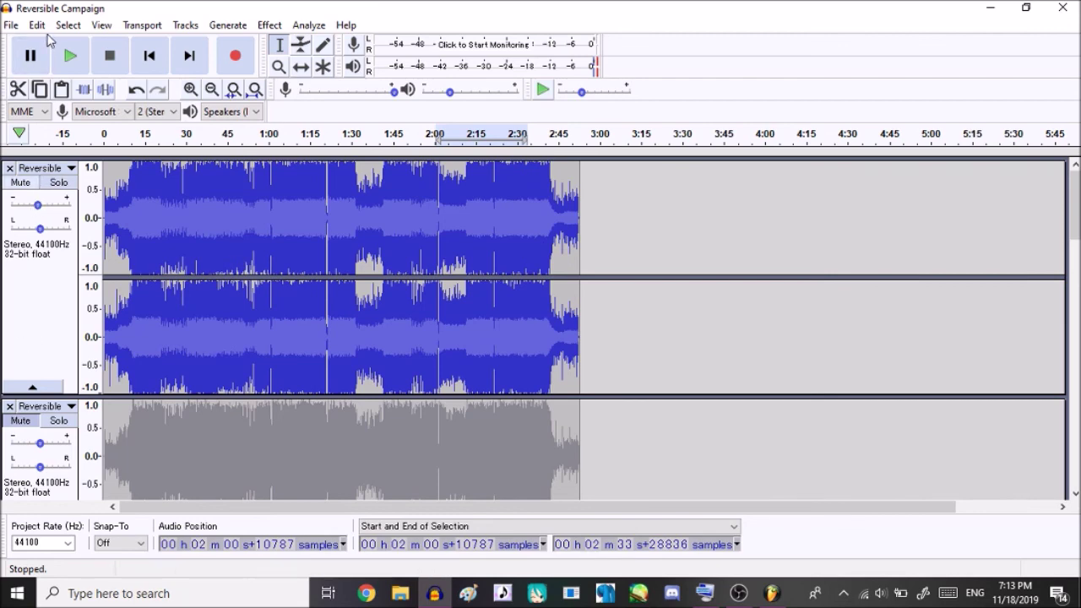
left_click(11, 25)
Delete the duplicate Reversible track and mix the remaining tracks into one stereo Mix track
left_click(173, 457)
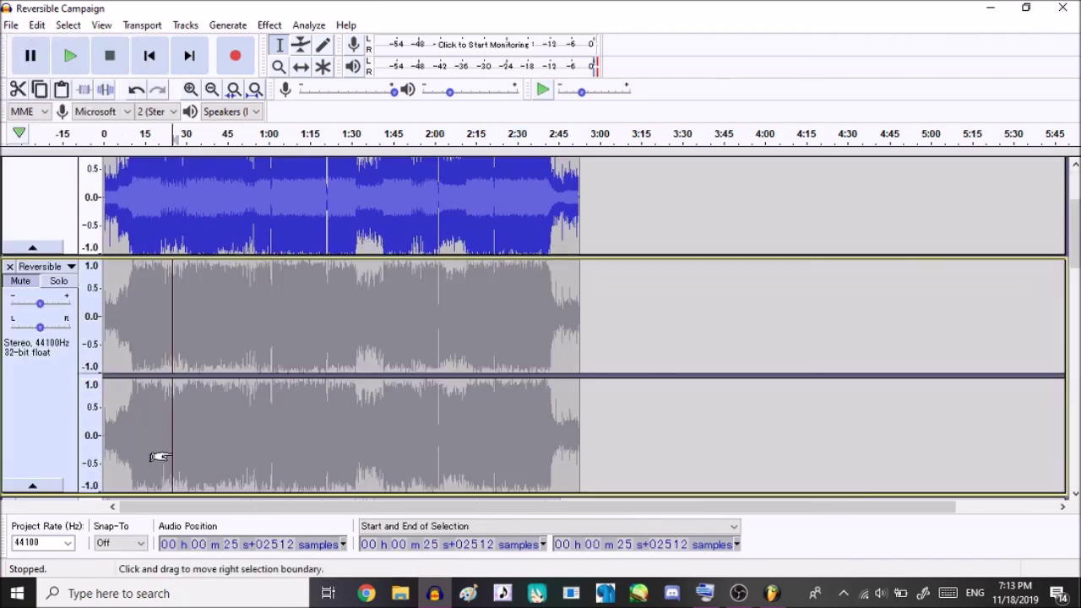
left_click(19, 269)
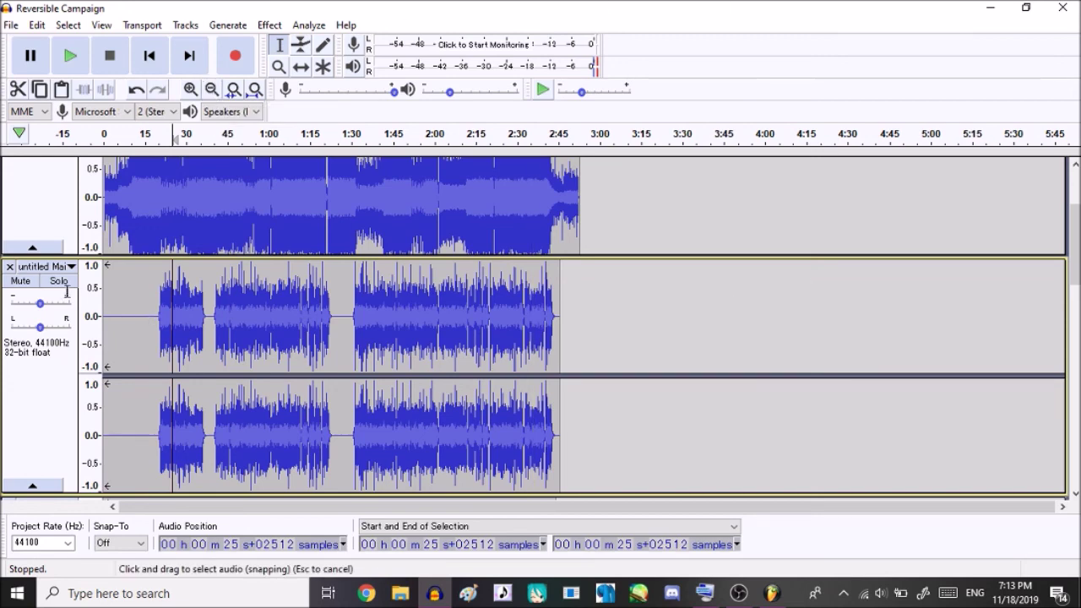
key("ctrl+z")
left_click(191, 89)
left_click(190, 90)
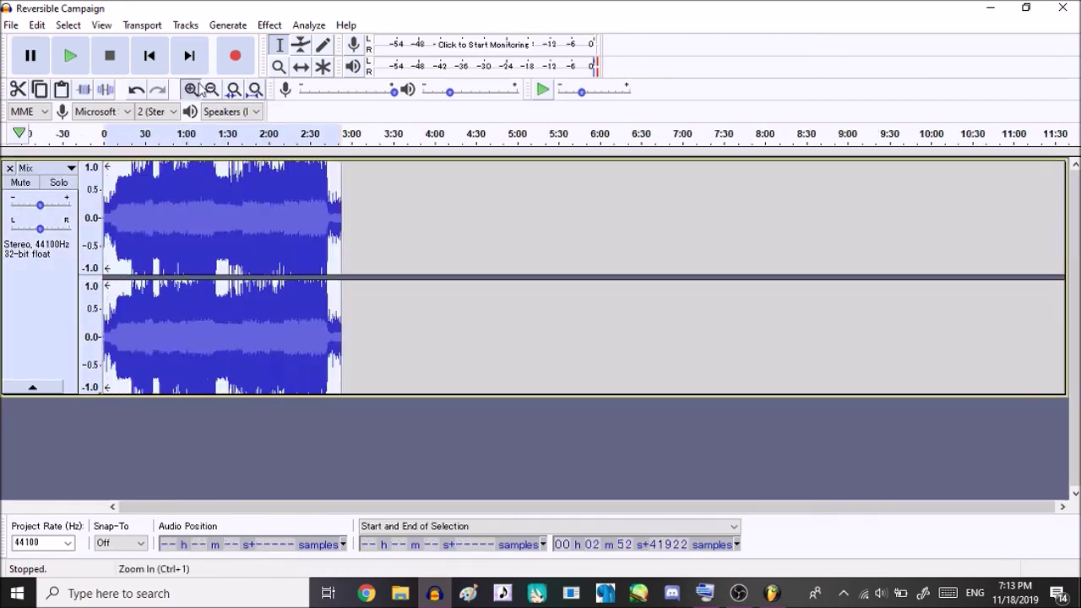
left_click(191, 89)
left_click(191, 89)
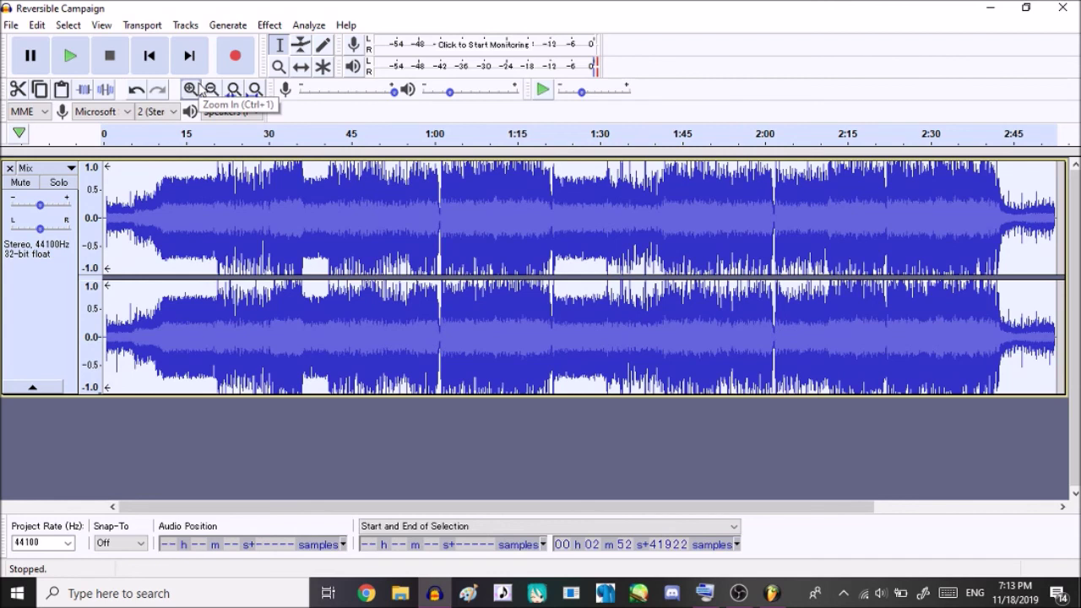